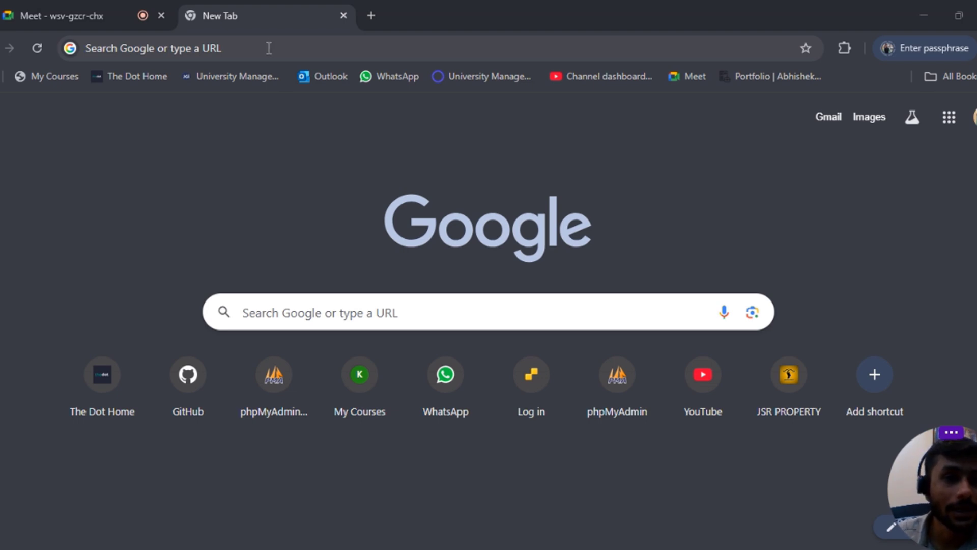
Rerun the earlier Google search for 'aws console login' from the address bar suggestions
click(269, 47)
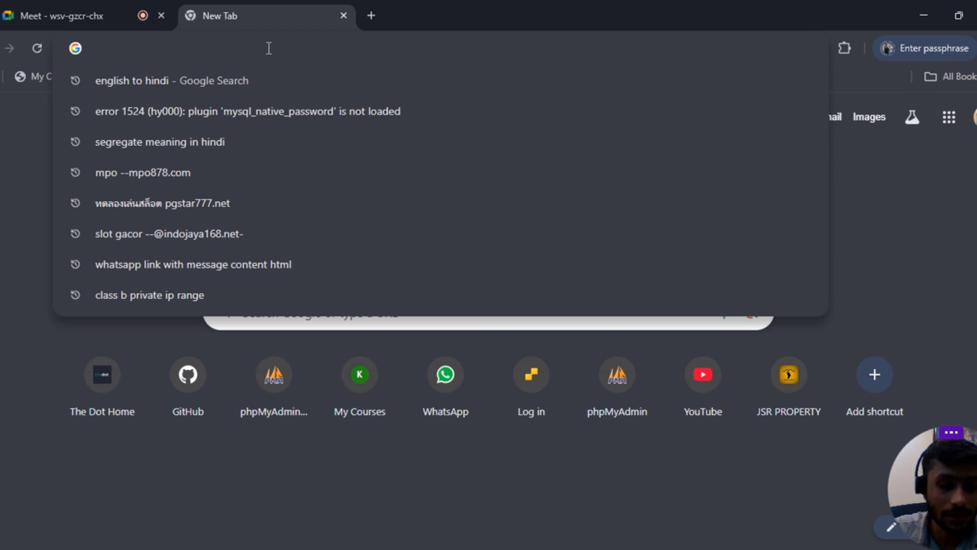
text(aws )
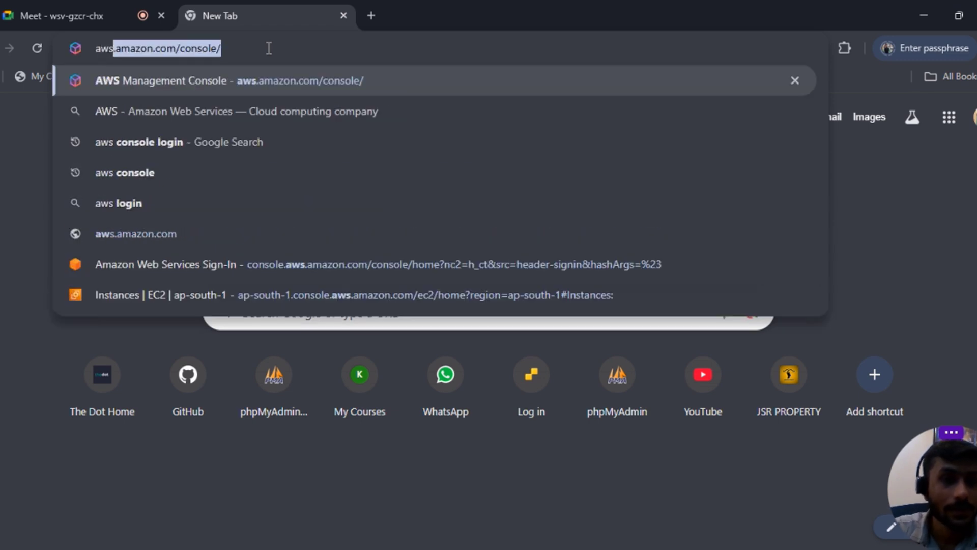
text(co)
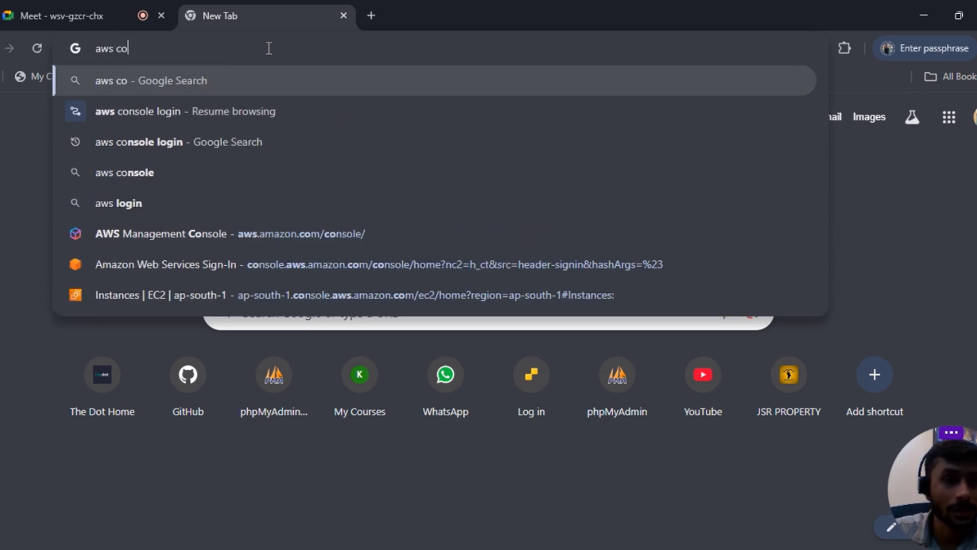
key(Down)
key(Return)
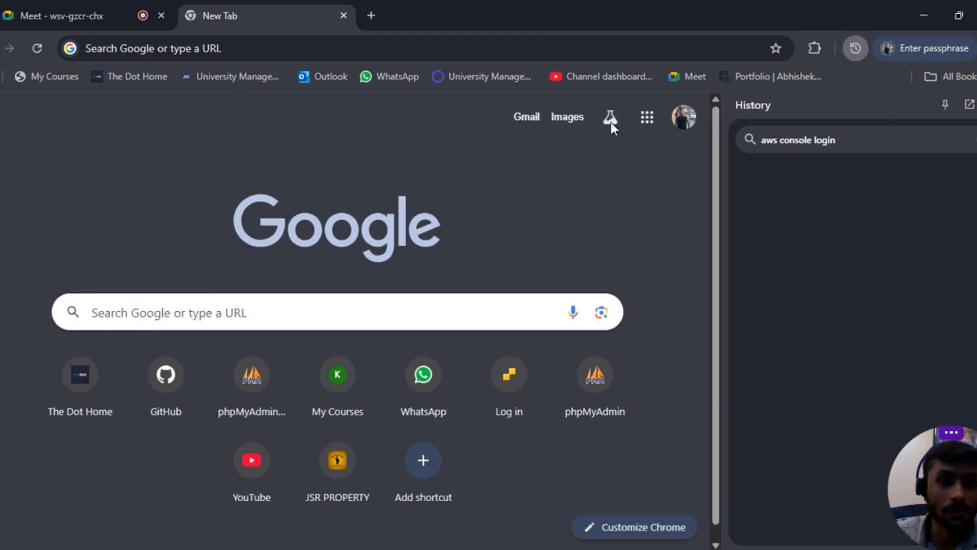
click(871, 218)
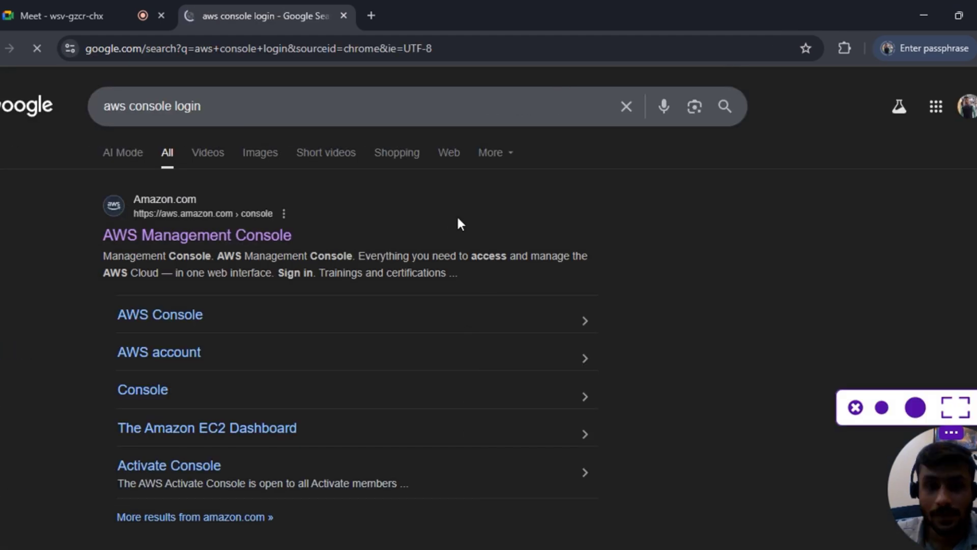
Open the AWS Management Console result, then open the AWS sign-in page in a new tab
click(219, 237)
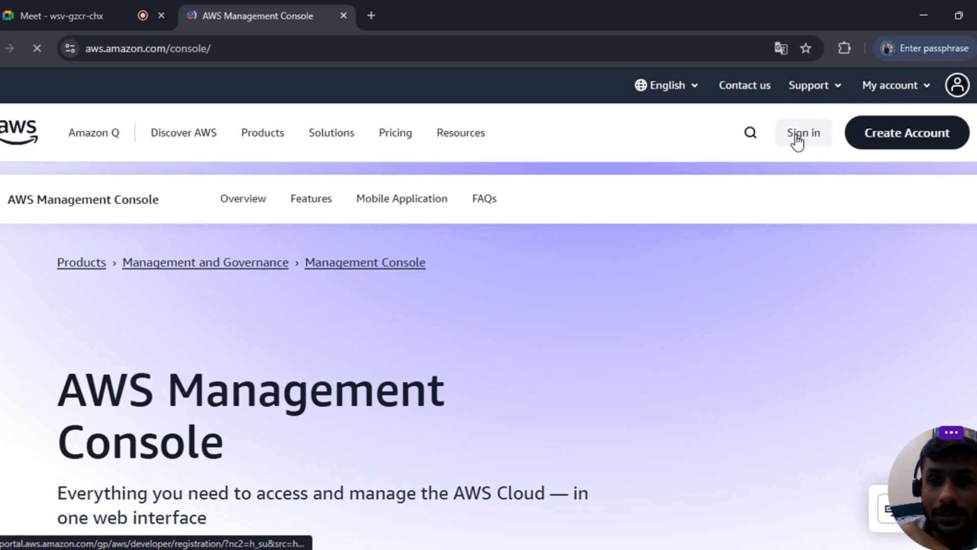
click(891, 135)
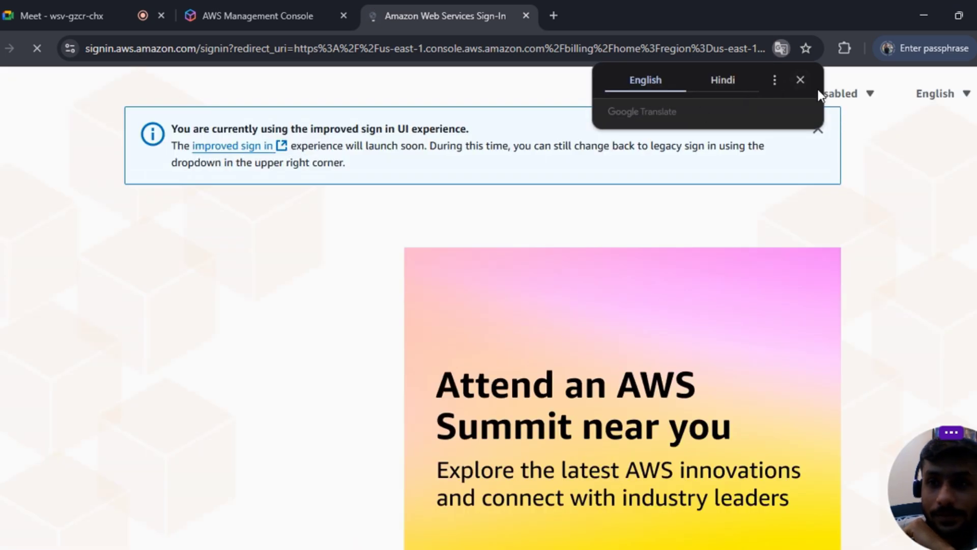
Dismiss the translation offer and choose 'New to AWS? Sign up' on the sign-in page
click(802, 80)
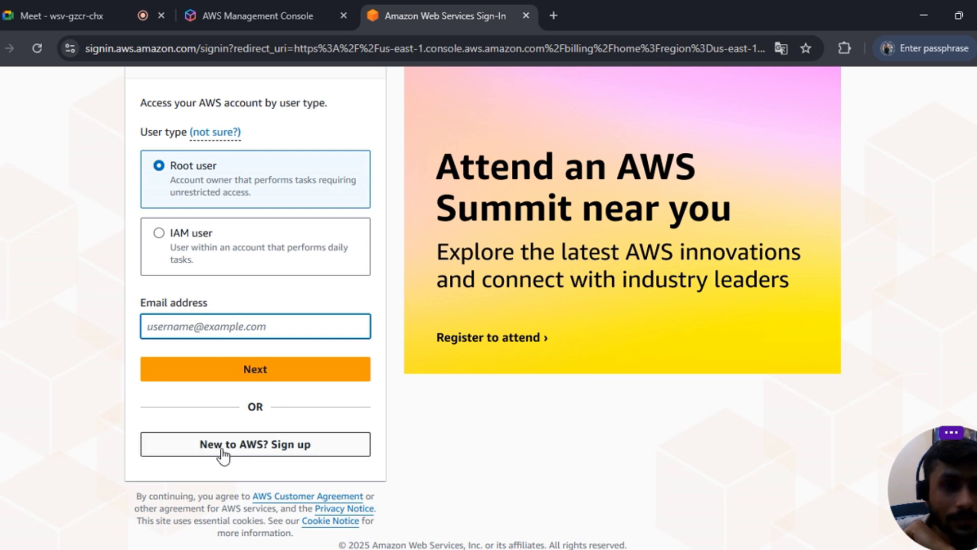
click(223, 455)
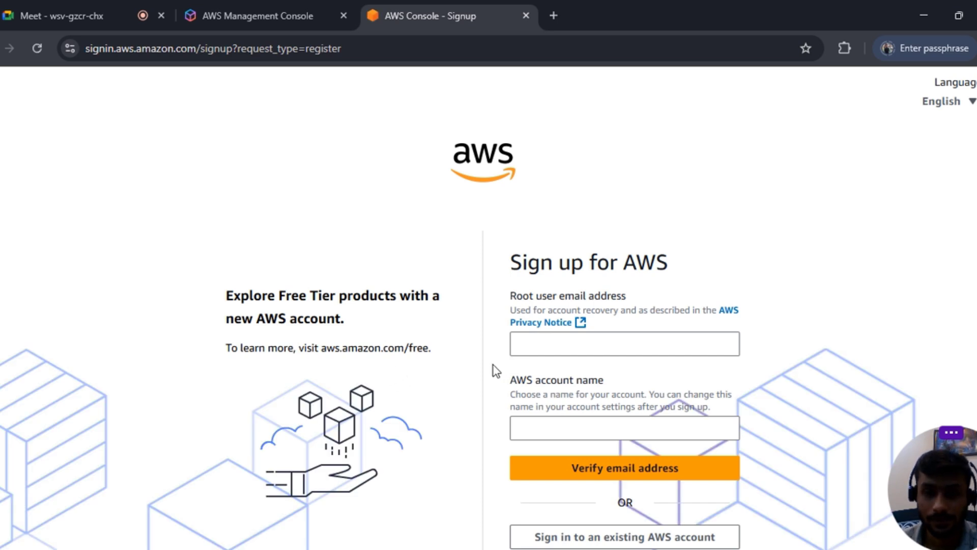
Enter the root user's email address in the Root user email address field
scroll(496, 370, down, 4)
scroll(494, 371, up, 2)
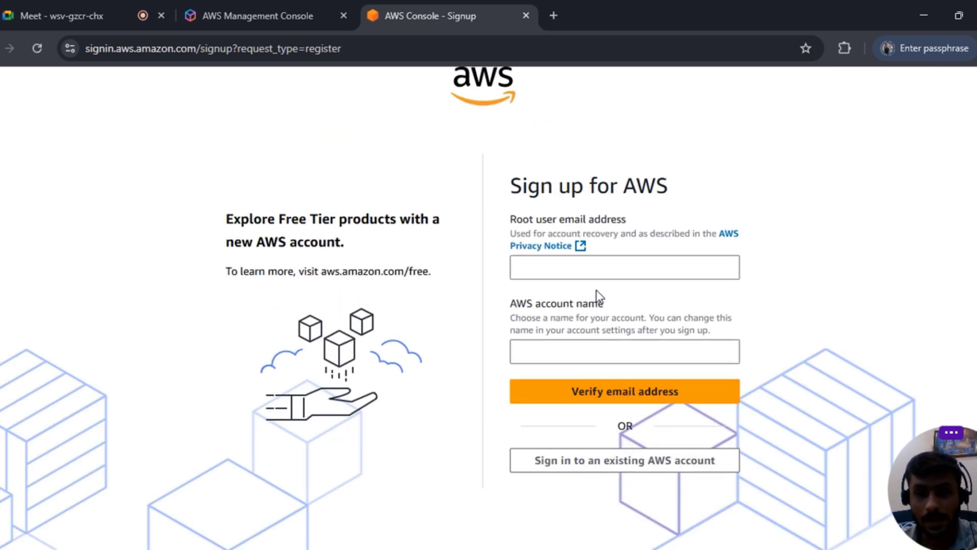
click(611, 268)
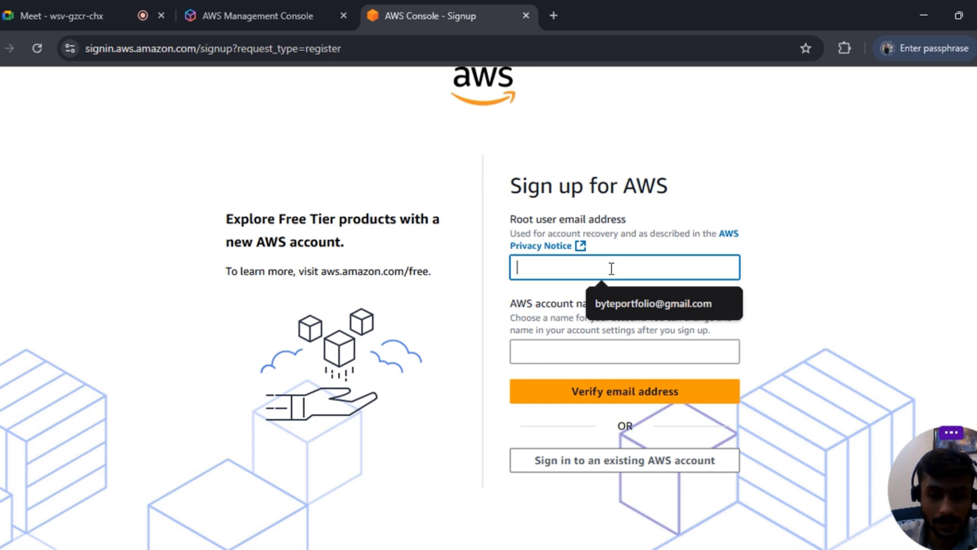
text(abhis)
key(BackSpace)
key(BackSpace)
key(BackSpace)
key(BackSpace)
key(BackSpace)
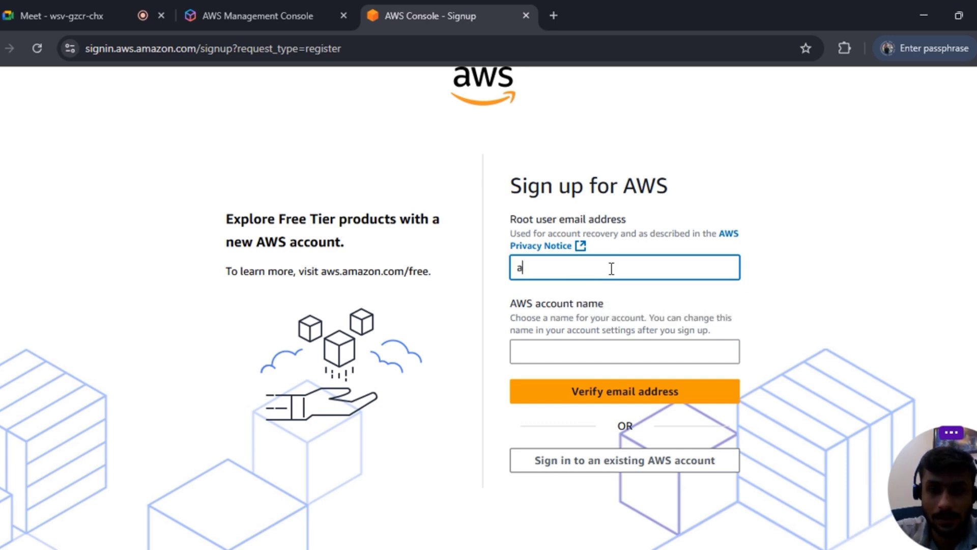
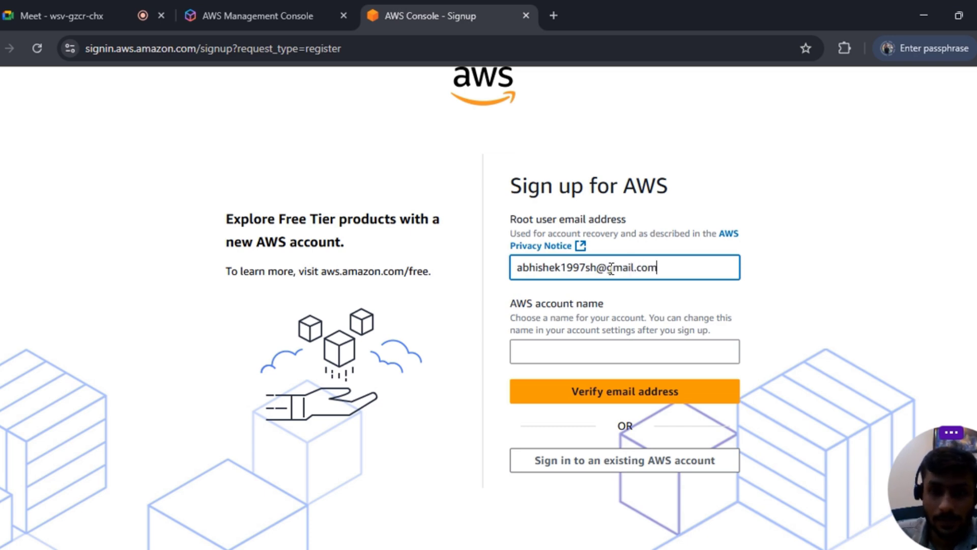
Enter an AWS account name and request email verification
click(575, 359)
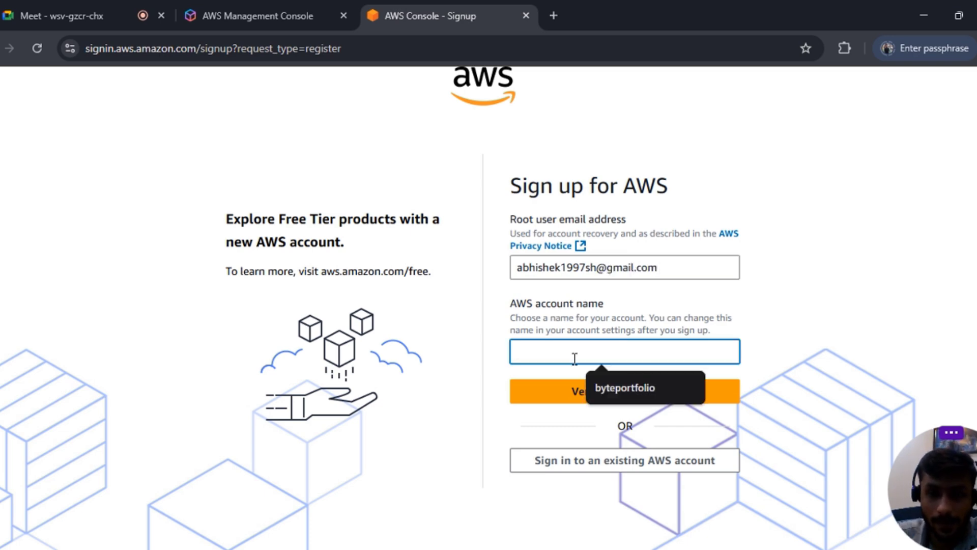
text(abhishek)
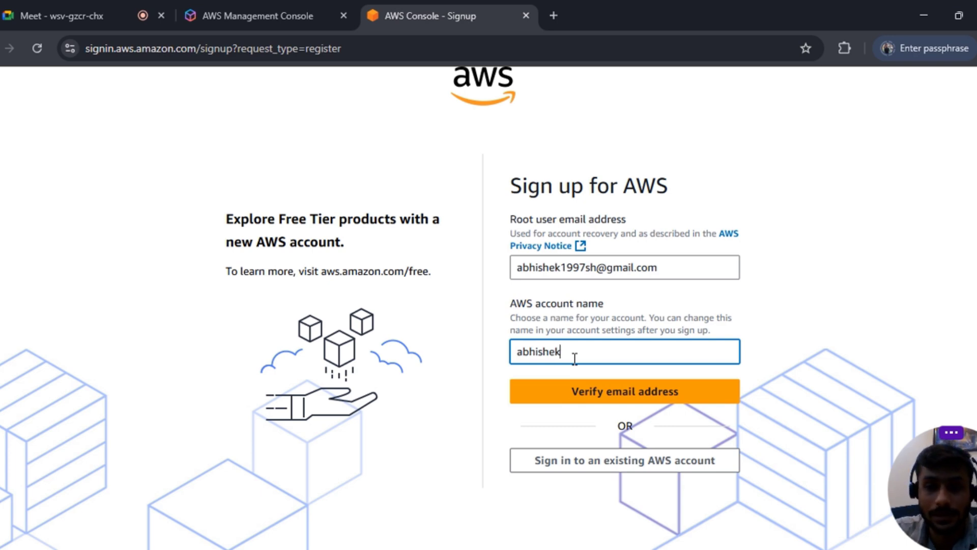
text(1997)
key(BackSpace)
key(BackSpace)
key(BackSpace)
key(BackSpace)
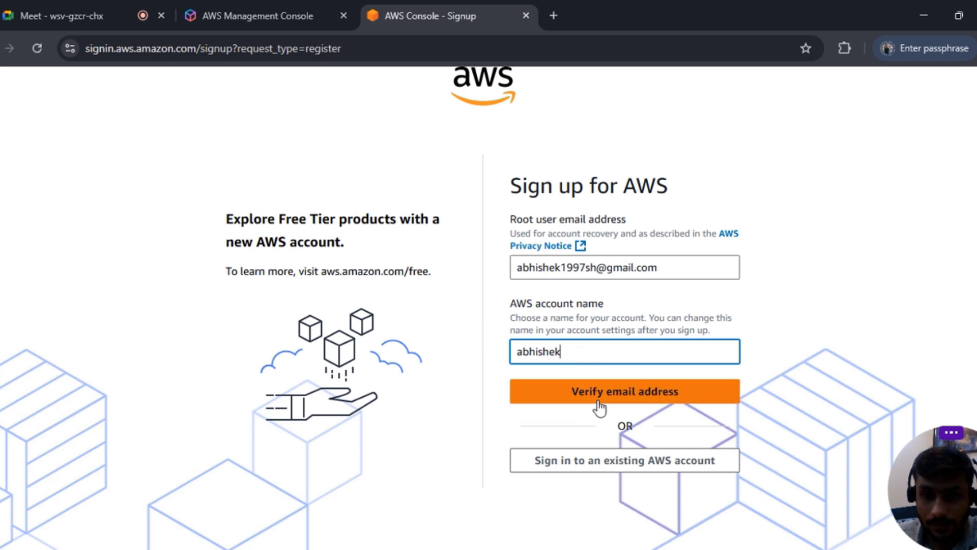
click(551, 394)
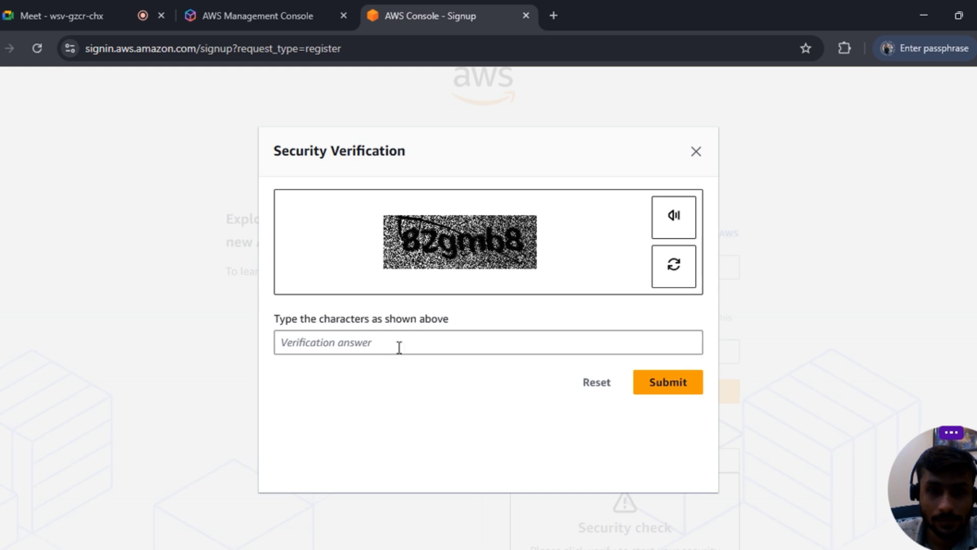
Answer the security check captcha, then go back to the AWS sign-in page
click(385, 349)
text(82)
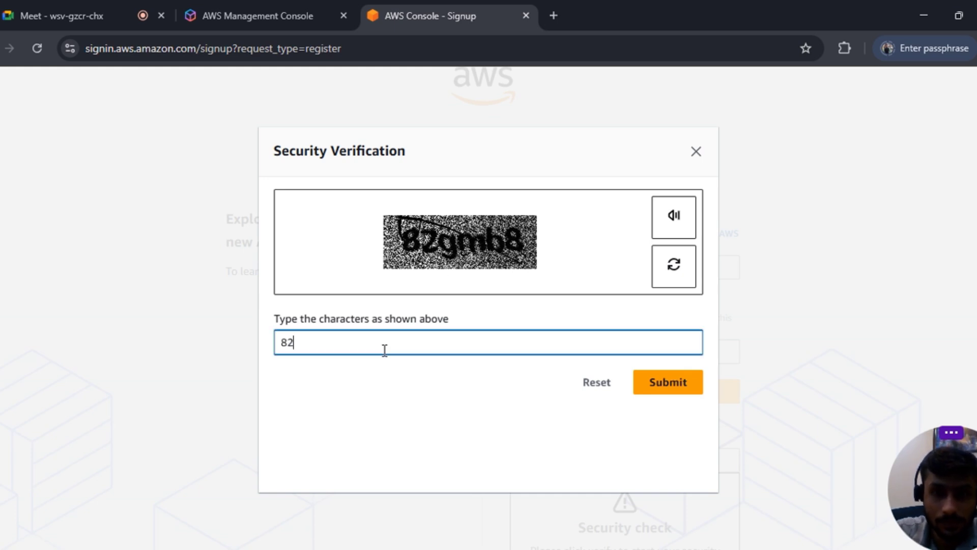
text(gmb)
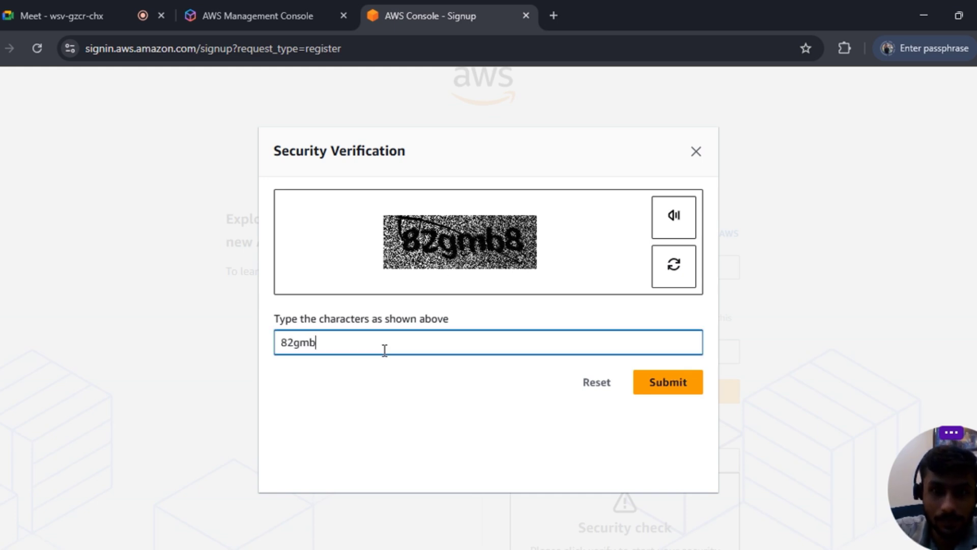
text(8)
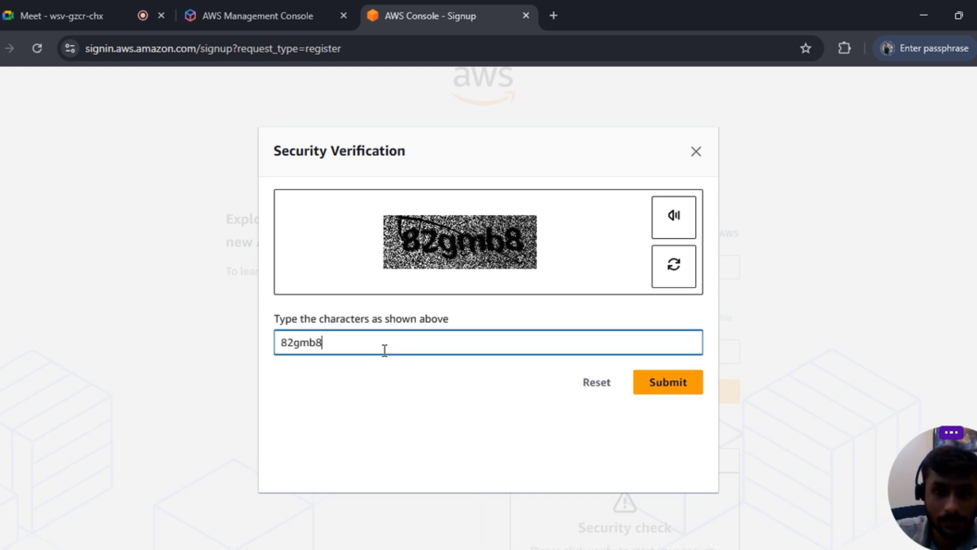
click(666, 389)
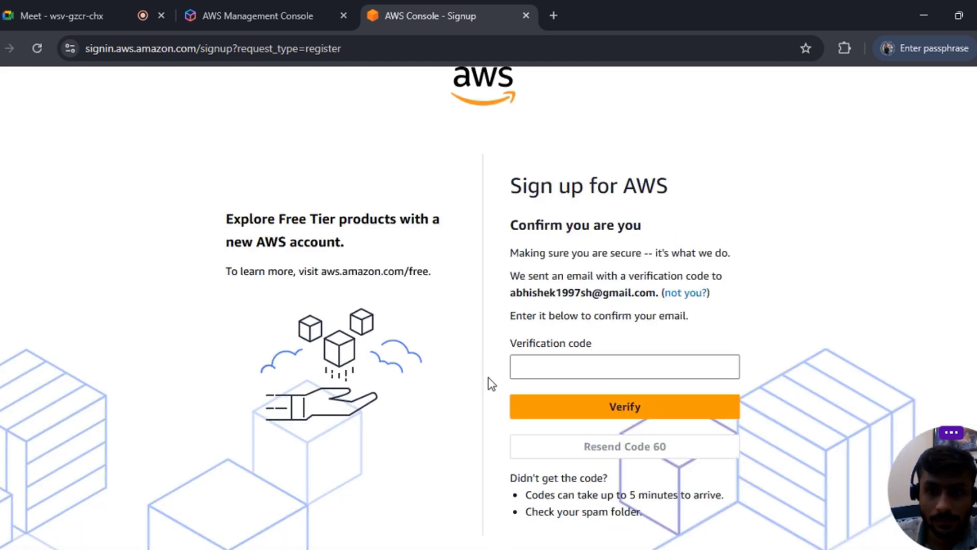
click(580, 375)
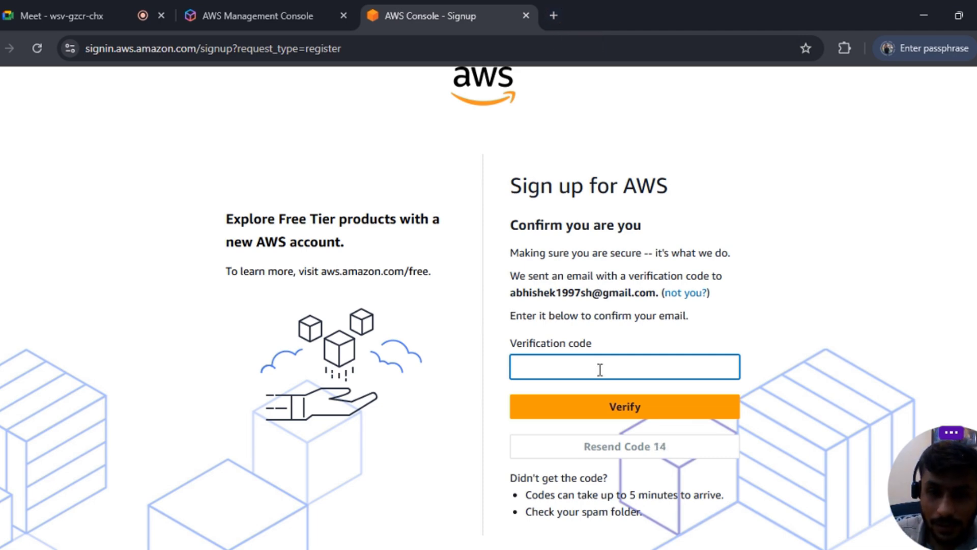
click(0, 48)
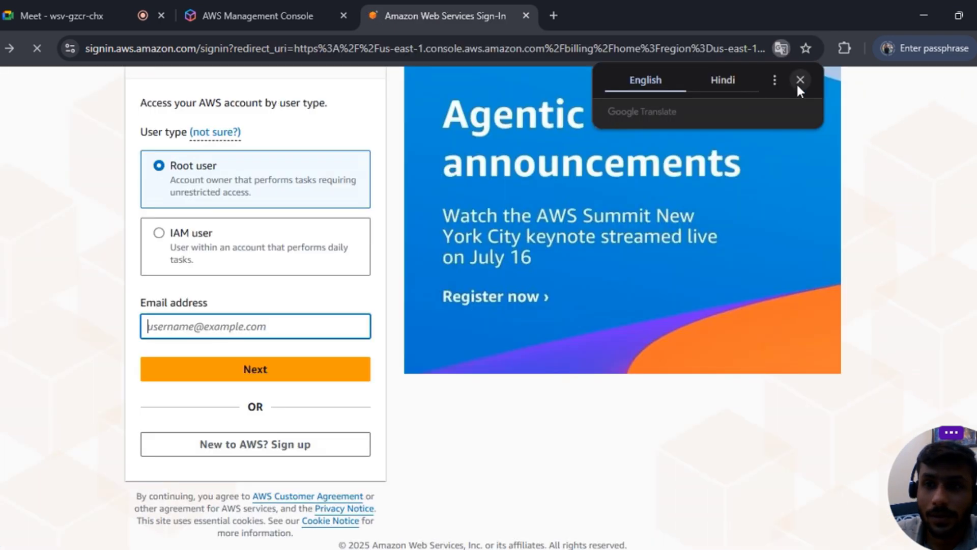
Dismiss the translation offer, return to the AWS Sign-In tab, and focus the root user Email address field
click(797, 84)
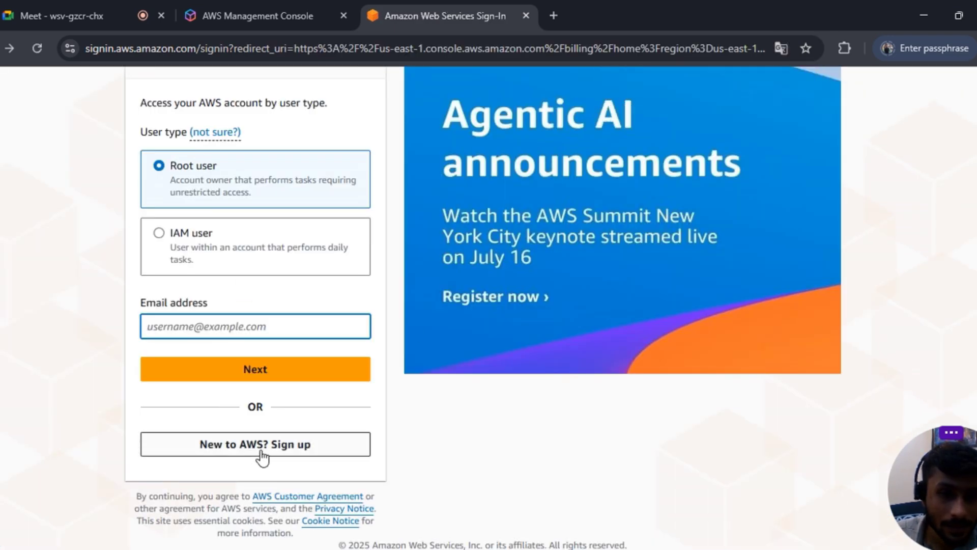
click(207, 324)
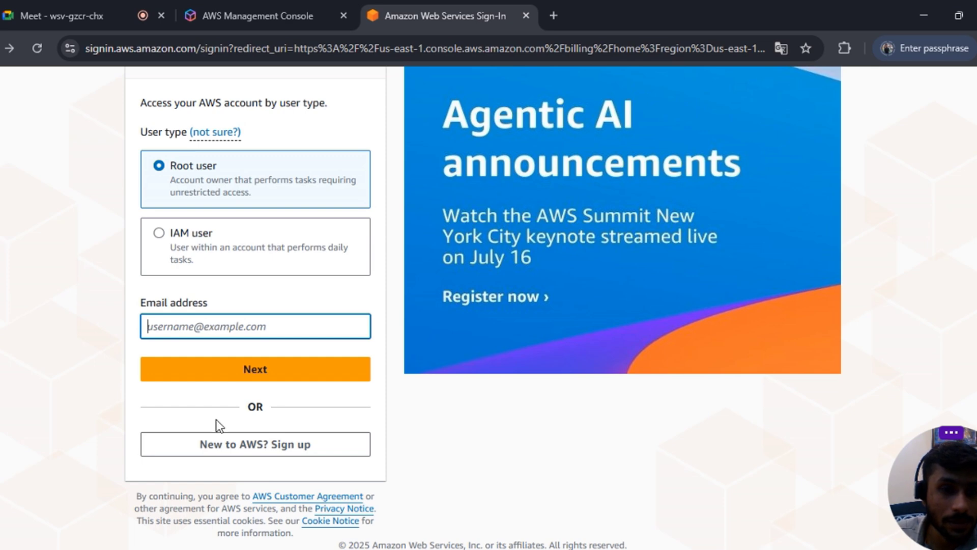
click(309, 3)
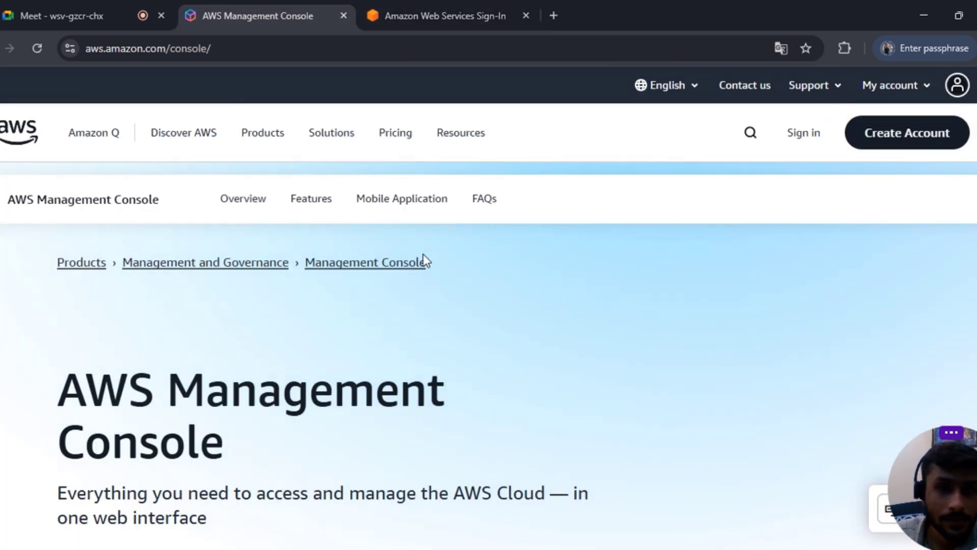
scroll(411, 371, down, 5)
scroll(406, 356, up, 5)
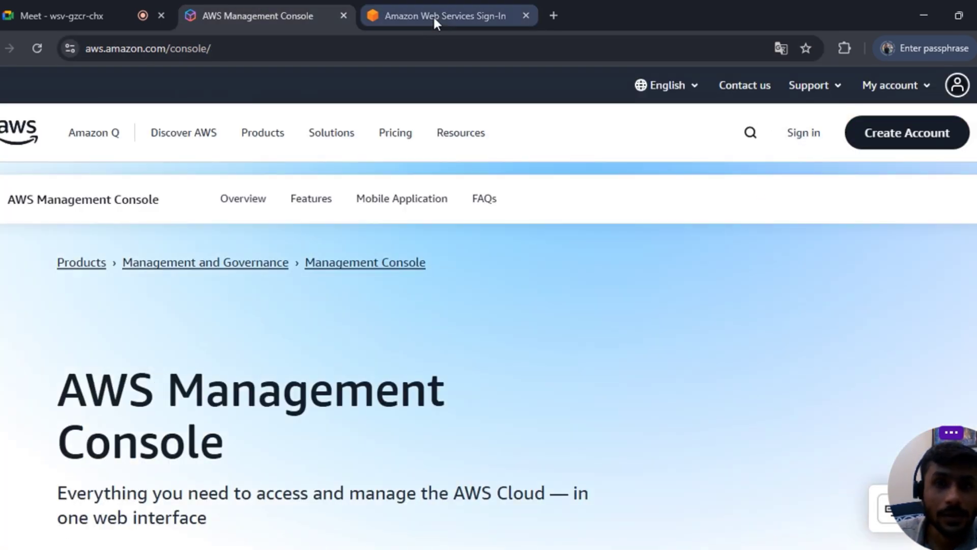
click(433, 15)
click(239, 325)
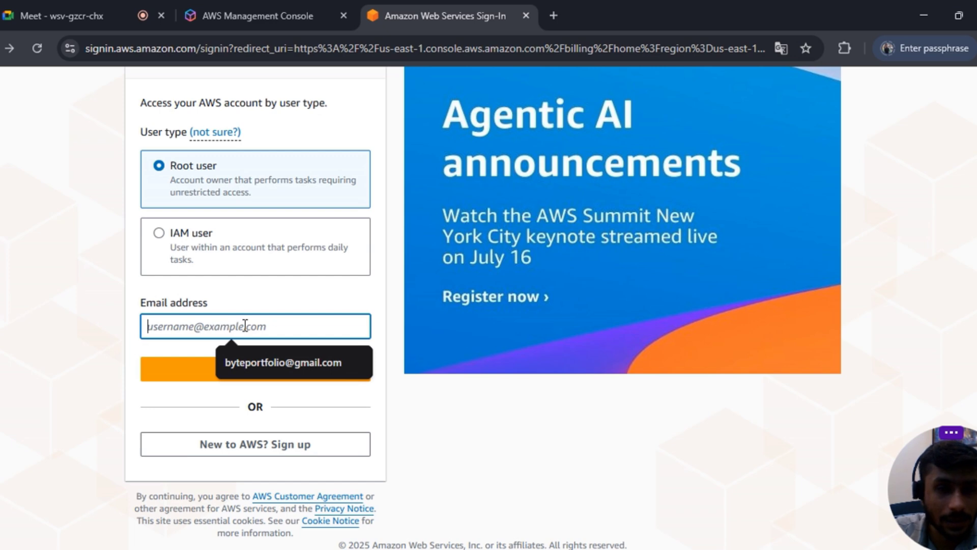
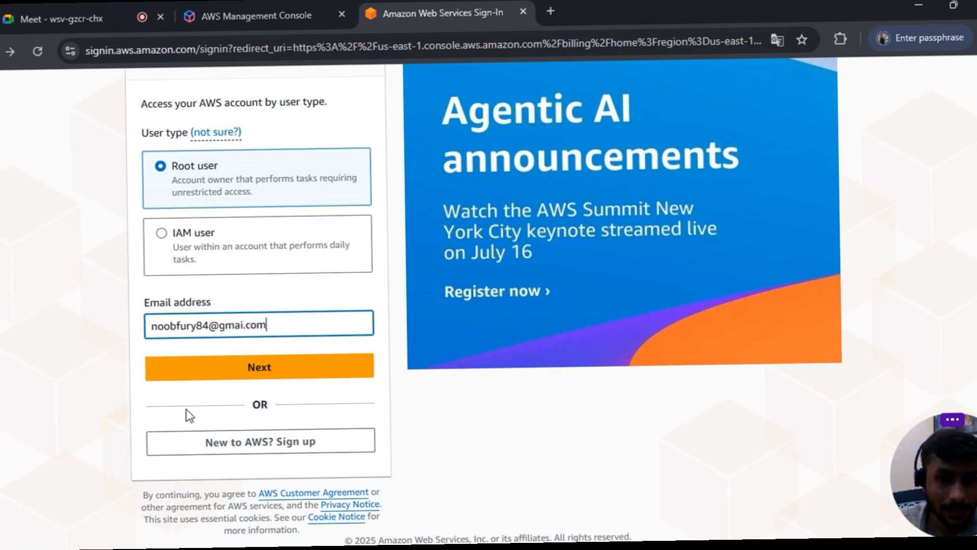
Type the root user's Gmail address into the Email address field and submit it
click(236, 369)
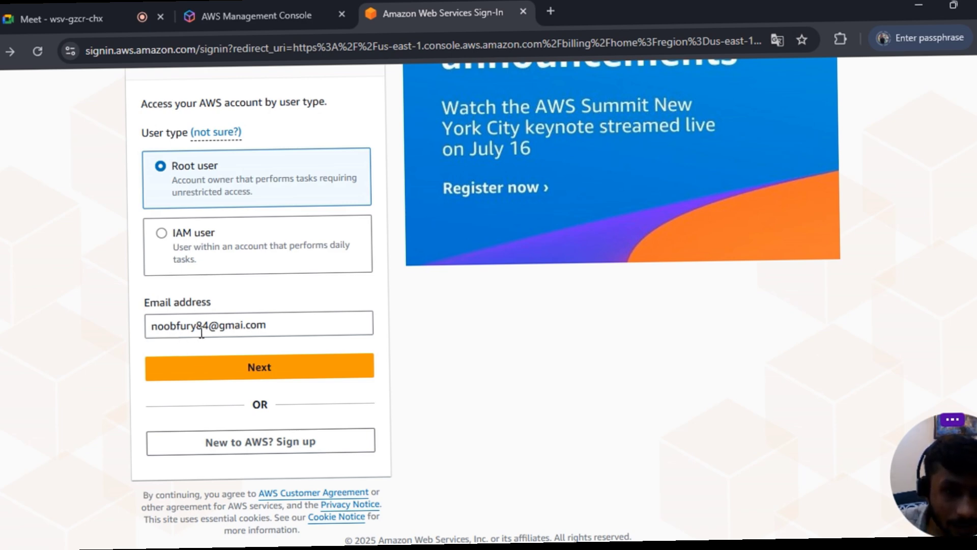
Correct 'gmai' to 'gmail' in the address and continue past the email step
click(248, 326)
text(l)
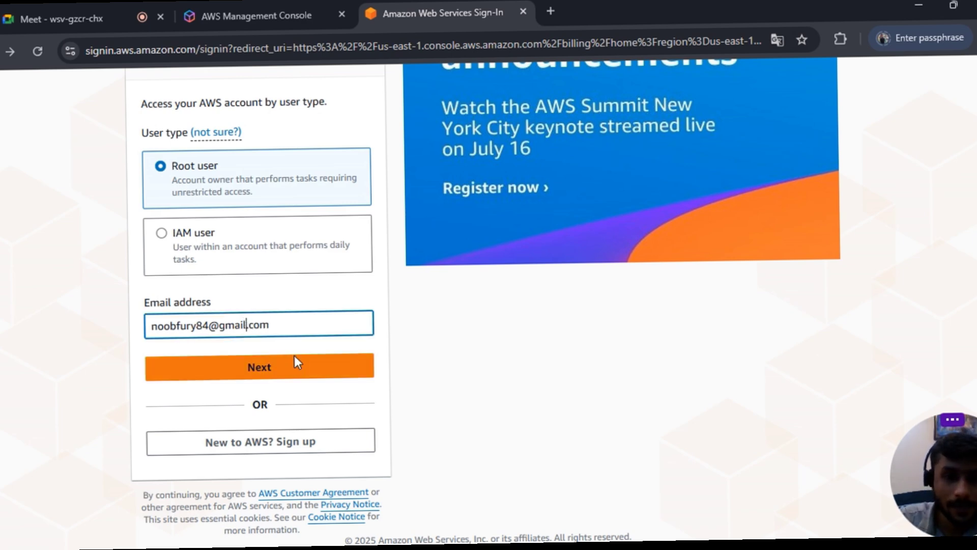
click(294, 358)
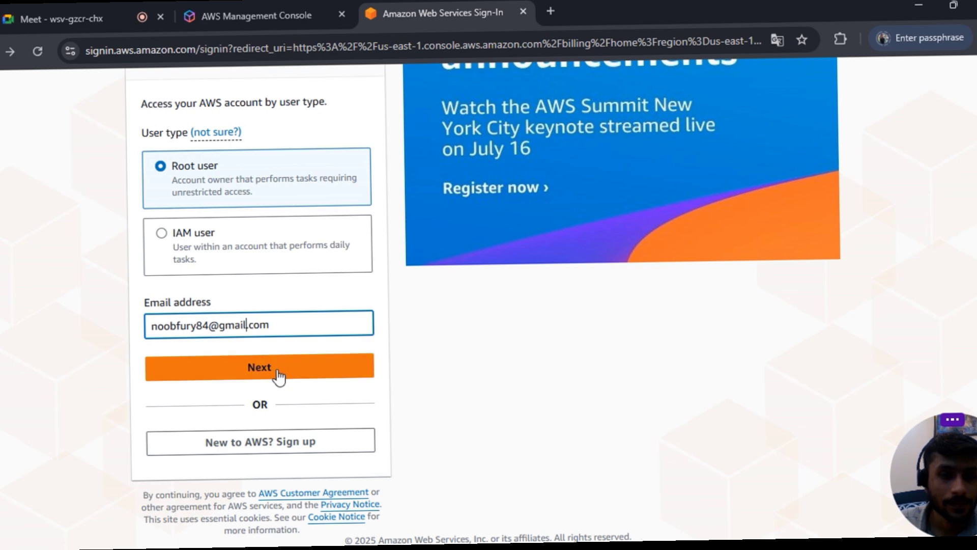
drag(285, 326, 109, 341)
key(ctrl+c)
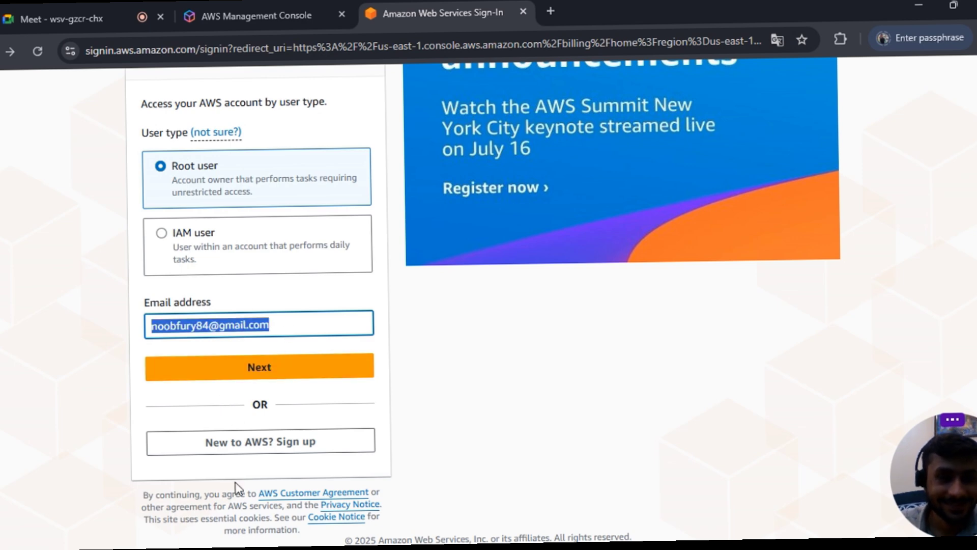
click(323, 382)
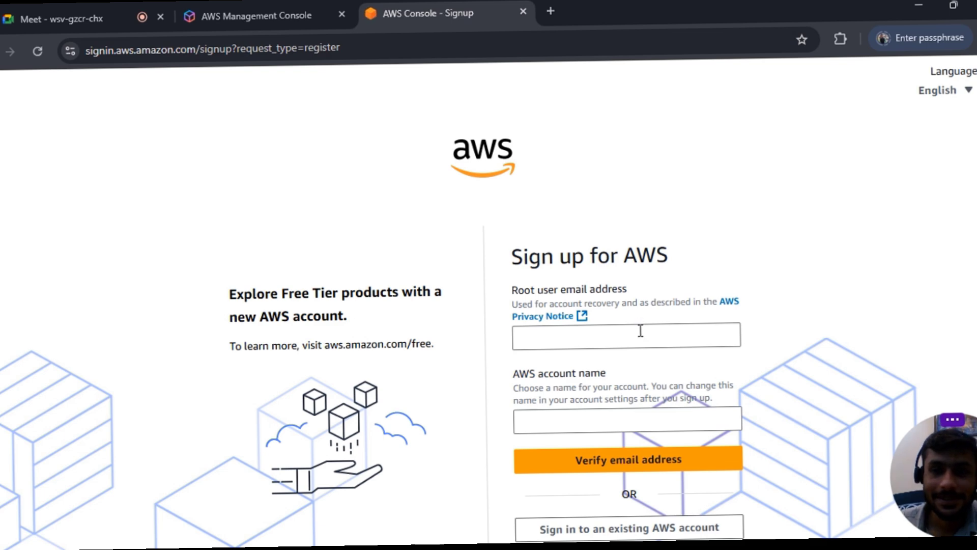
Paste the saved root email, enter a person's name as AWS account name, and request verification
click(641, 332)
key(ctrl+v)
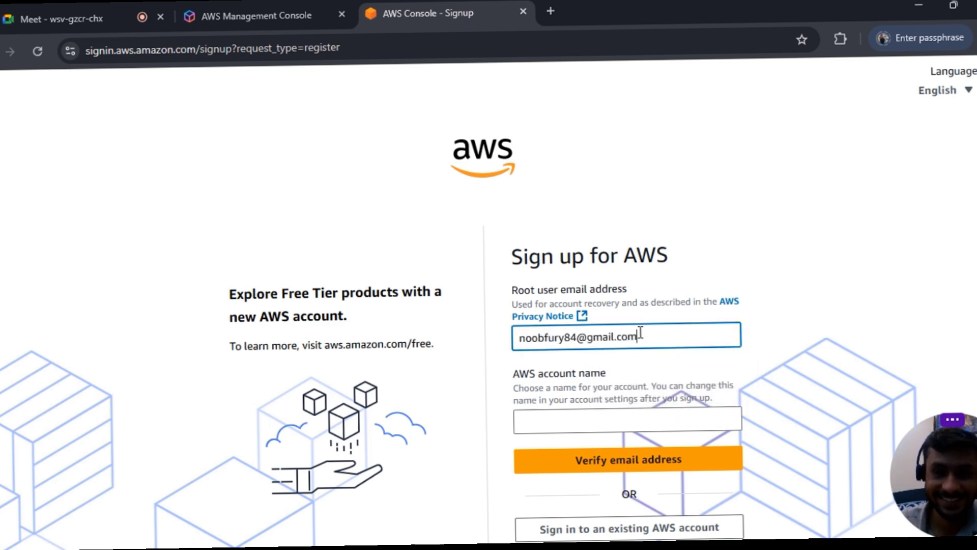
click(621, 423)
text(Abhishek)
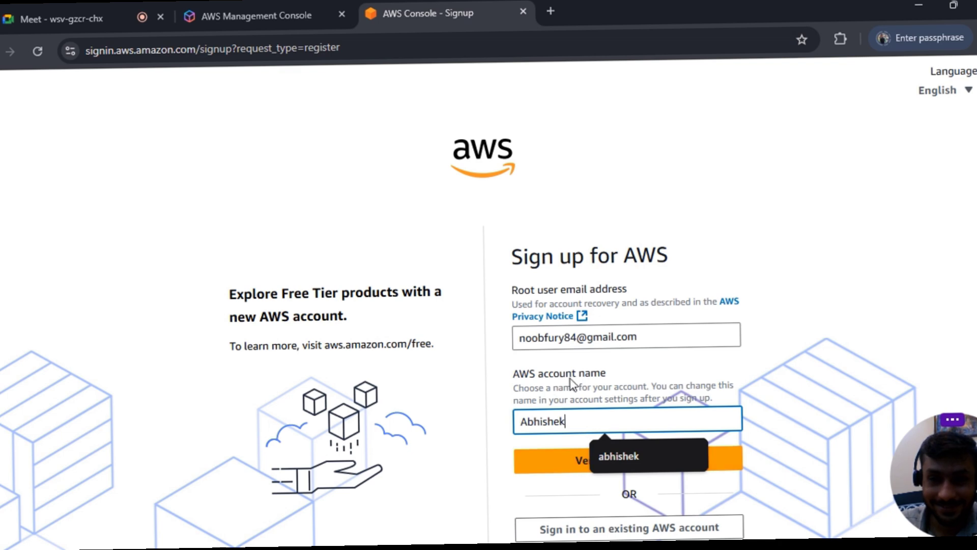
drag(589, 422, 480, 435)
key(BackSpace)
text(Aksh)
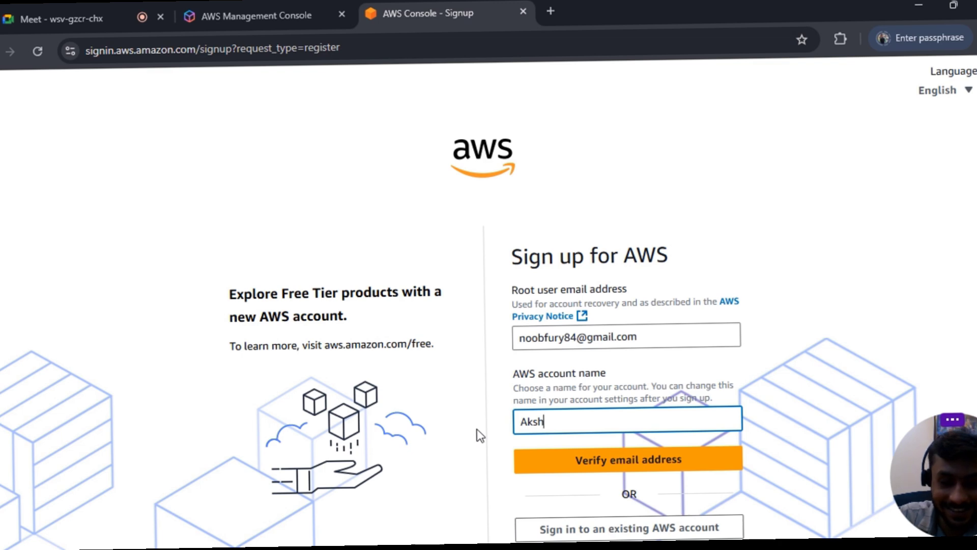
text(ay)
click(664, 465)
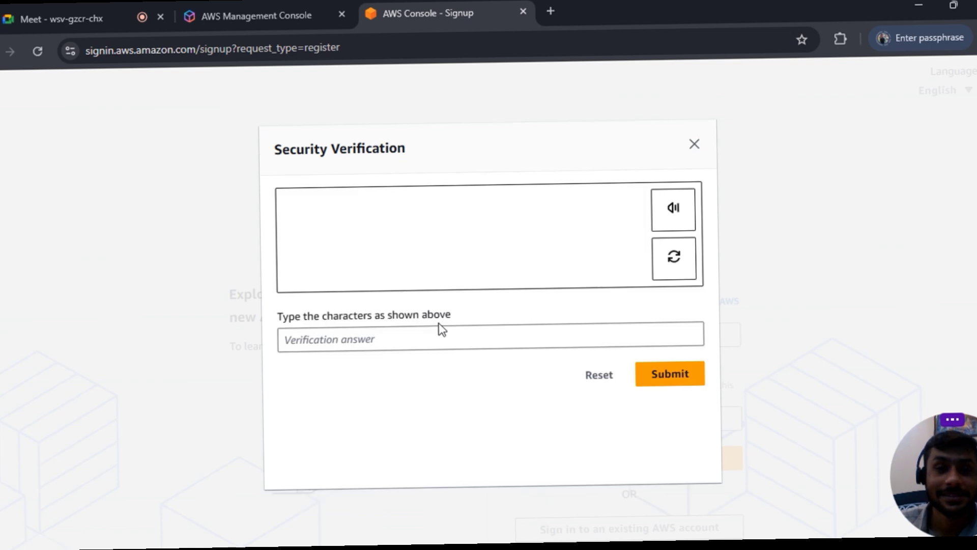
Enter the captcha characters as the verification answer, submit, and focus the Verification code field
click(411, 340)
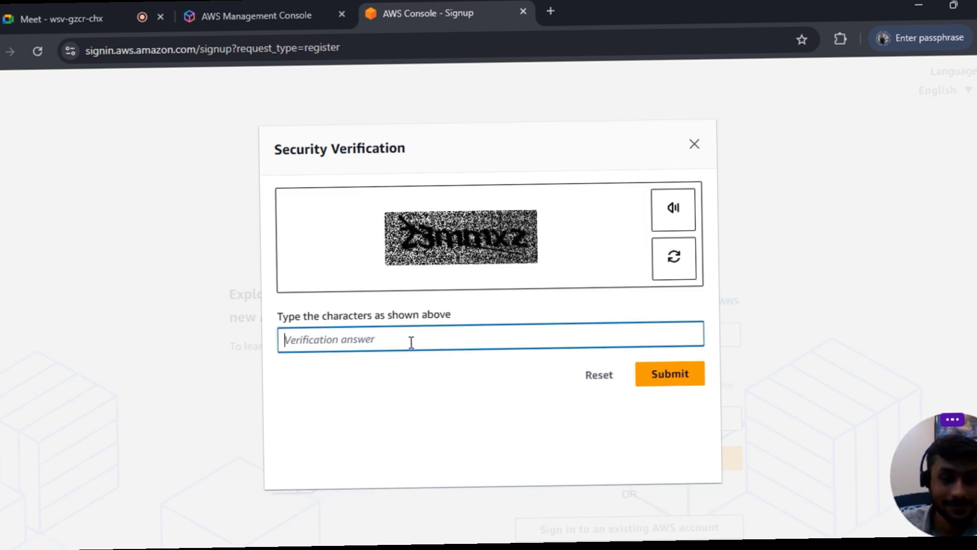
text(23mm)
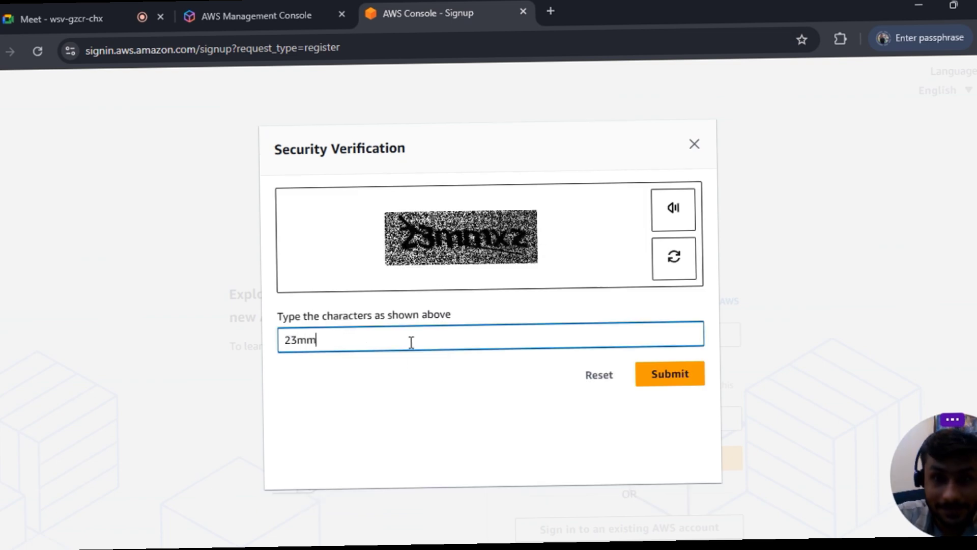
text(xz)
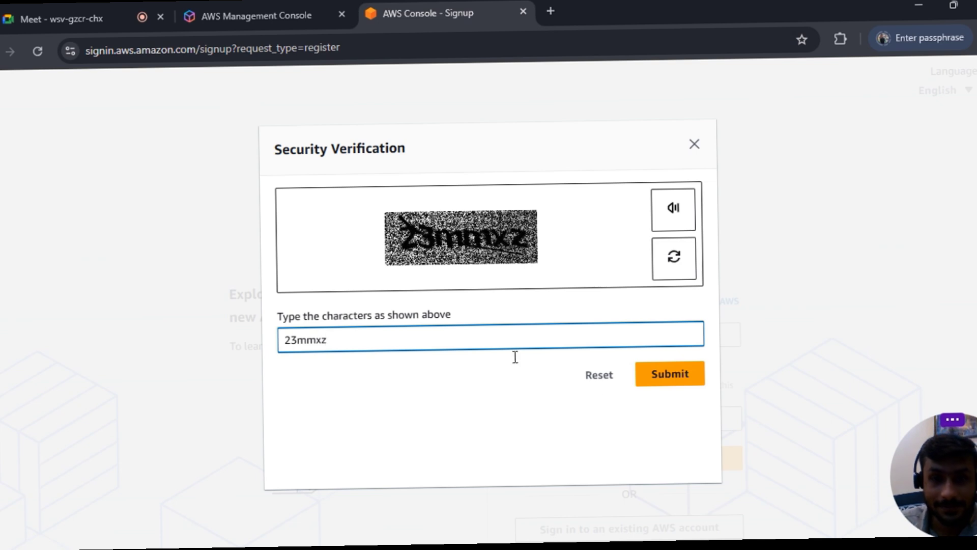
click(680, 380)
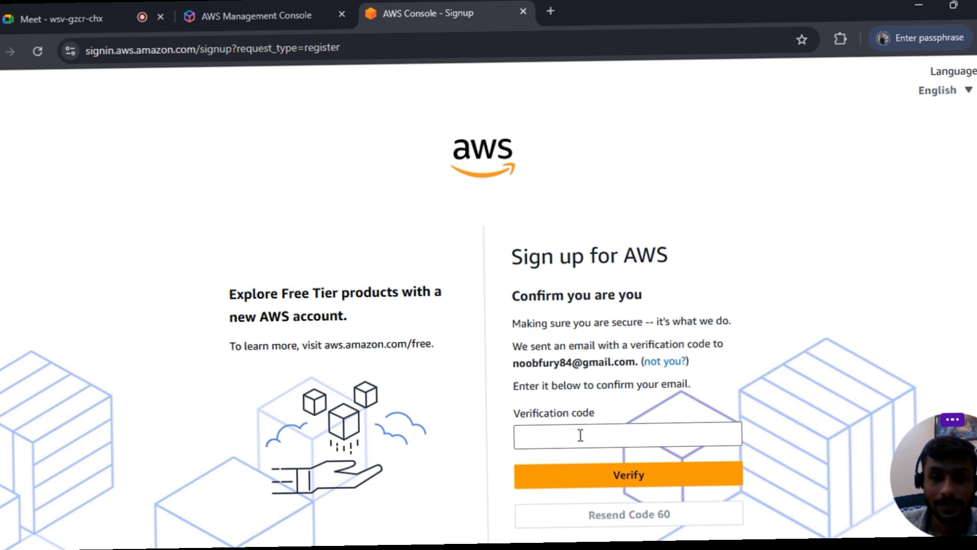
click(580, 435)
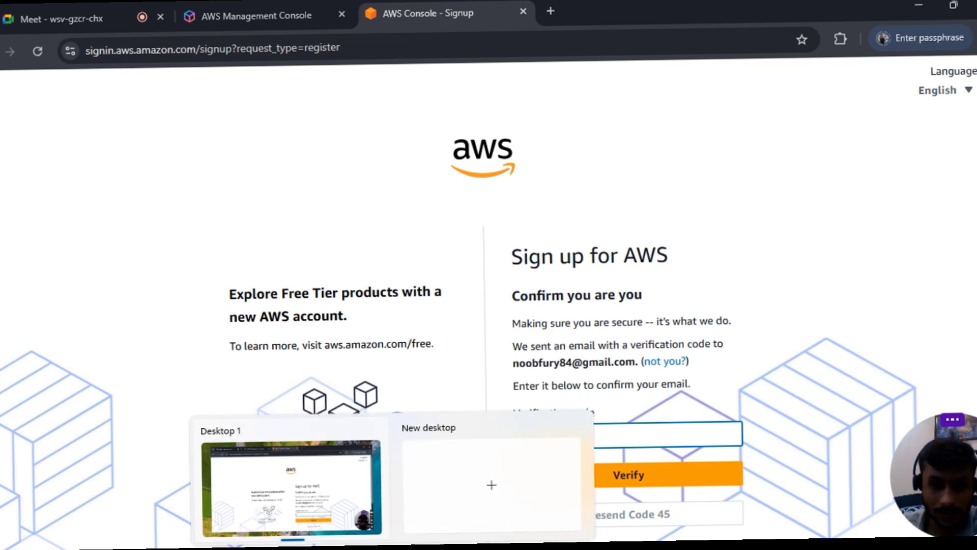
Search Windows for 'vm', then dismiss the search to return to sign-up
key(super+s)
text(vm)
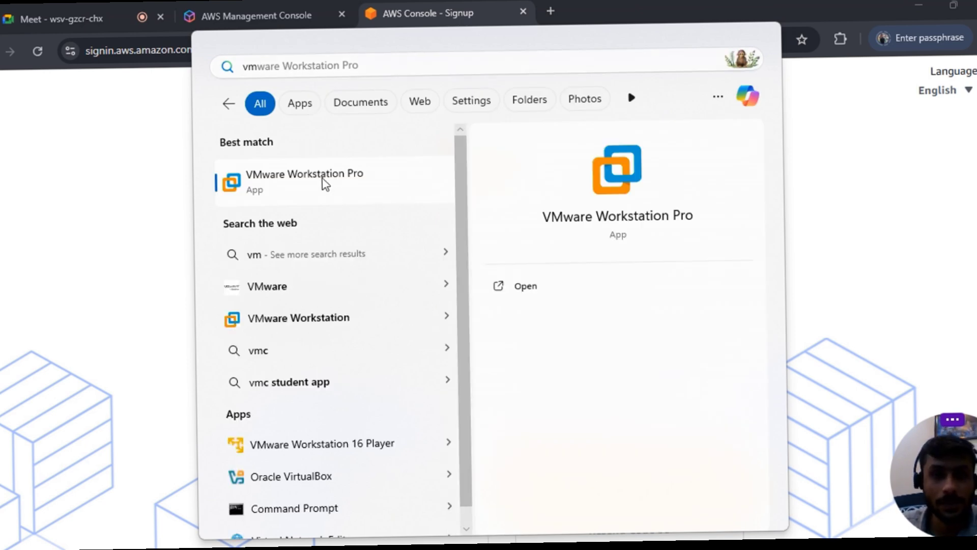
key(Escape)
key(Escape)
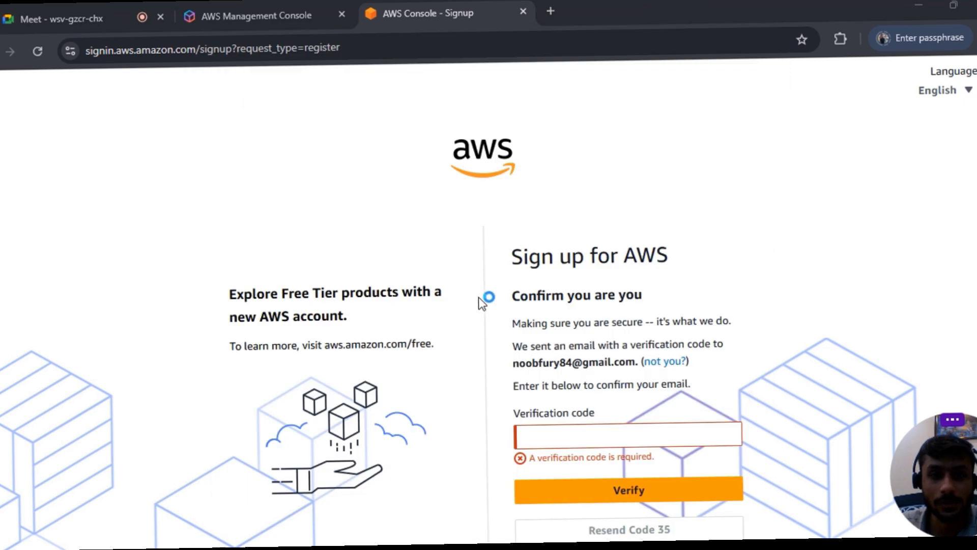
Enter the six-digit emailed verification code and verify it
click(588, 443)
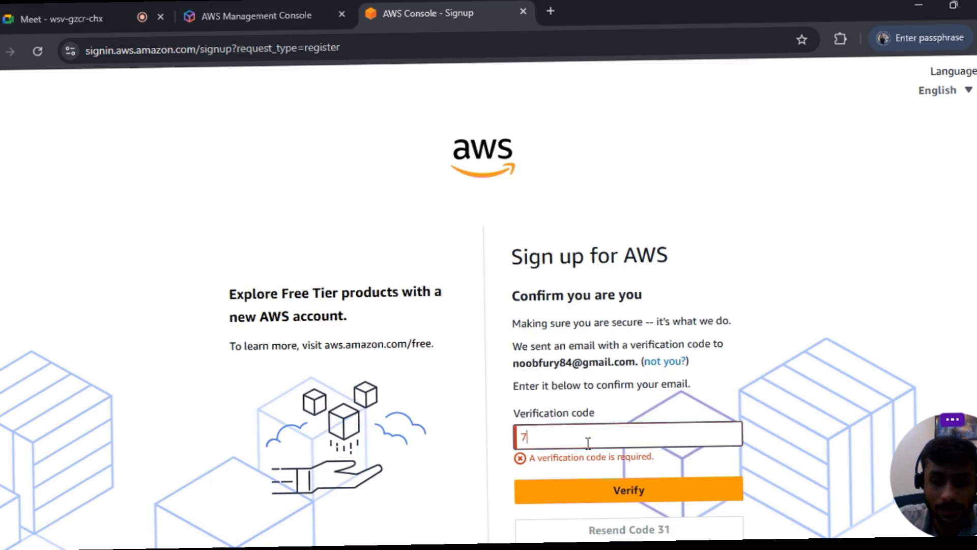
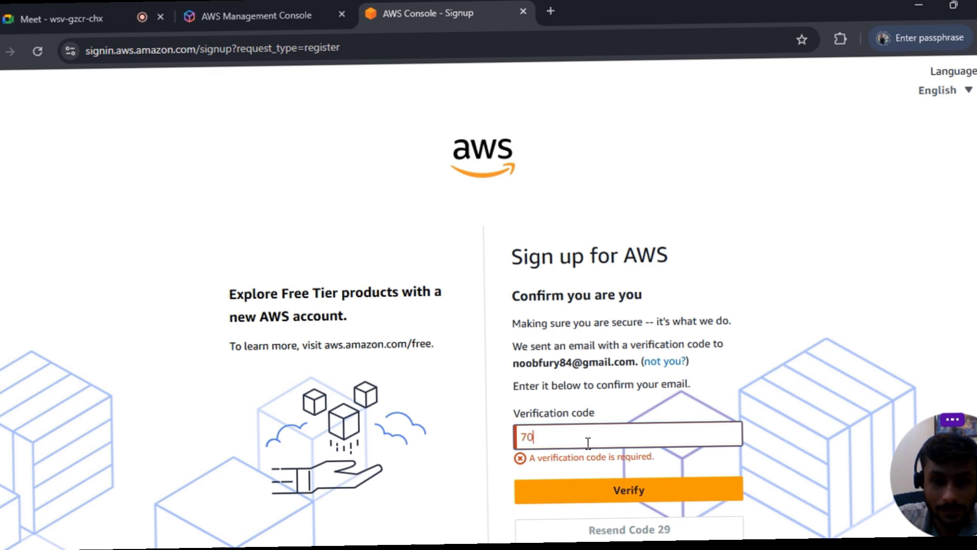
key(BackSpace)
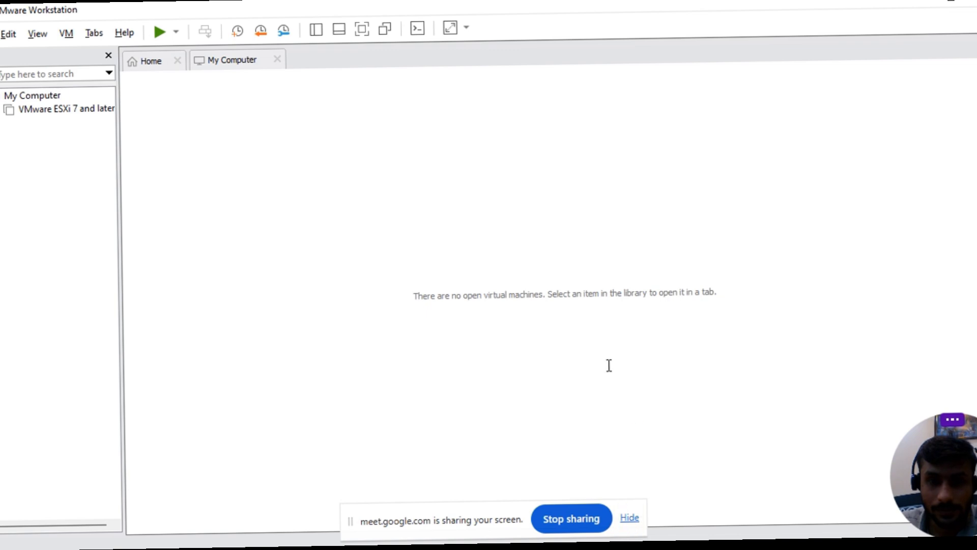
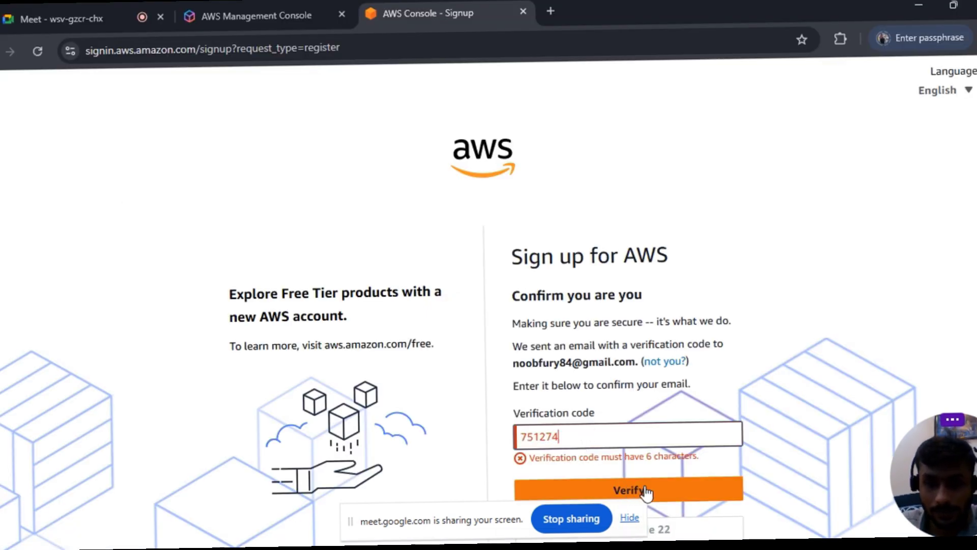
click(645, 491)
scroll(625, 338, down, 2)
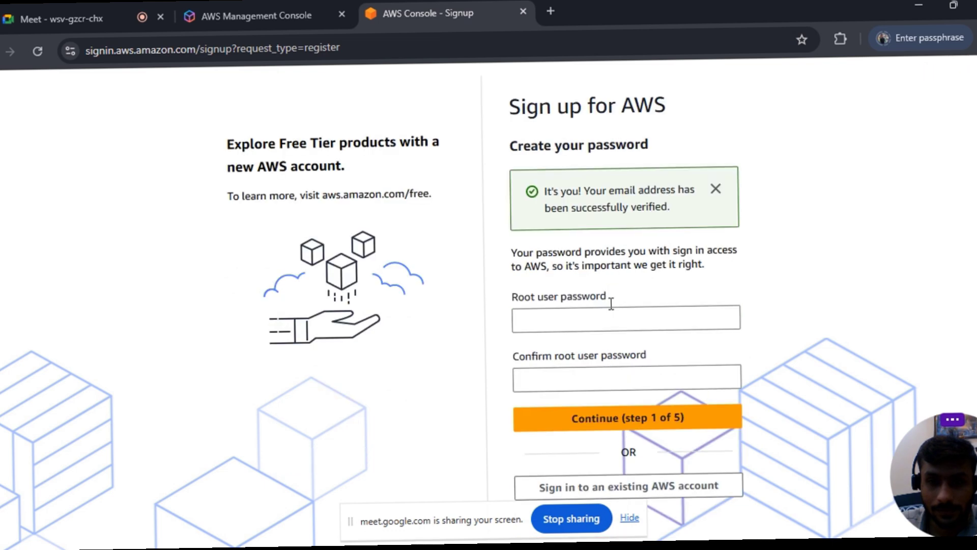
Enter a strong root user password that meets all four strength rules, leaving confirmation empty
click(603, 249)
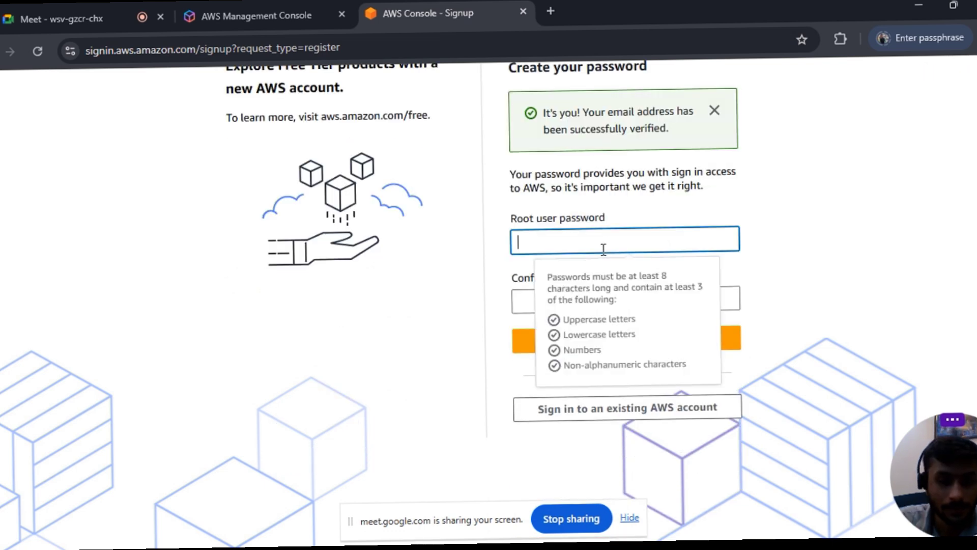
text(Aa)
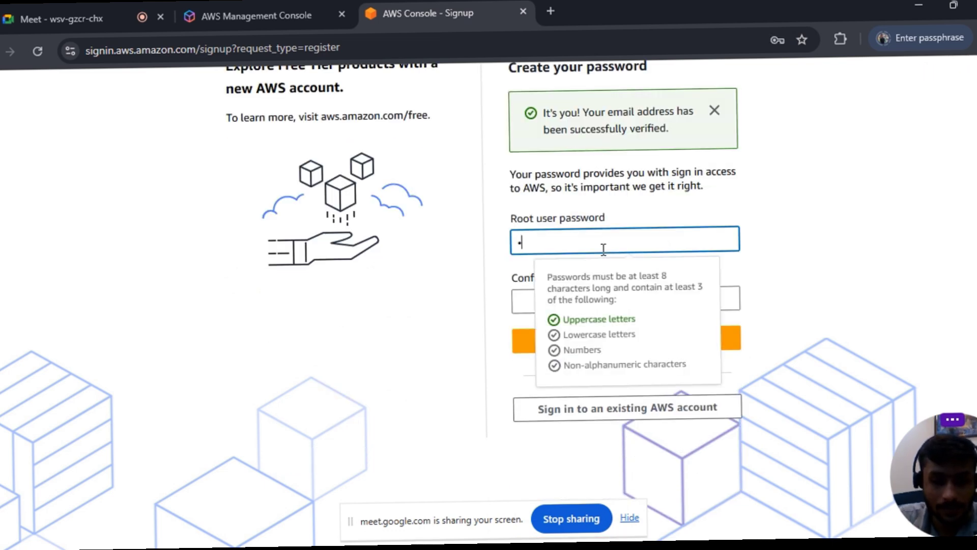
key(BackSpace)
key(BackSpace)
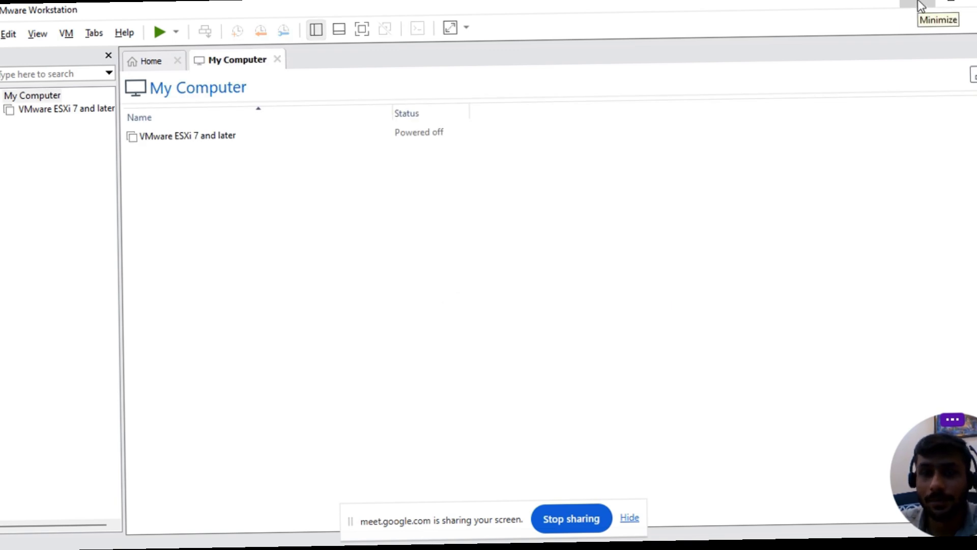
click(921, 5)
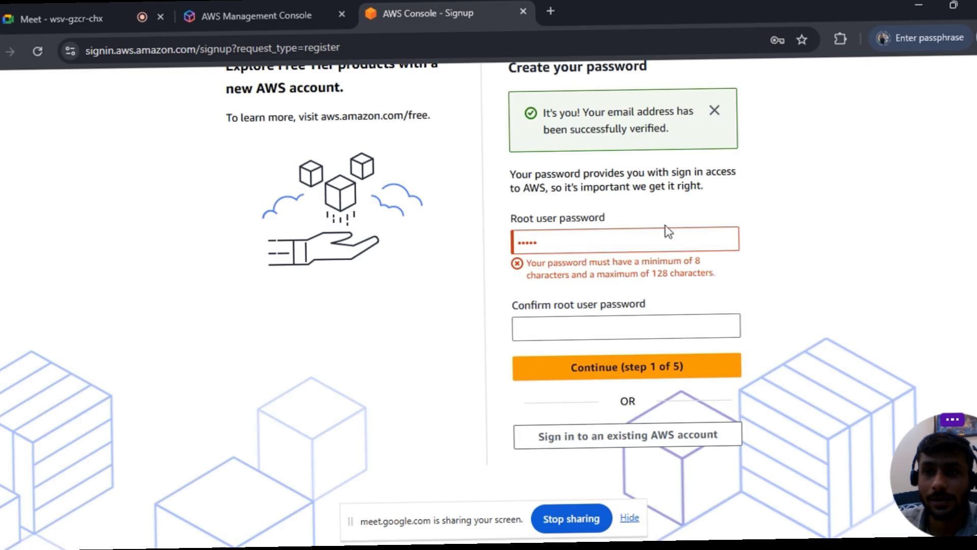
click(626, 245)
key(BackSpace)
key(BackSpace)
key(BackSpace)
key(BackSpace)
key(BackSpace)
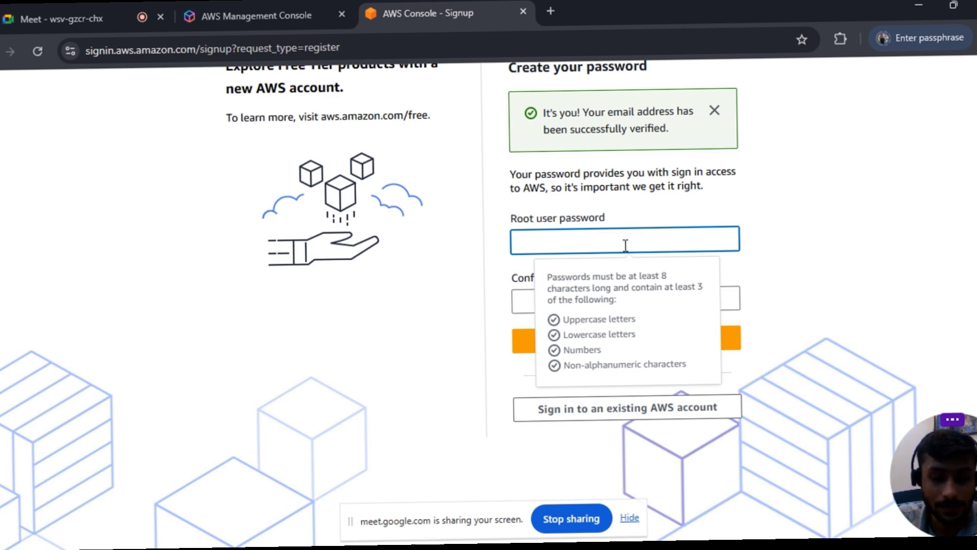
text(**********)
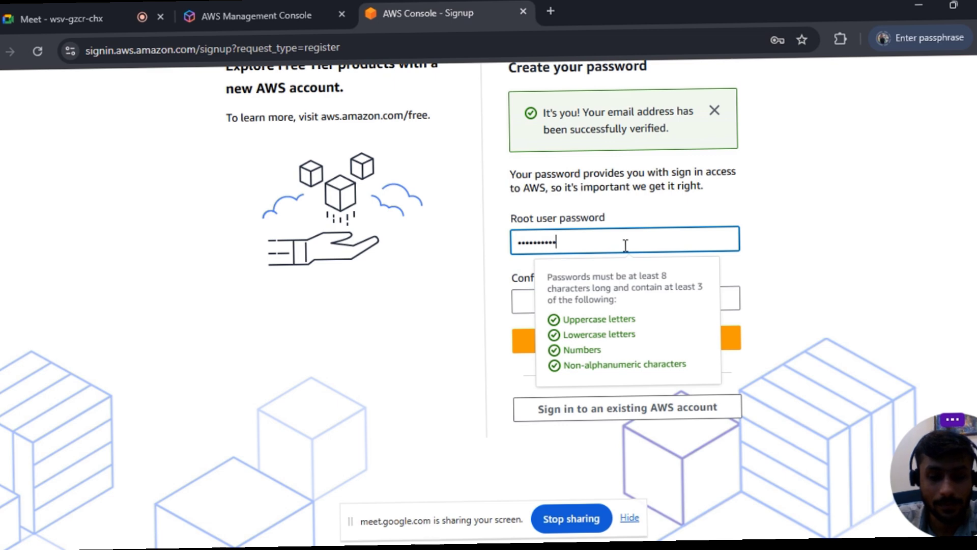
text(*)
key(Tab)
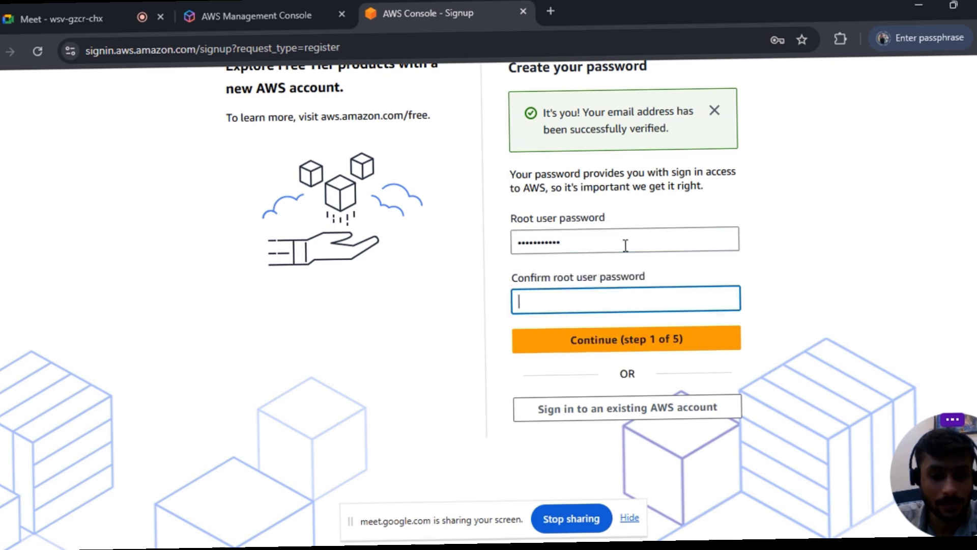
text(***********)
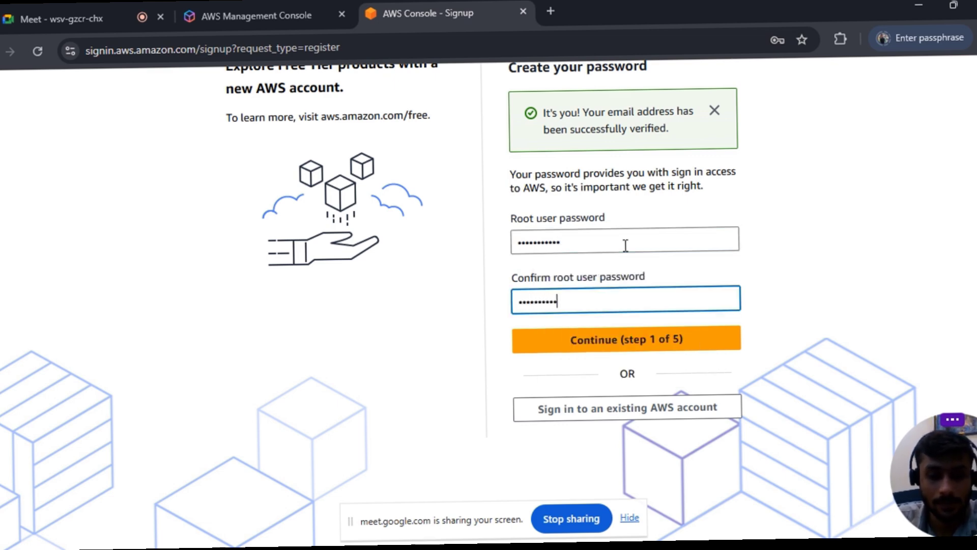
Submit the password, then replace the rejected one with a new password and its confirmation
click(687, 342)
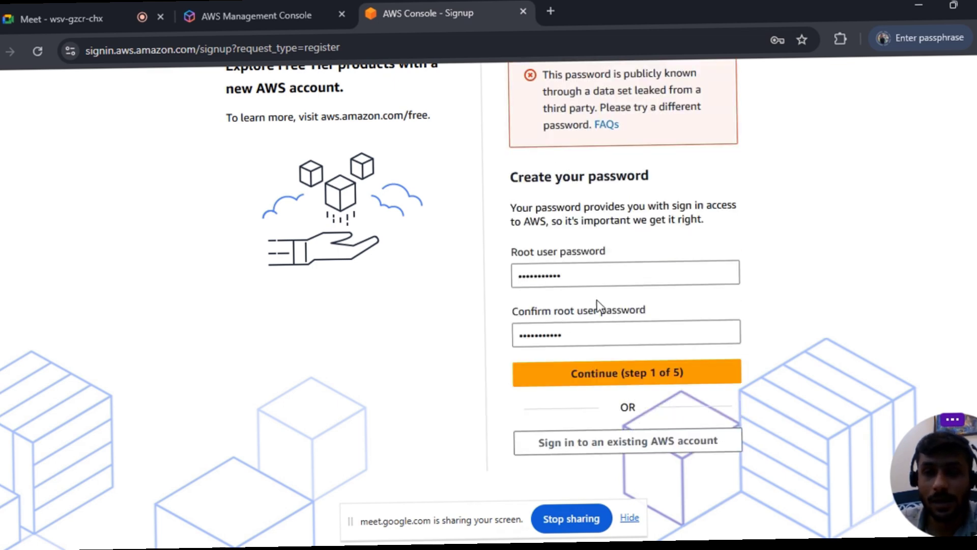
double_click(593, 273)
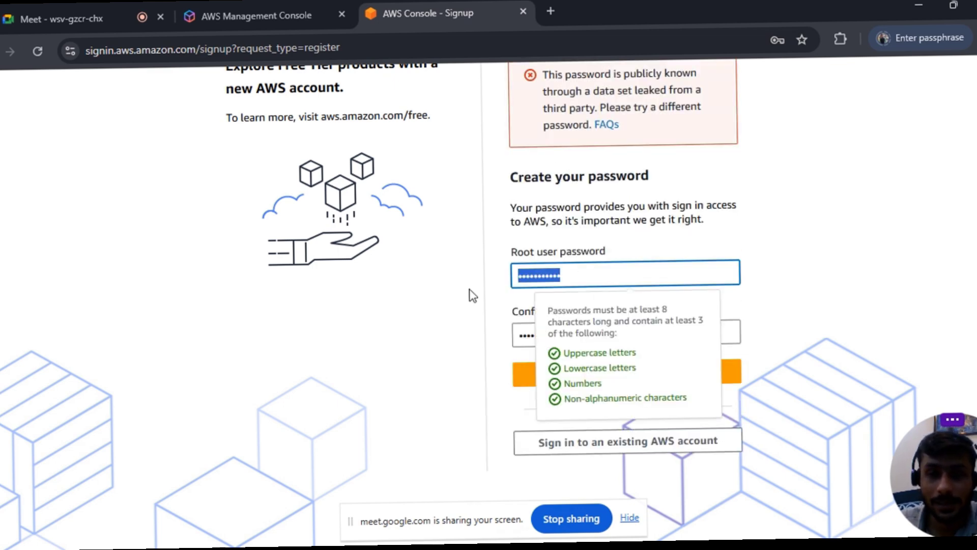
key(BackSpace)
text(••••••••)
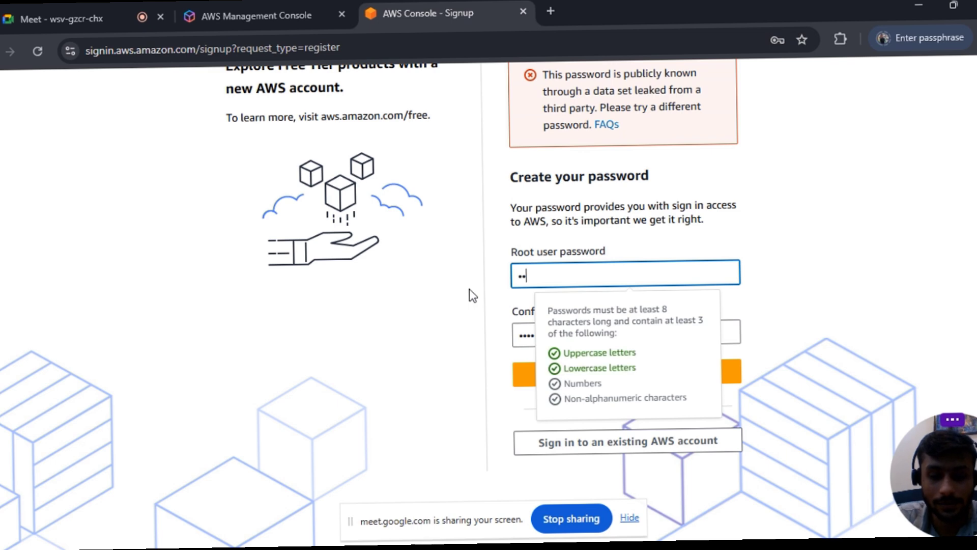
text(•••)
key(Tab)
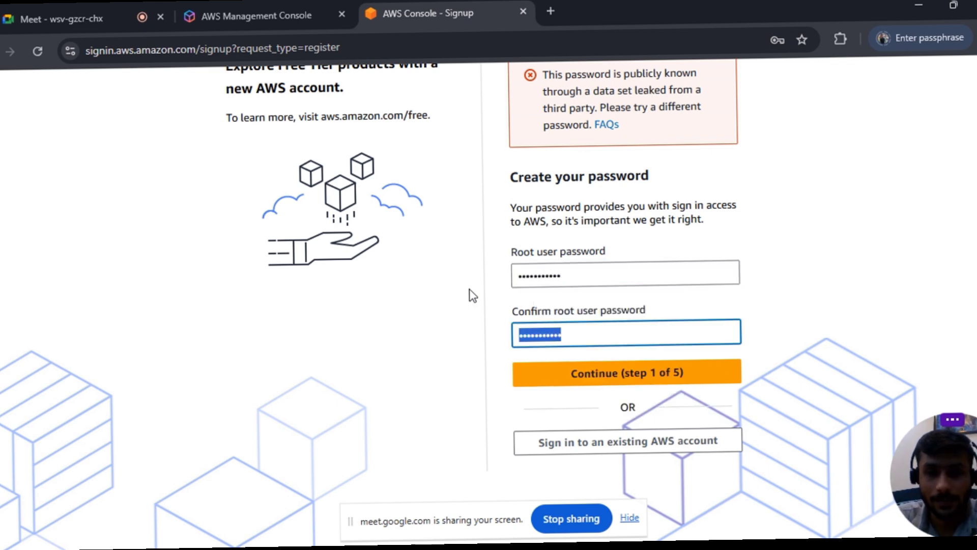
text(••••••••••)
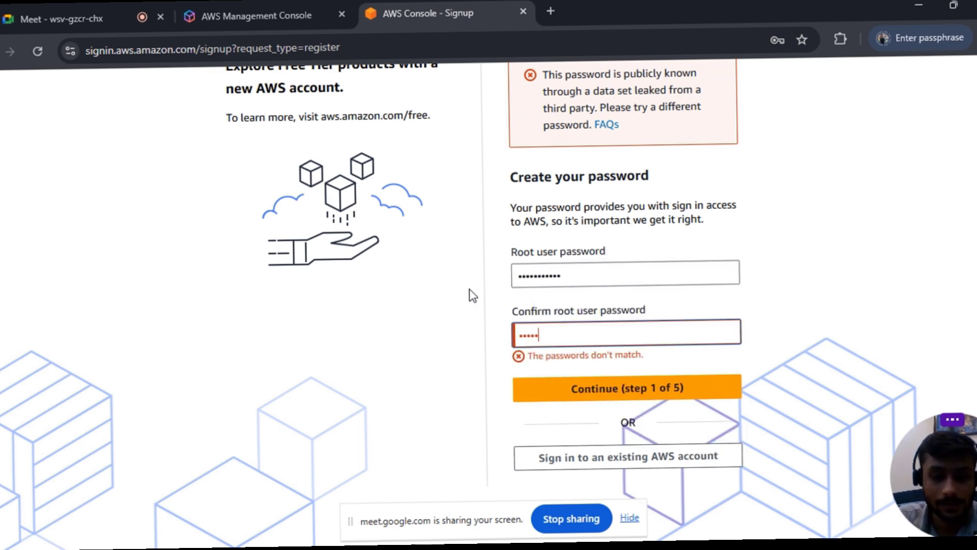
text(•)
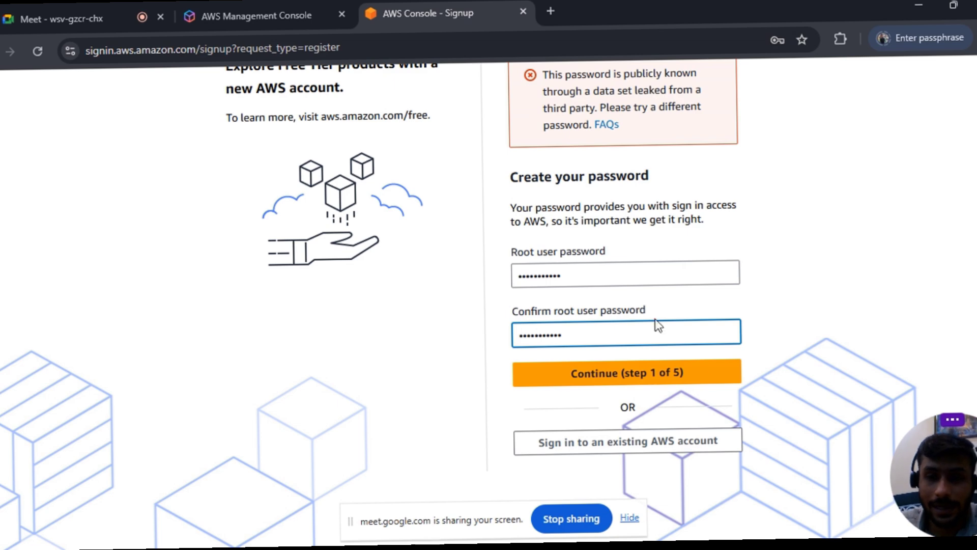
click(641, 372)
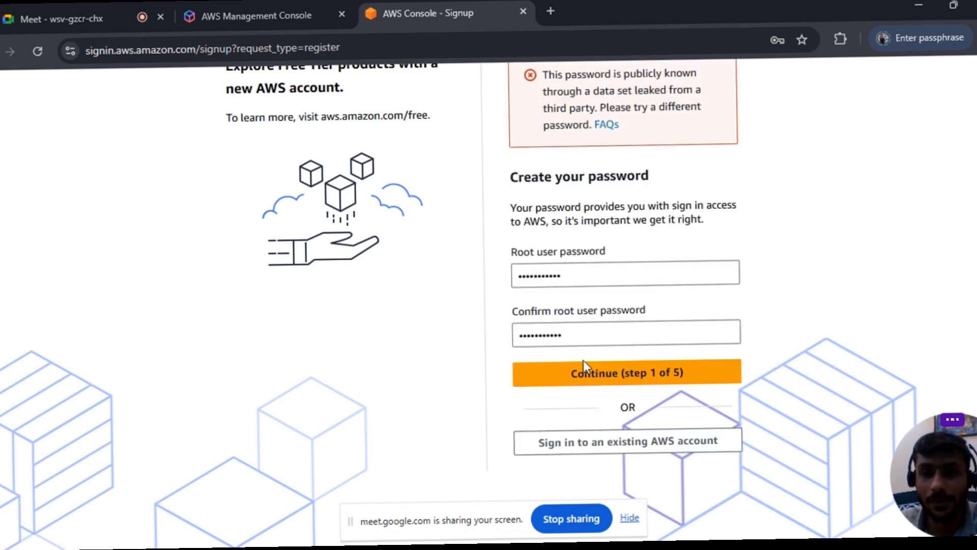
Swap in another new root password, retype it in the confirmation field, and resubmit
scroll(584, 359, up, 2)
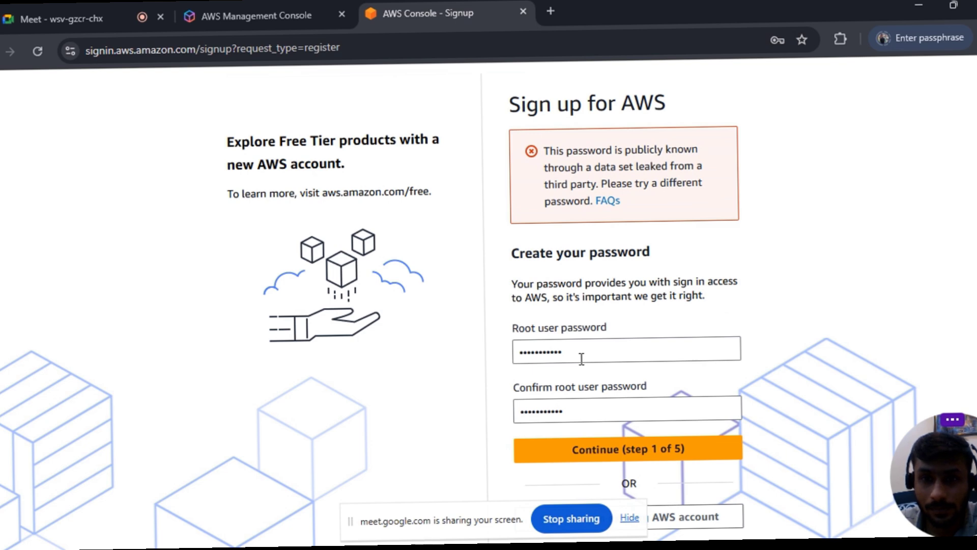
drag(582, 359, 505, 352)
key(BackSpace)
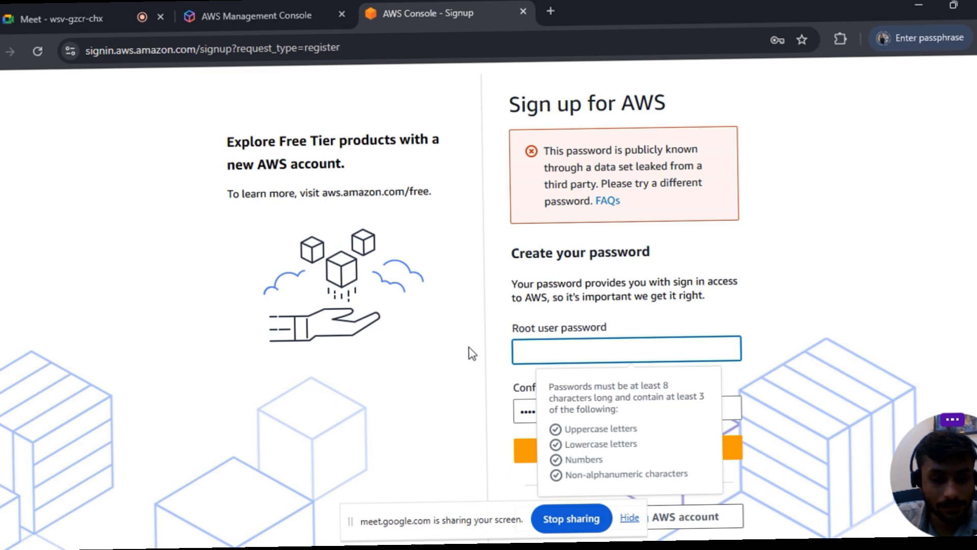
text(P)
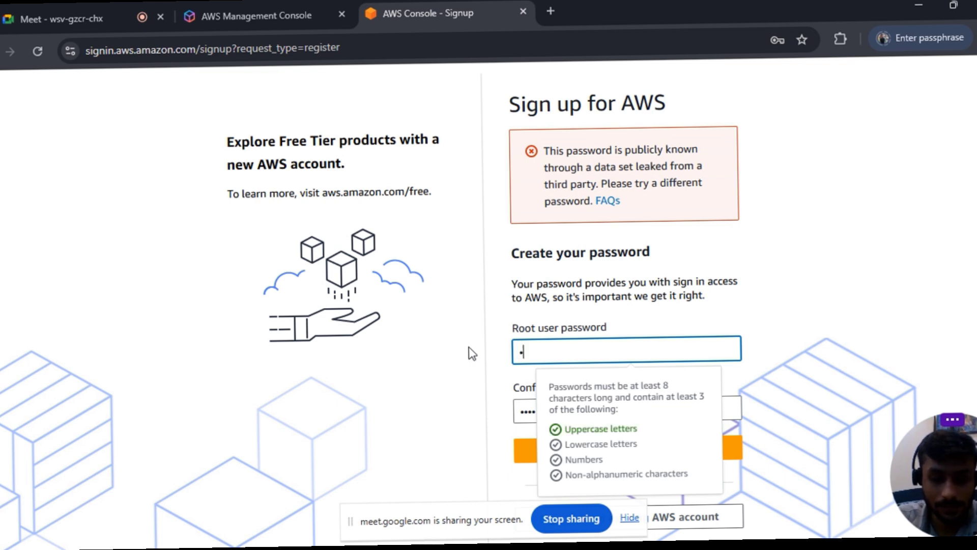
text(•••••••)
key(BackSpace)
key(BackSpace)
key(BackSpace)
key(BackSpace)
key(BackSpace)
key(BackSpace)
key(BackSpace)
key(BackSpace)
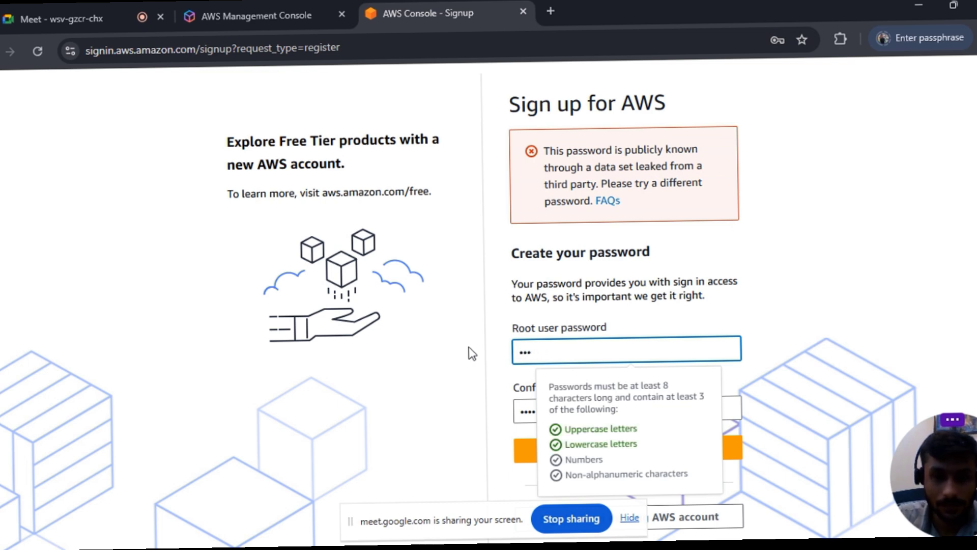
text(P•••••)
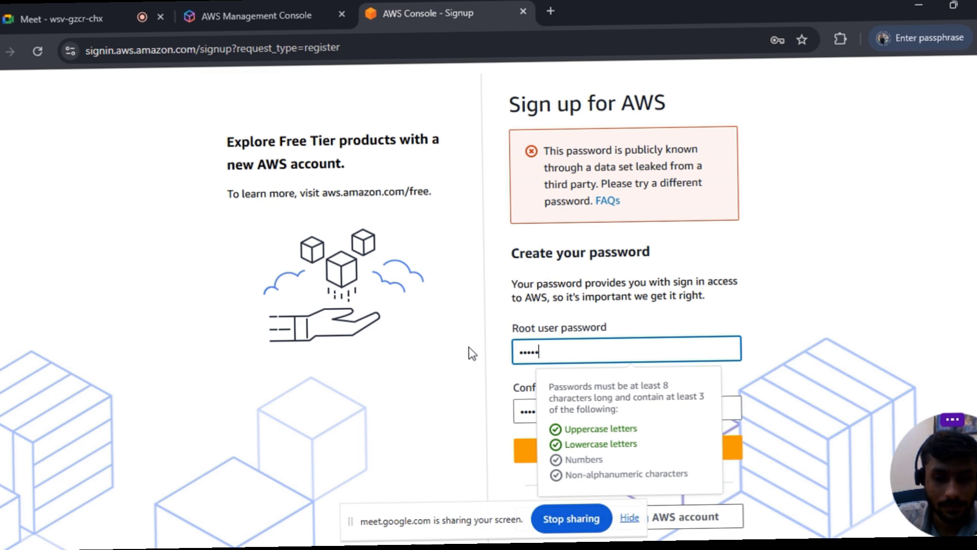
key(BackSpace)
key(BackSpace)
key(BackSpace)
key(BackSpace)
key(BackSpace)
key(BackSpace)
text(••••••••)
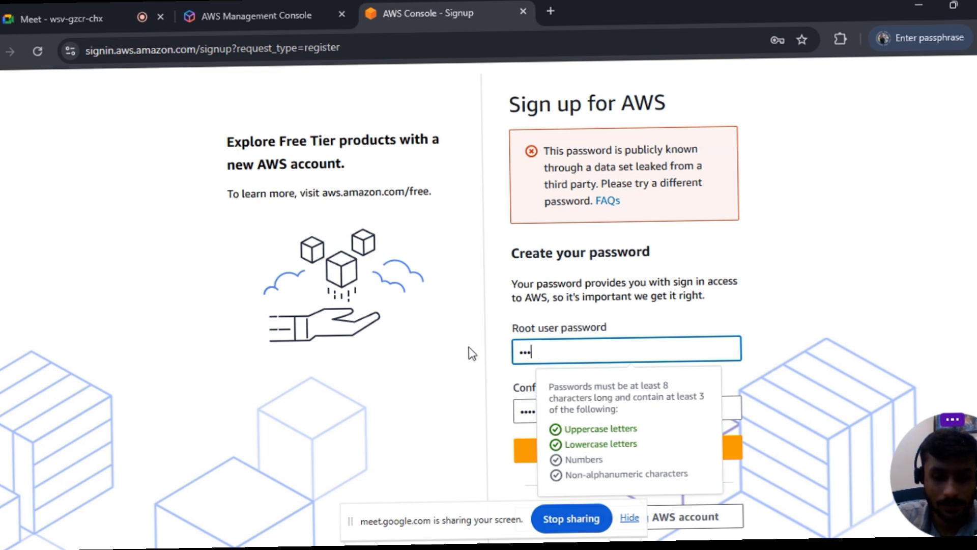
text(••)
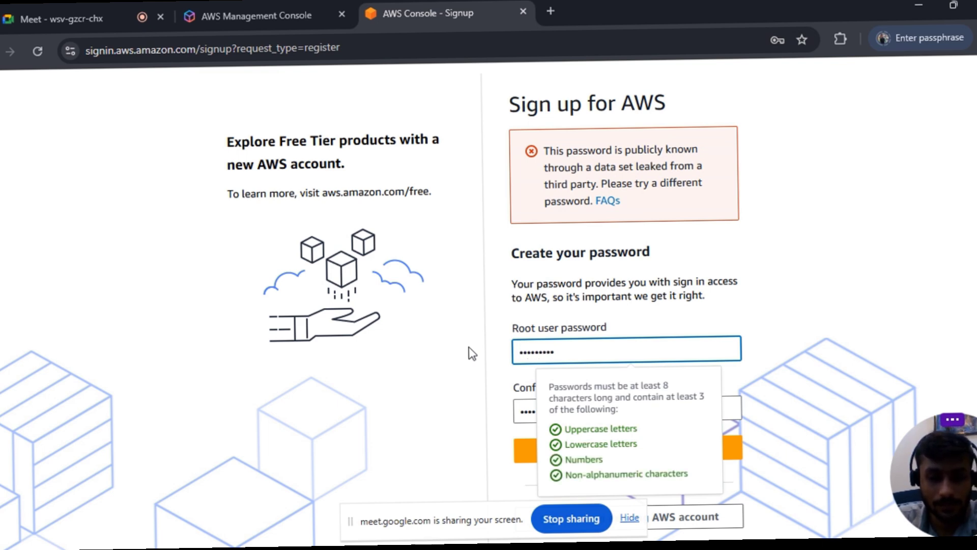
key(Tab)
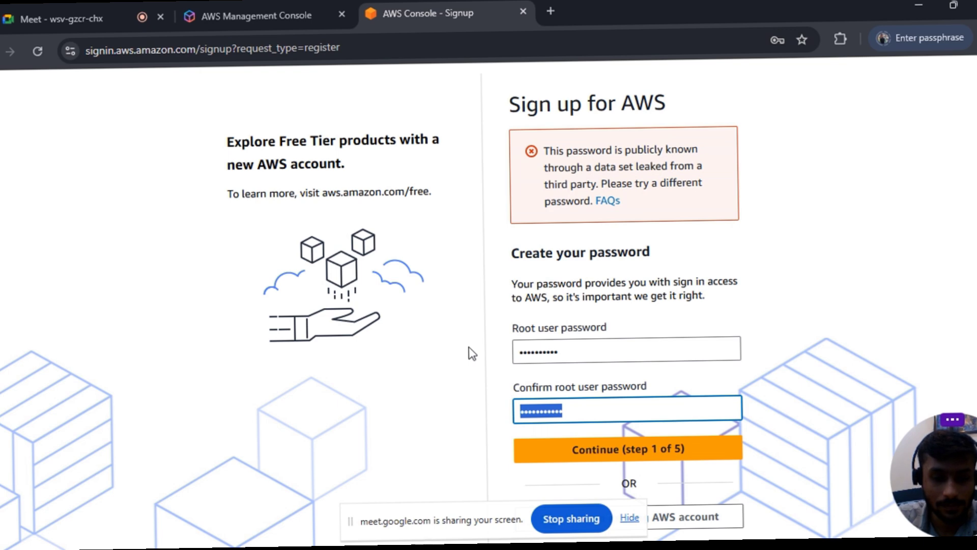
text(••••••••)
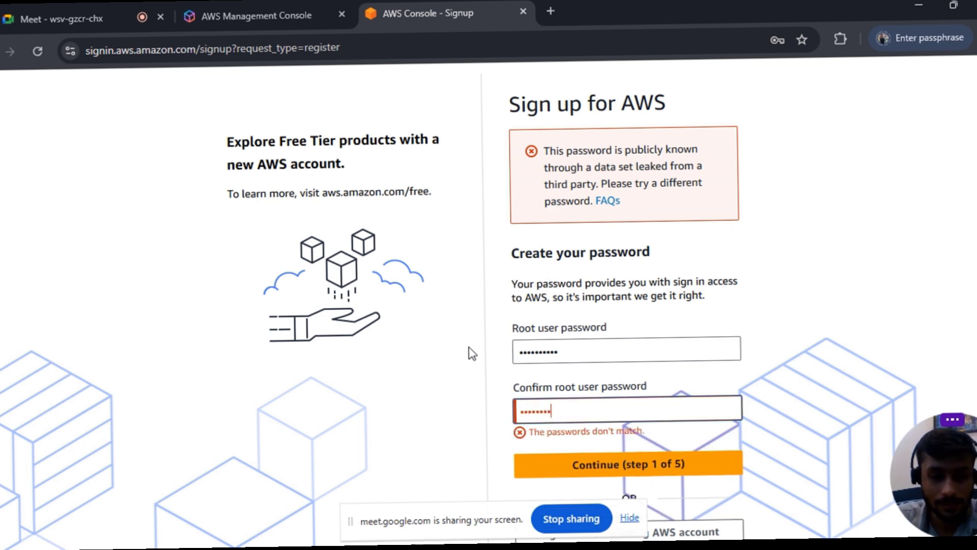
text(••)
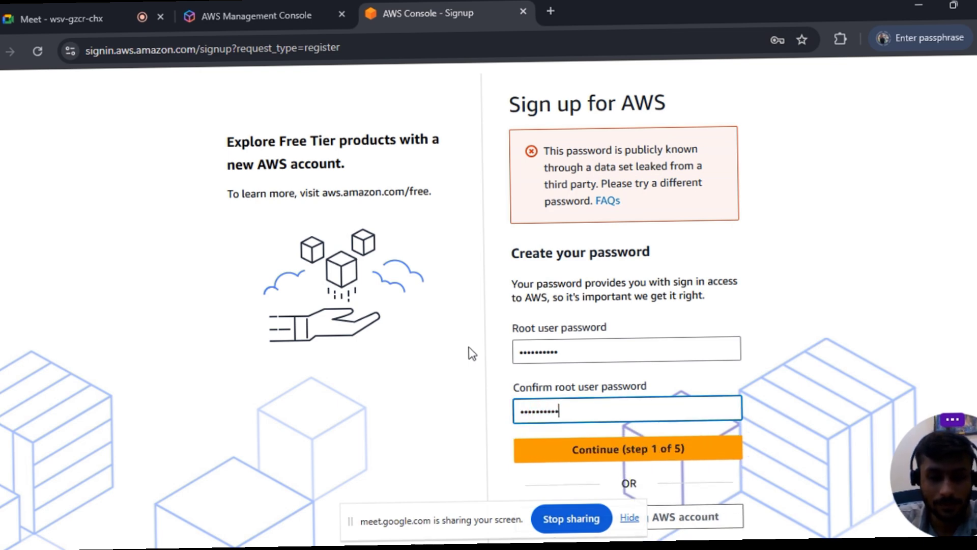
click(615, 450)
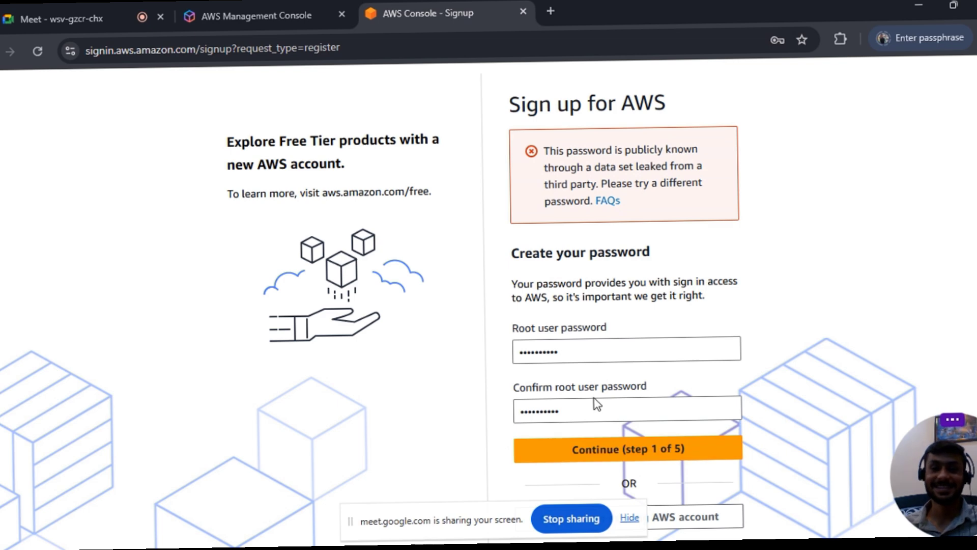
Enter a final stronger root password with matching confirmation and submit step 1 of 5
click(595, 355)
key(ctrl+a)
key(BackSpace)
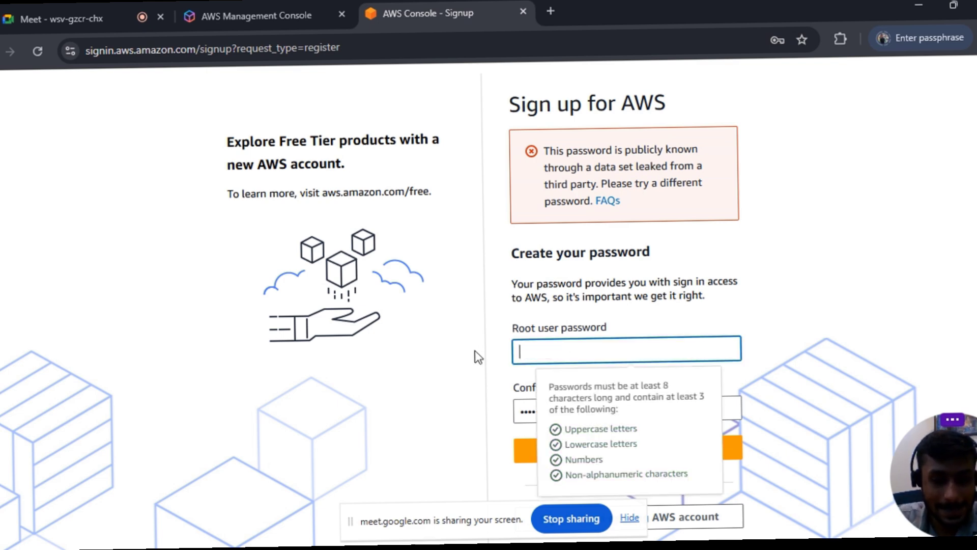
text(Ab)
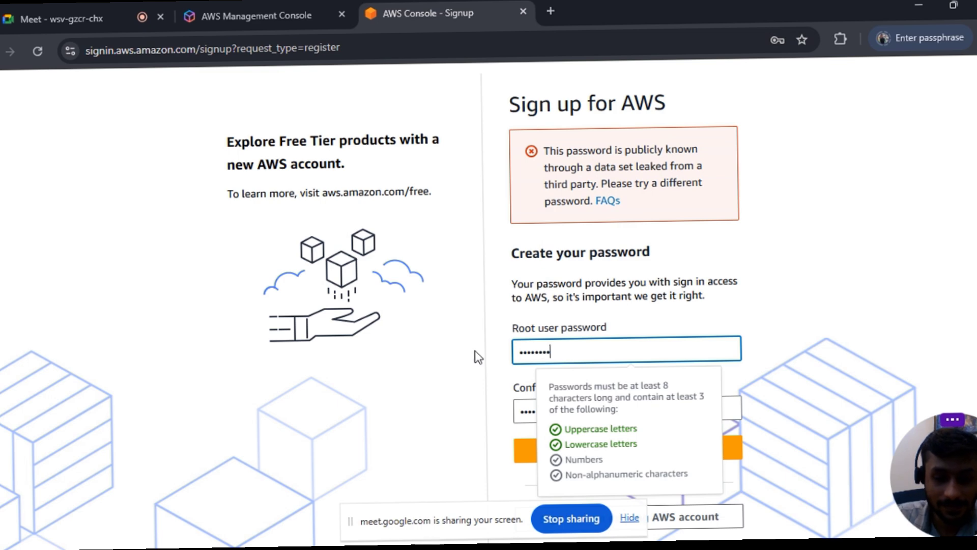
text(•••••••••)
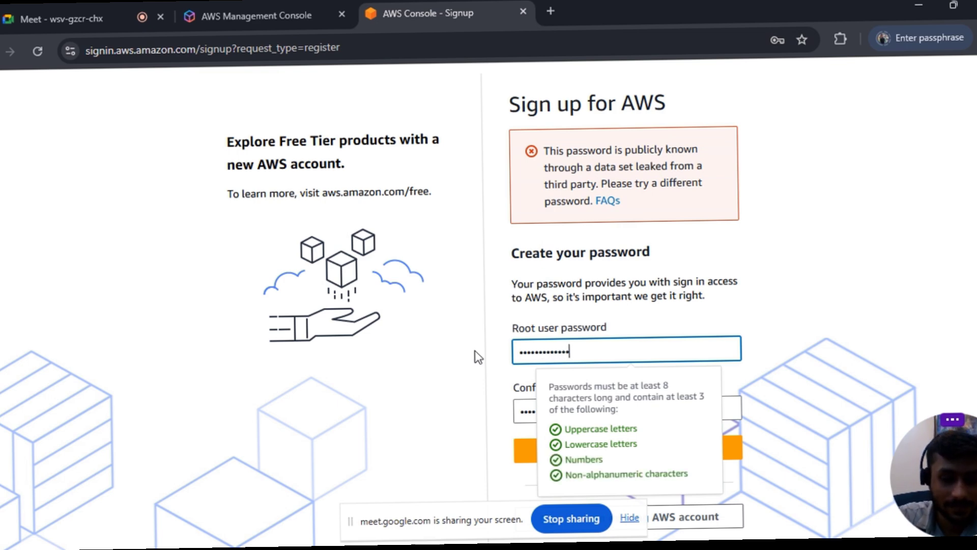
text(••)
key(Tab)
text(Ab)
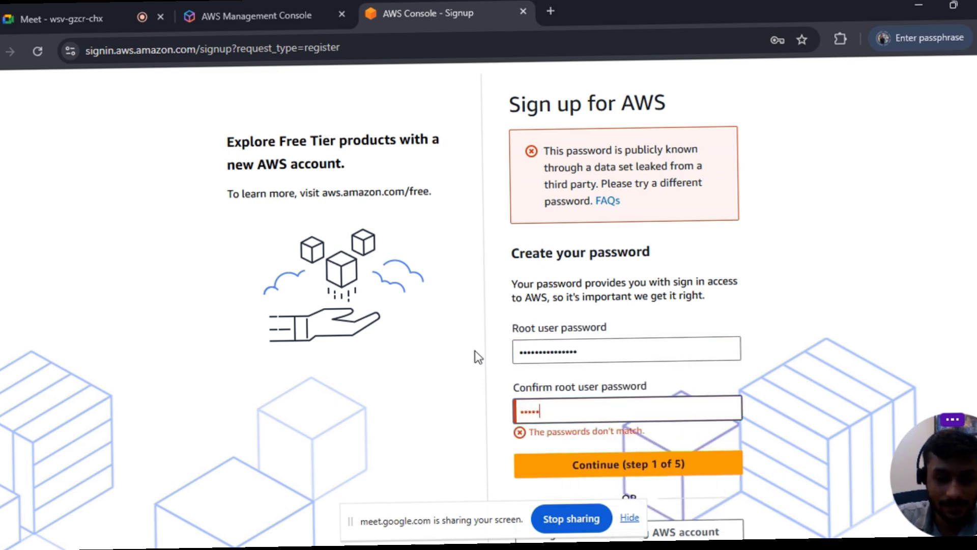
text(••••••••••)
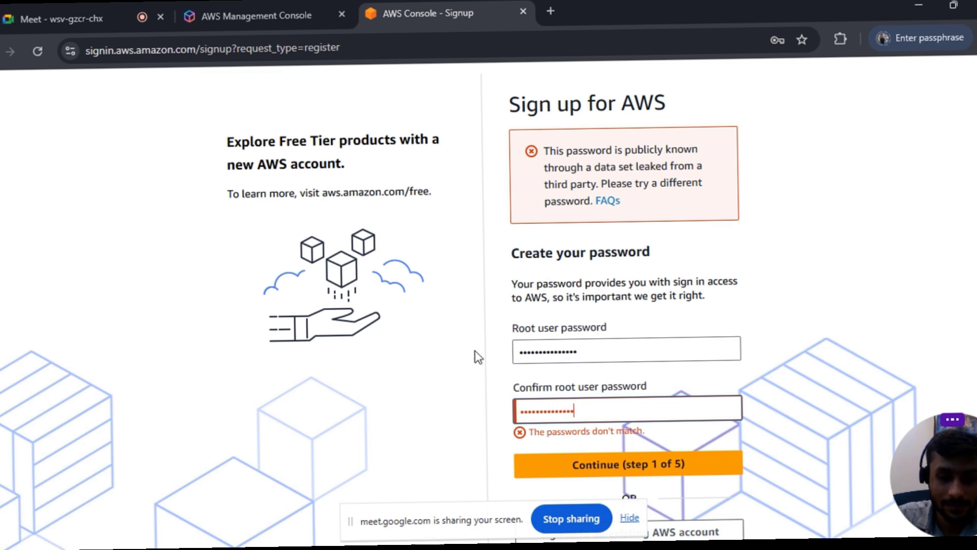
text(•••)
click(636, 460)
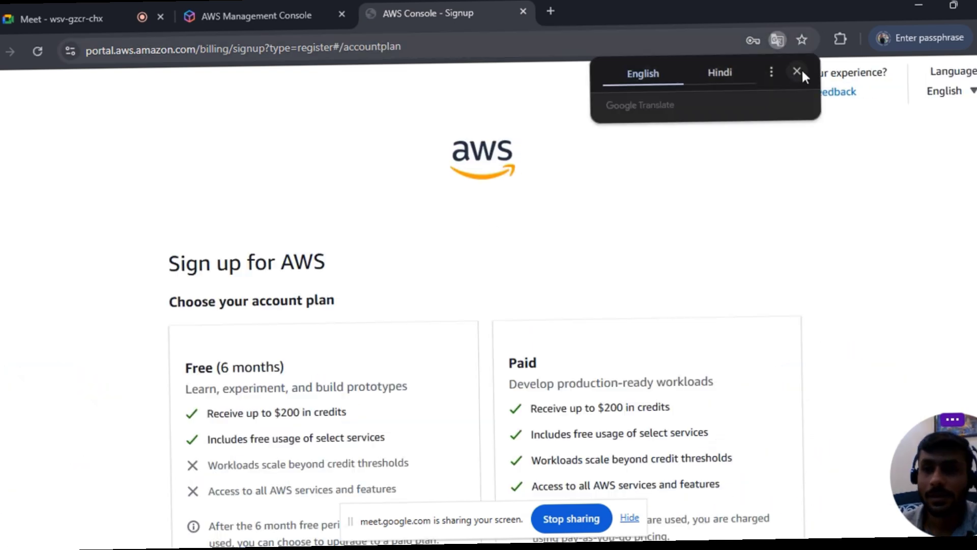
Dismiss the translation offer and choose the Free (6 months) account plan
click(802, 72)
scroll(504, 264, down, 5)
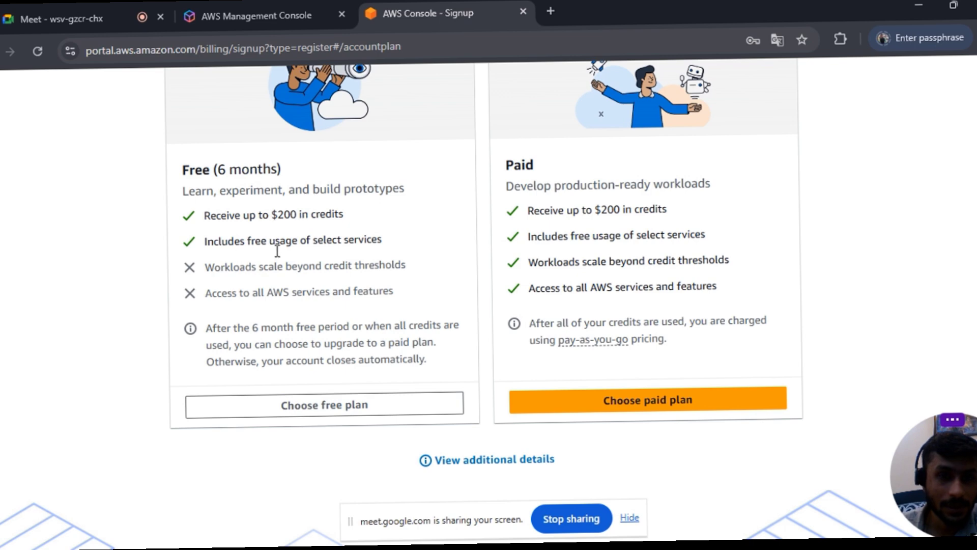
click(304, 395)
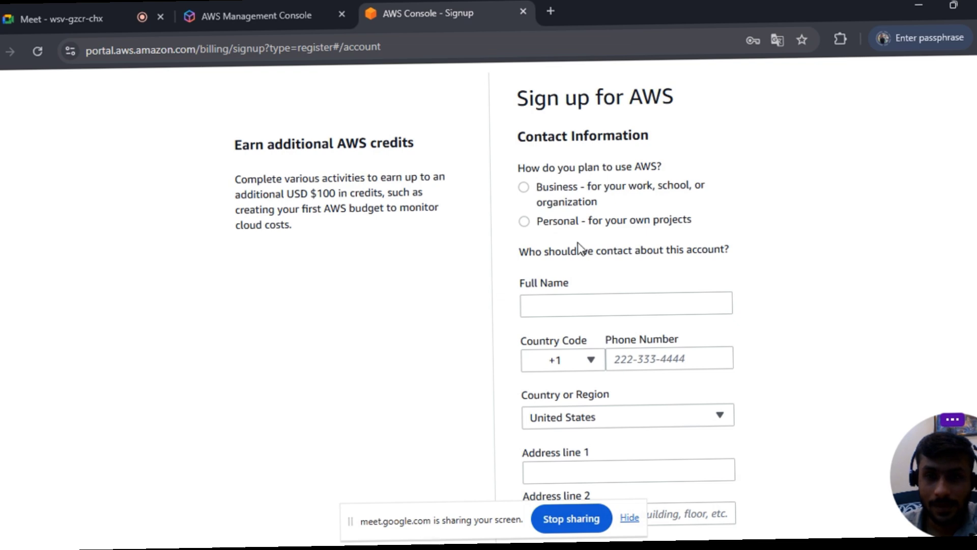
Mark the account as Personal, enter the contact's full name, and search country code 91
scroll(512, 272, down, 2)
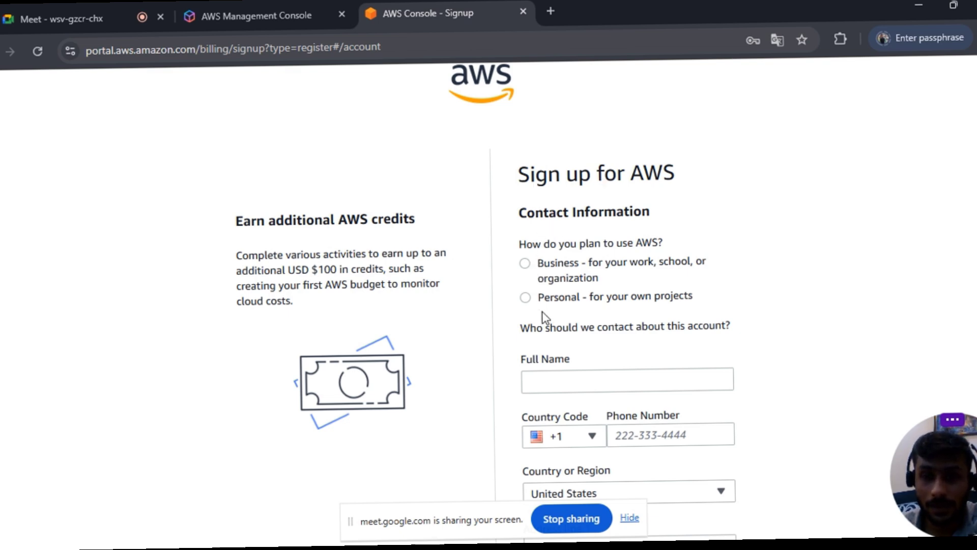
click(525, 297)
scroll(563, 297, down, 3)
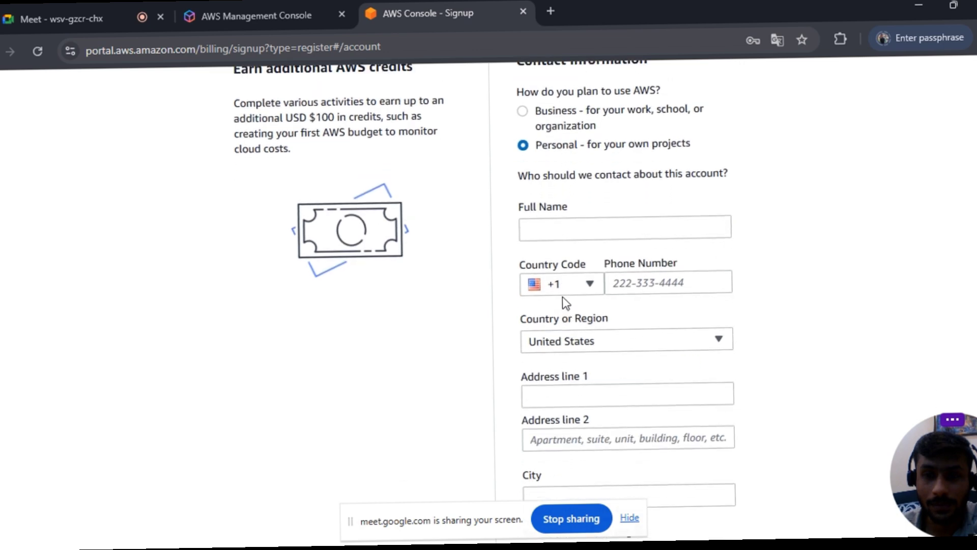
click(569, 233)
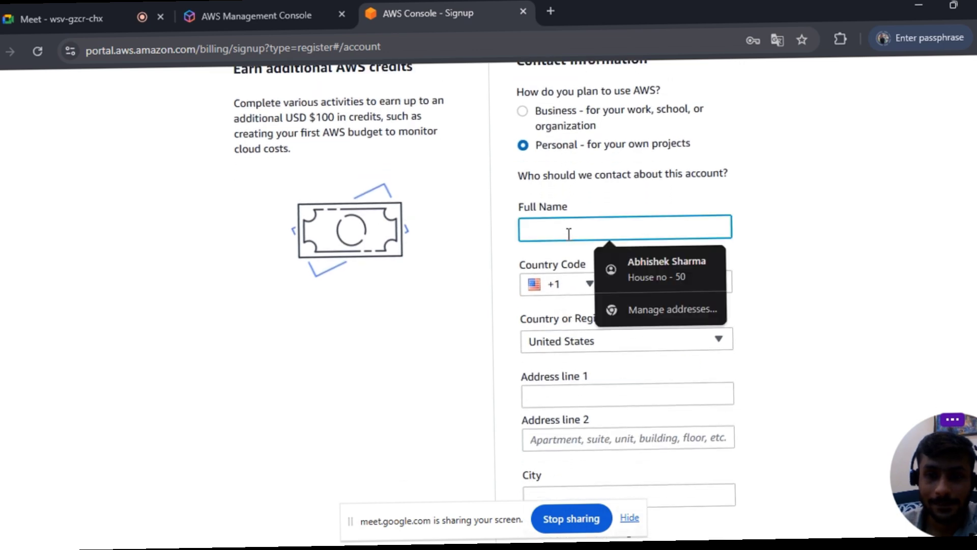
text(Akshay)
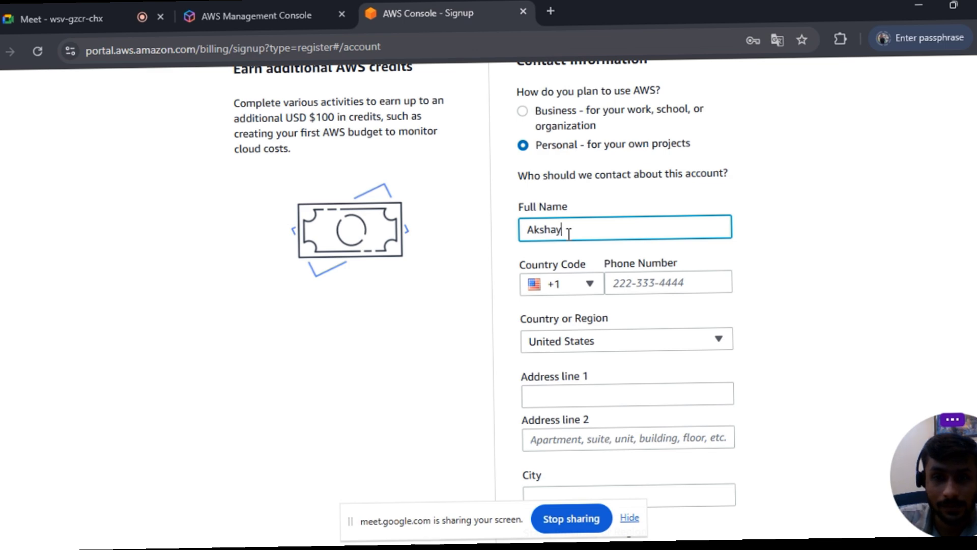
click(591, 286)
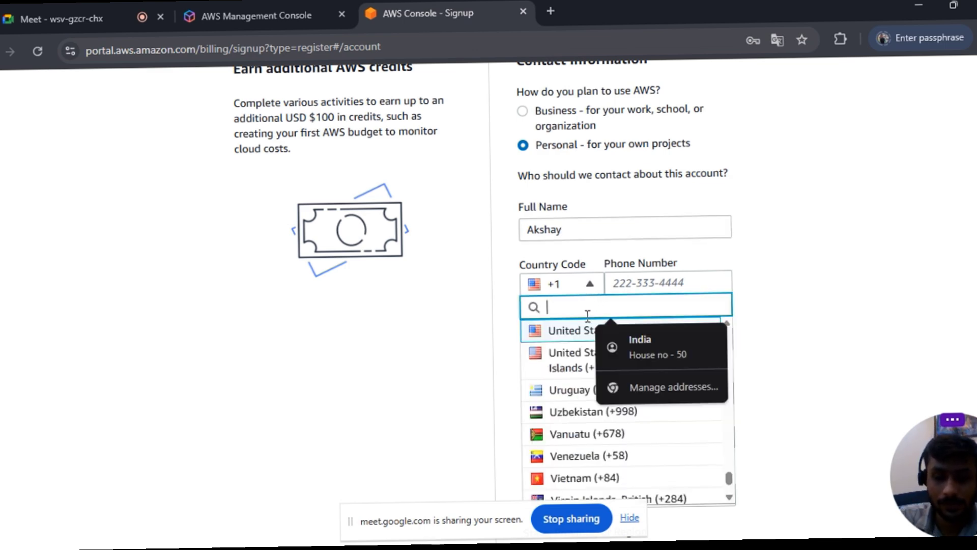
text(91)
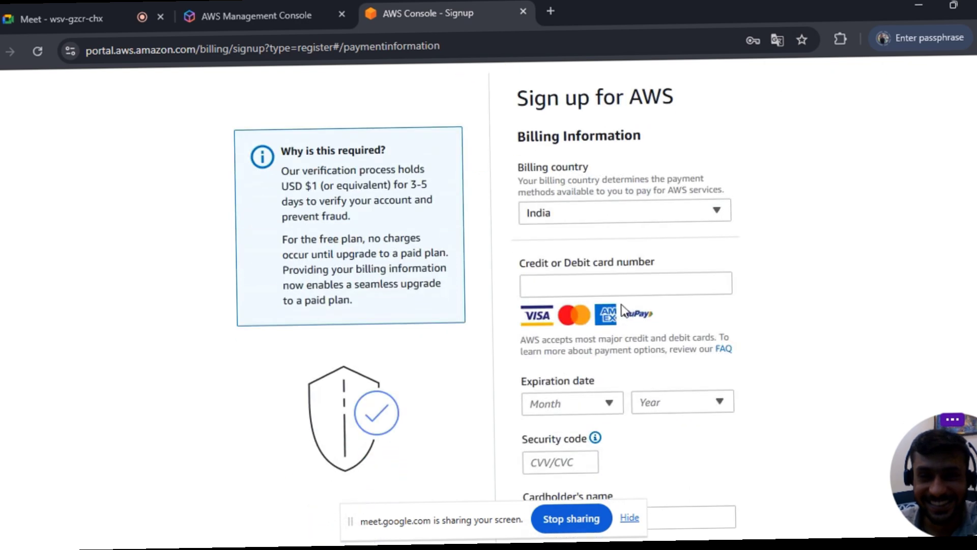
click(609, 213)
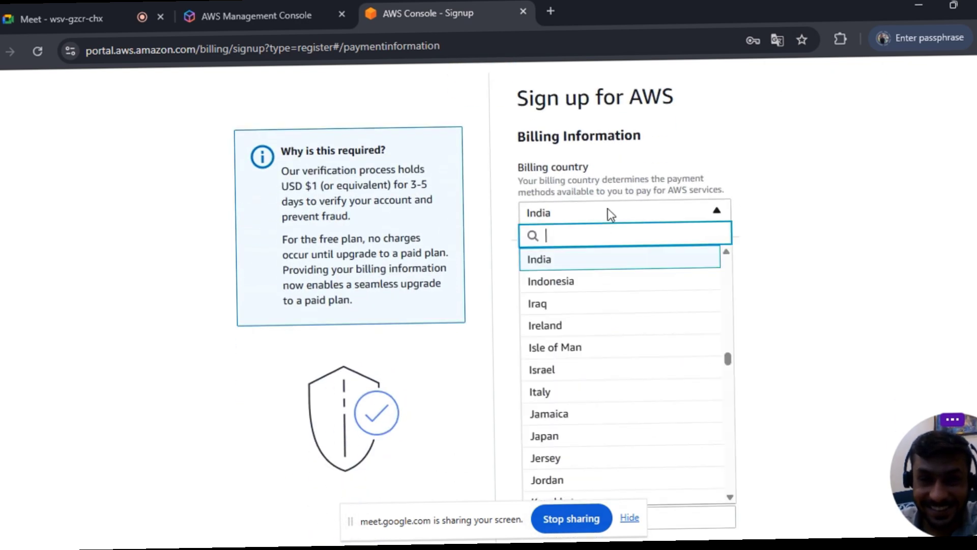
click(581, 262)
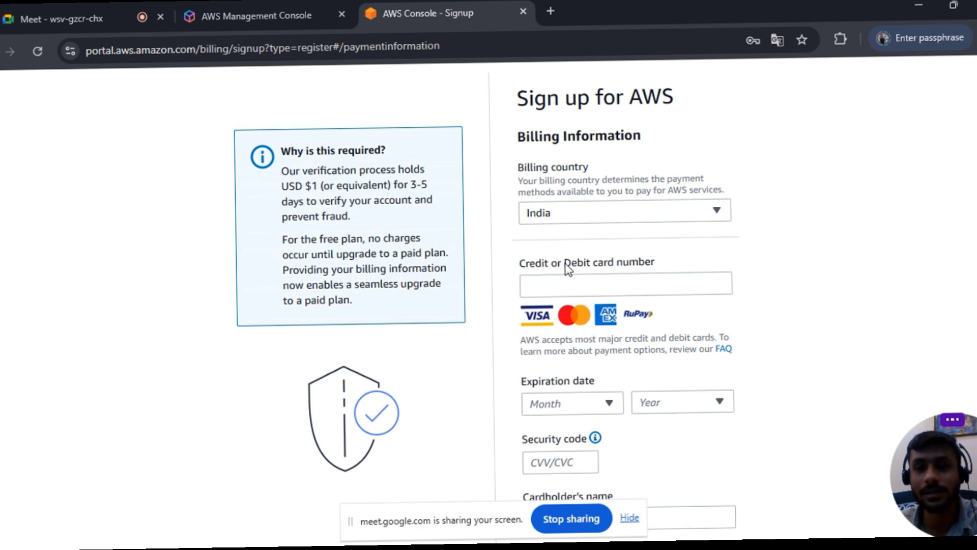
drag(565, 265, 659, 262)
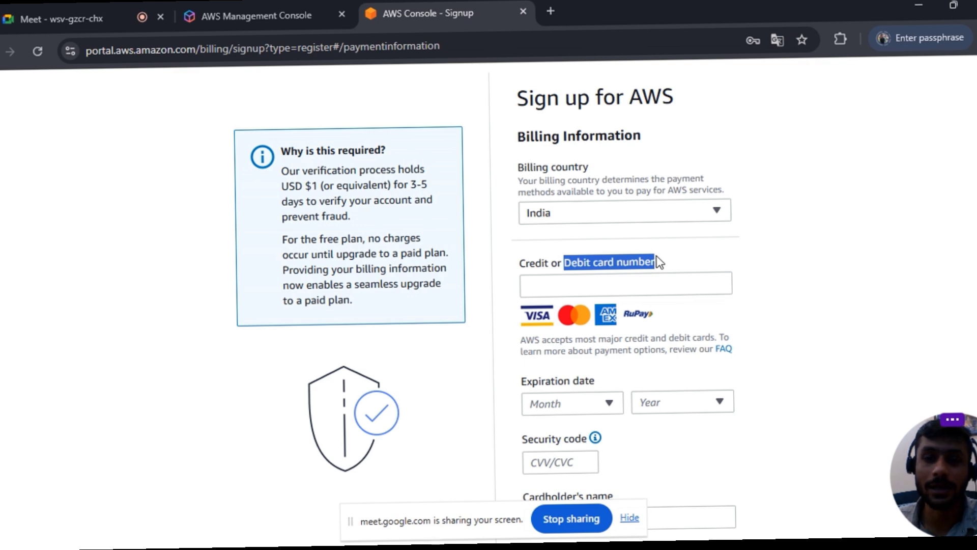
click(562, 264)
drag(541, 264, 524, 284)
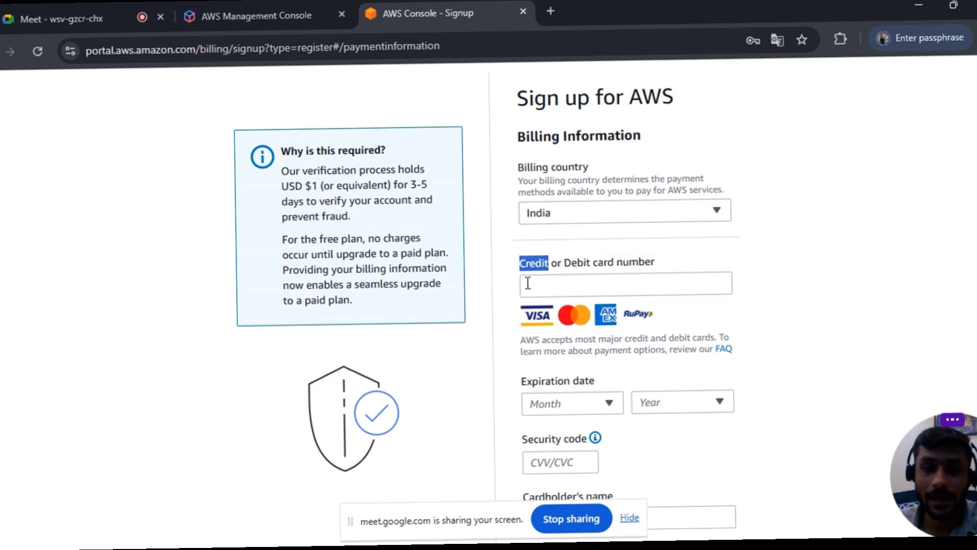
click(715, 259)
scroll(607, 296, down, 1)
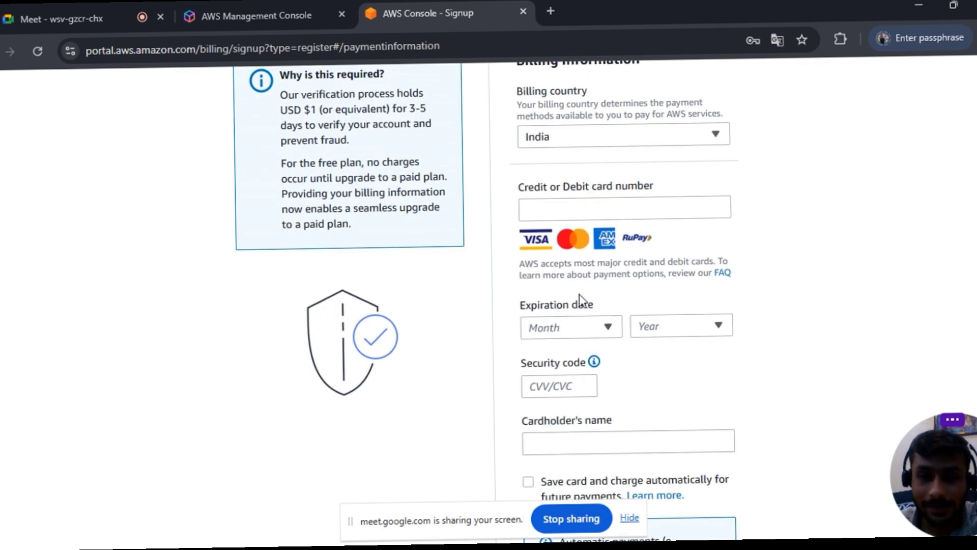
scroll(536, 270, up, 1)
scroll(589, 283, down, 3)
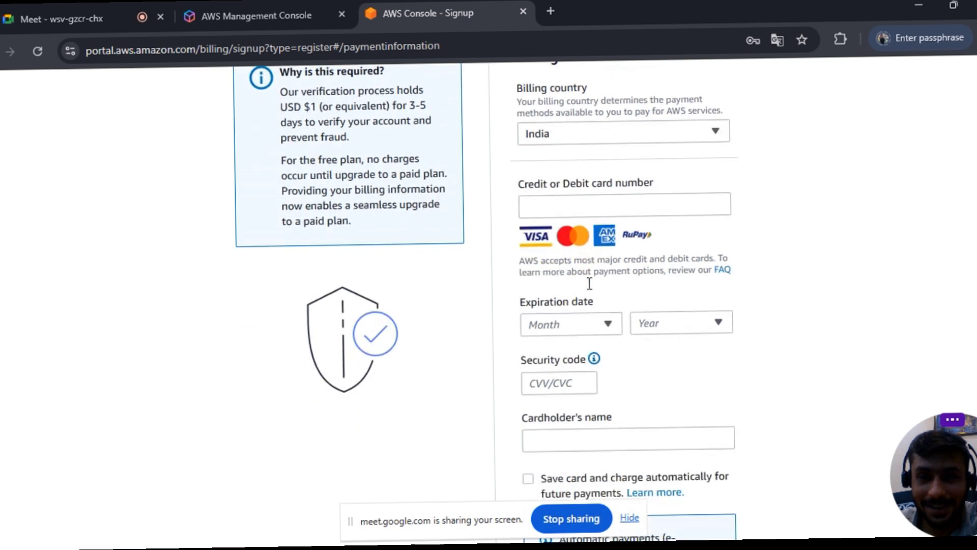
scroll(589, 283, up, 2)
scroll(589, 285, down, 2)
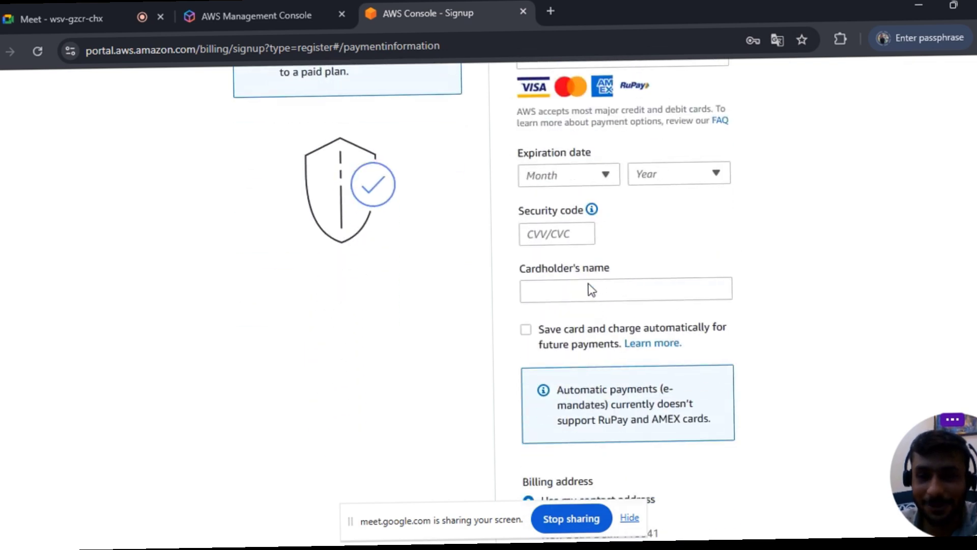
scroll(580, 374, down, 5)
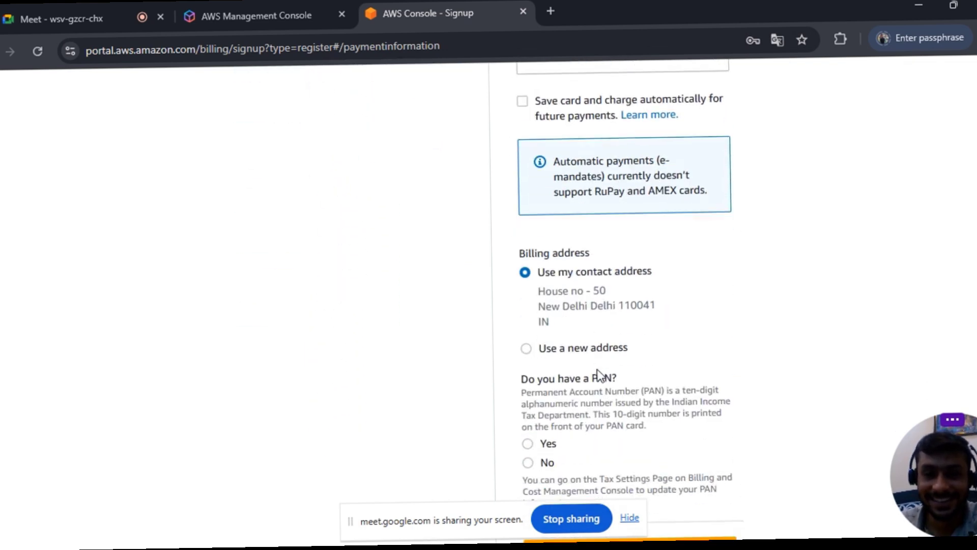
scroll(586, 430, down, 1)
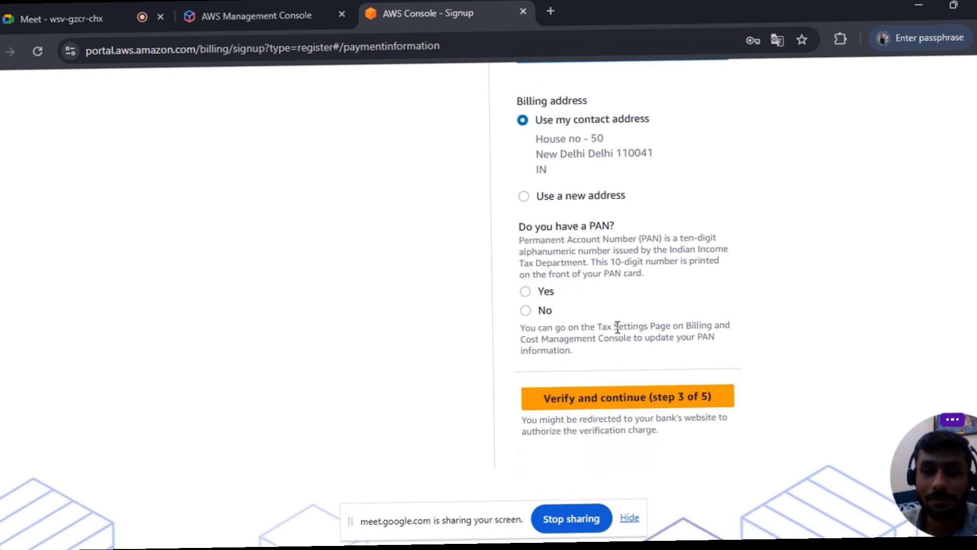
drag(519, 226, 624, 224)
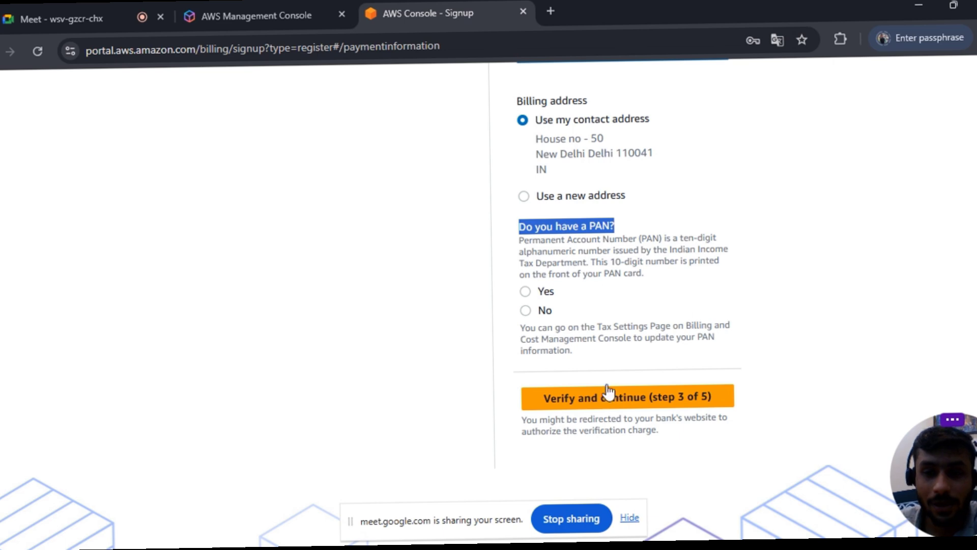
click(316, 10)
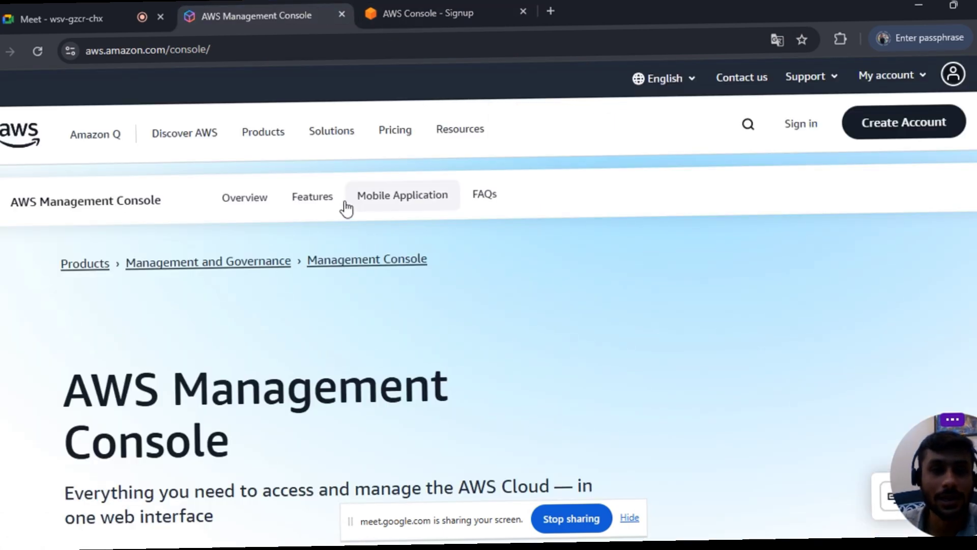
Sign in from the console landing page and dismiss the translation offer
scroll(356, 251, down, 5)
scroll(201, 295, up, 3)
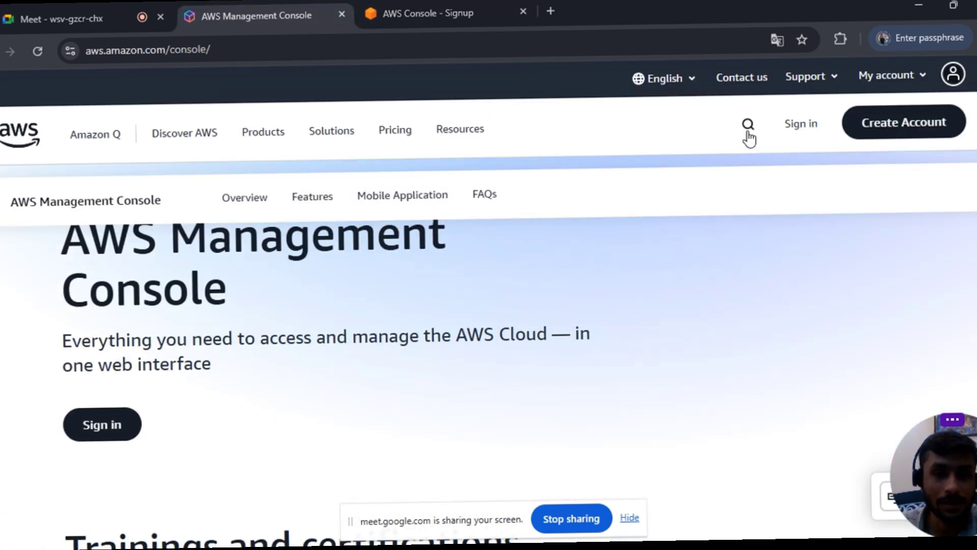
click(811, 125)
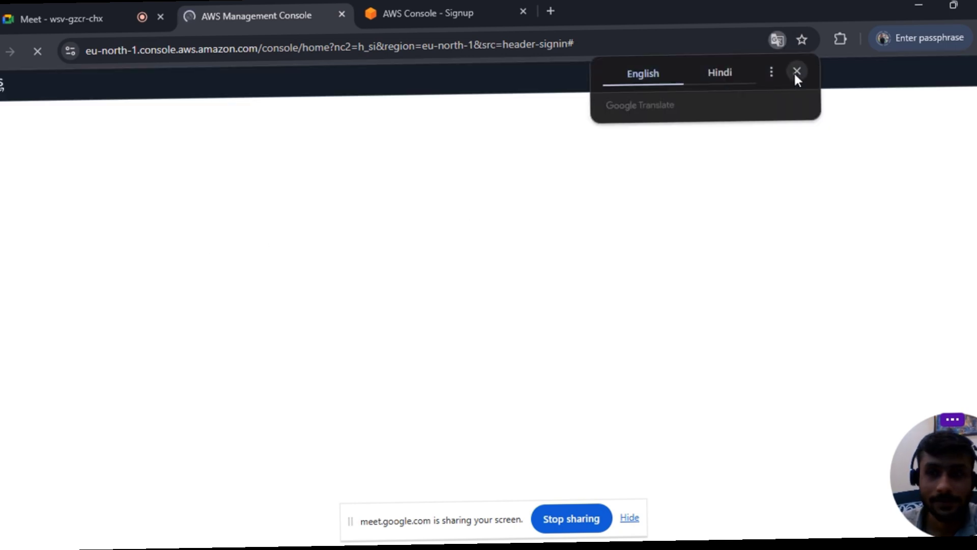
click(797, 72)
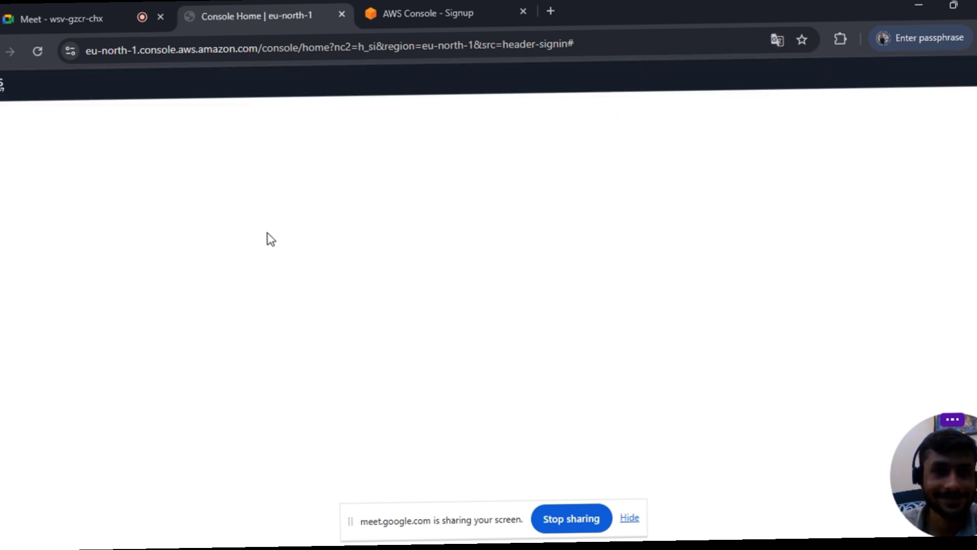
Hide the screen-sharing bar and open the account dropdown at the top right
click(629, 517)
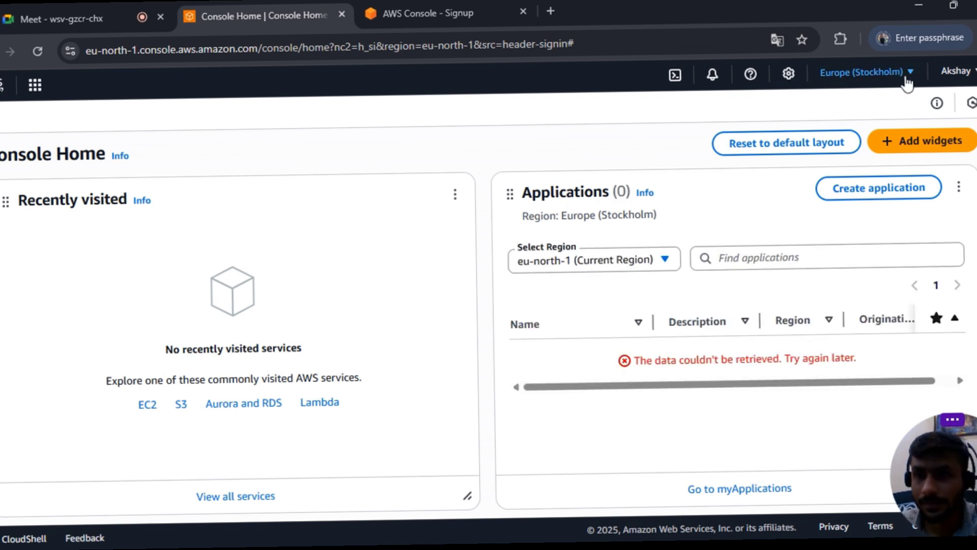
click(973, 77)
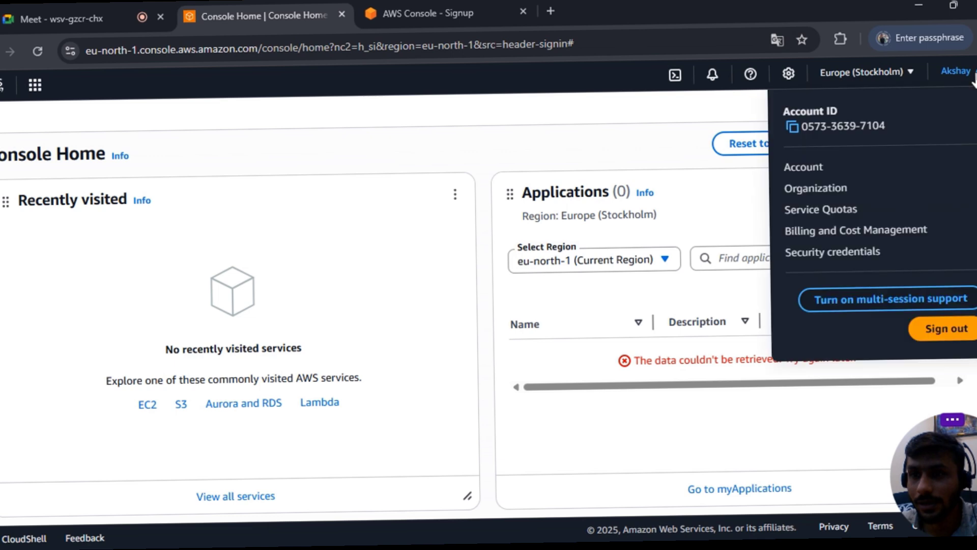
Sign out, close the leftover AWS Console - Signup tab, and go to the sign-in page
click(948, 330)
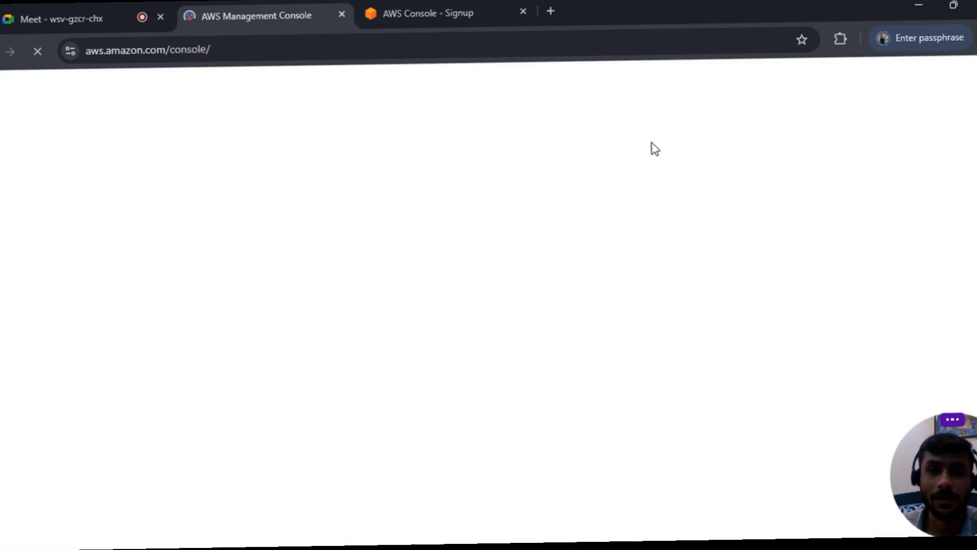
click(523, 11)
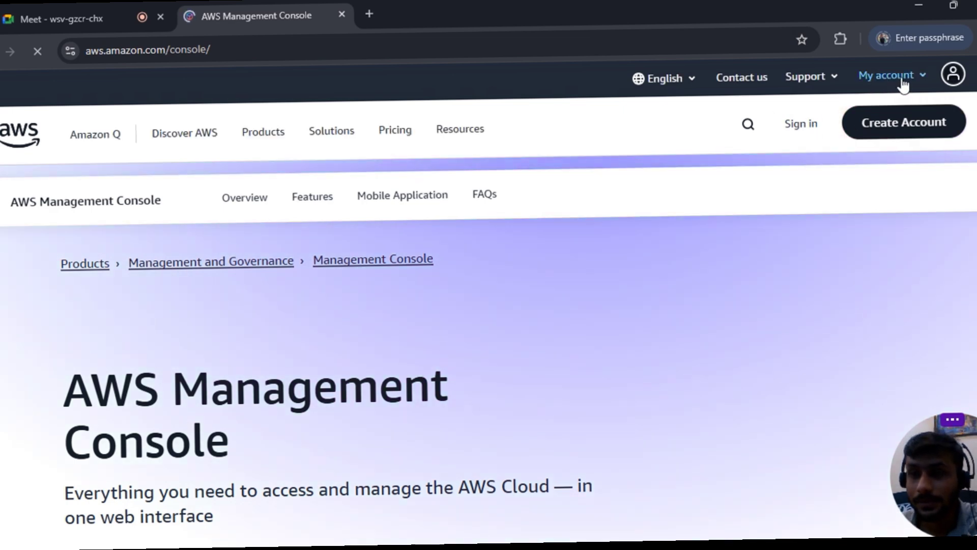
click(954, 78)
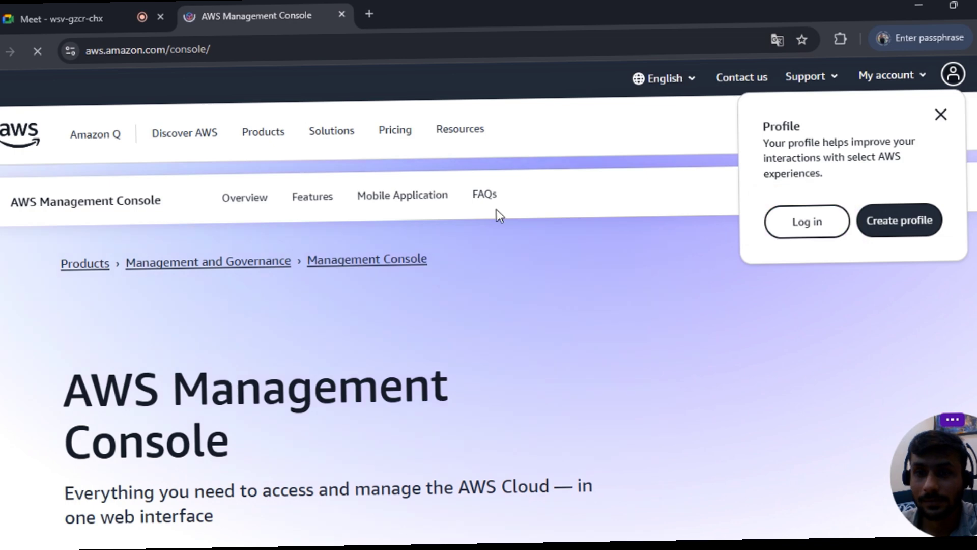
click(467, 216)
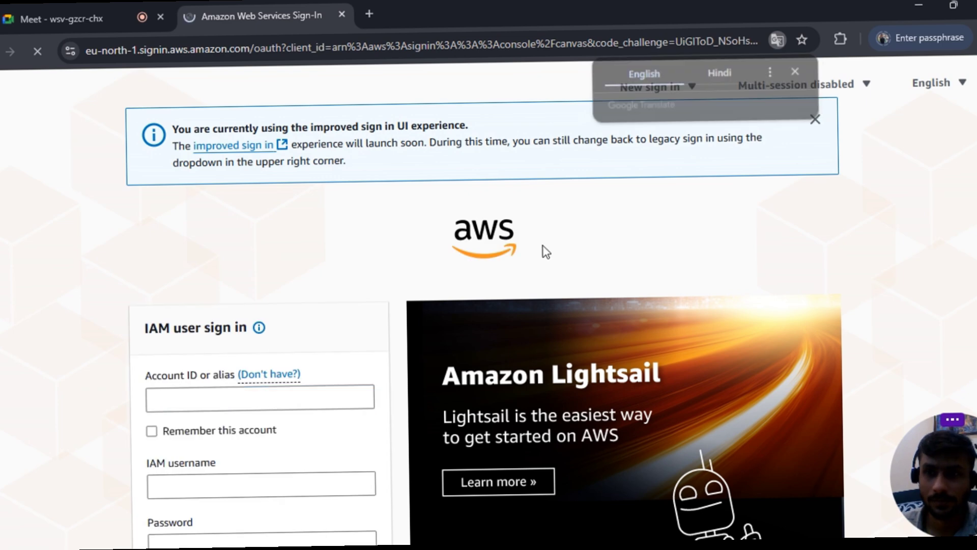
Attempt a root-user sign-in with the saved e-mail address and the account password
scroll(229, 421, down, 4)
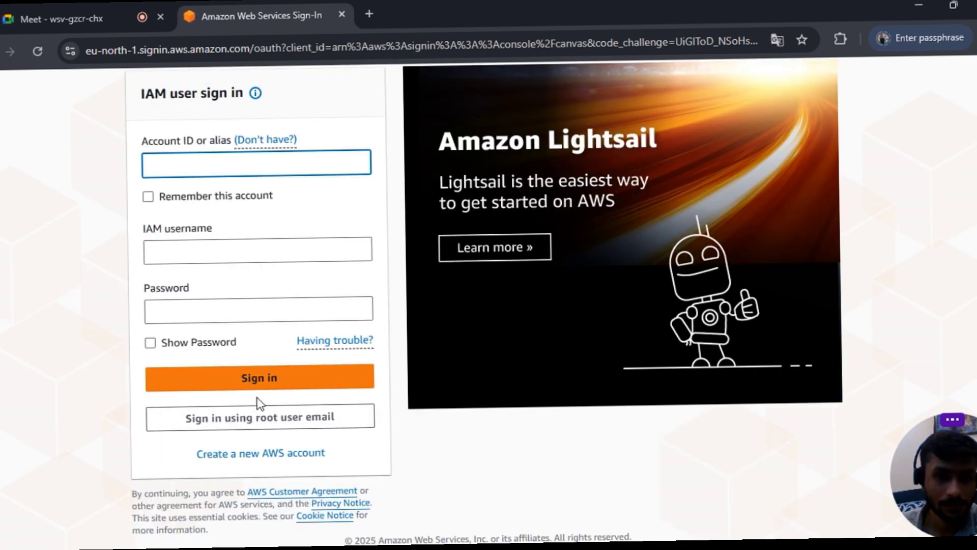
click(263, 427)
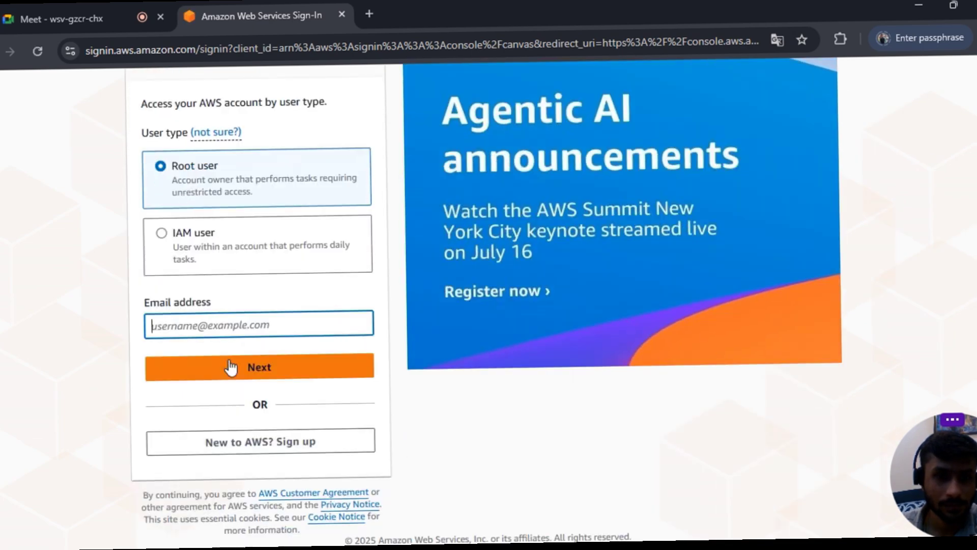
click(225, 326)
click(292, 361)
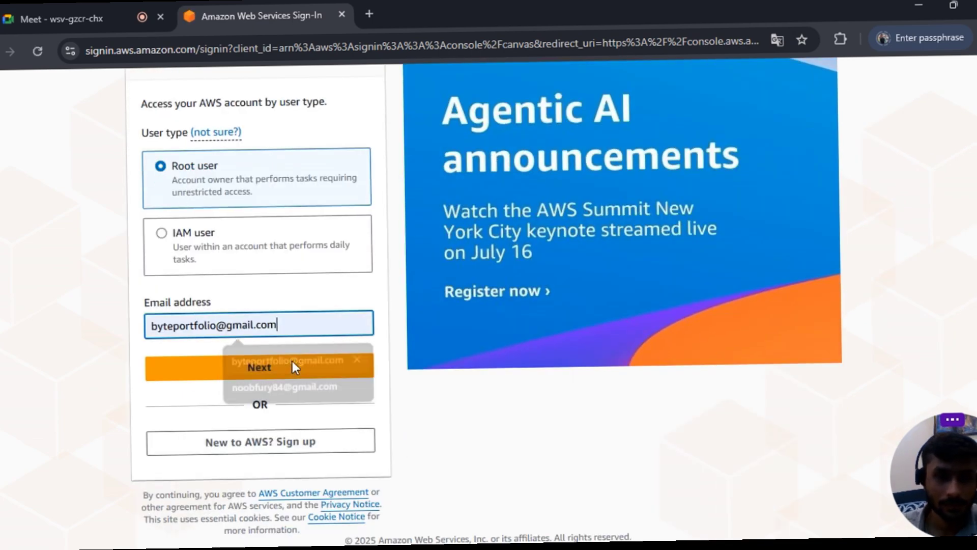
click(259, 366)
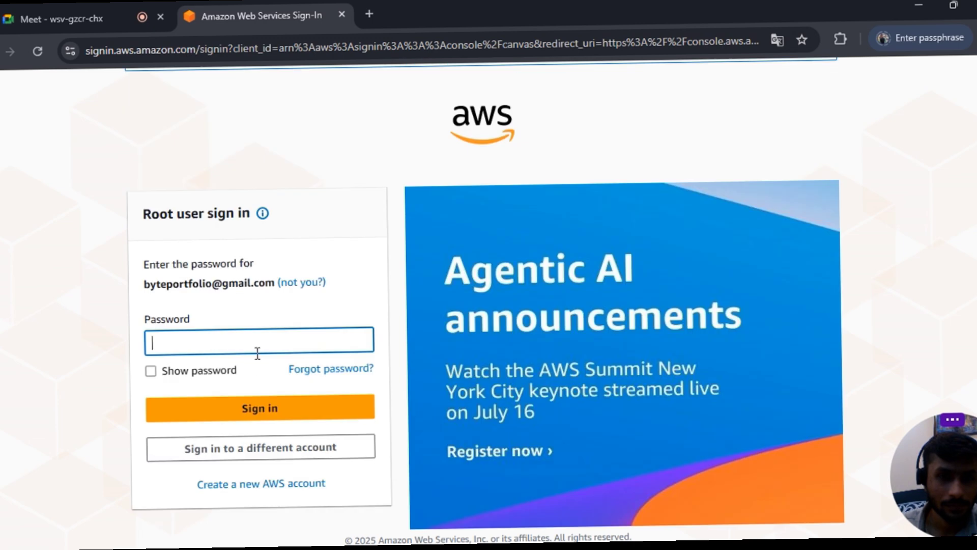
text(•••)
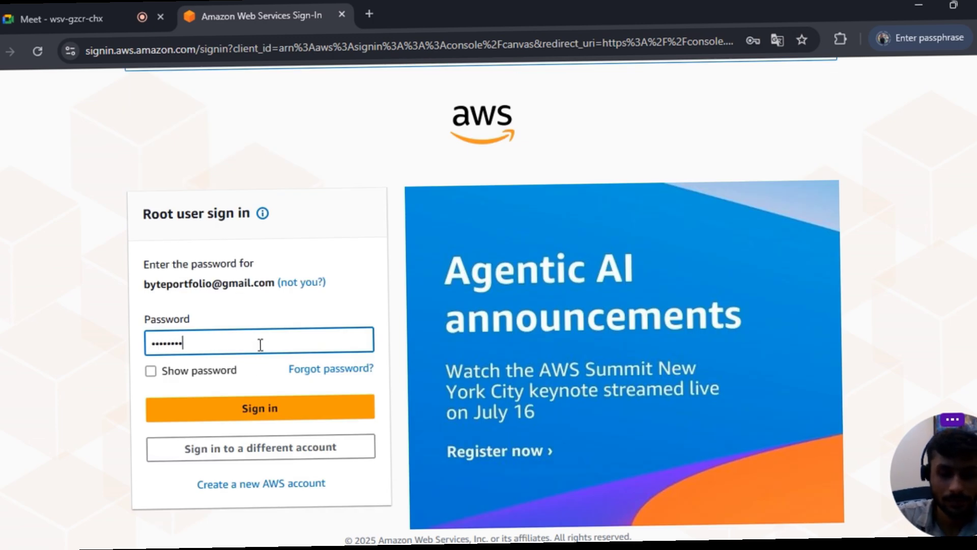
key(Return)
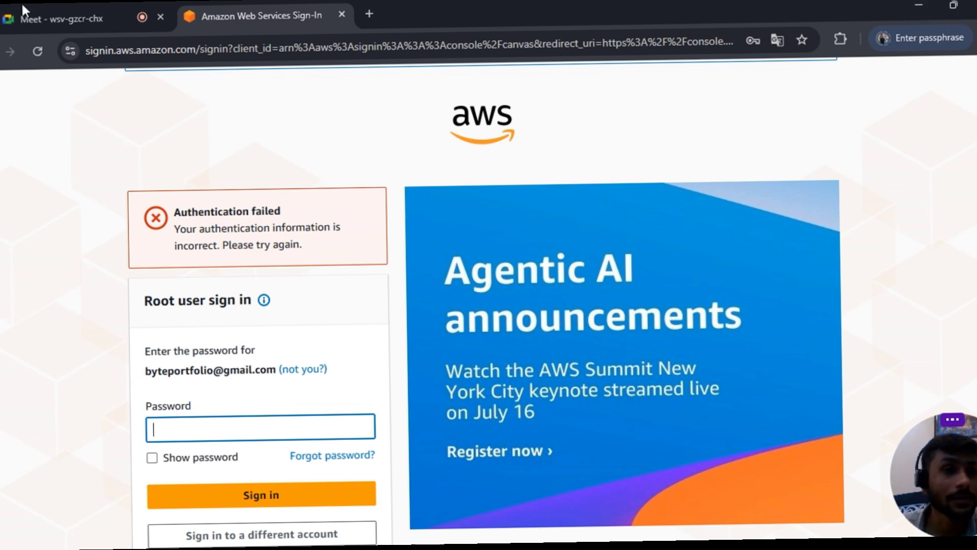
Glance at the Meet call tab, then minimize Chrome to reveal VMware Workstation
click(71, 11)
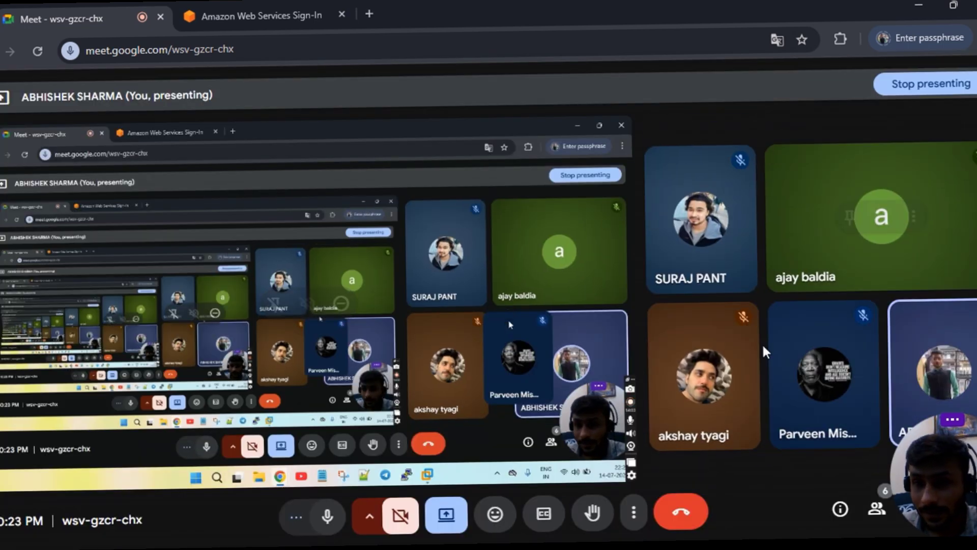
click(271, 11)
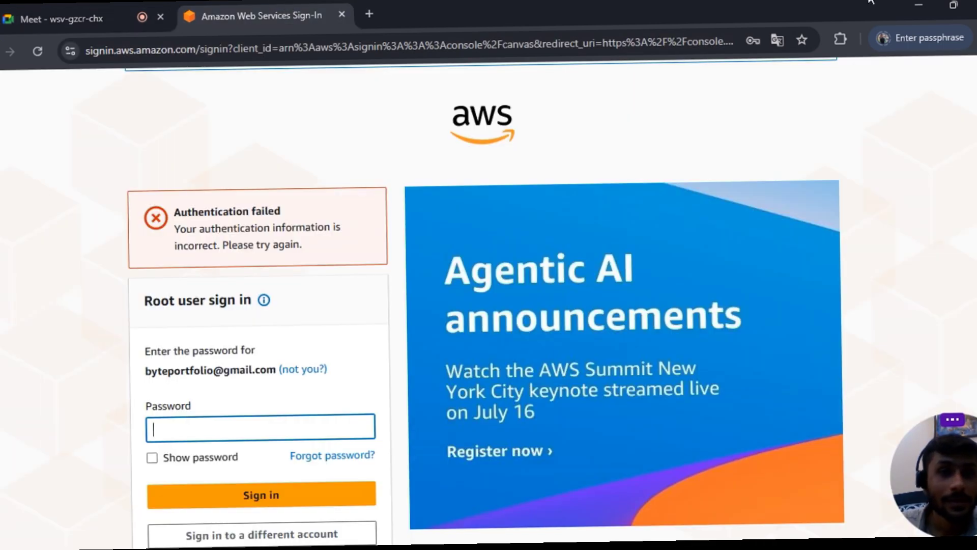
click(931, 5)
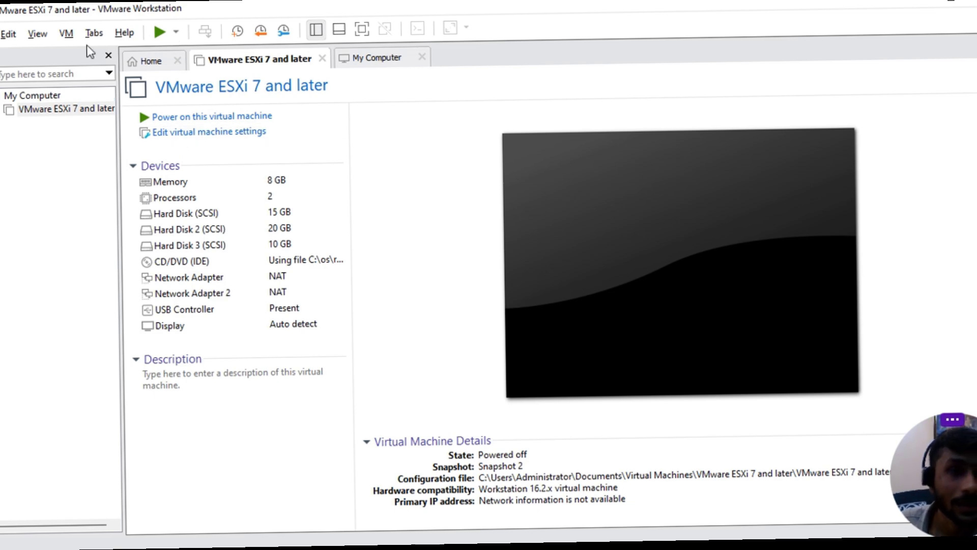
Start a Custom (advanced) new virtual machine and advance to the installer image page
click(2, 33)
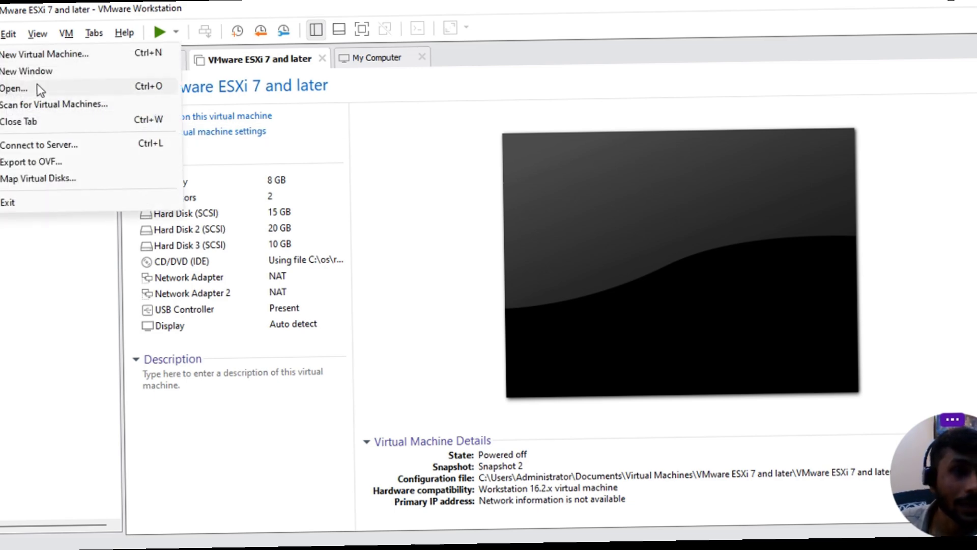
click(32, 58)
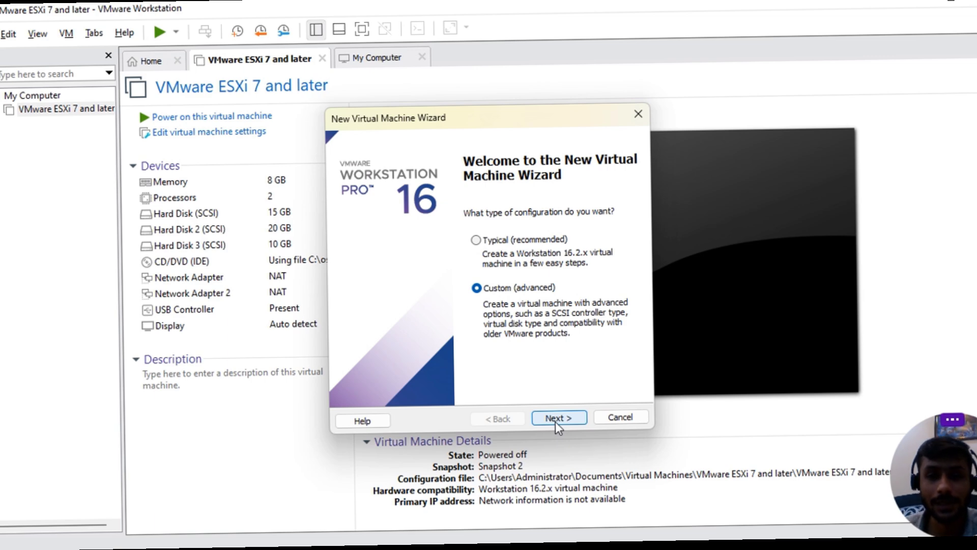
click(555, 420)
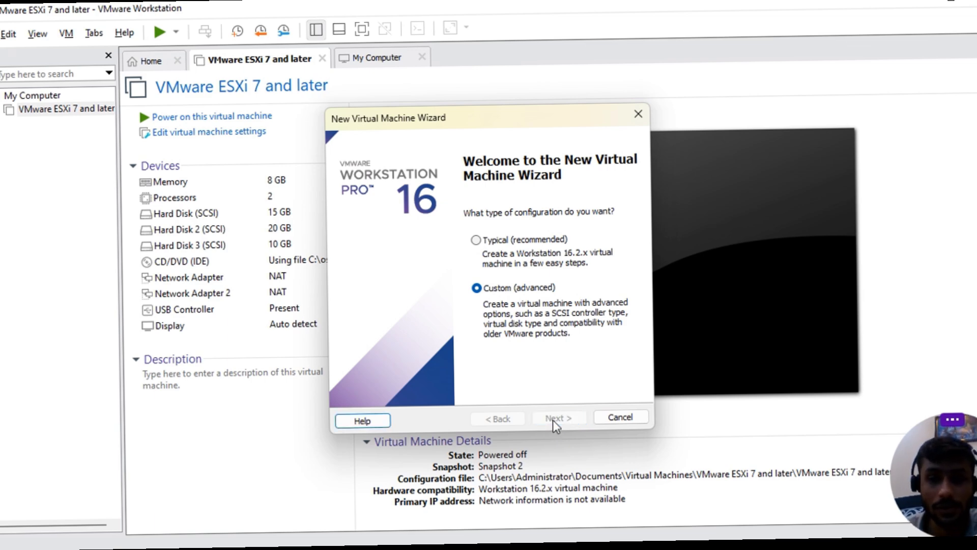
click(564, 419)
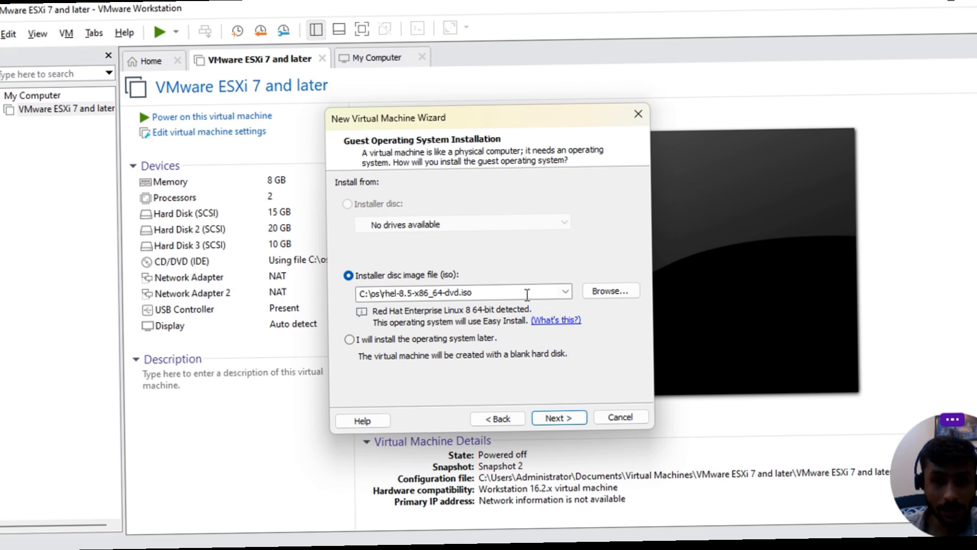
Inspect the detected rhel-8.5-x86_64-dvd.iso path, highlighting its 8.5 version
drag(481, 293, 412, 294)
click(400, 294)
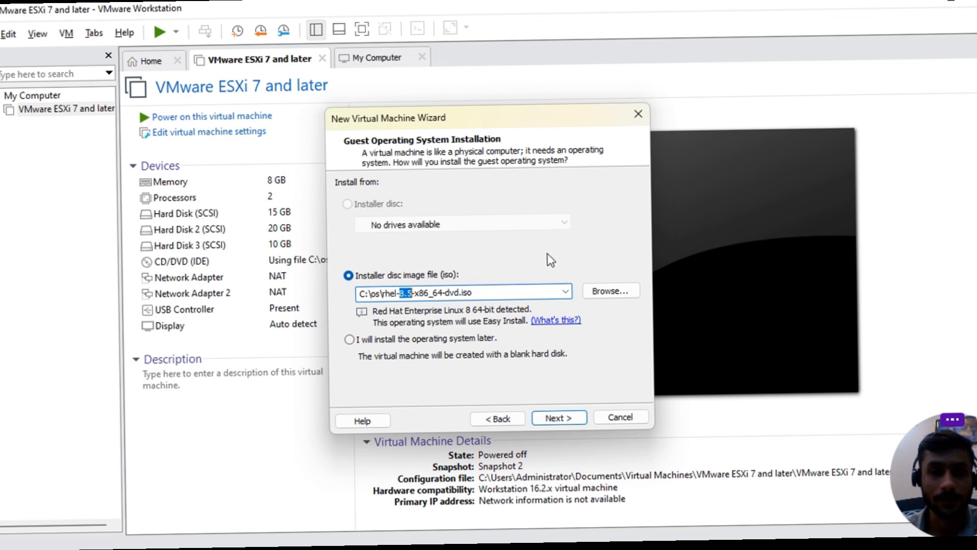
click(415, 293)
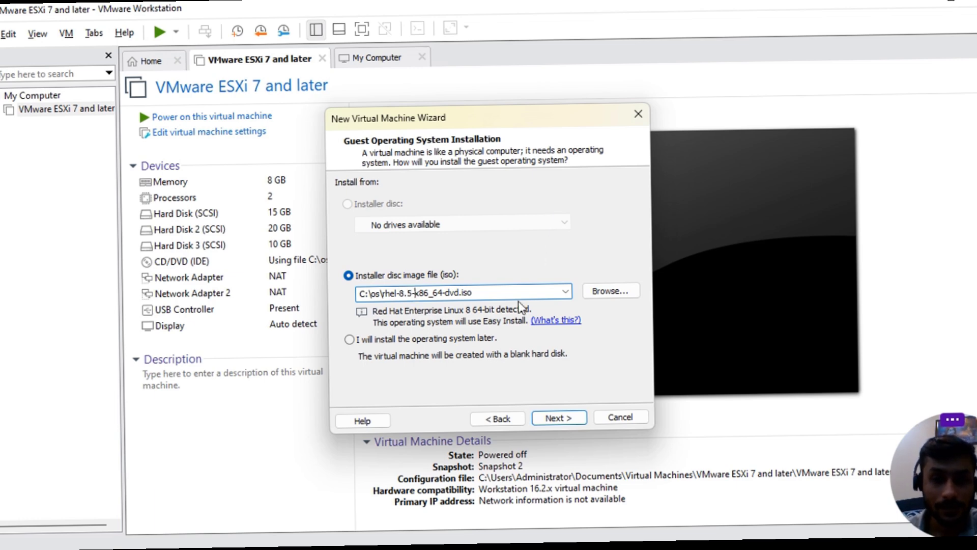
Keep the RHEL image, choose to install the operating system later, and proceed
click(612, 291)
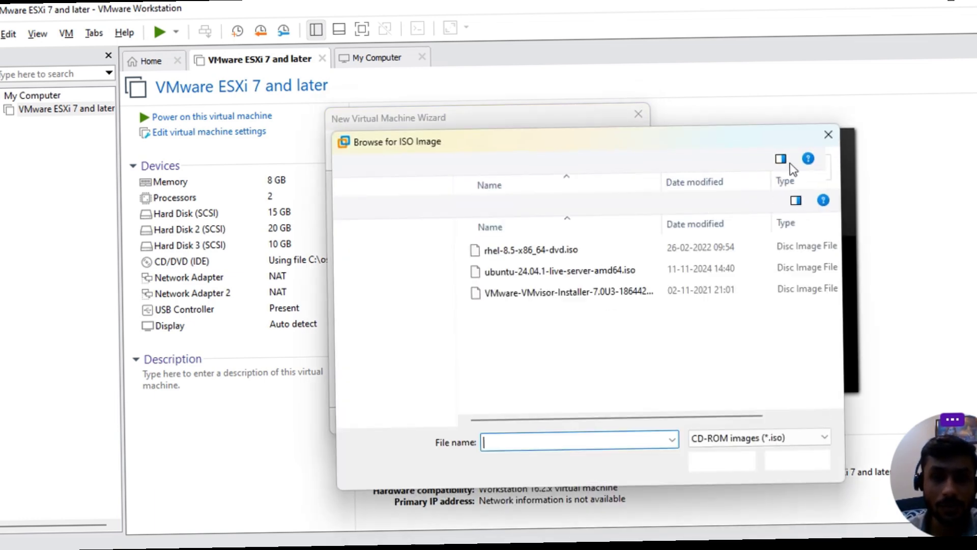
click(802, 141)
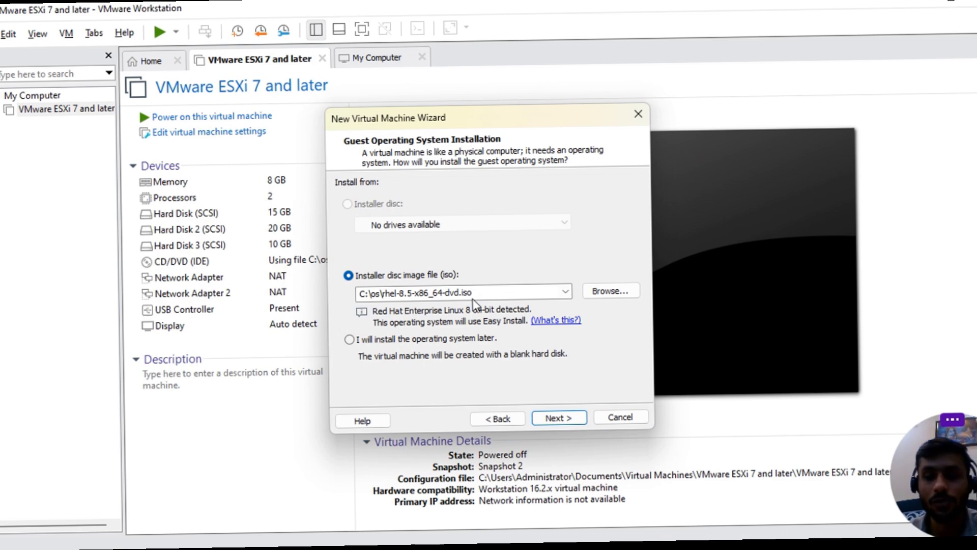
click(447, 339)
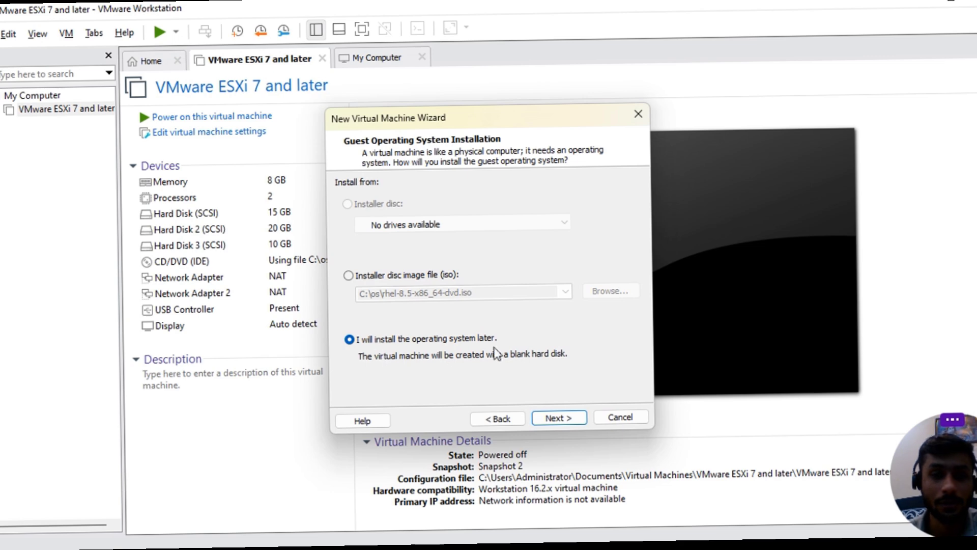
click(568, 417)
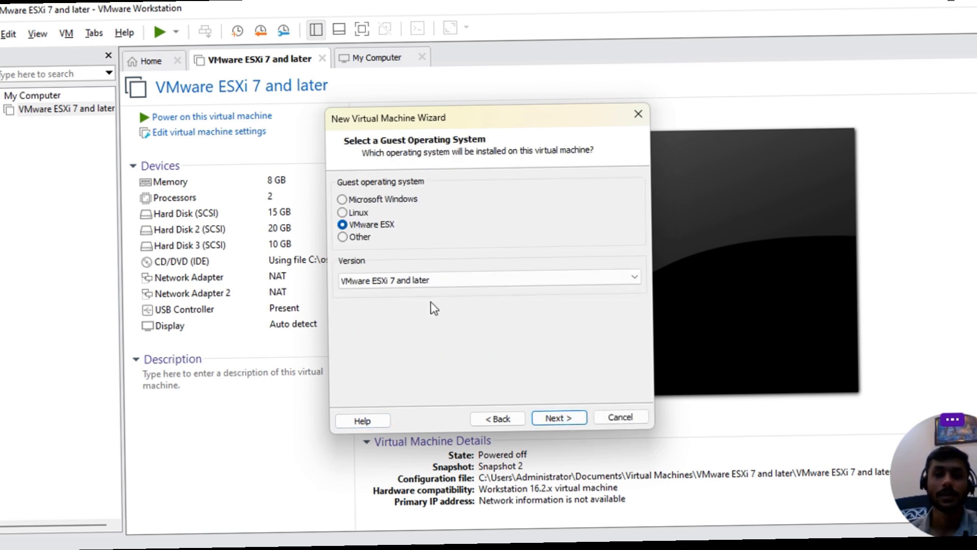
Set the guest OS to Linux with version Red Hat Enterprise Linux 8 64-bit
key(Up)
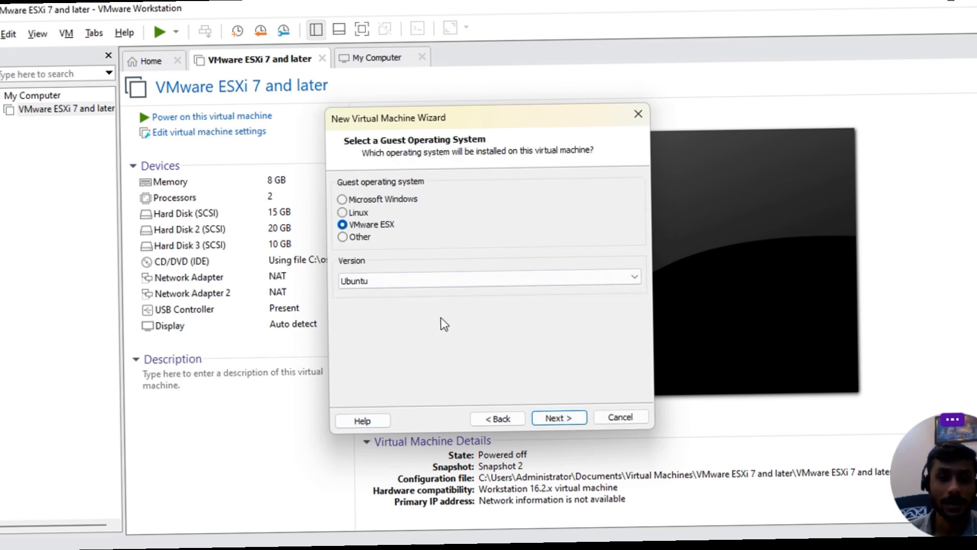
click(448, 280)
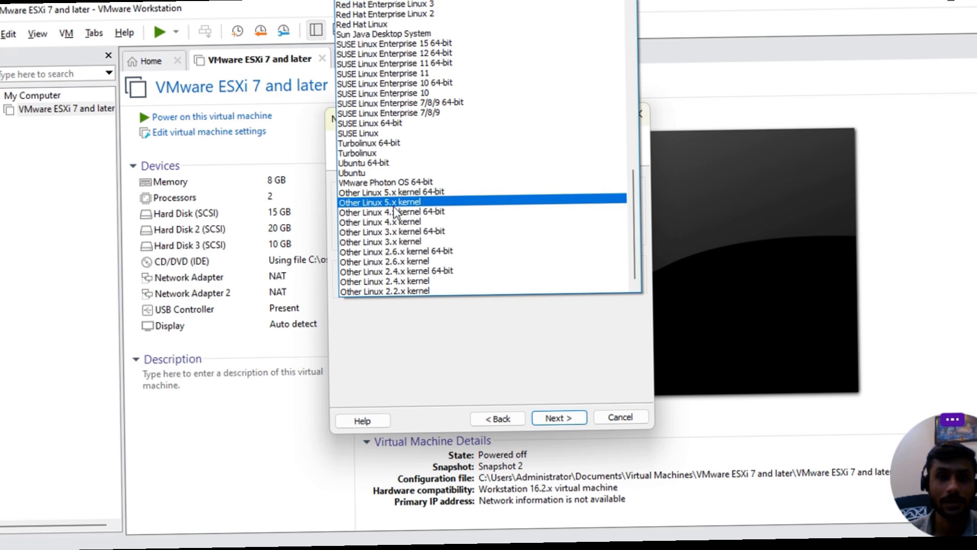
scroll(393, 206, up, 3)
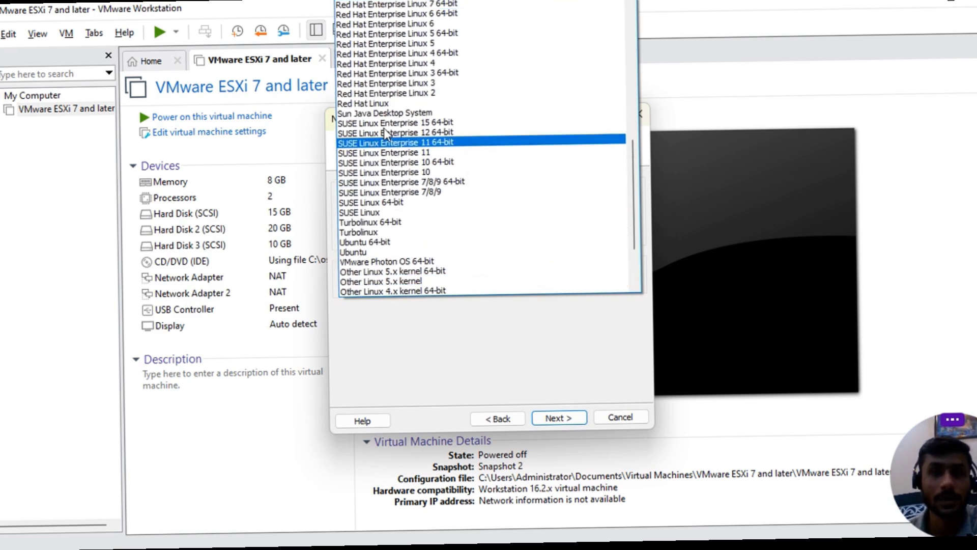
scroll(403, 77, up, 2)
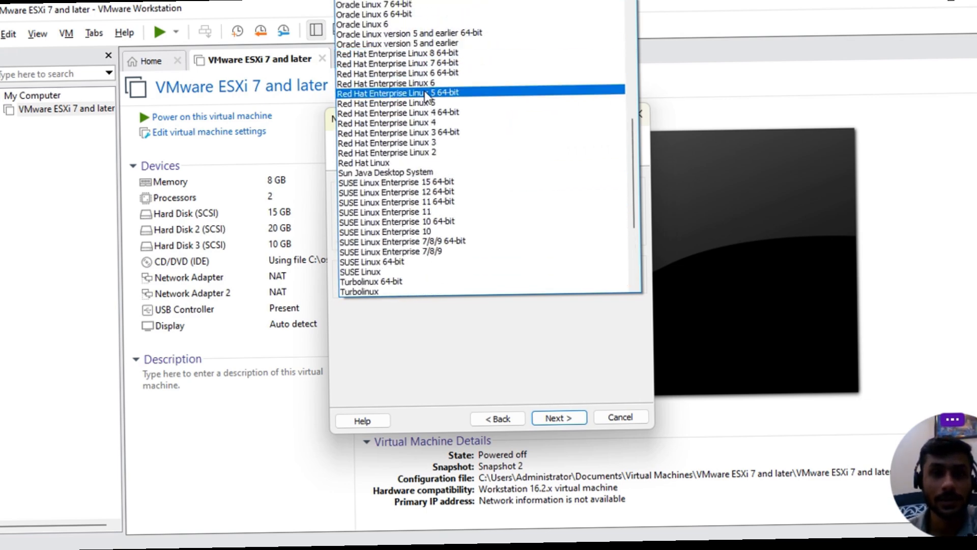
click(439, 54)
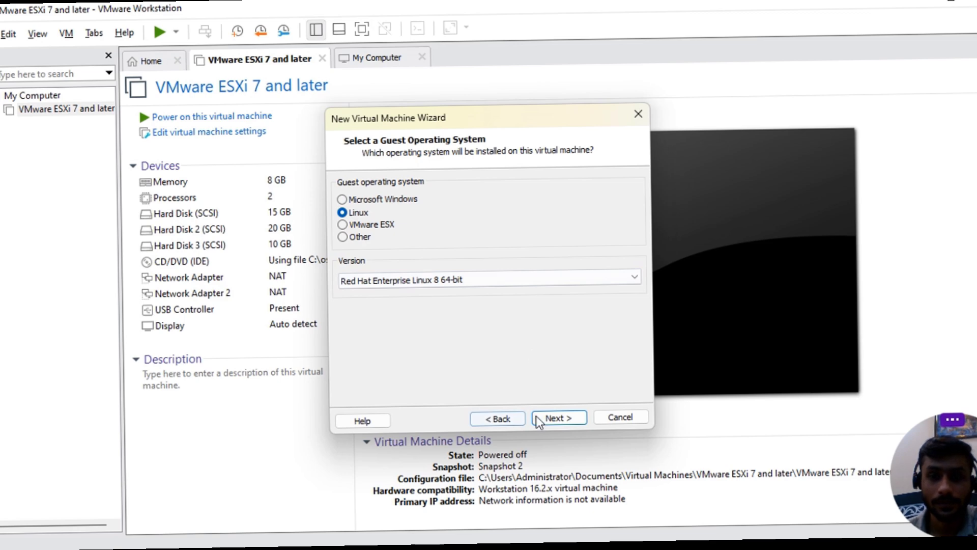
Keep the default VM name 'Red Hat Enterprise Linux 8 64-bit' and its storage location
click(566, 417)
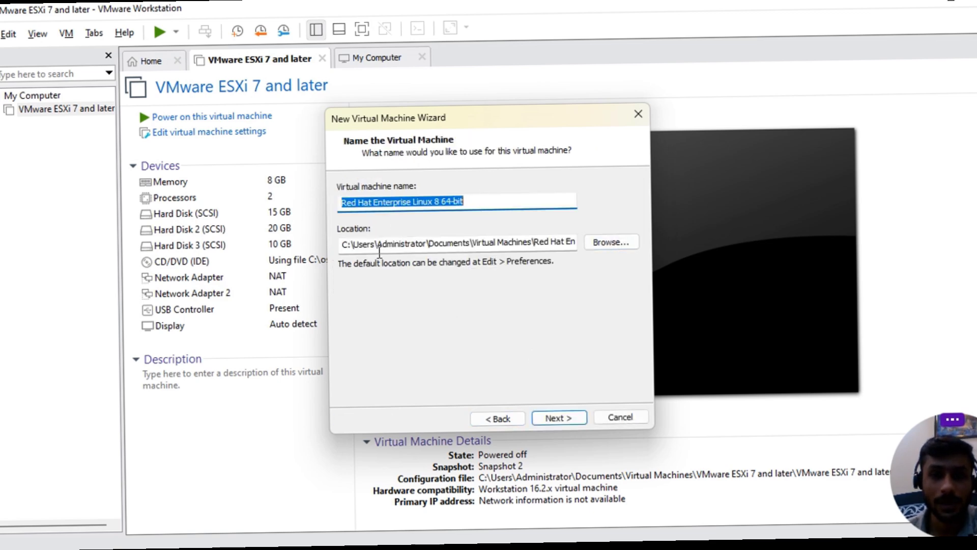
double_click(541, 242)
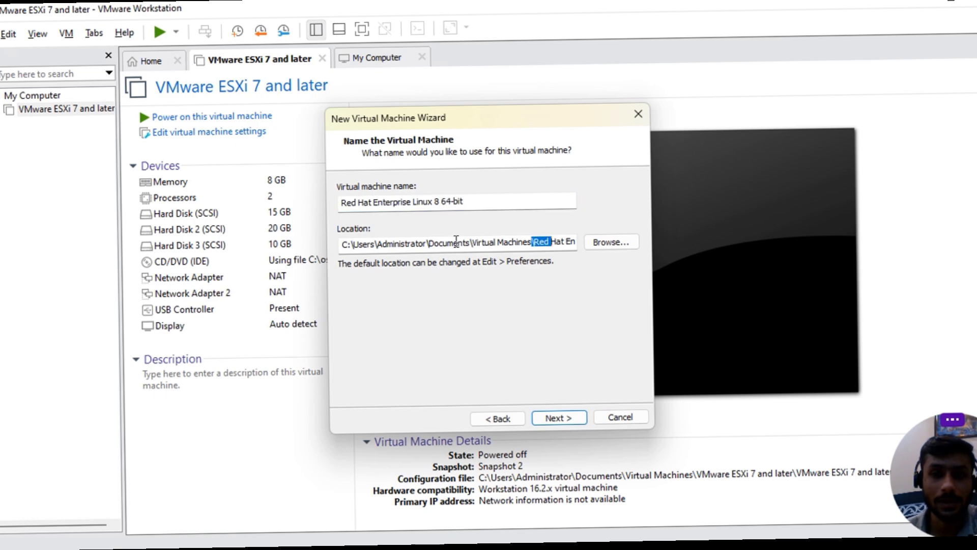
drag(342, 247, 578, 243)
click(578, 243)
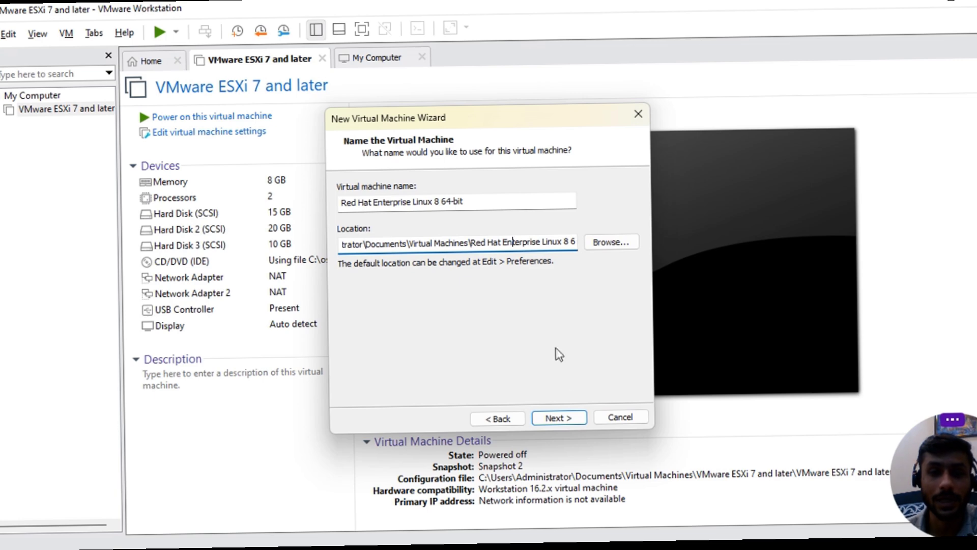
click(575, 420)
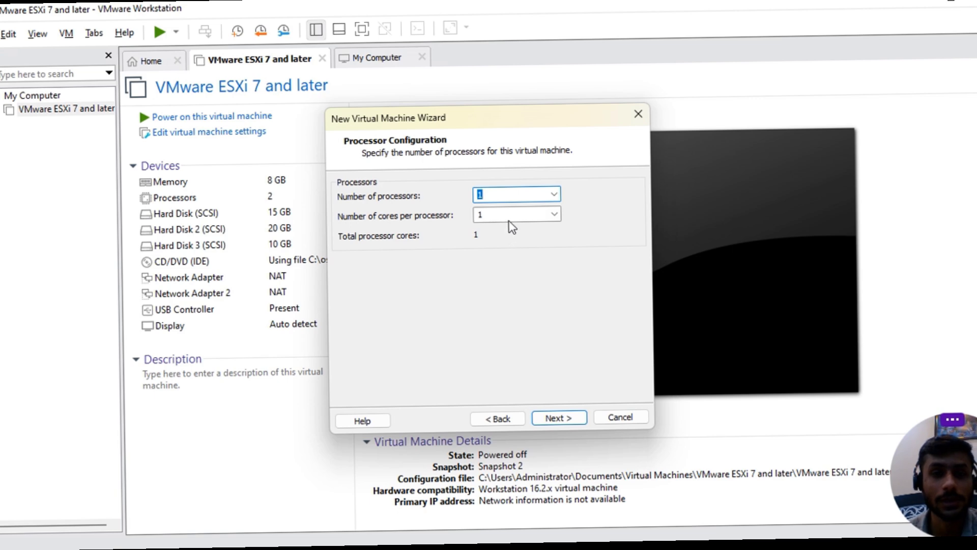
Keep default processors, raise memory to 4096 MB, and keep NAT networking and LSI Logic
click(565, 423)
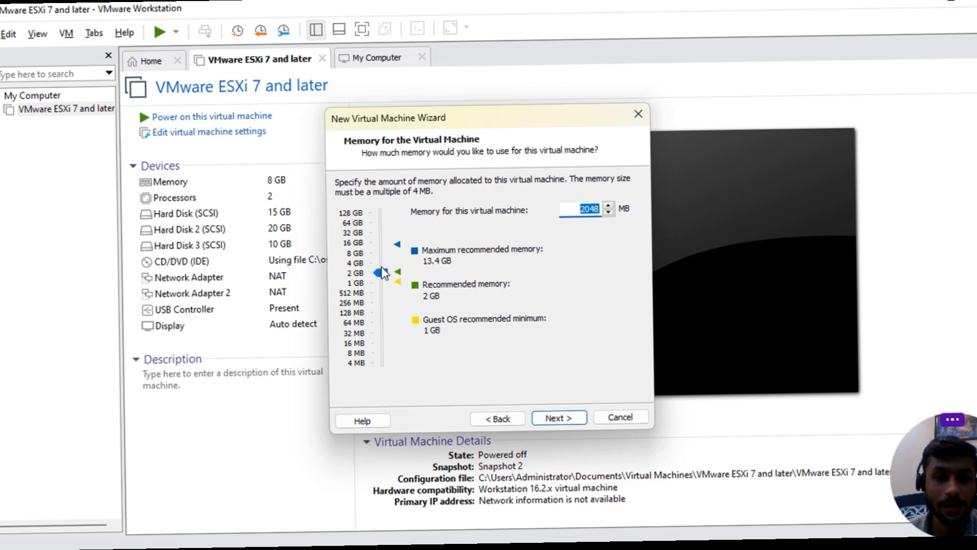
drag(381, 274, 382, 265)
click(552, 418)
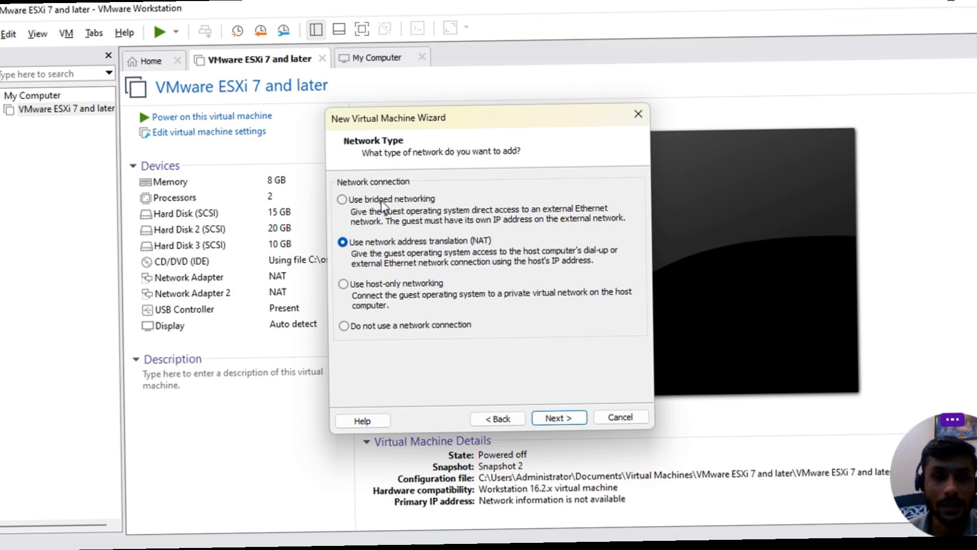
click(555, 416)
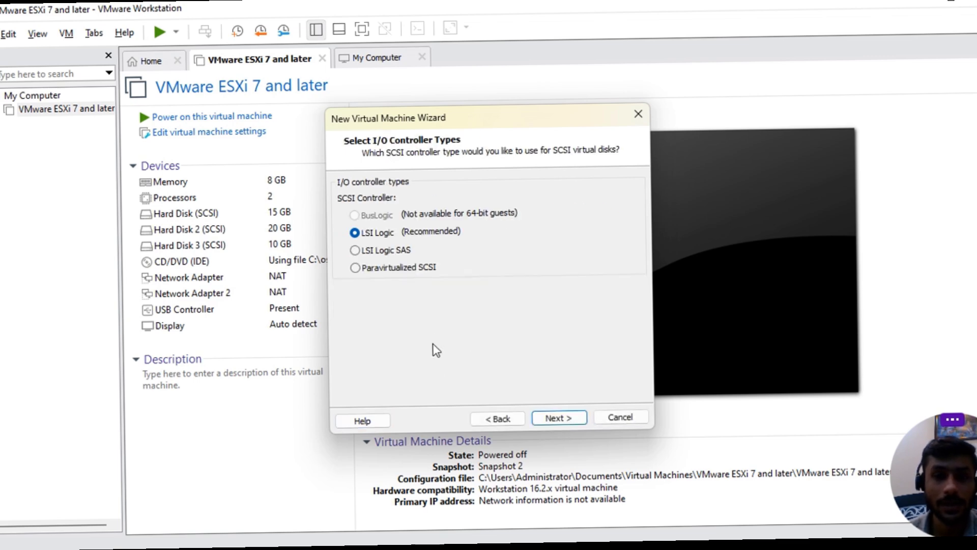
click(562, 418)
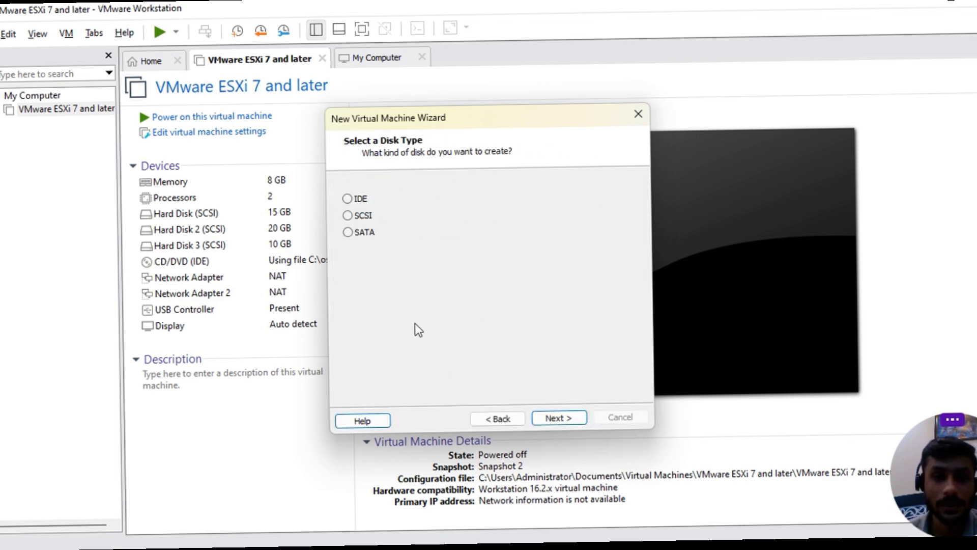
Choose SATA as the disk type and create a new virtual disk
click(359, 216)
click(363, 232)
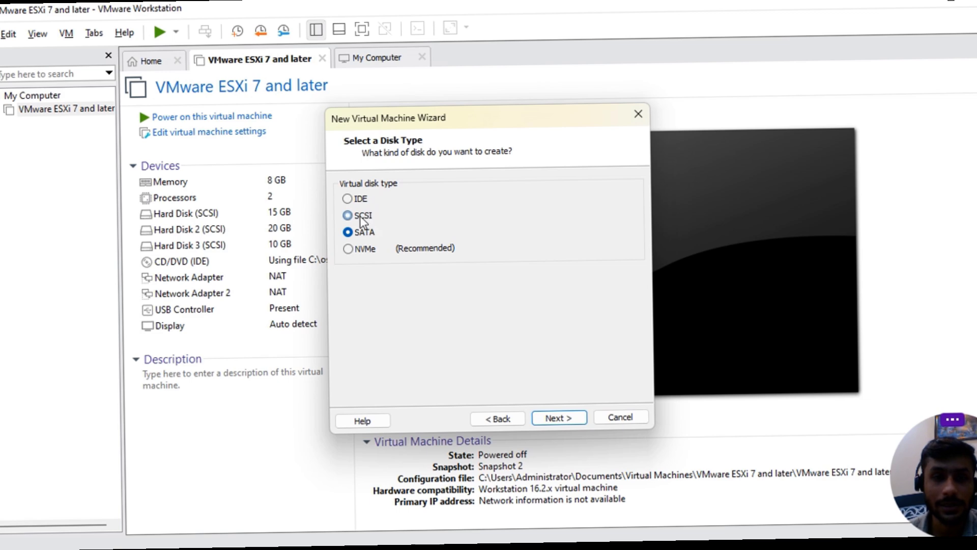
click(366, 232)
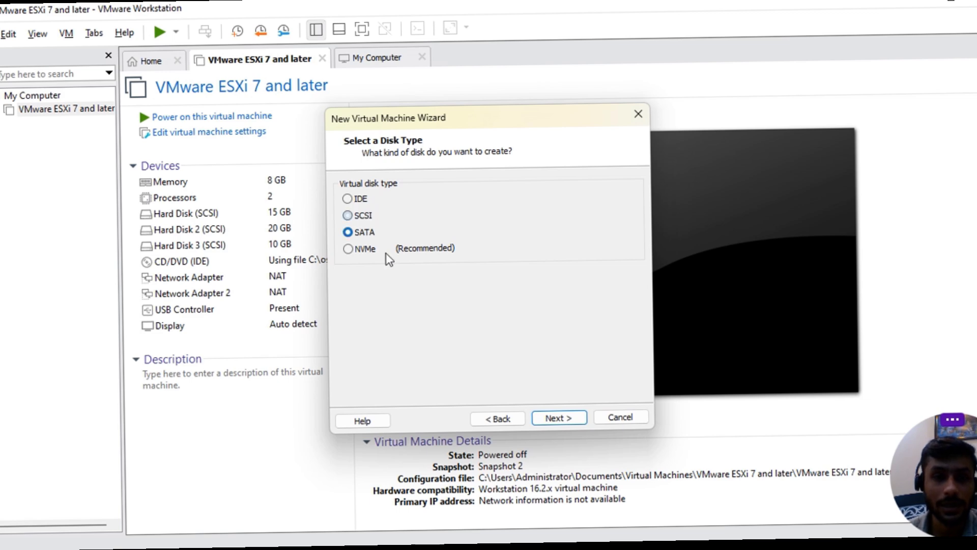
click(559, 418)
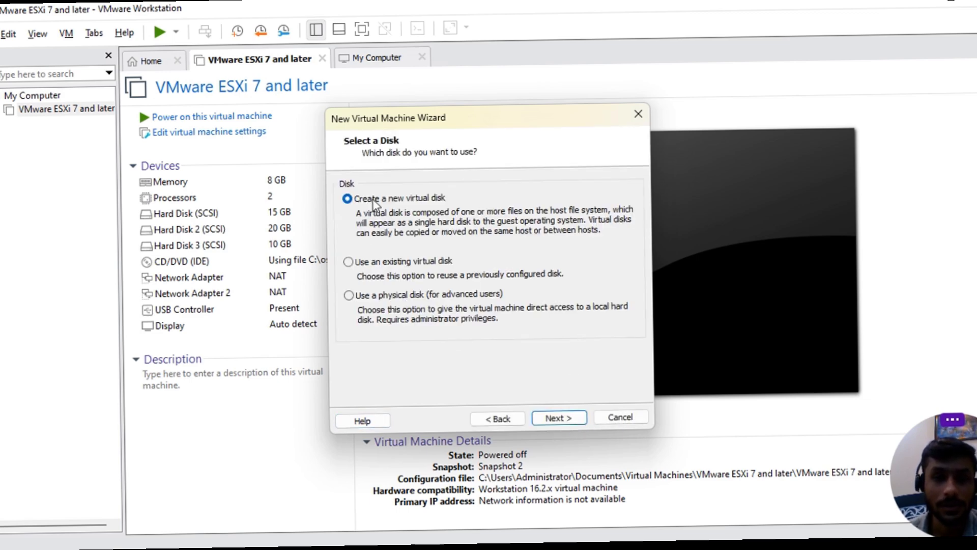
click(560, 417)
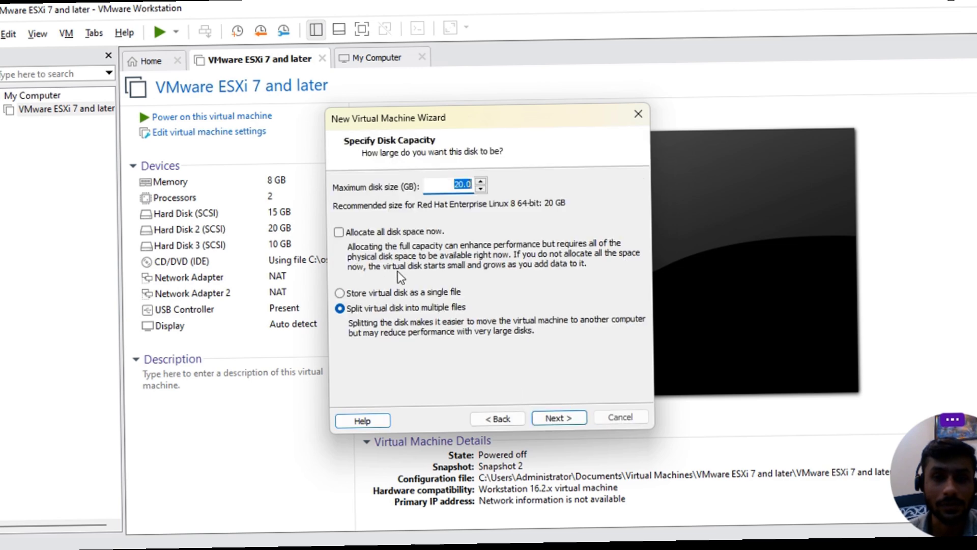
Make the new disk 20.0 GB, stored as a single file
click(468, 186)
drag(464, 185, 435, 202)
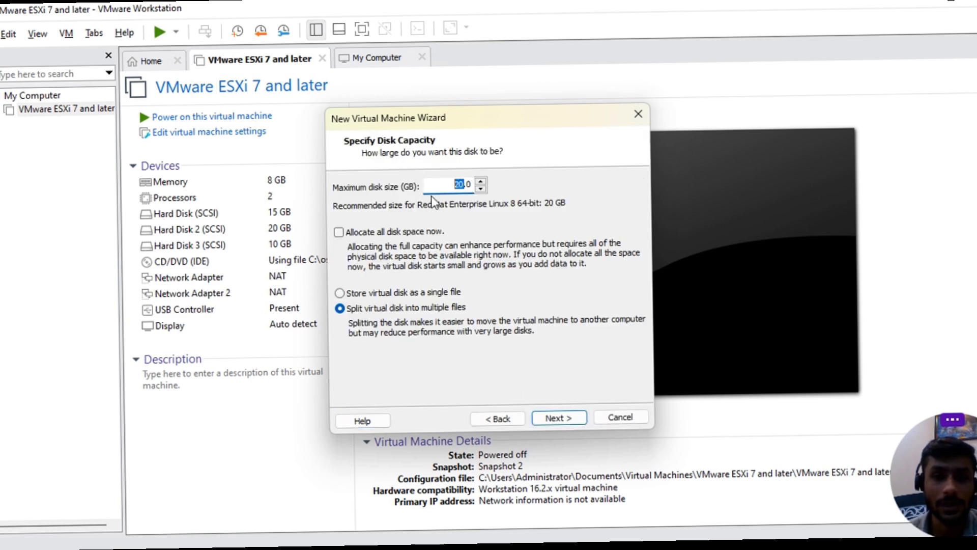
click(456, 184)
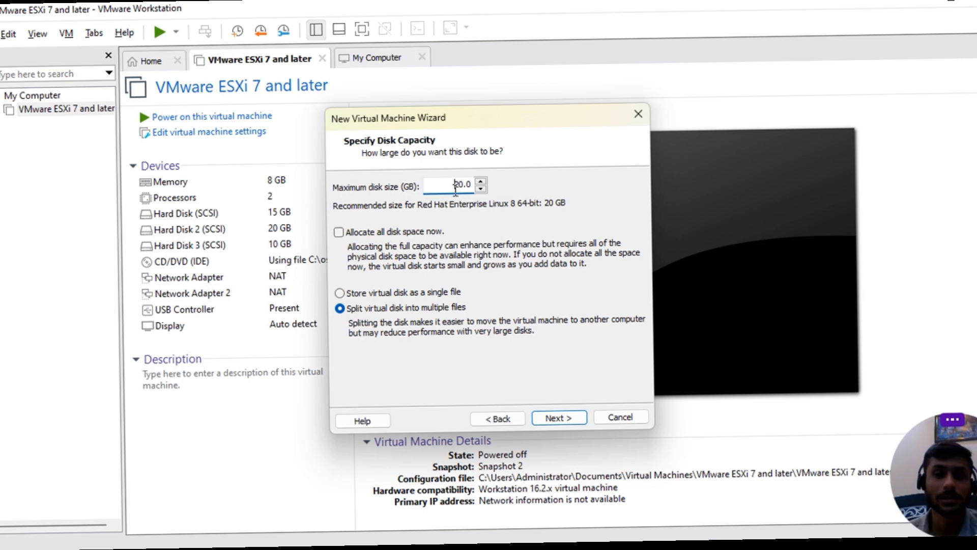
drag(464, 184, 437, 185)
click(437, 188)
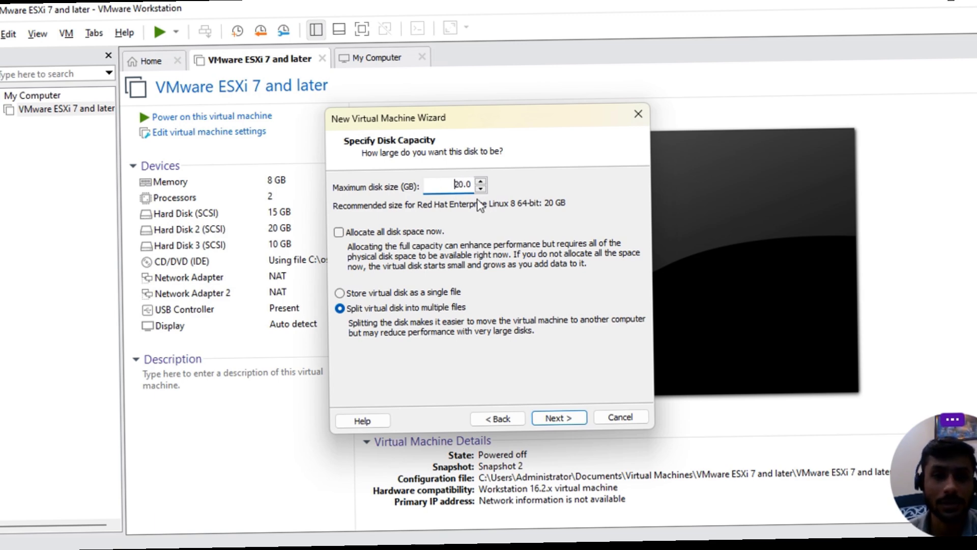
click(437, 291)
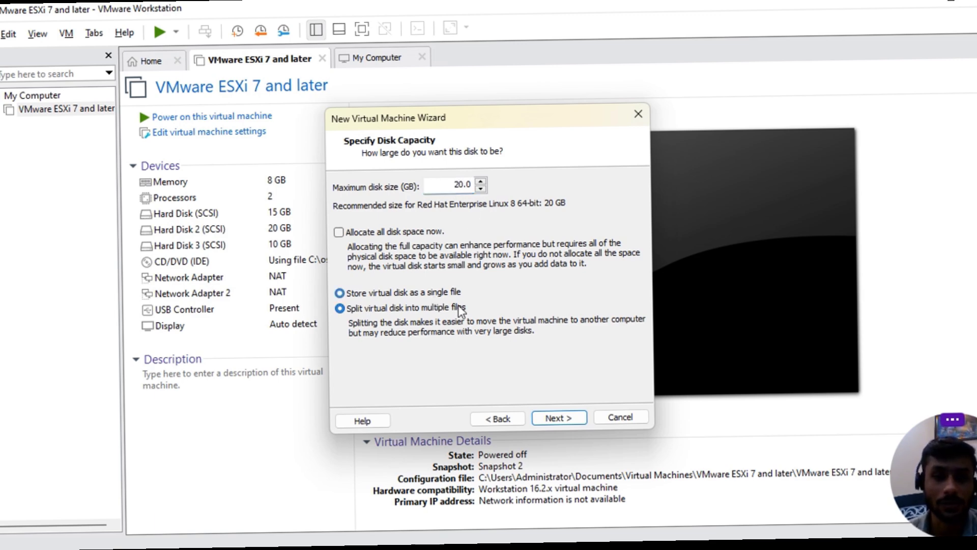
click(554, 419)
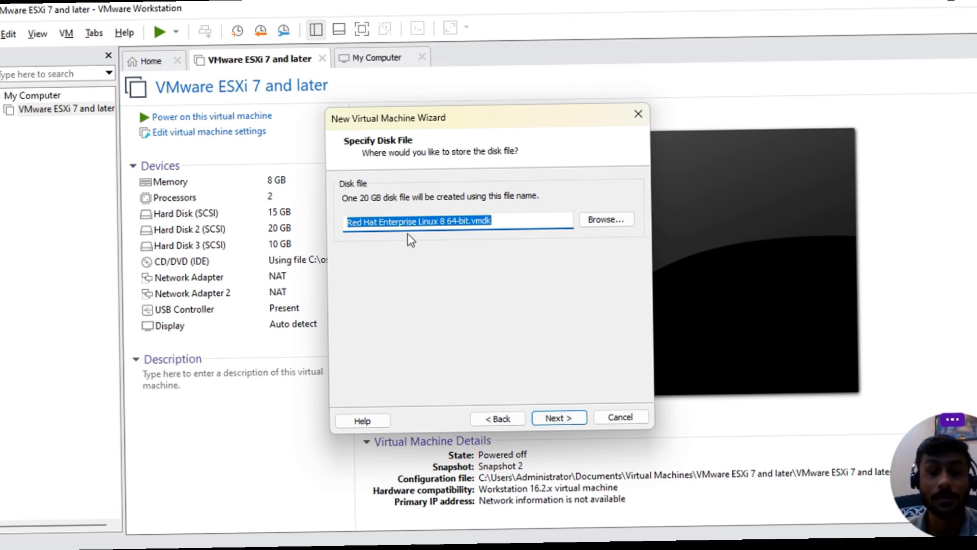
Keep the default disk file name and continue to the settings summary
drag(502, 221, 340, 222)
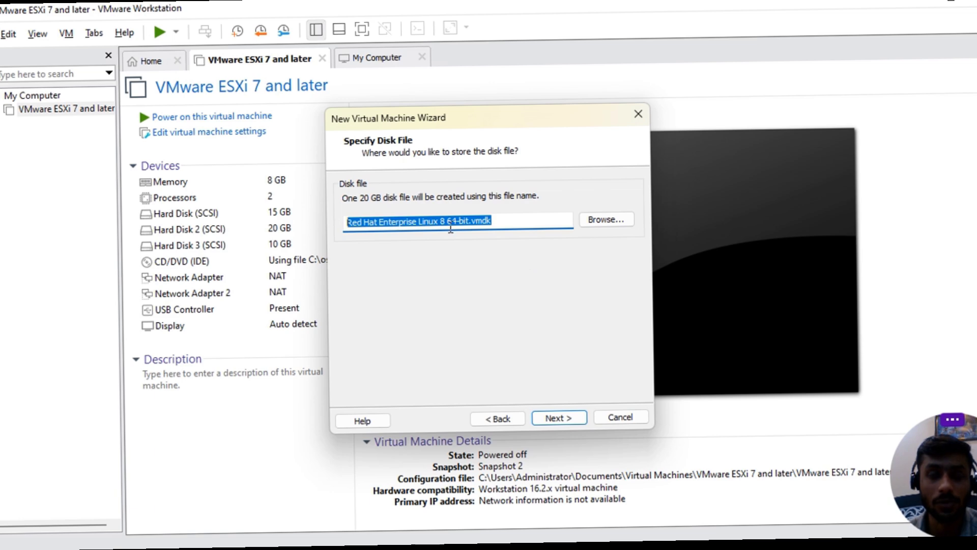
click(499, 220)
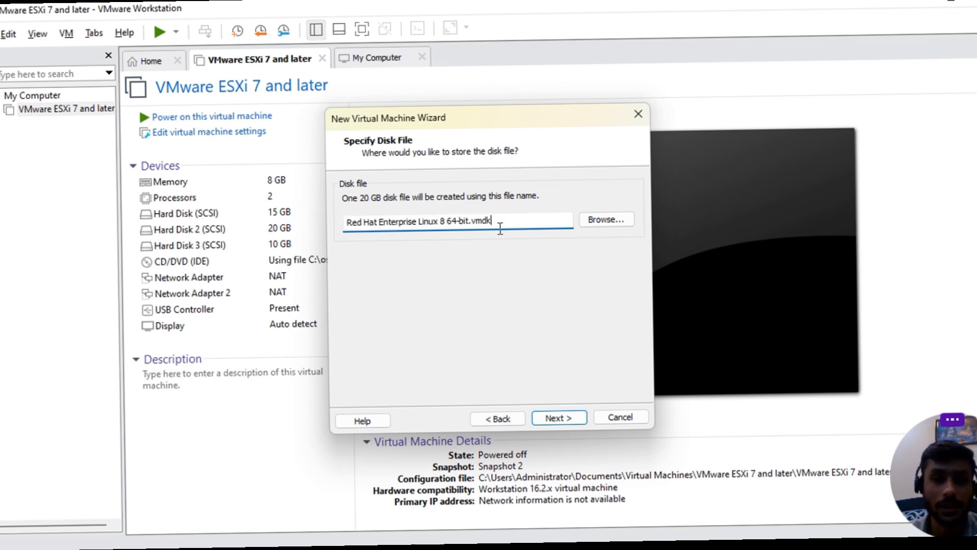
drag(507, 223, 326, 209)
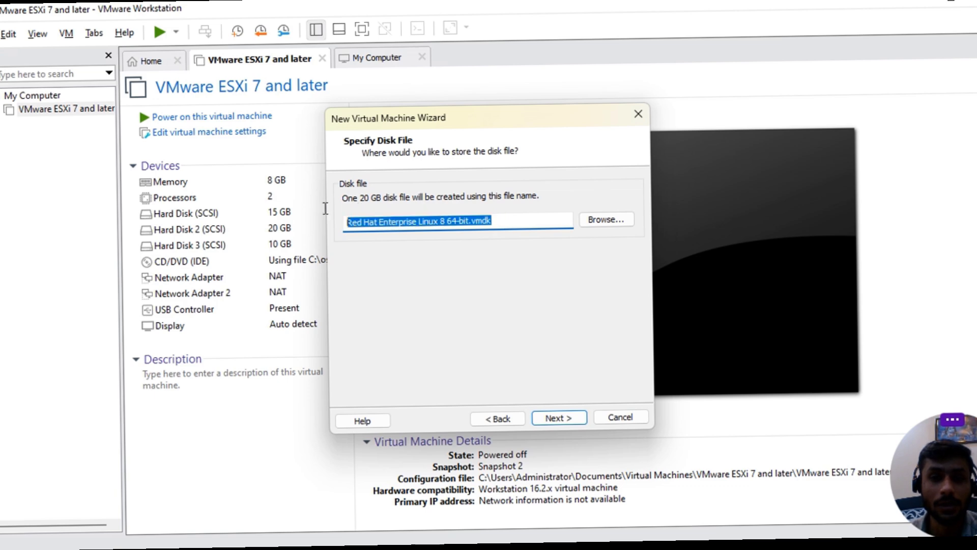
click(513, 219)
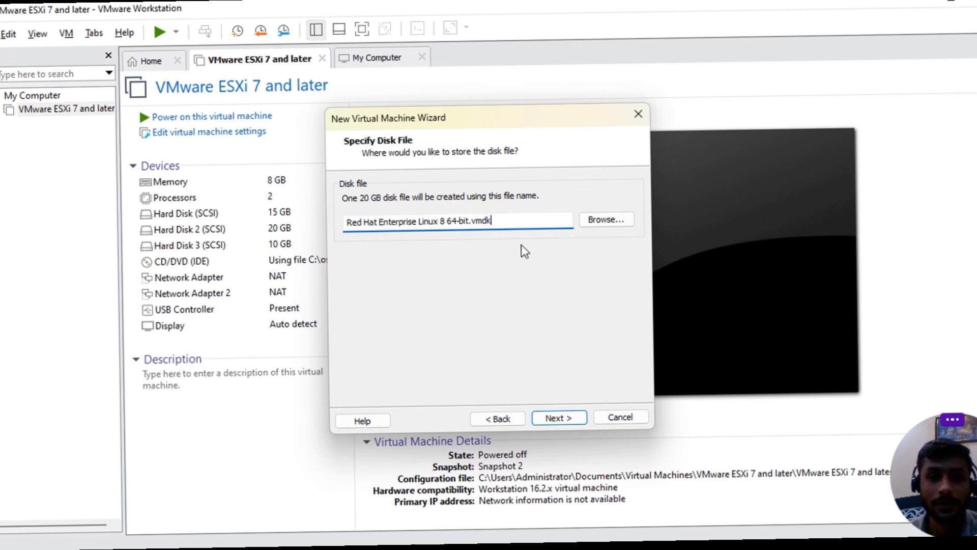
click(571, 420)
scroll(463, 224, down, 1)
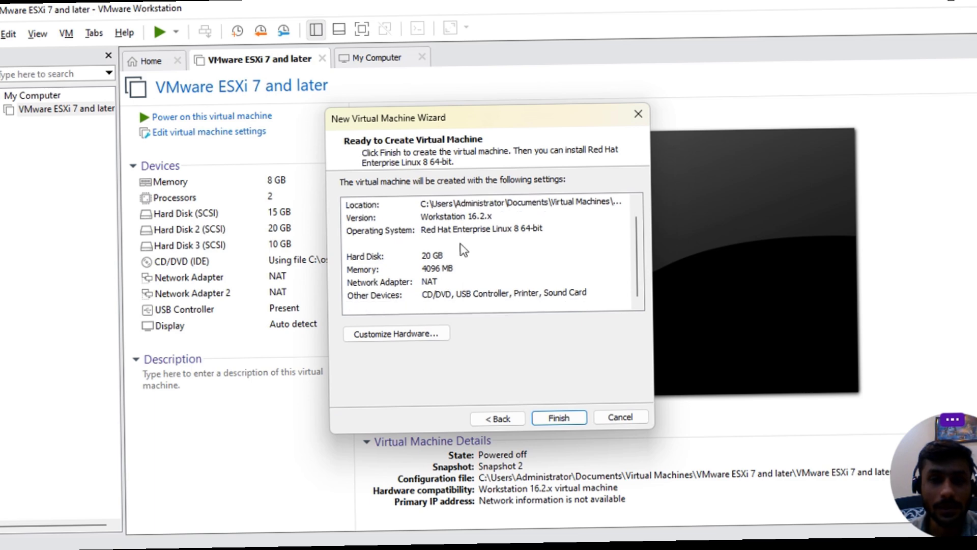
scroll(464, 234, up, 1)
click(556, 419)
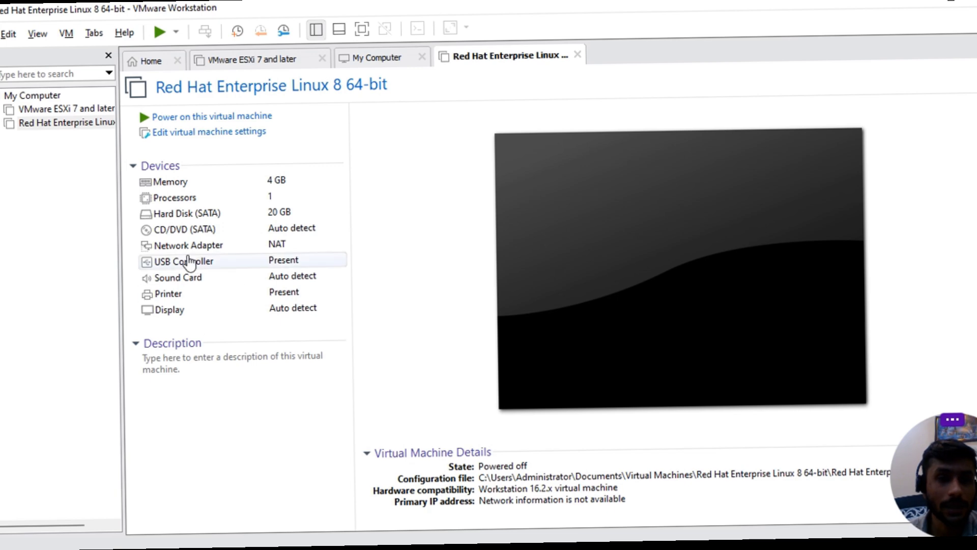
Point the CD/DVD (SATA) drive at C:\os\rhel-8.5-x86_64-dvd.iso and save the settings
click(209, 236)
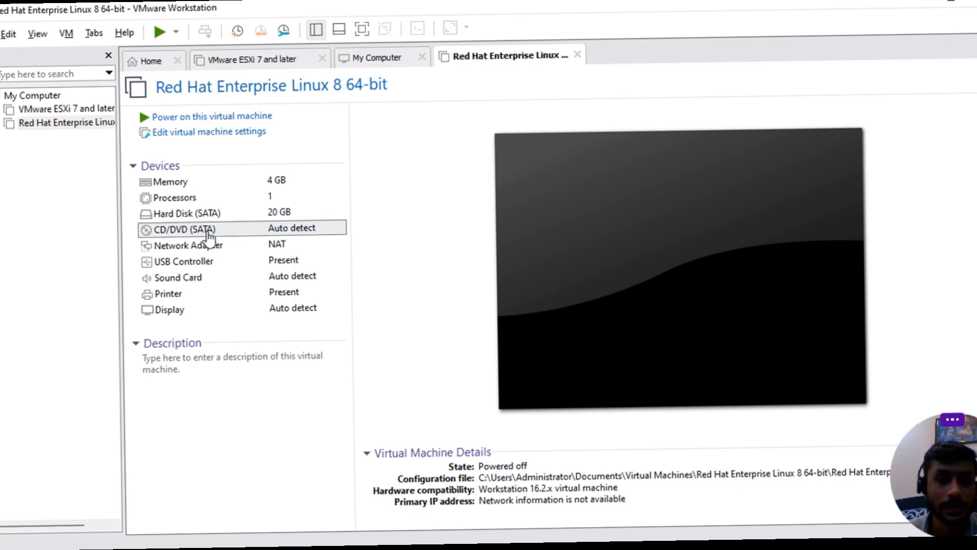
double_click(272, 231)
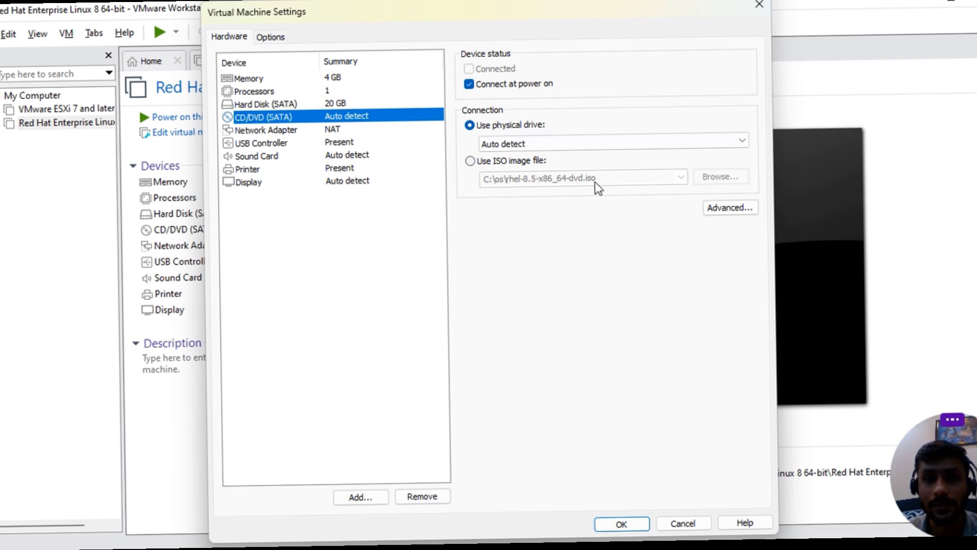
click(522, 162)
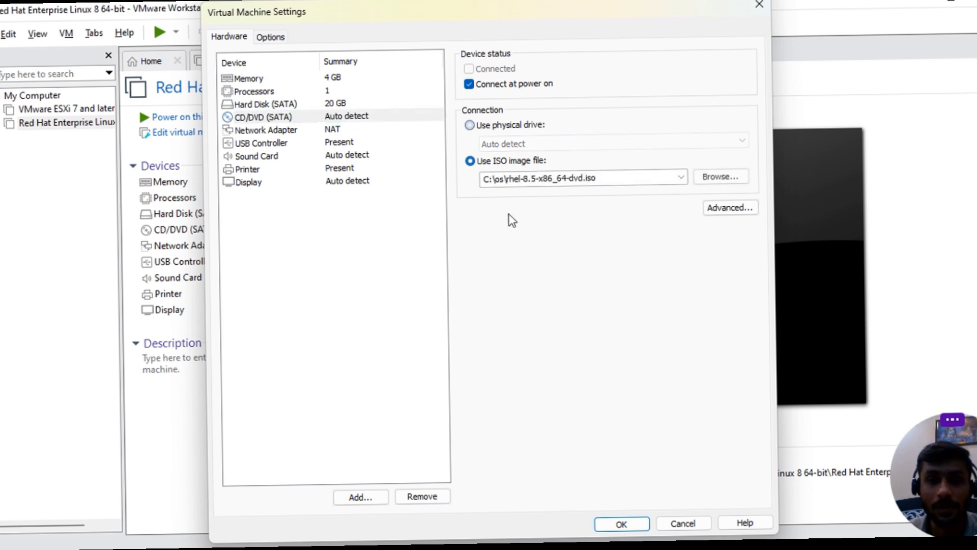
click(733, 176)
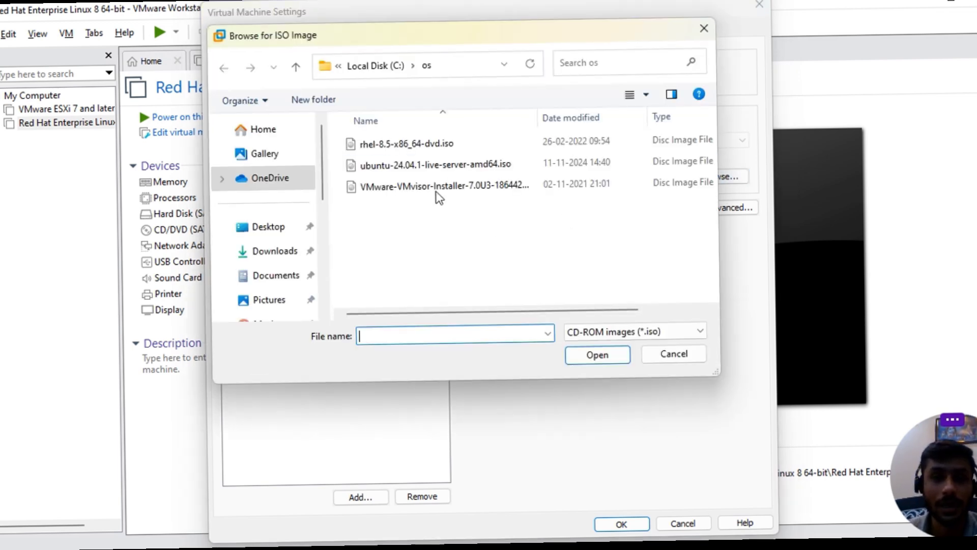
click(402, 169)
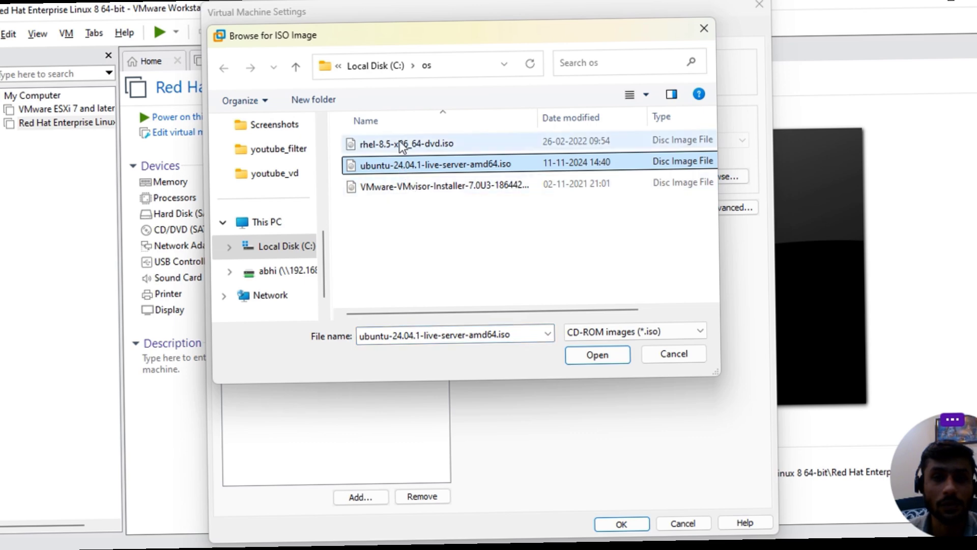
click(397, 148)
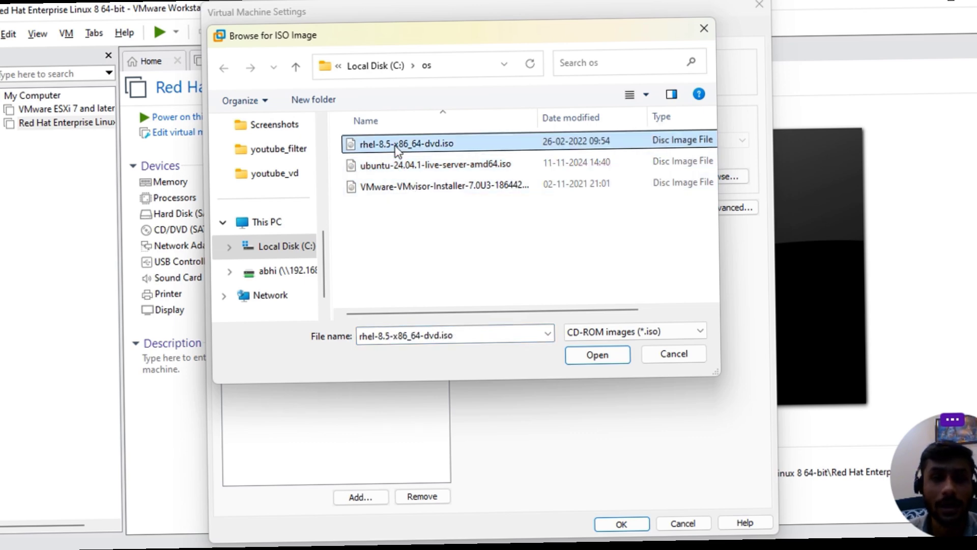
click(596, 355)
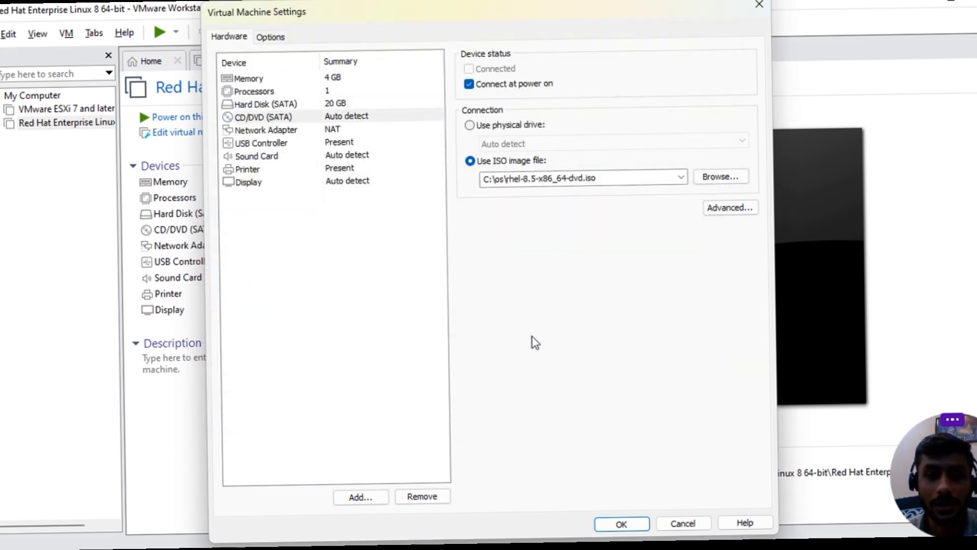
click(622, 525)
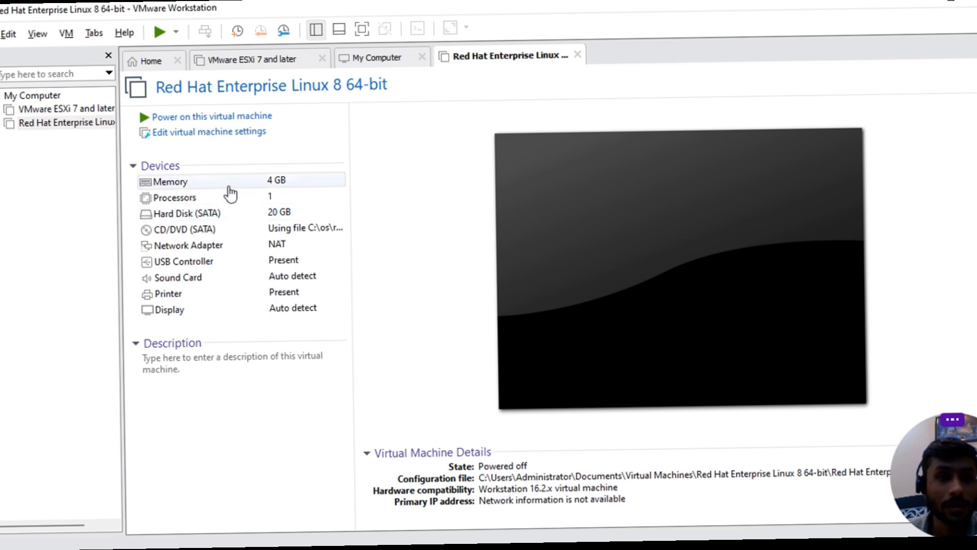
Power on the Red Hat Enterprise Linux 8 VM from its summary page
click(65, 35)
mouse_move(91, 40)
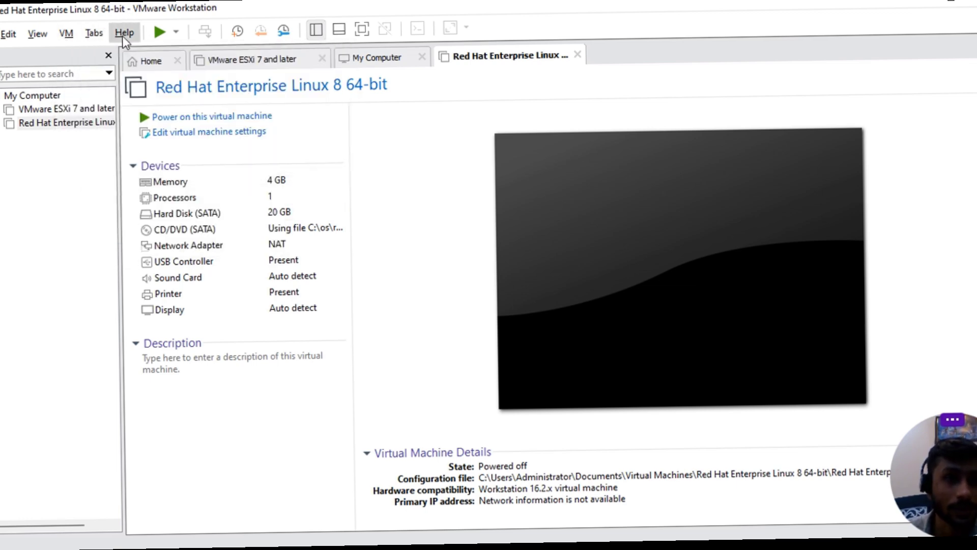
mouse_move(122, 36)
key(Escape)
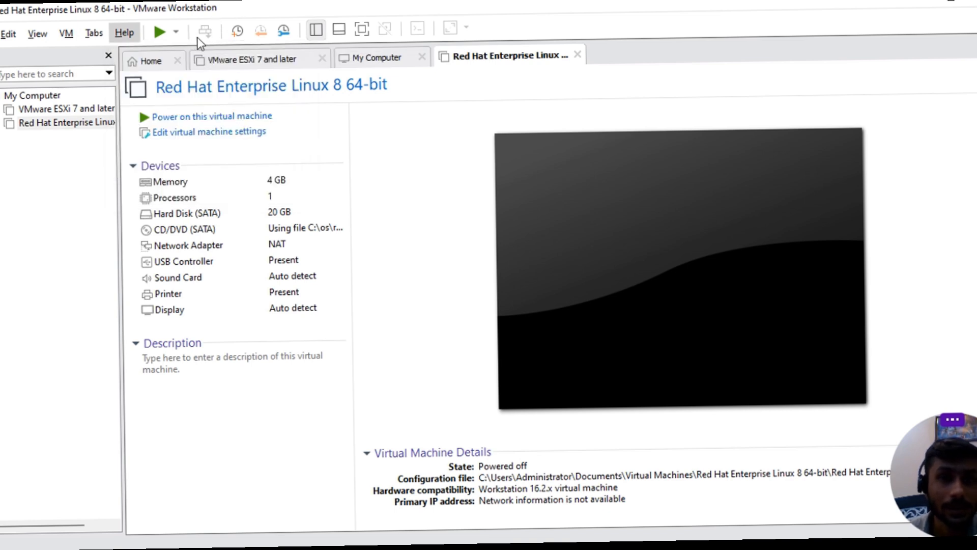
click(183, 119)
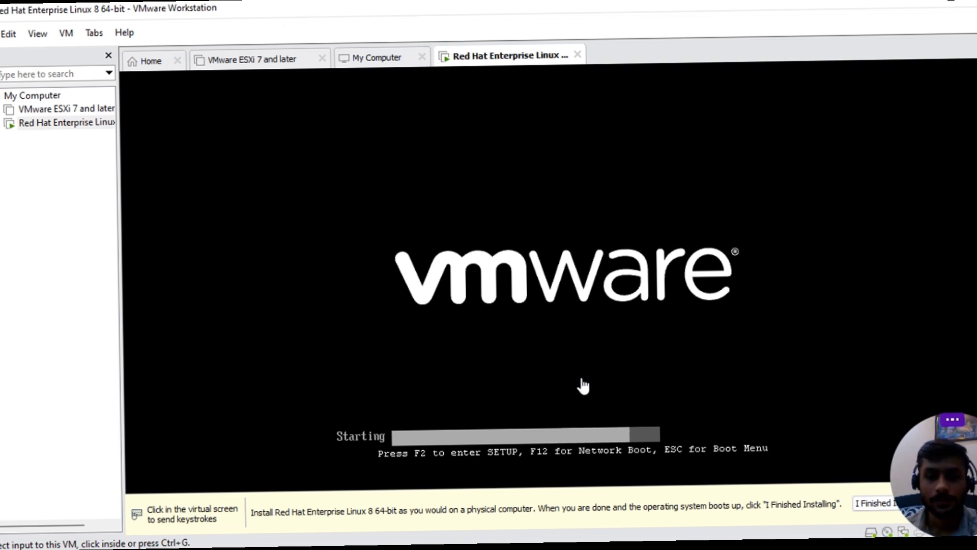
Stop the RHEL 8.5 boot menu countdown, leaving Test this media selected
click(520, 269)
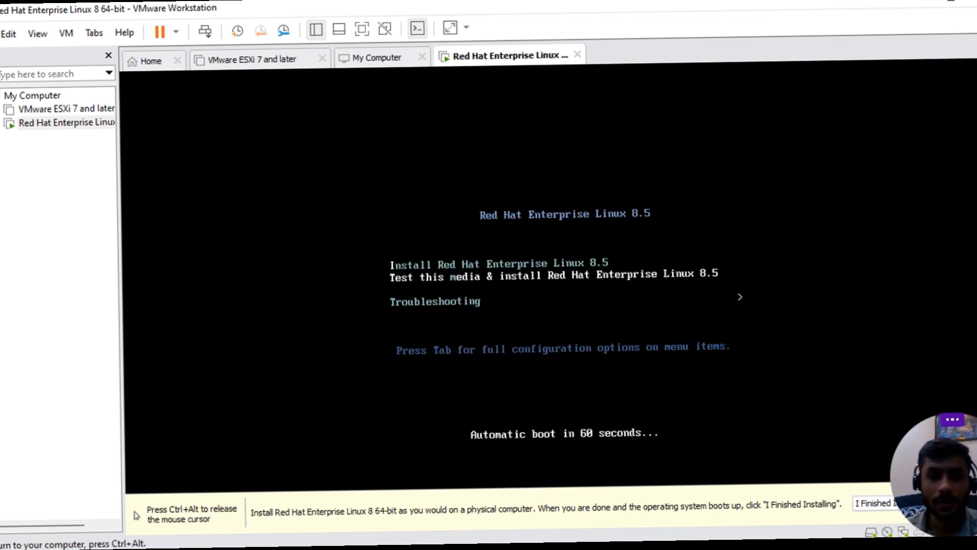
key(Down)
key(Up)
key(Up)
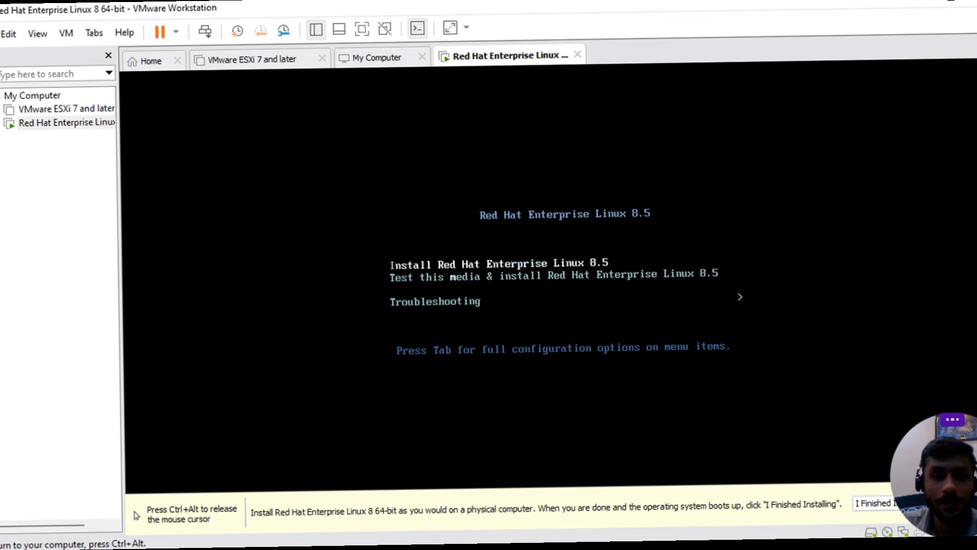
key(Down)
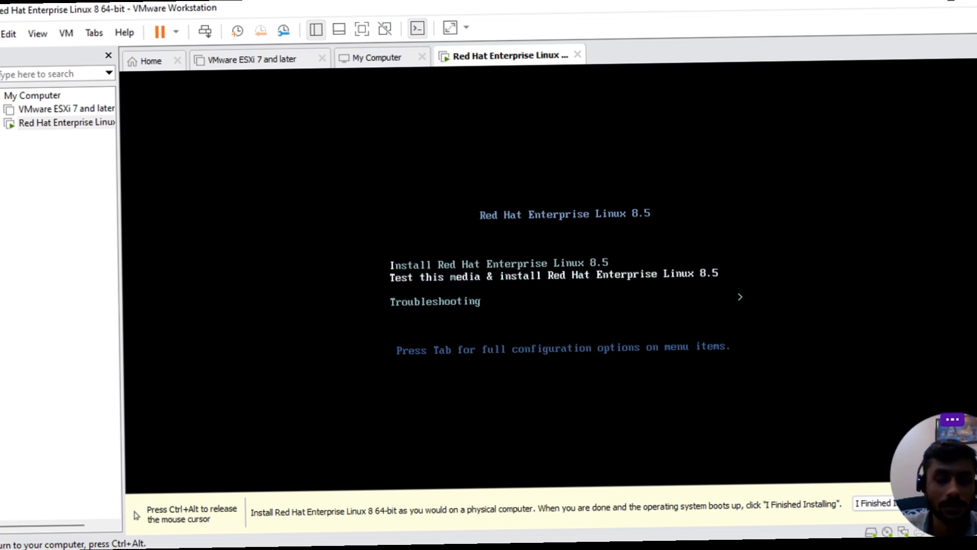
Release input to the host and show the VM console full screen
key(ctrl+alt)
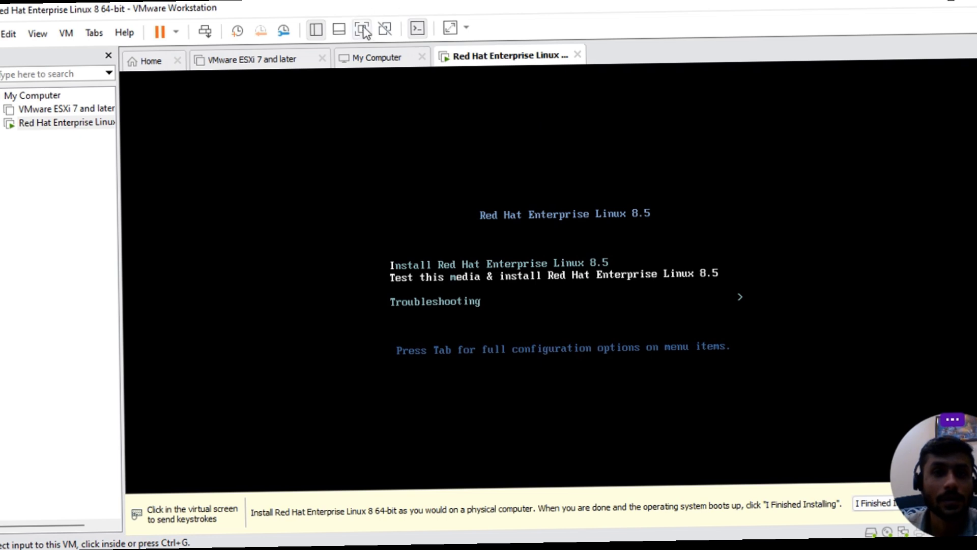
click(362, 29)
click(368, 68)
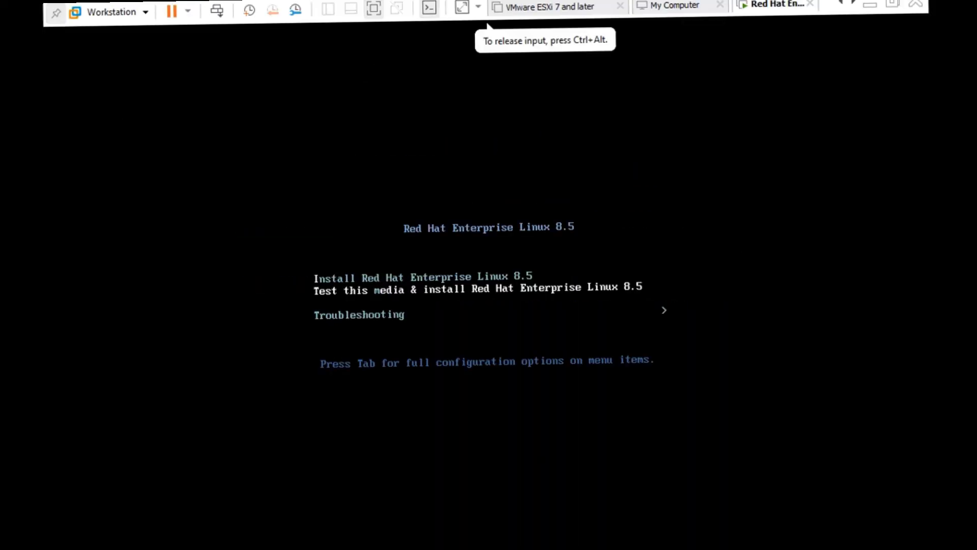
Move down the boot menu to Troubleshooting and open that submenu
key(Up)
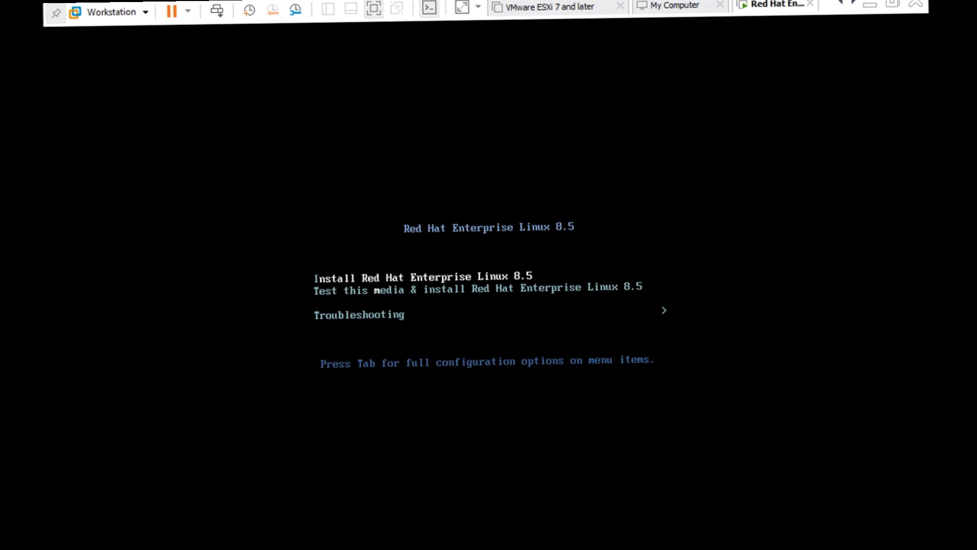
key(Down)
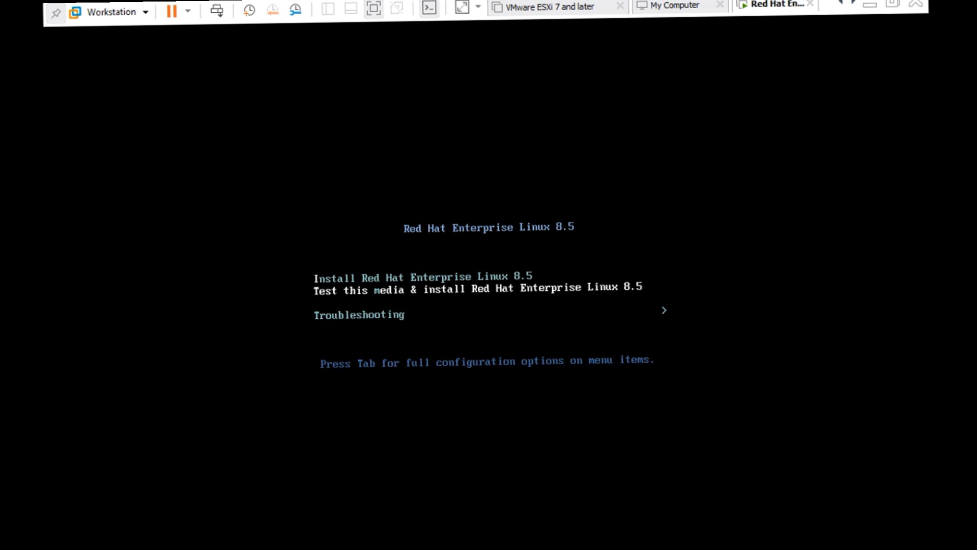
key(Down)
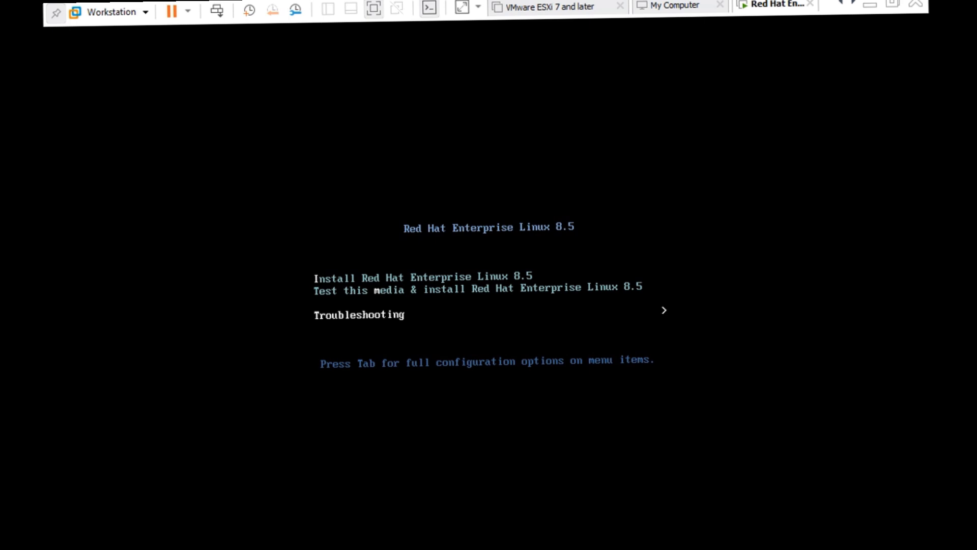
key(Return)
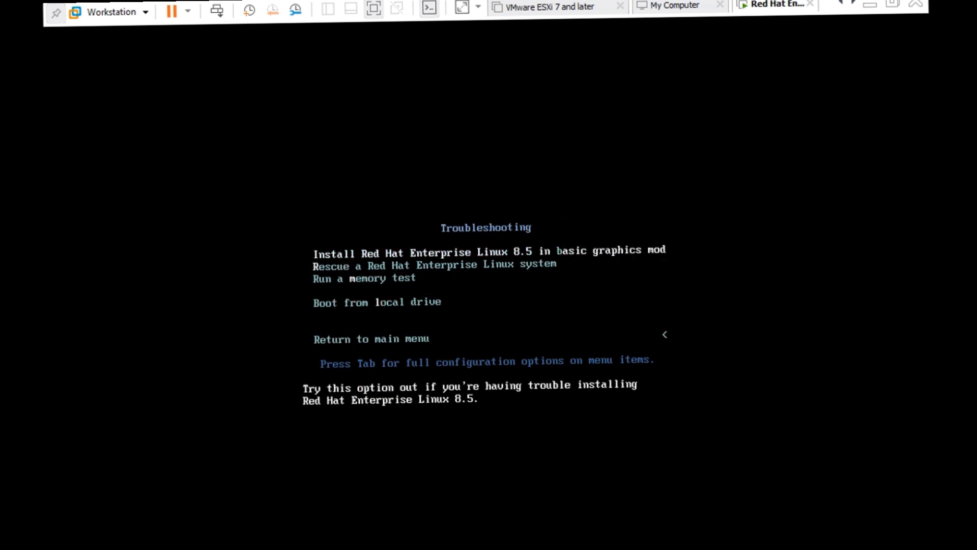
Browse the Troubleshooting entries, from basic graphics install and Rescue to Boot from local drive
key(Down)
key(Up)
key(Down)
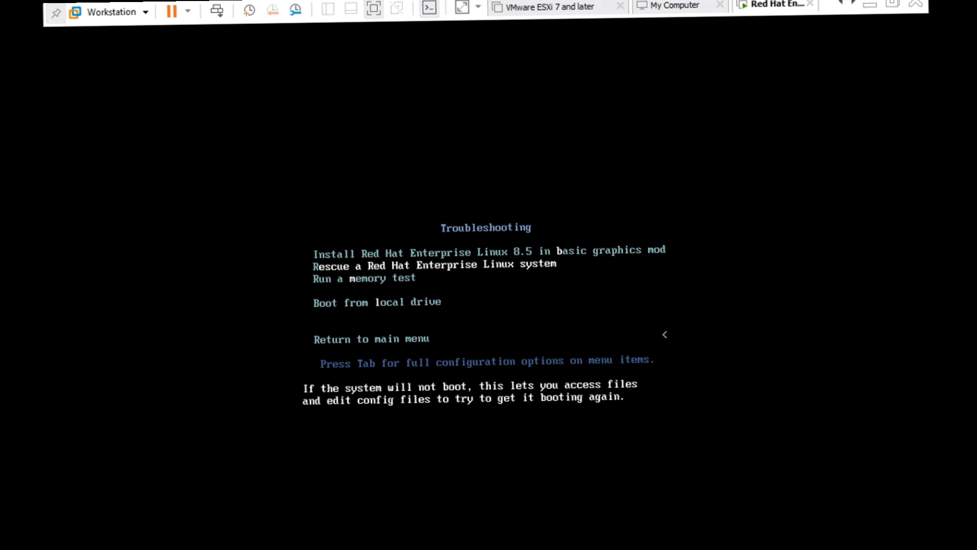
key(Up)
key(Down)
key(Down)
key(Down)
key(Down)
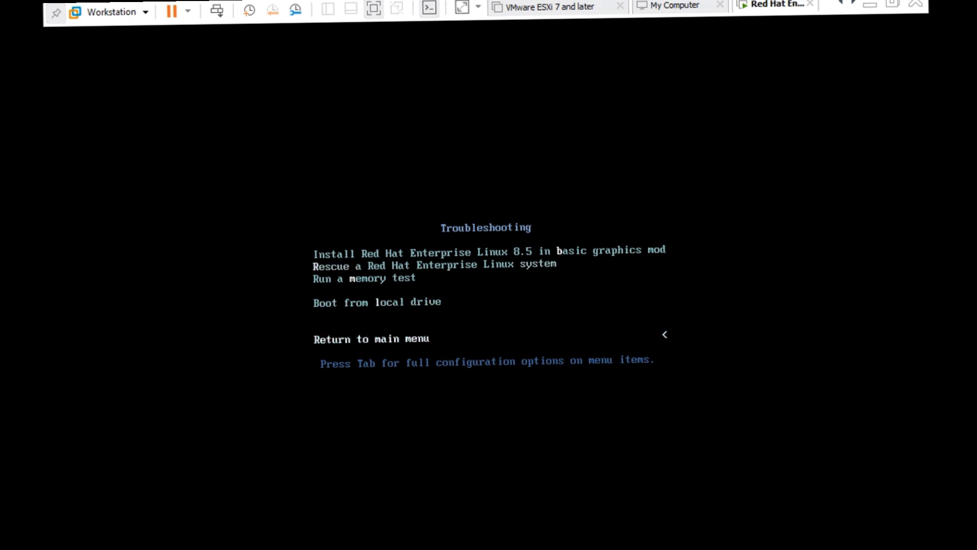
key(Up)
key(Down)
Return to the main boot menu and start Install Red Hat Enterprise Linux 8.5
key(Return)
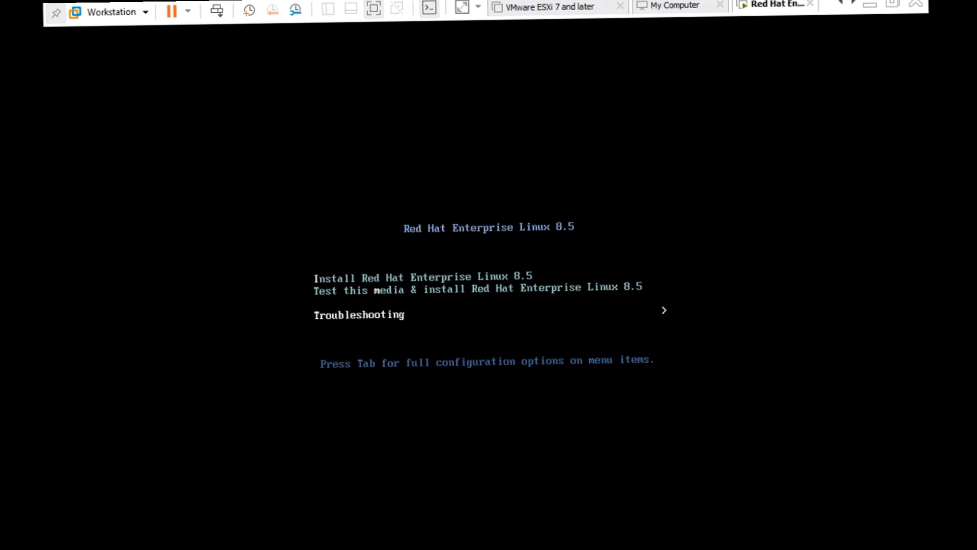
key(Up)
key(Up)
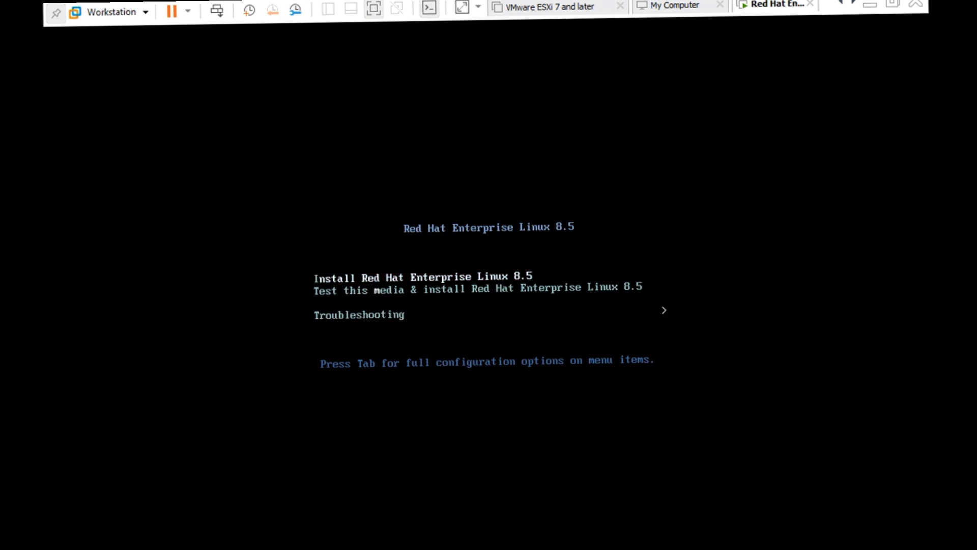
key(Return)
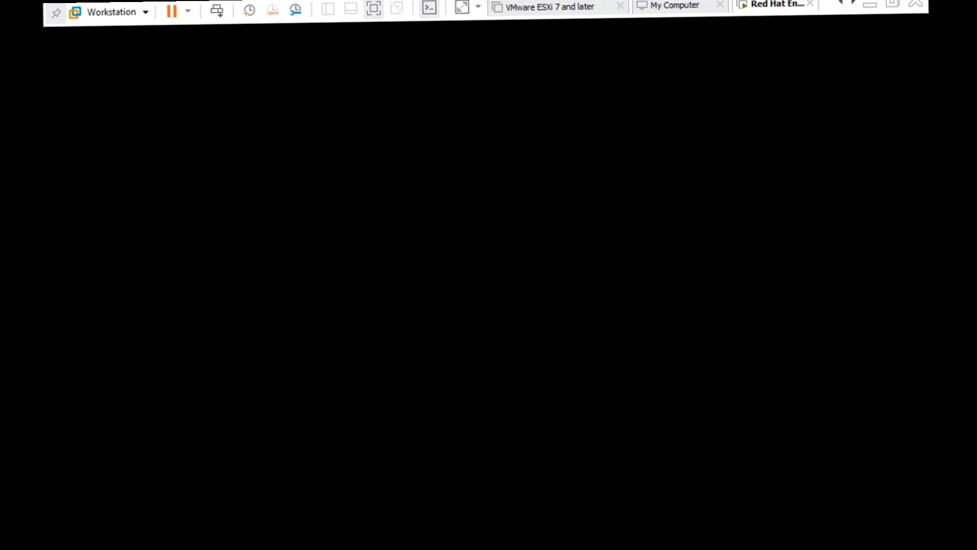
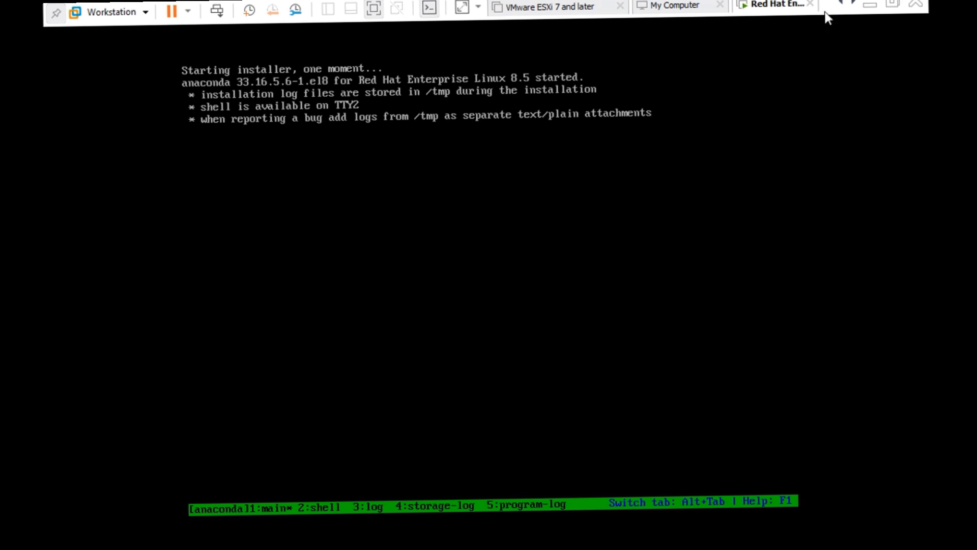
Toggle the VM console out of and back into full screen while the RHEL installer loads
click(899, 178)
click(893, 5)
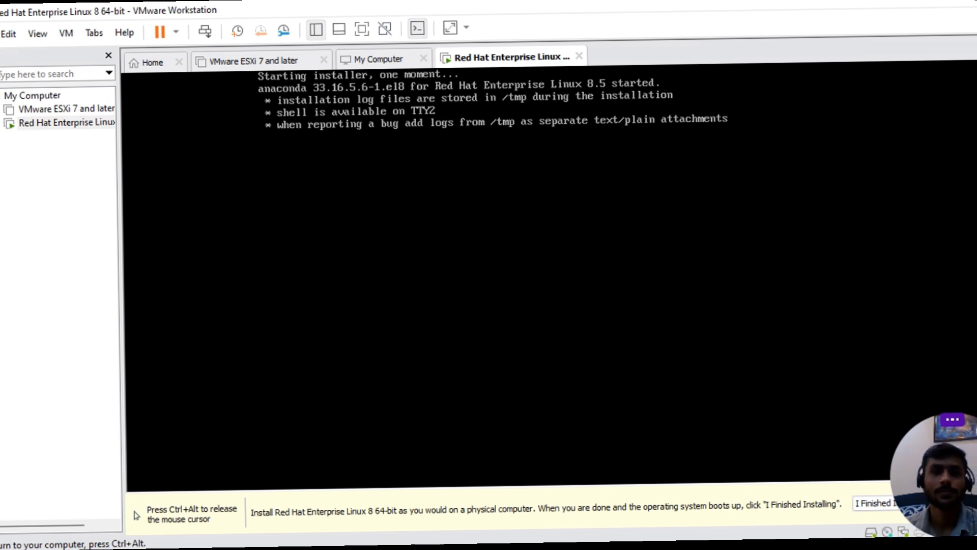
key(ctrl+alt)
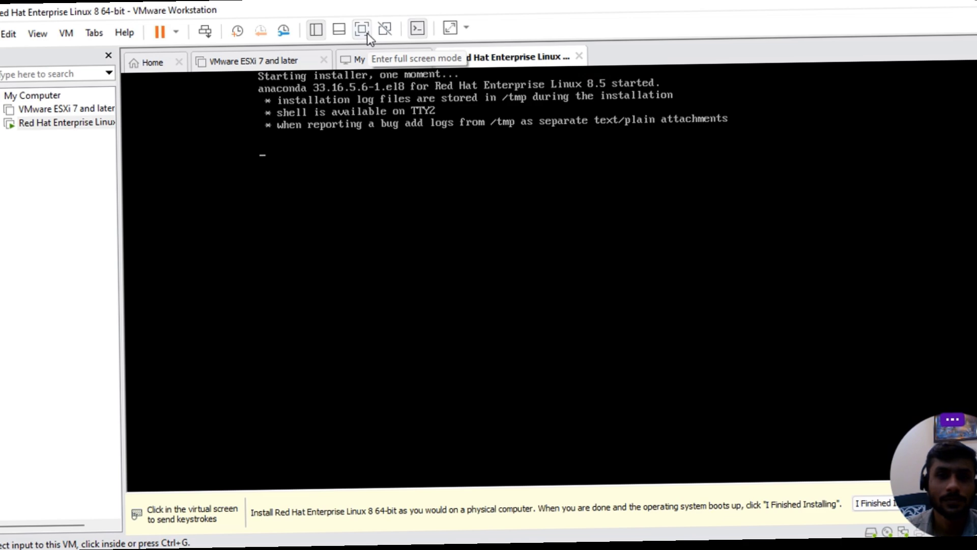
click(367, 33)
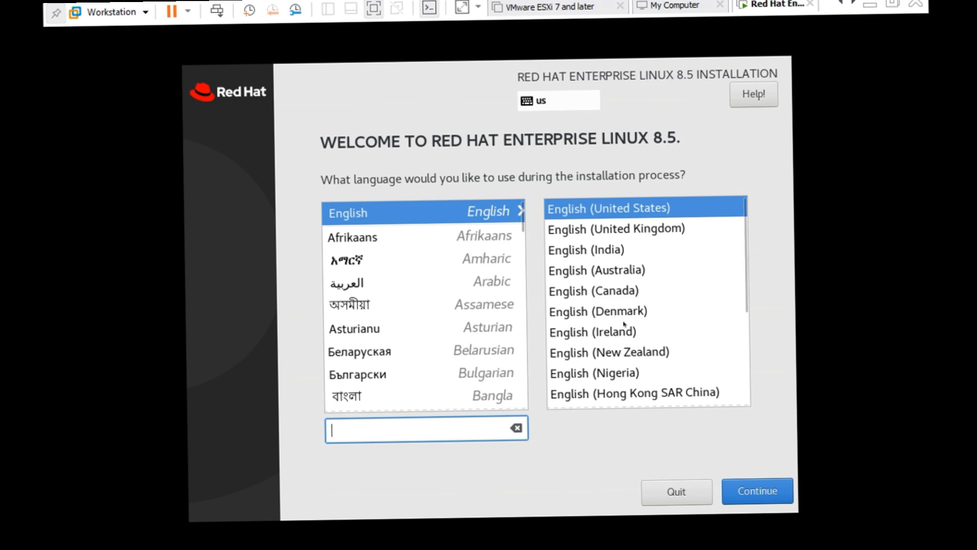
Select English (India) on the welcome screen and continue to the Installation Summary
click(575, 250)
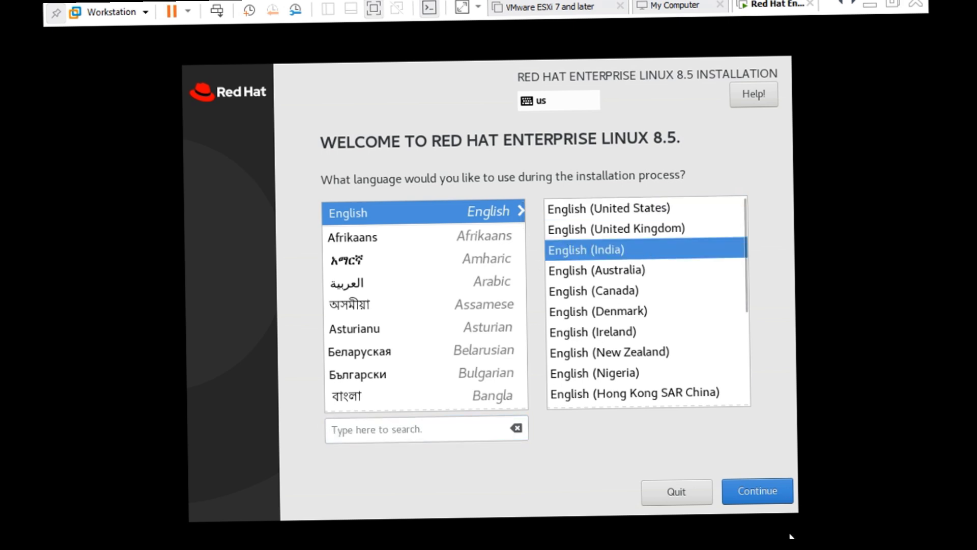
click(762, 493)
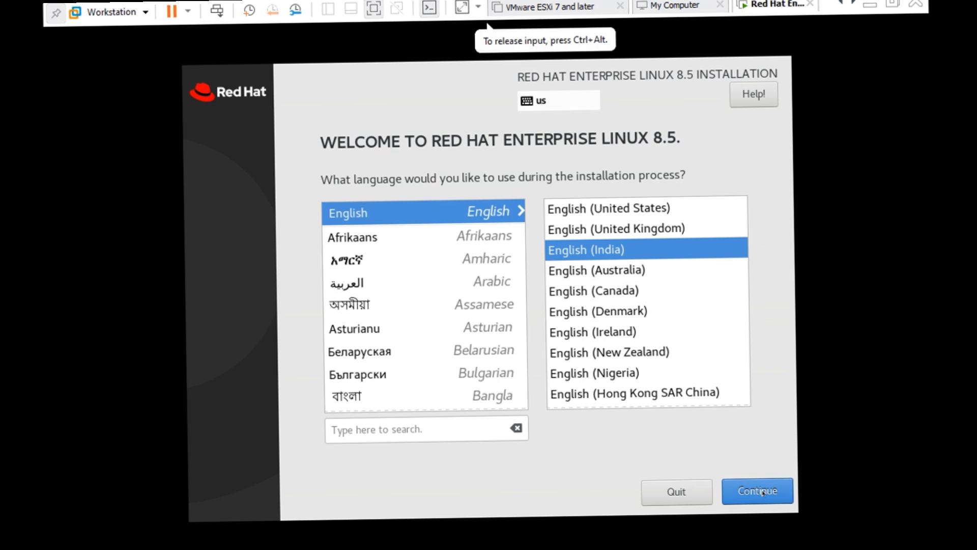
click(767, 498)
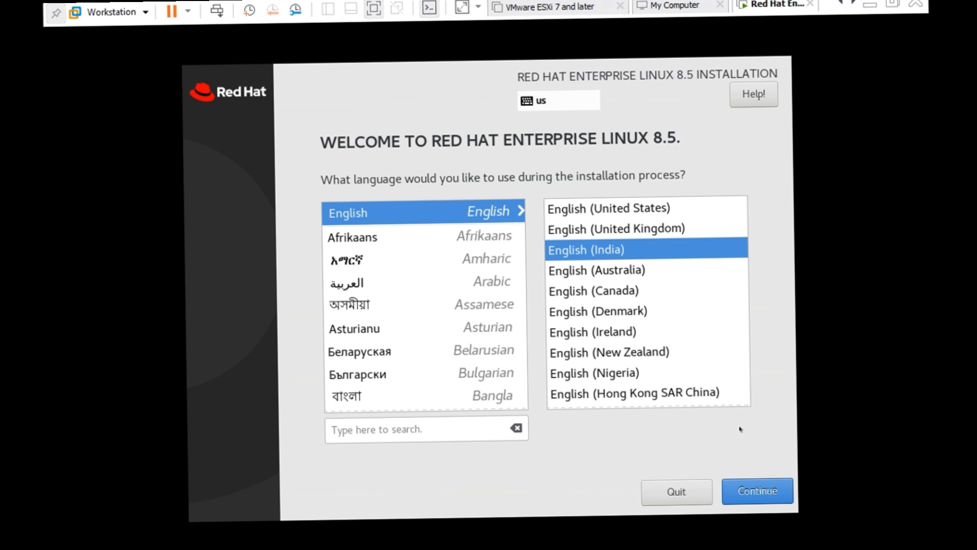
click(757, 491)
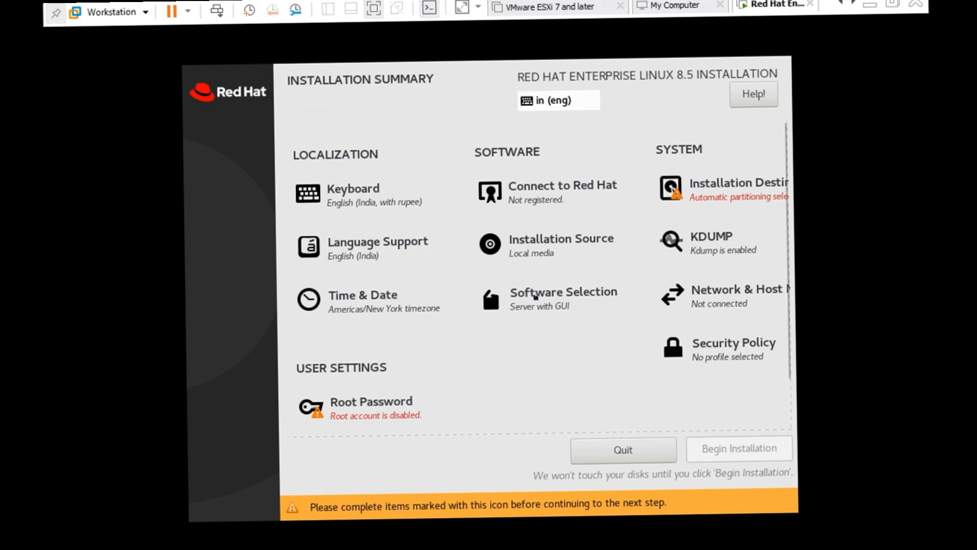
In Software Selection, try Minimal Install, then switch back to Server with GUI and confirm
click(535, 297)
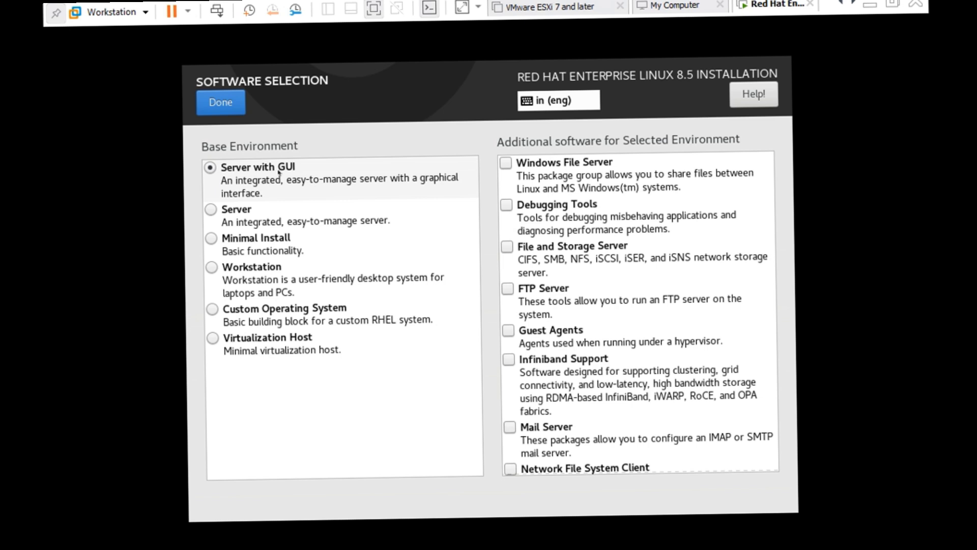
click(239, 244)
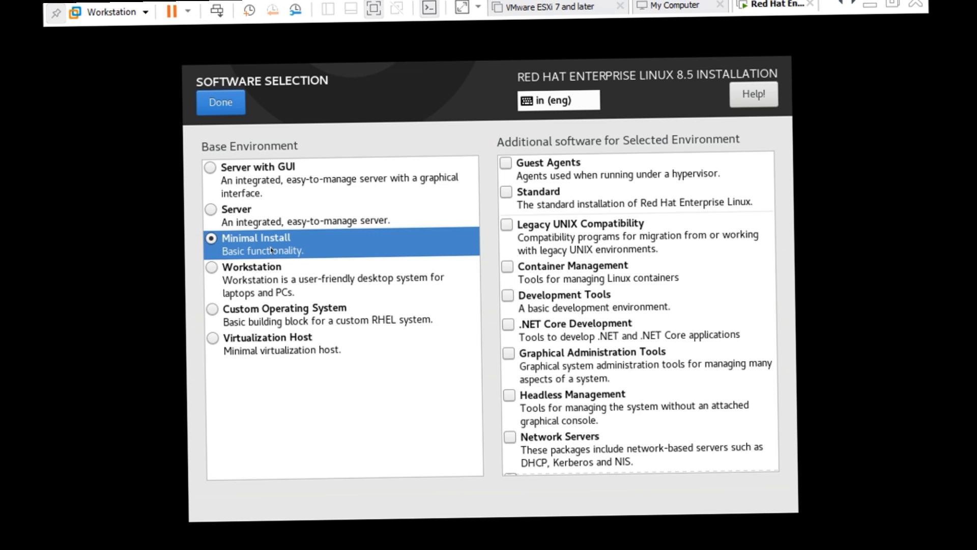
click(238, 172)
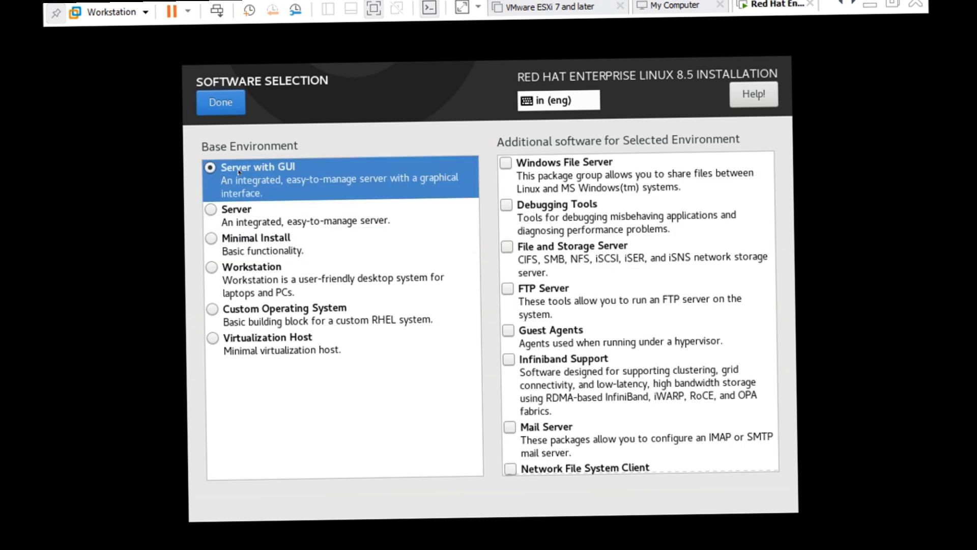
click(234, 103)
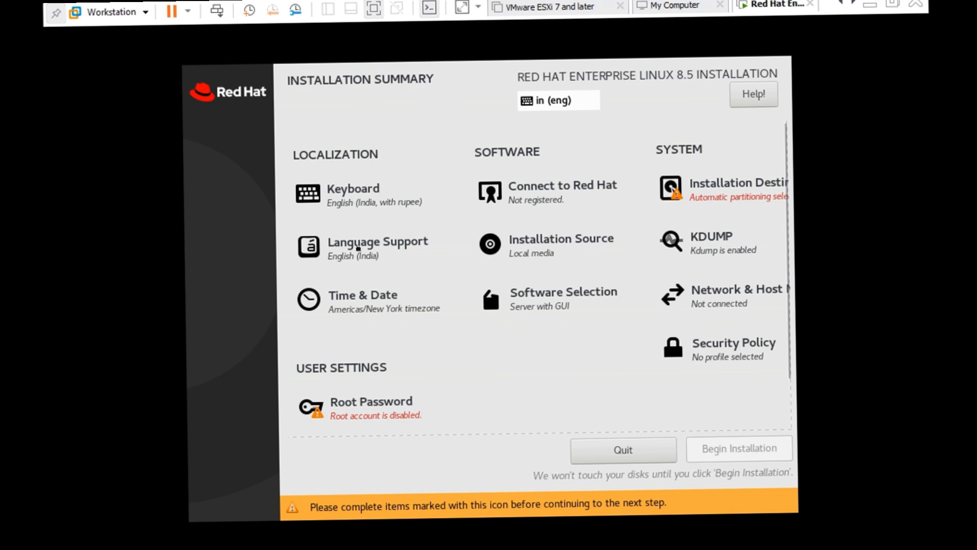
Leave Language Support unchanged and set the time zone to Asia/Kolkata by picking India
click(371, 248)
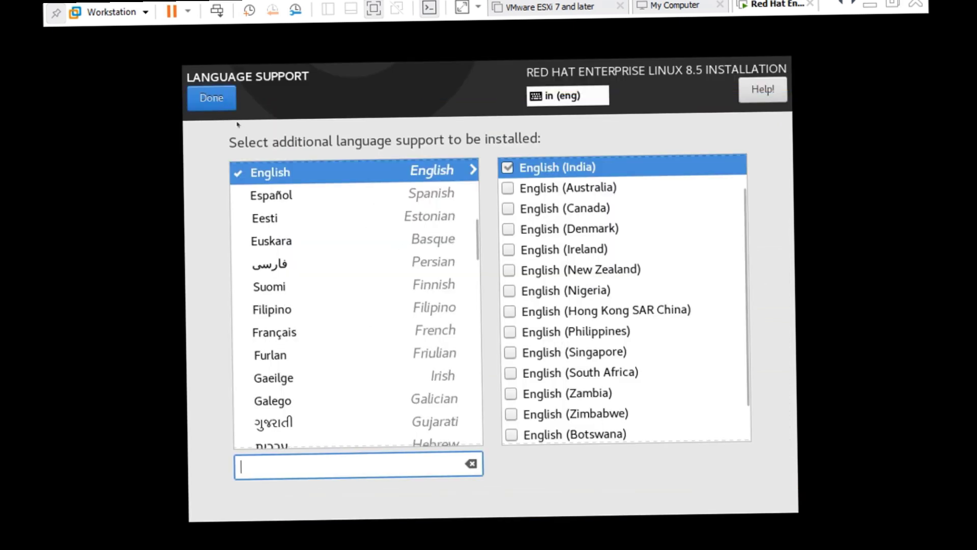
click(217, 96)
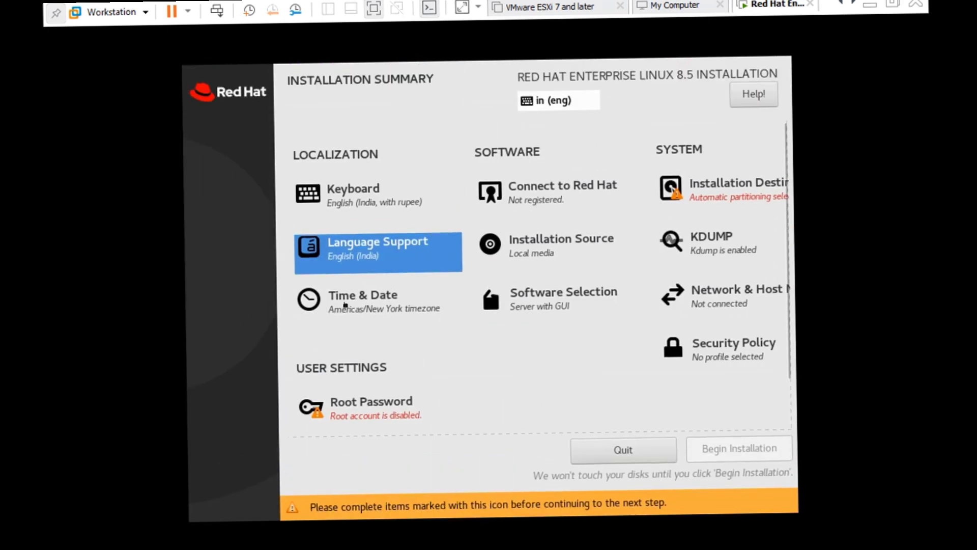
click(345, 300)
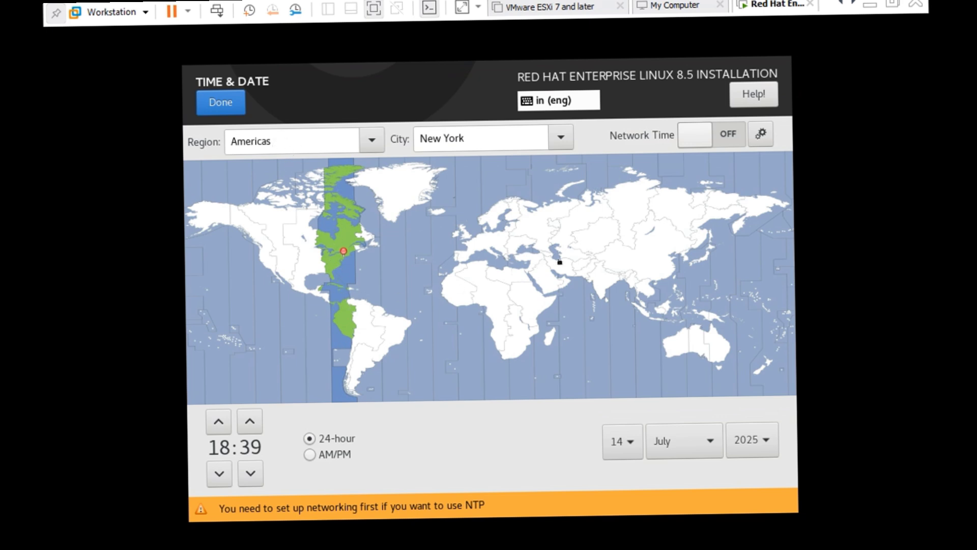
click(613, 280)
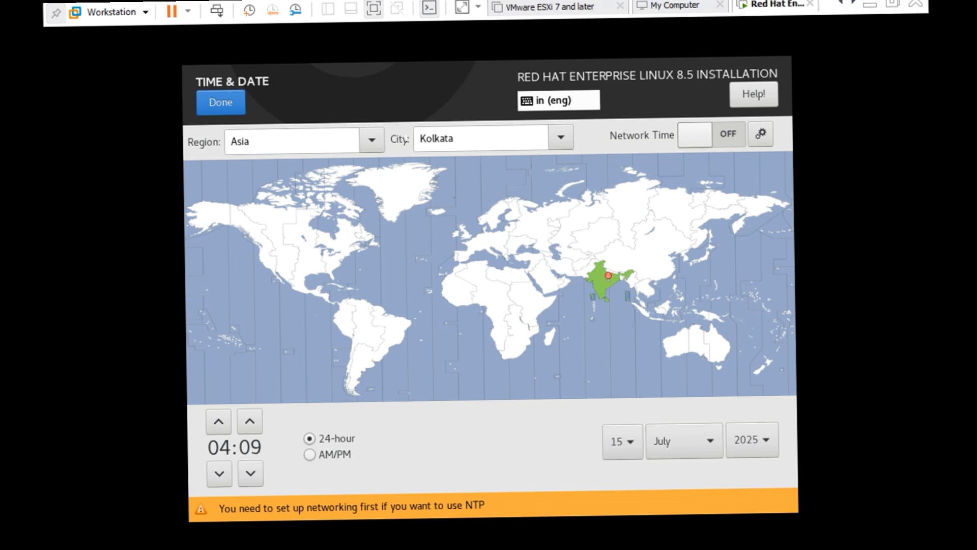
click(220, 104)
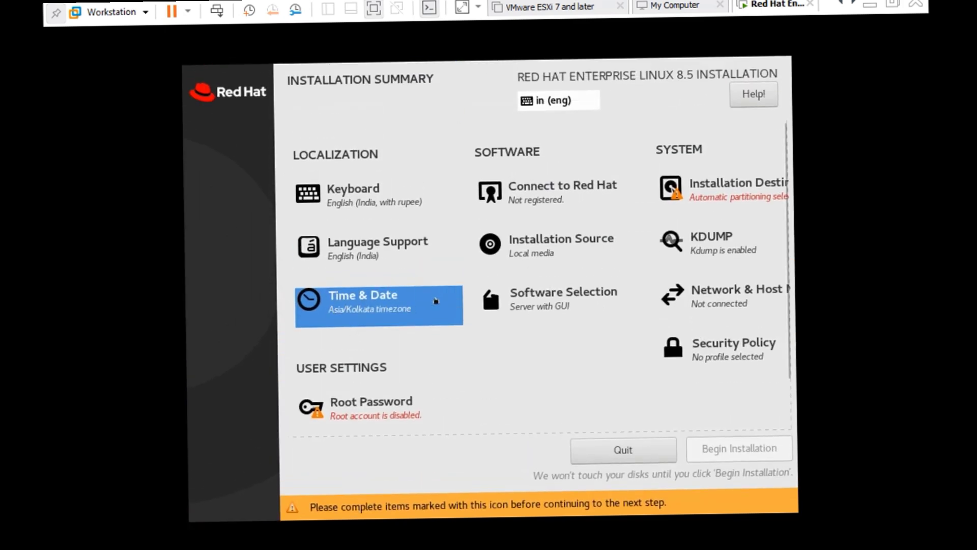
click(548, 195)
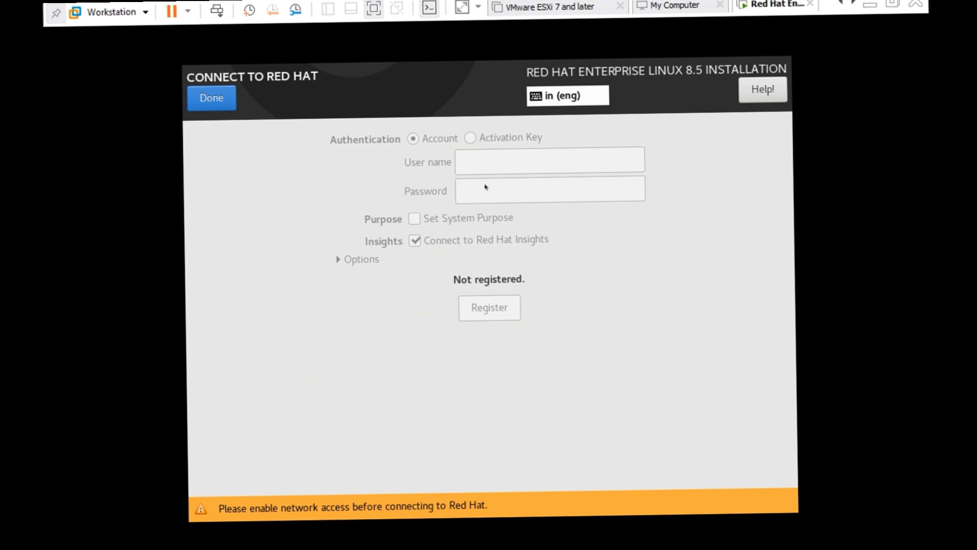
click(214, 104)
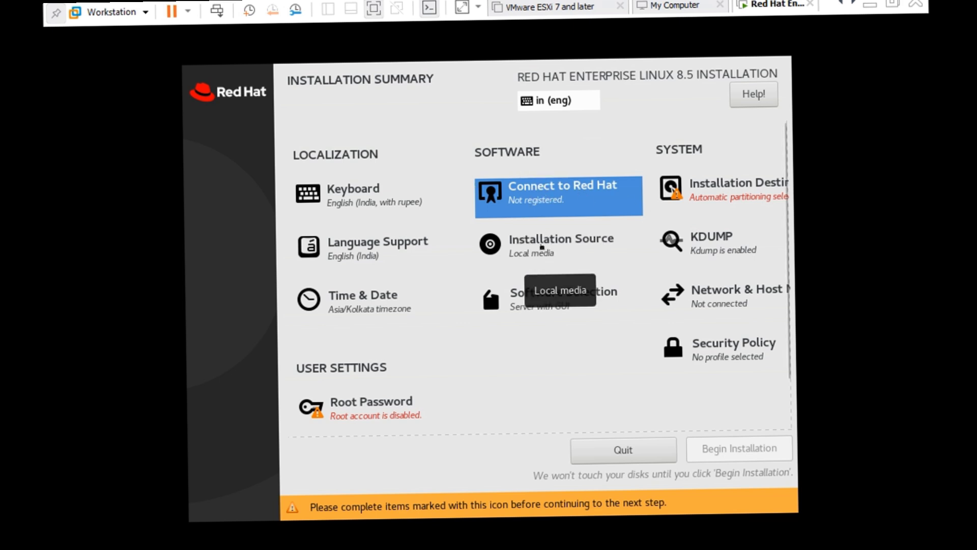
click(561, 249)
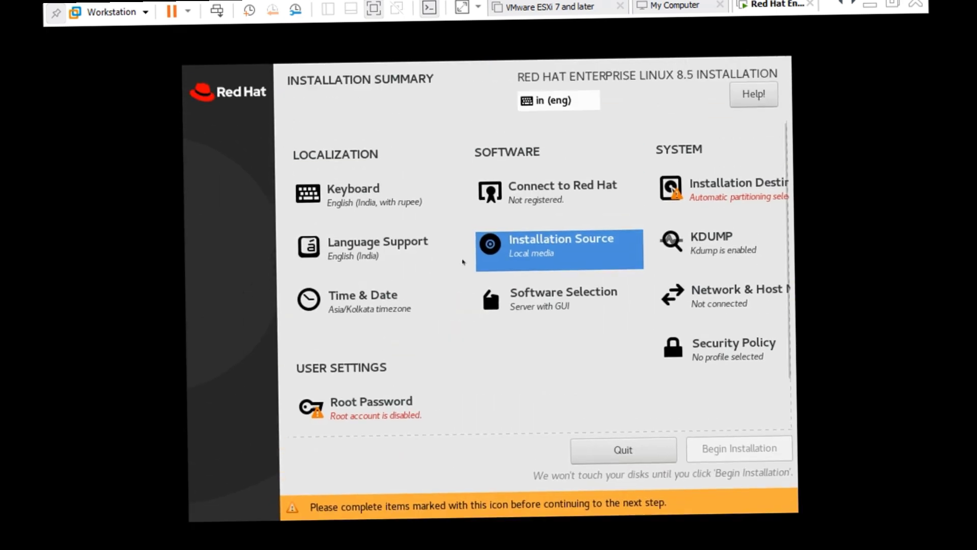
Tick .NET Core Development, then toggle FTP Server on and off, keeping Server with GUI
click(535, 301)
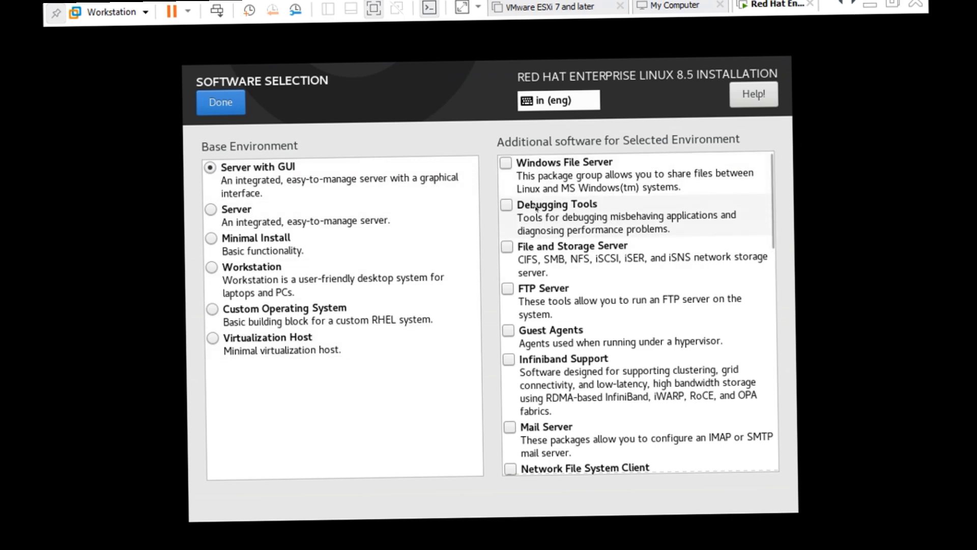
scroll(547, 324, down, 10)
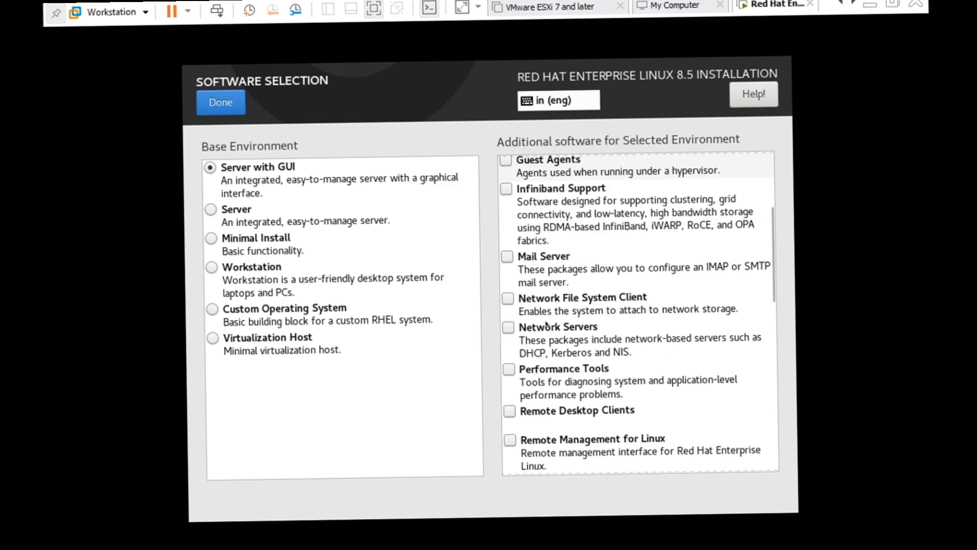
scroll(547, 330, down, 3)
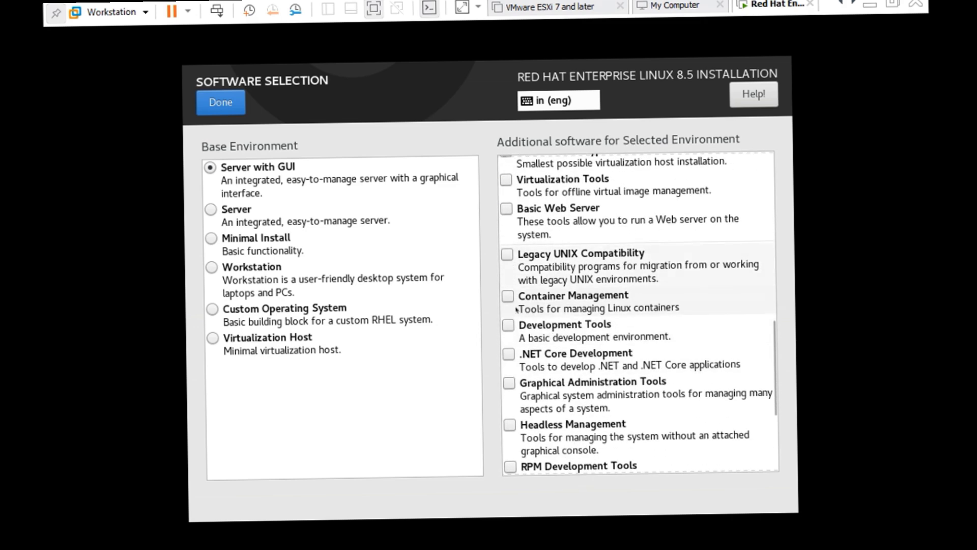
click(508, 354)
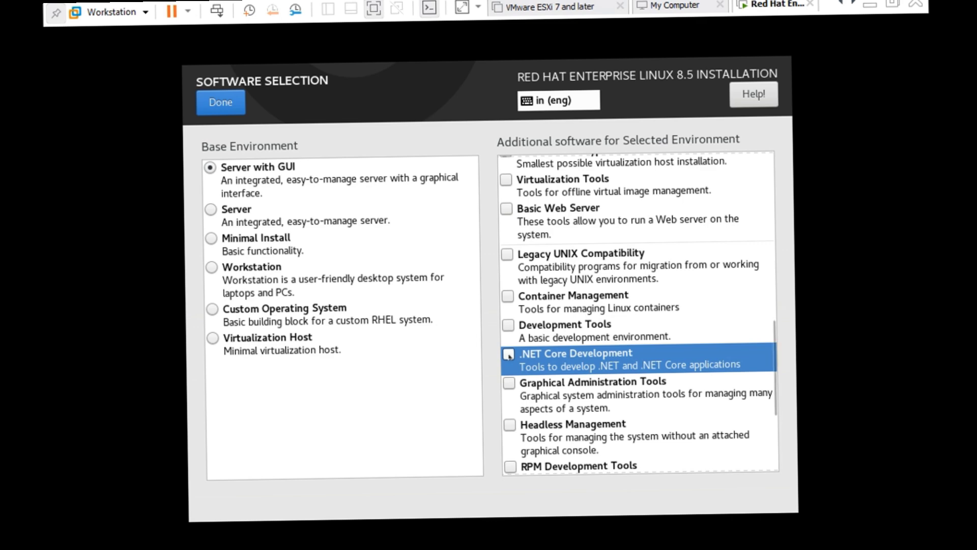
scroll(542, 334, up, 10)
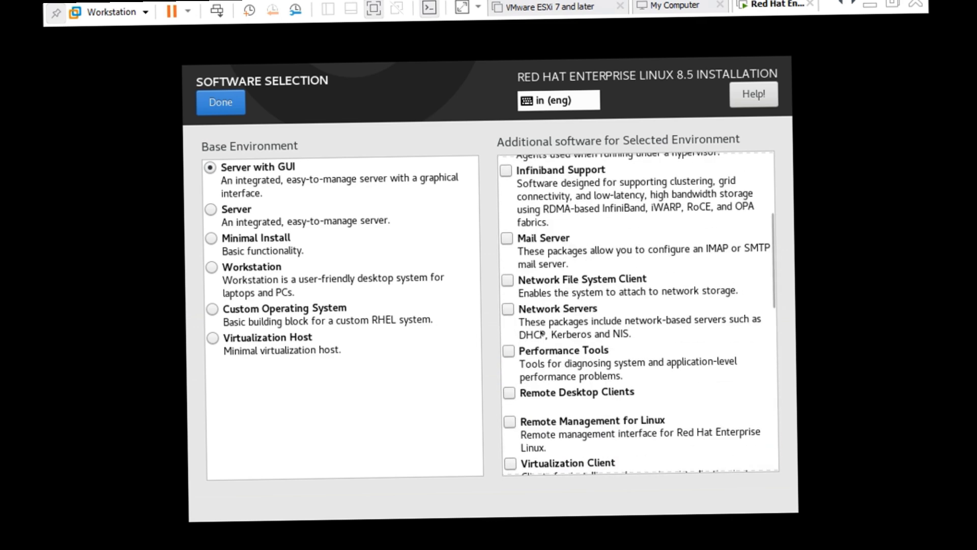
scroll(543, 334, up, 1)
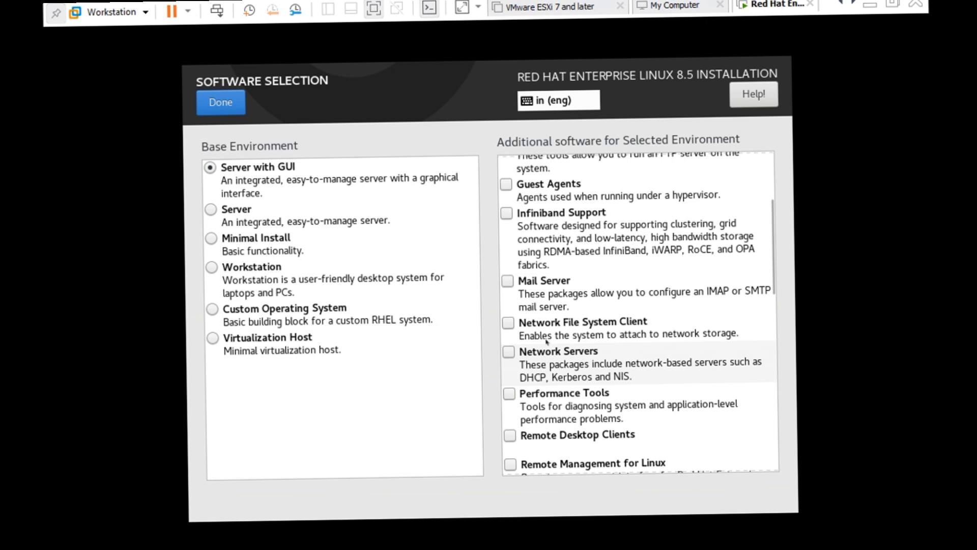
scroll(545, 285, up, 1)
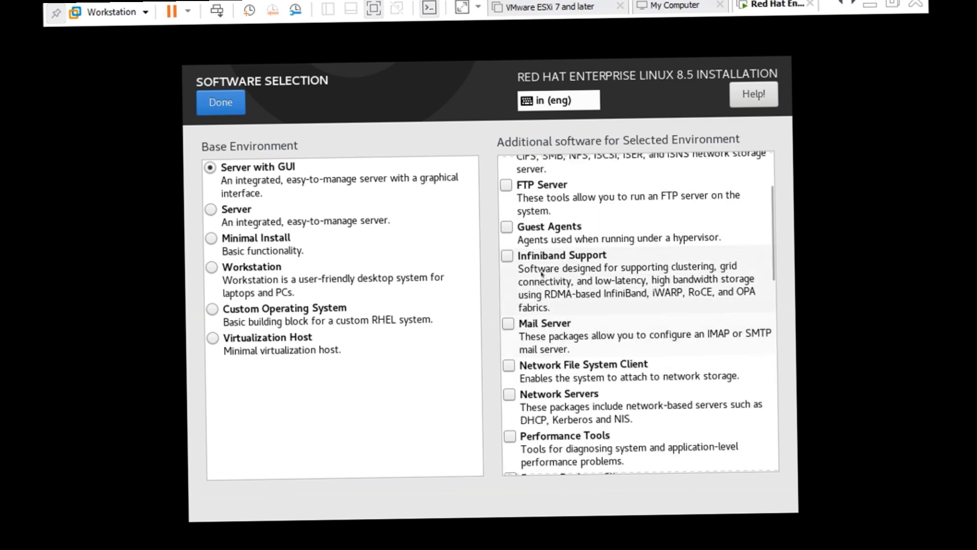
click(506, 187)
scroll(556, 208, up, 1)
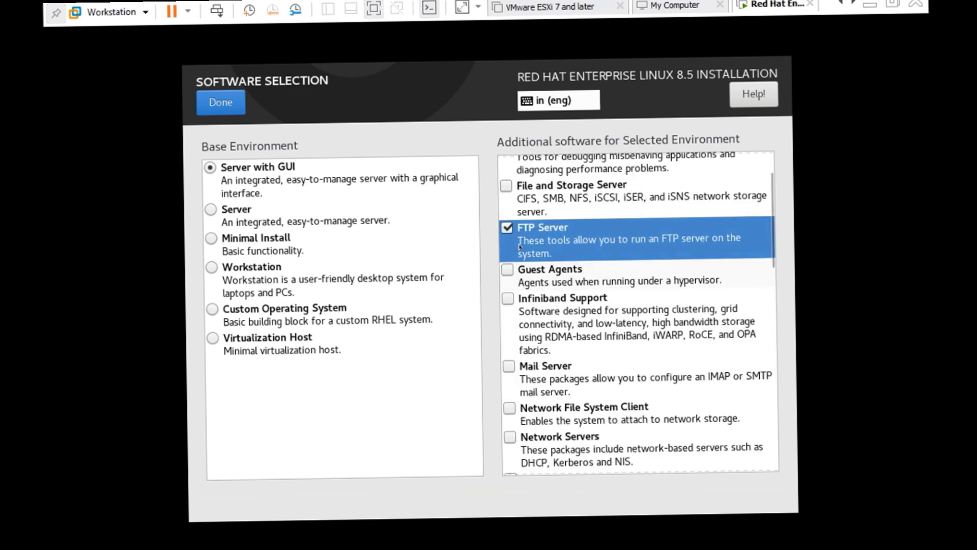
click(507, 227)
scroll(557, 252, up, 1)
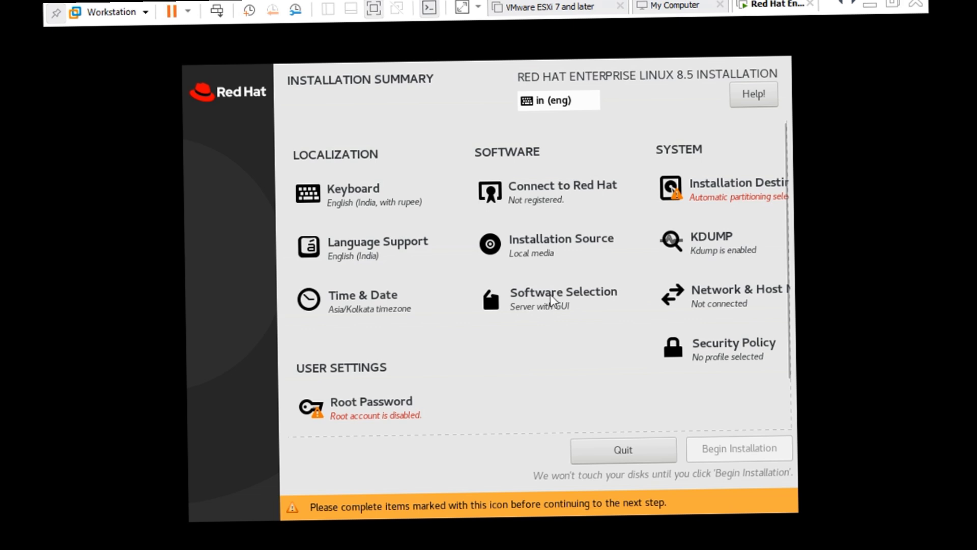
Open Installation Destination and toggle the 20 GiB local disk sda off
click(708, 191)
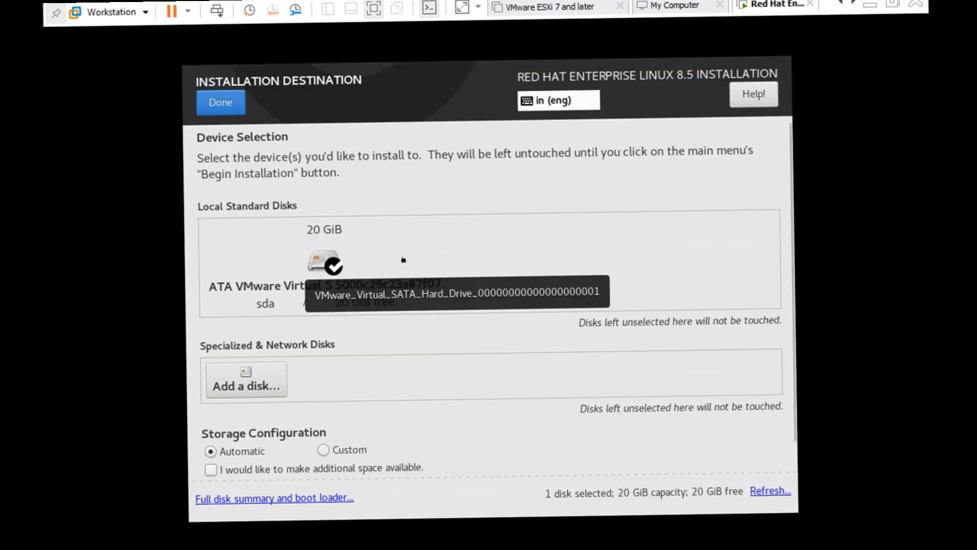
click(308, 265)
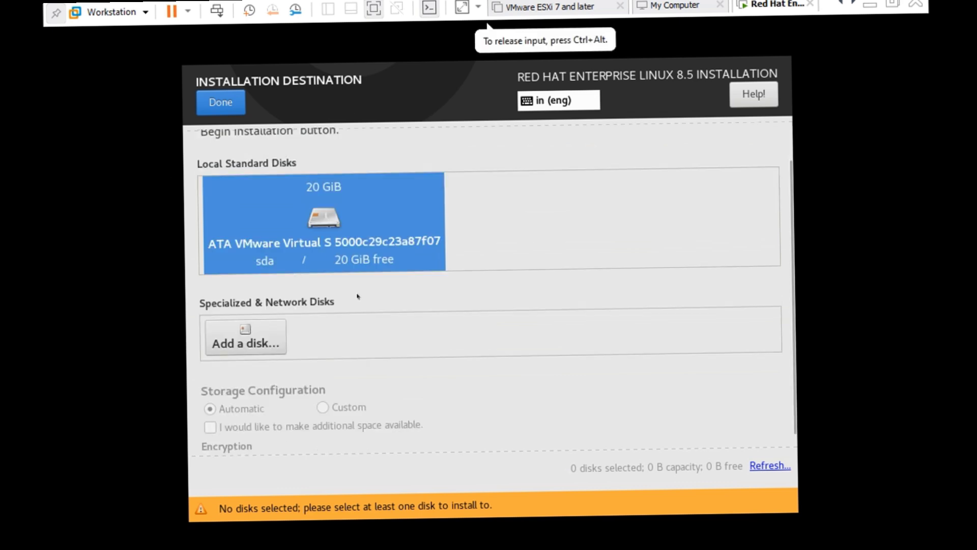
scroll(359, 298, down, 2)
scroll(338, 282, up, 2)
scroll(330, 284, down, 3)
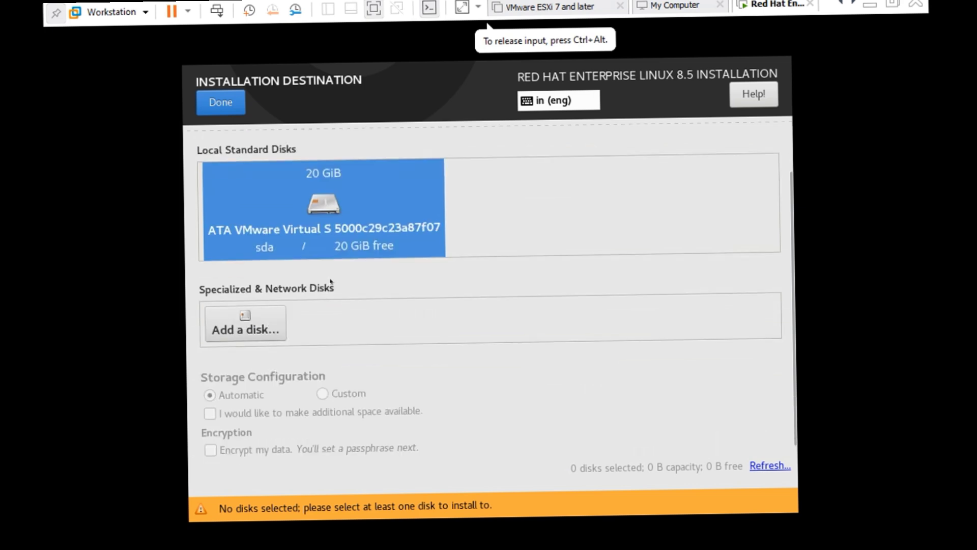
Open Add a disk and check the Search By options, keeping None
click(249, 330)
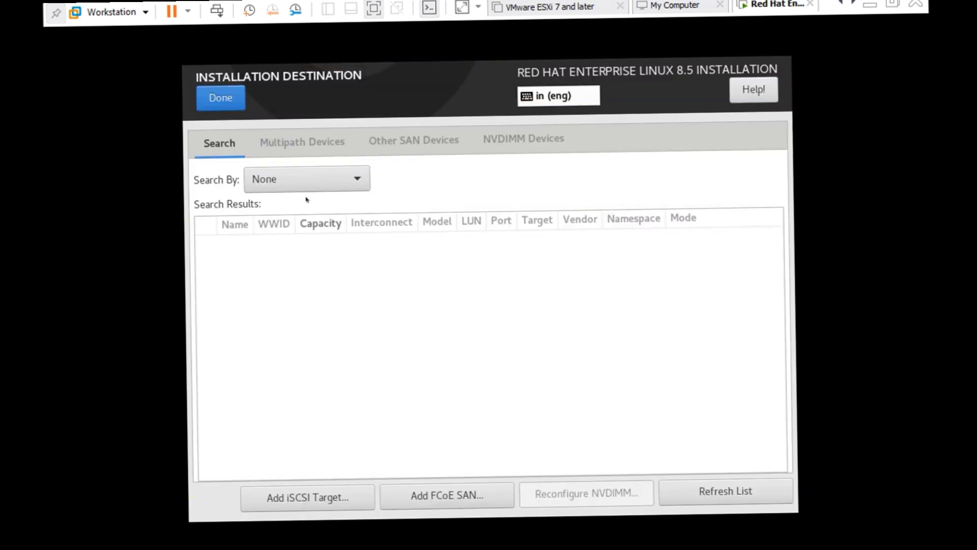
click(300, 184)
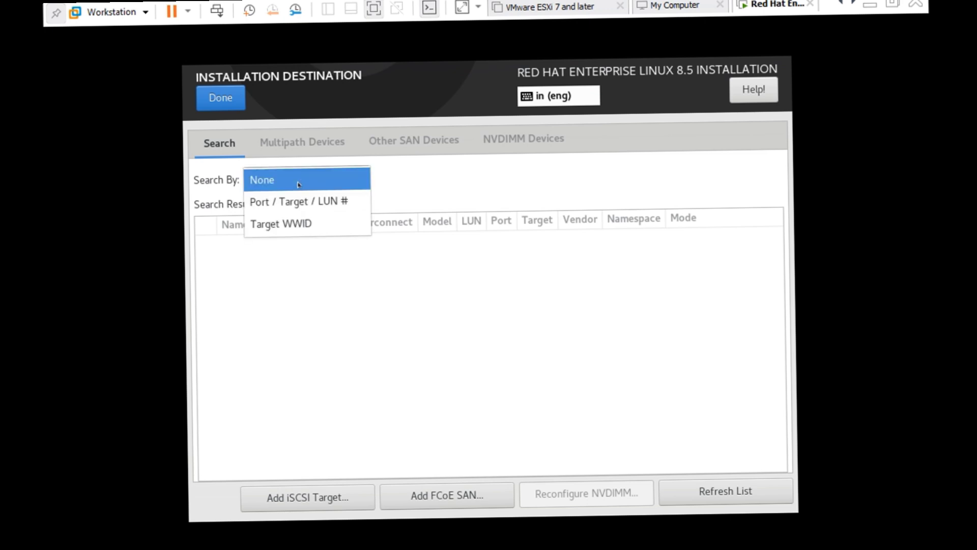
click(299, 184)
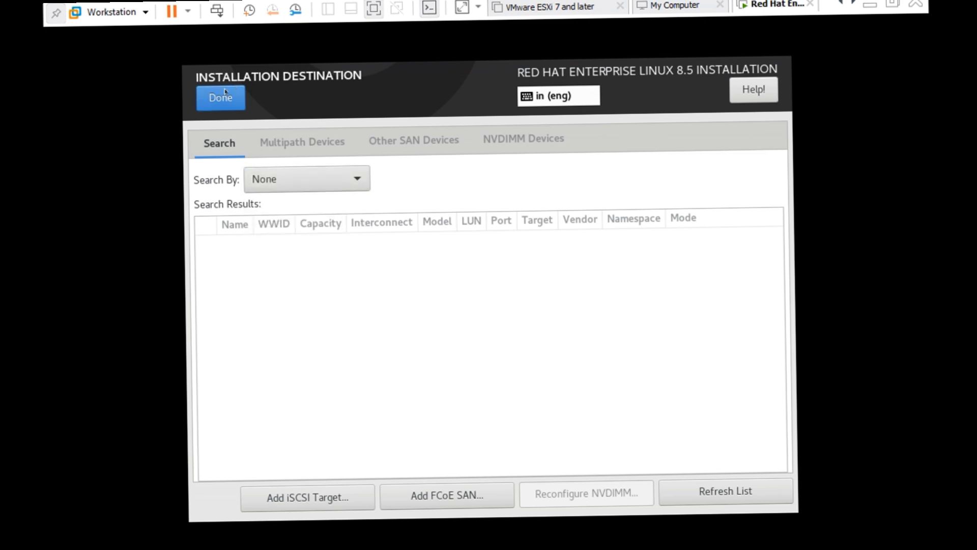
Close the specialized disks page with Done so the 20 GiB sda disk is selected
click(224, 94)
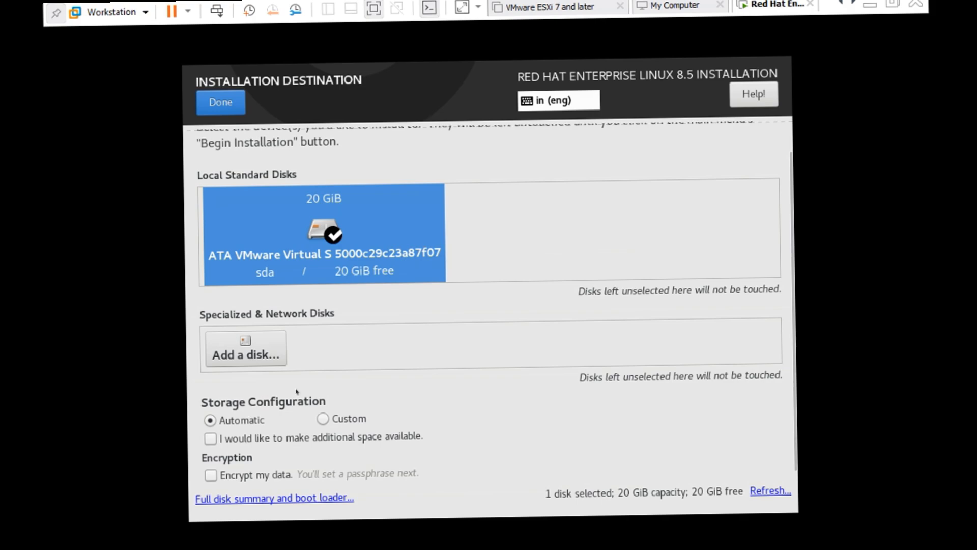
Minimize VMware, launch Notepad from the Windows search, and maximize its window
click(874, 5)
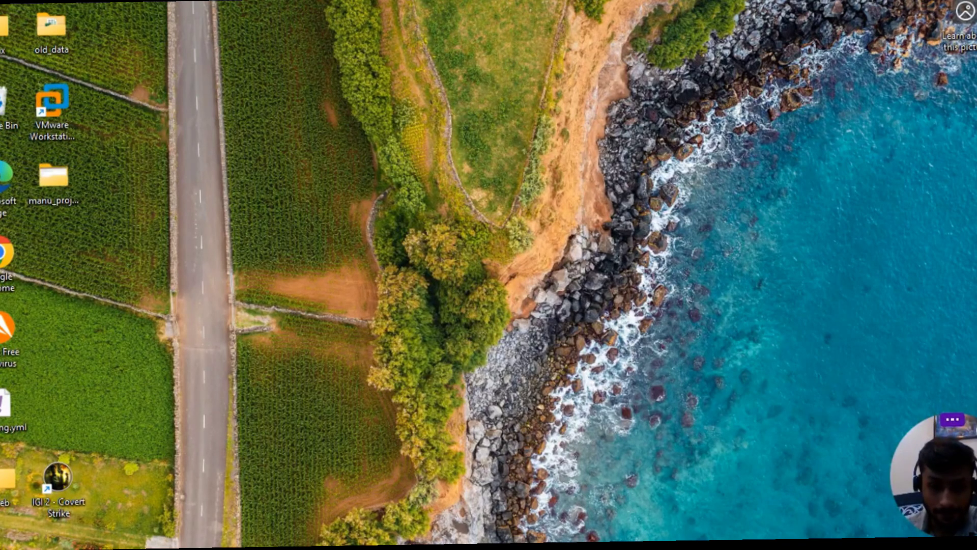
key(super)
text(not)
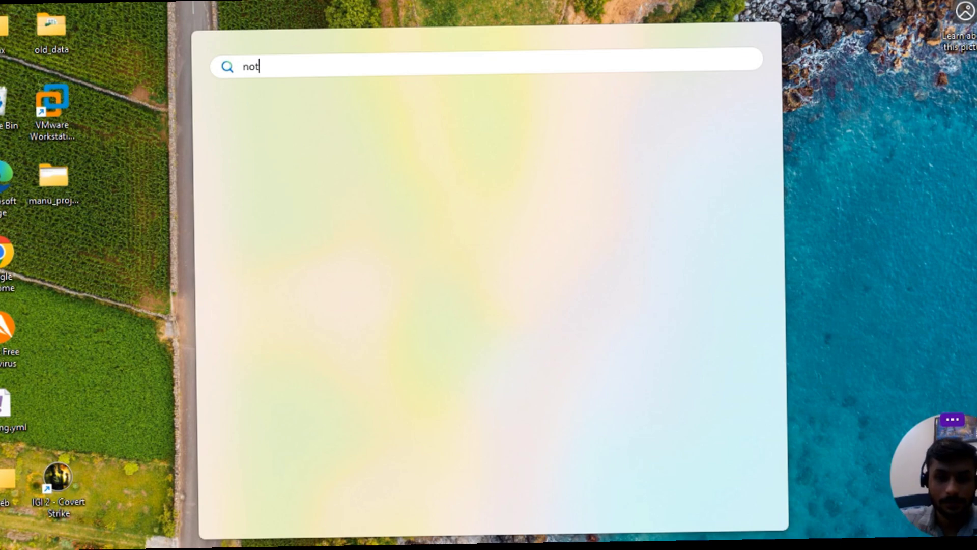
text(pad)
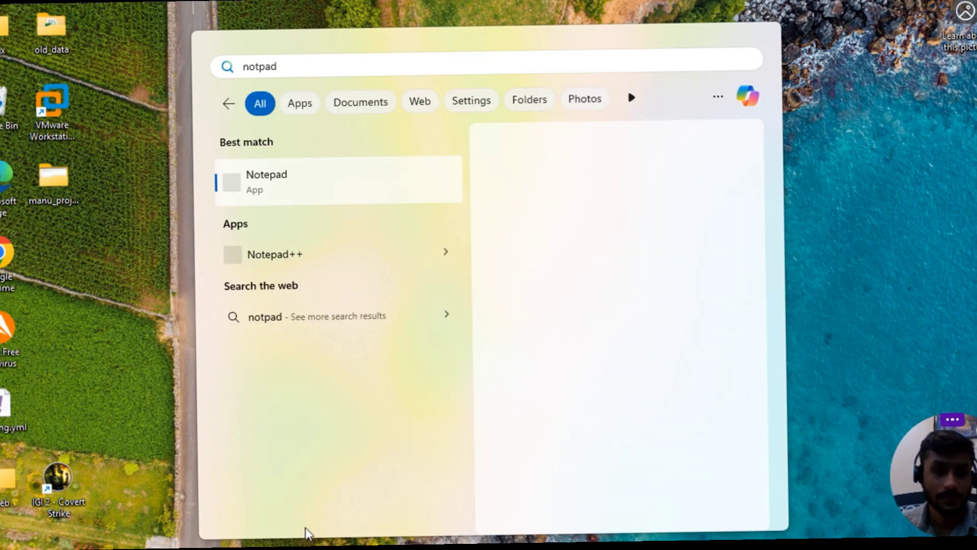
key(Escape)
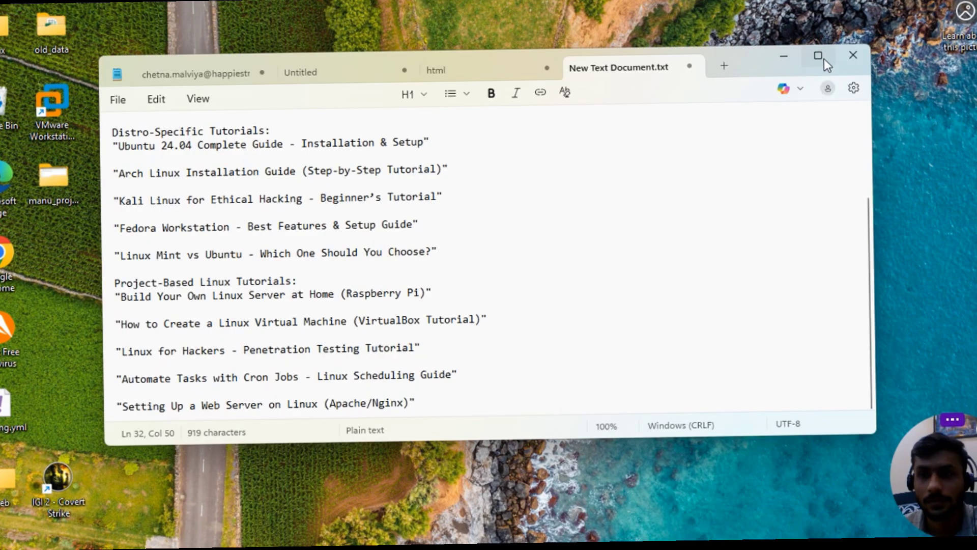
click(821, 57)
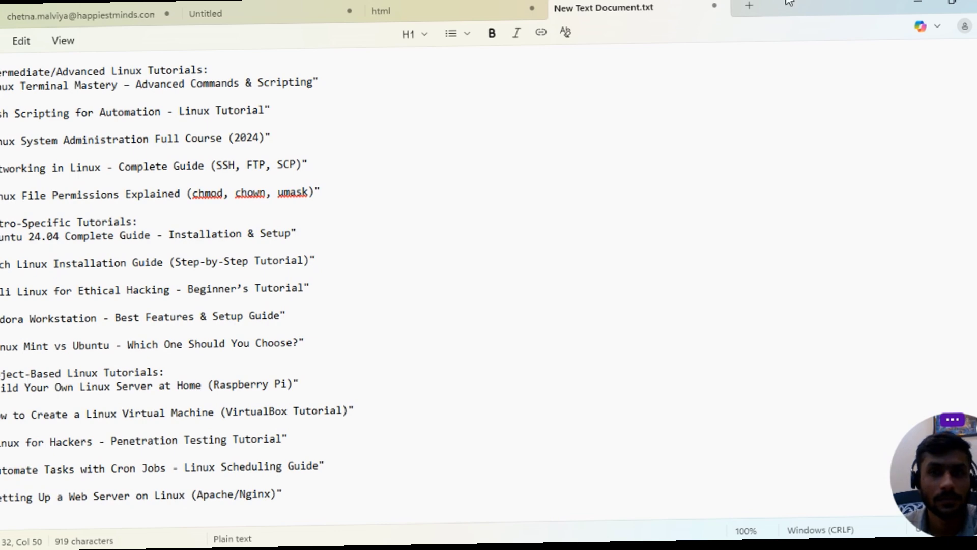
Open a new Notepad tab and type the note 'GUI ----> 1300+ RPM'
click(751, 6)
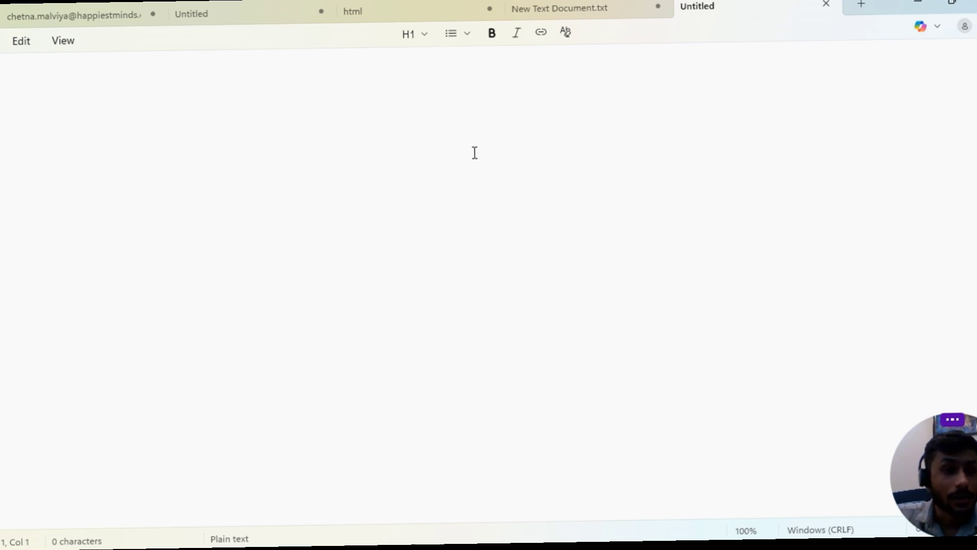
key(Return)
key(BackSpace)
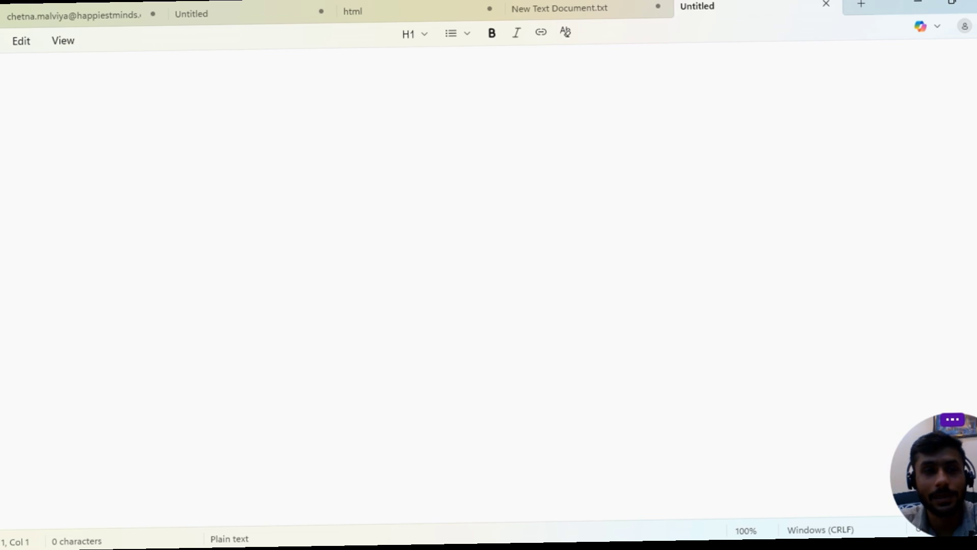
text(GUI)
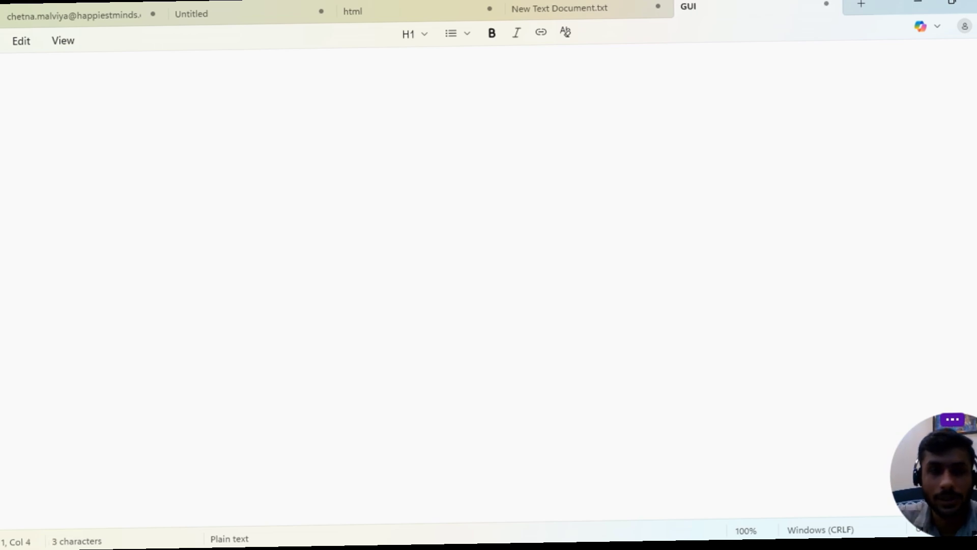
text( ----><)
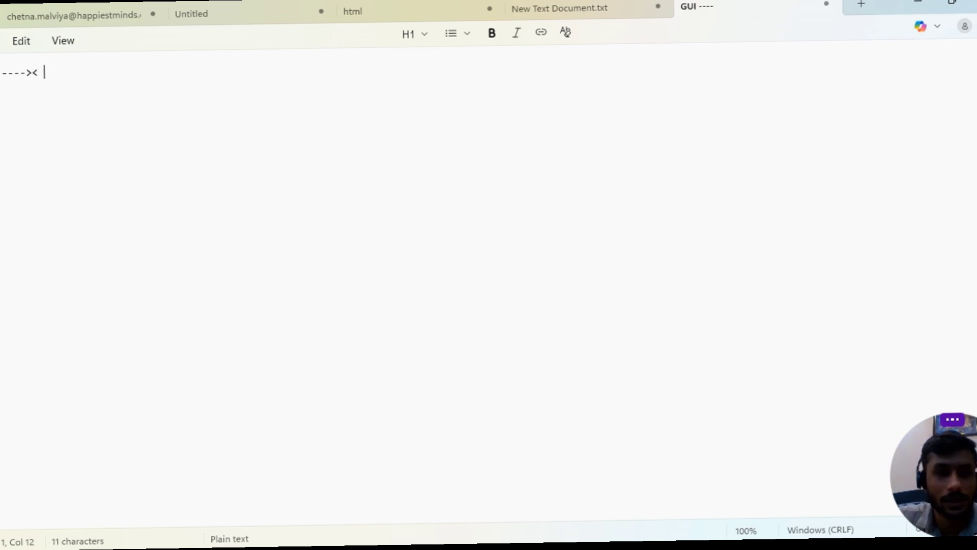
key(BackSpace)
key(BackSpace)
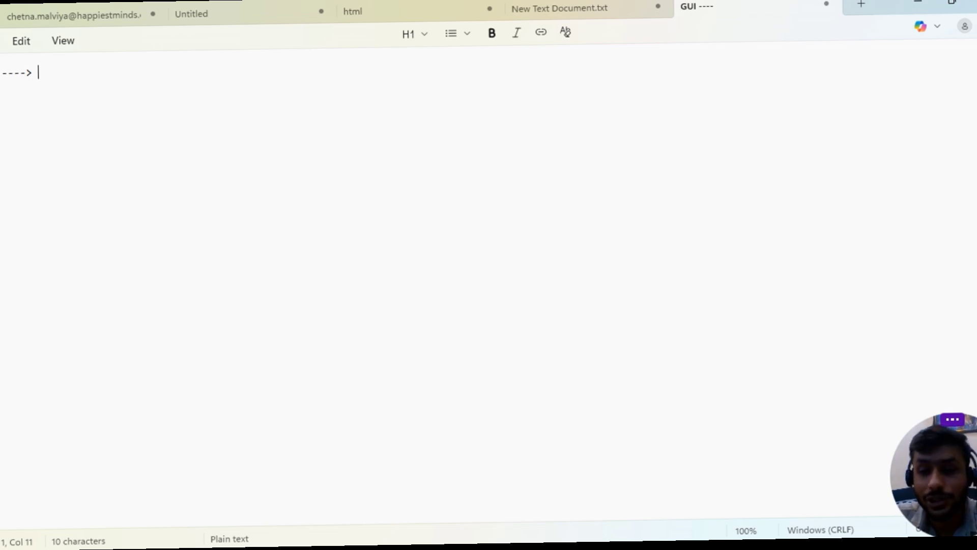
text(1300)
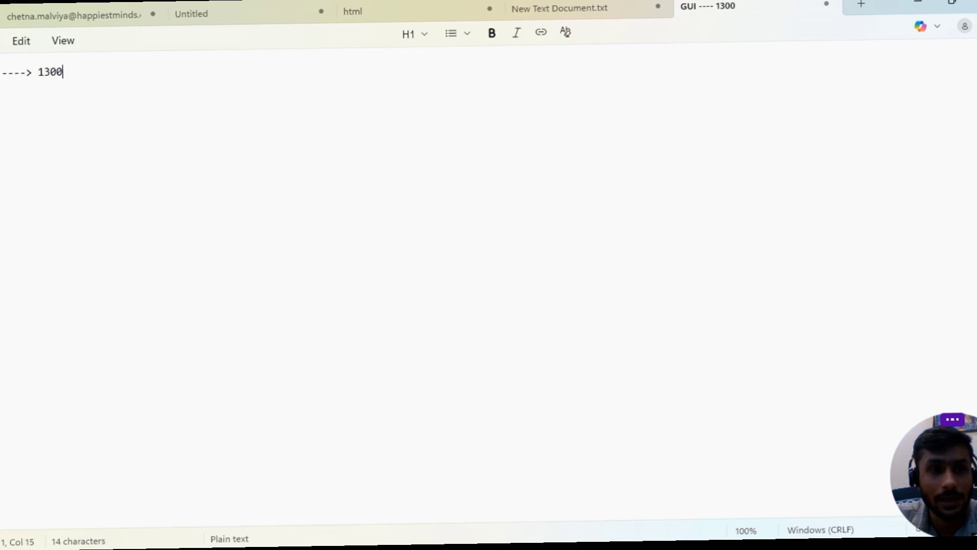
text(+)
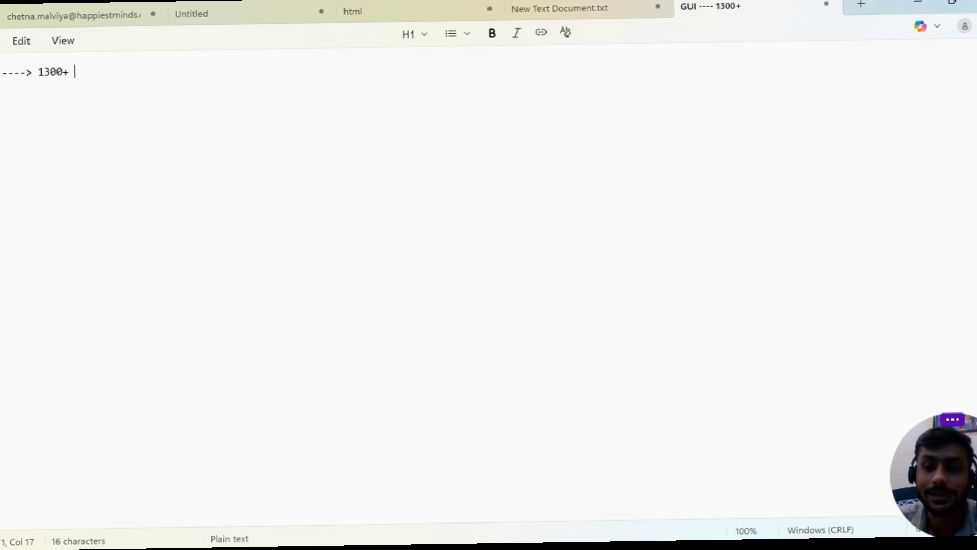
key(Return)
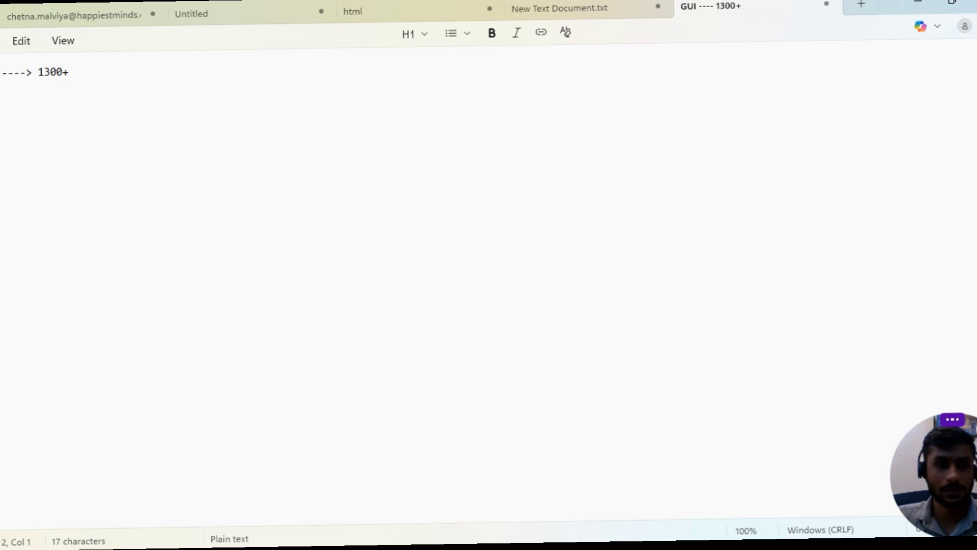
key(Left)
text(RPM)
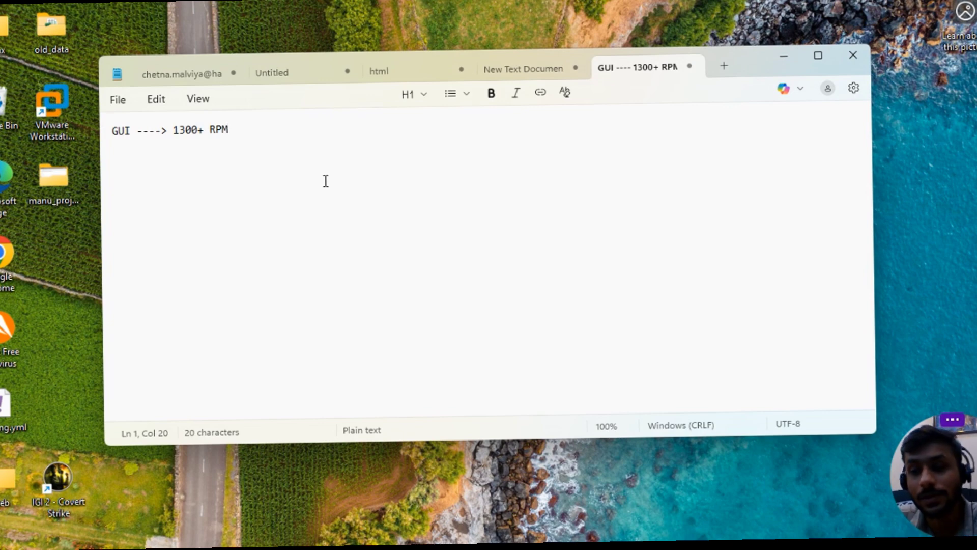
Add a second Notepad line reading 'CLI ----> 450 RPM', fixing the typos
key(Return)
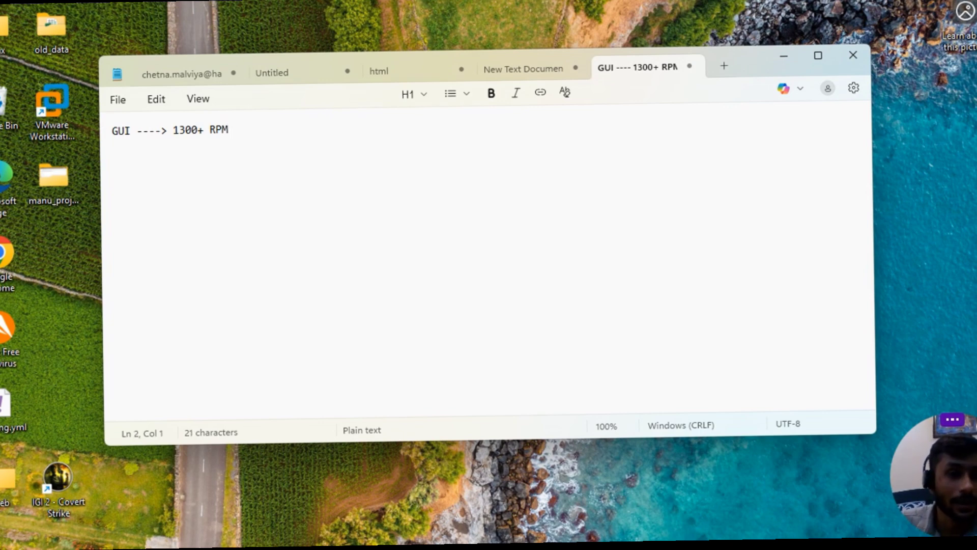
text(CLI)
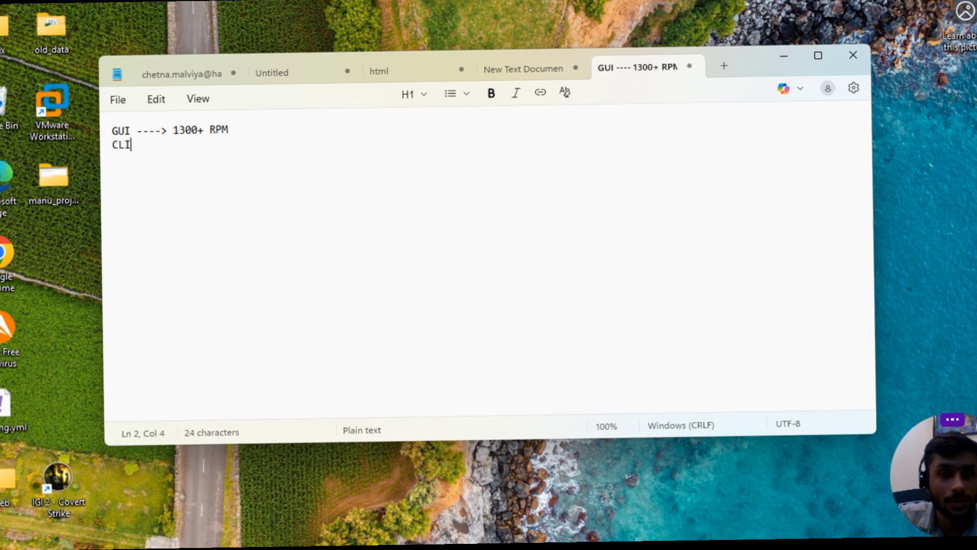
text( ----> )
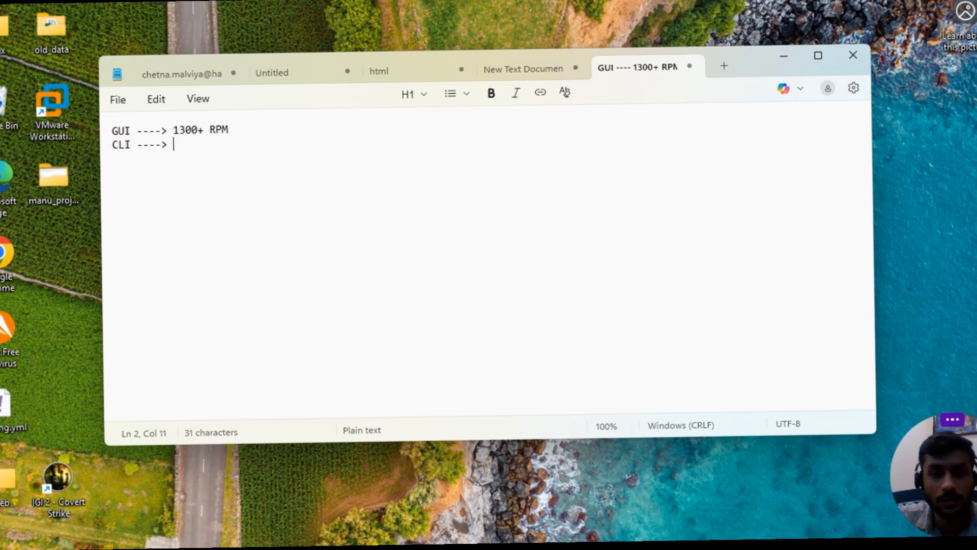
text(45)
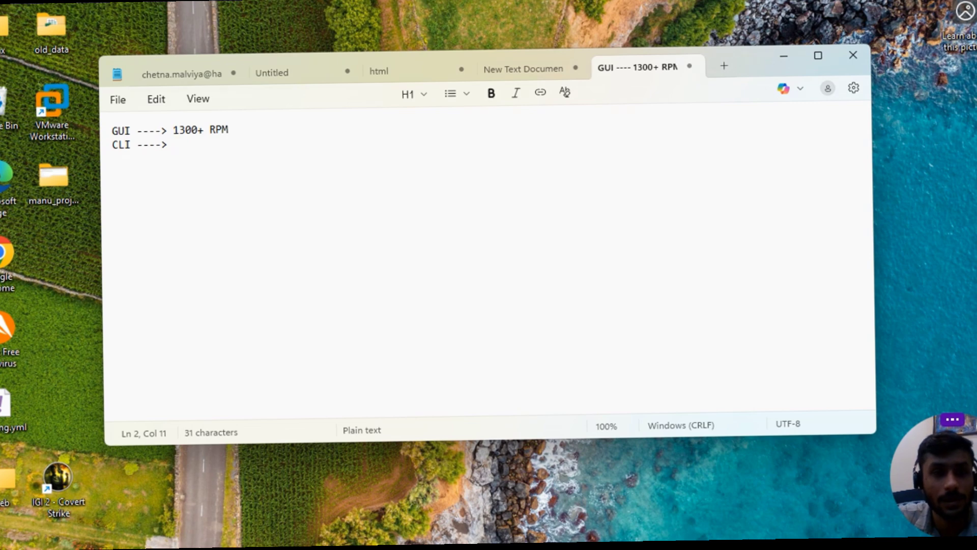
text(450)
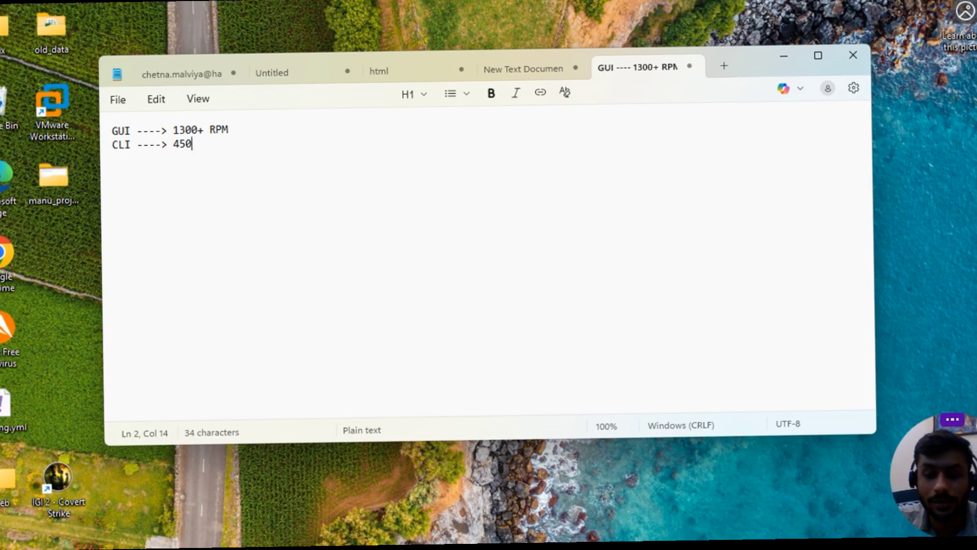
text(RM)
key(BackSpace)
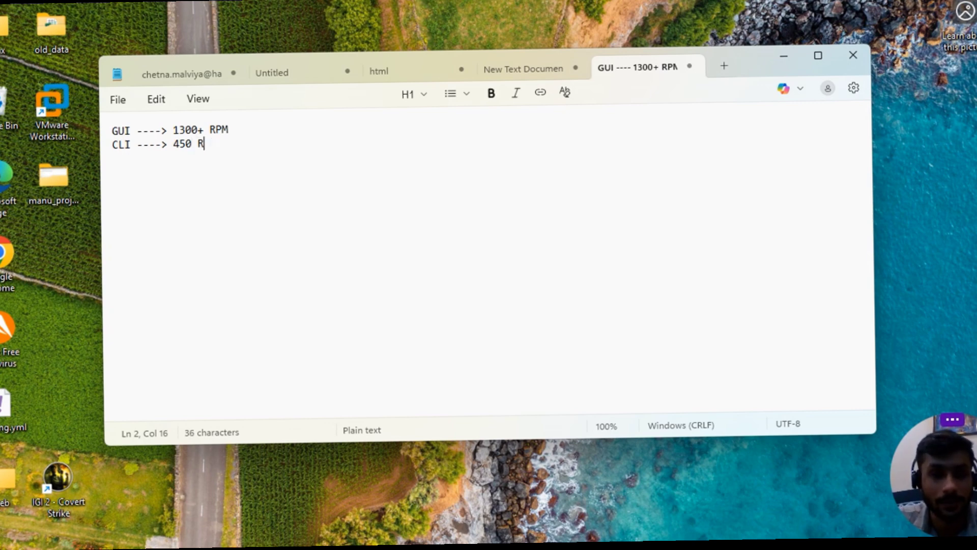
text(R)
key(BackSpace)
text(Pm)
key(BackSpace)
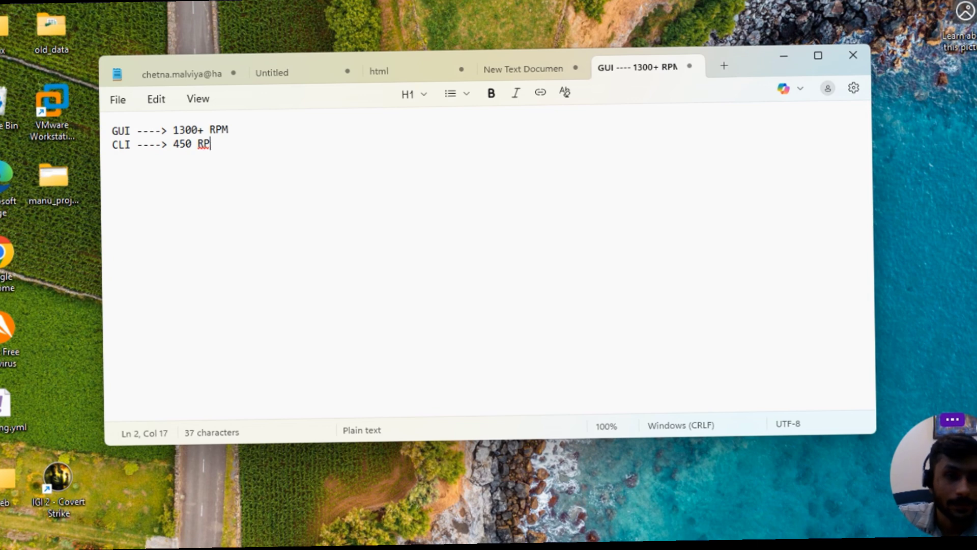
text(M)
Leave a blank line and type the note 'FTP -----> 5'
key(Return)
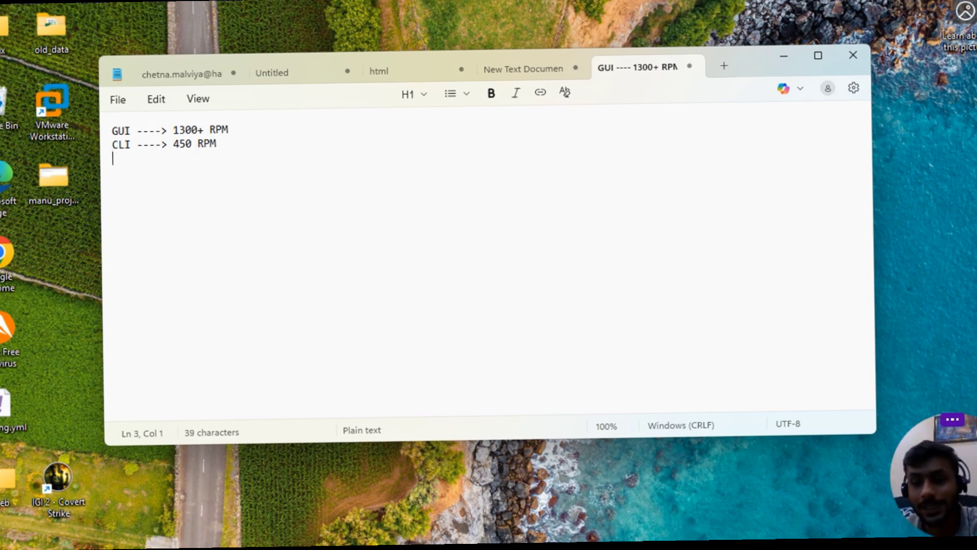
key(Return)
key(Return)
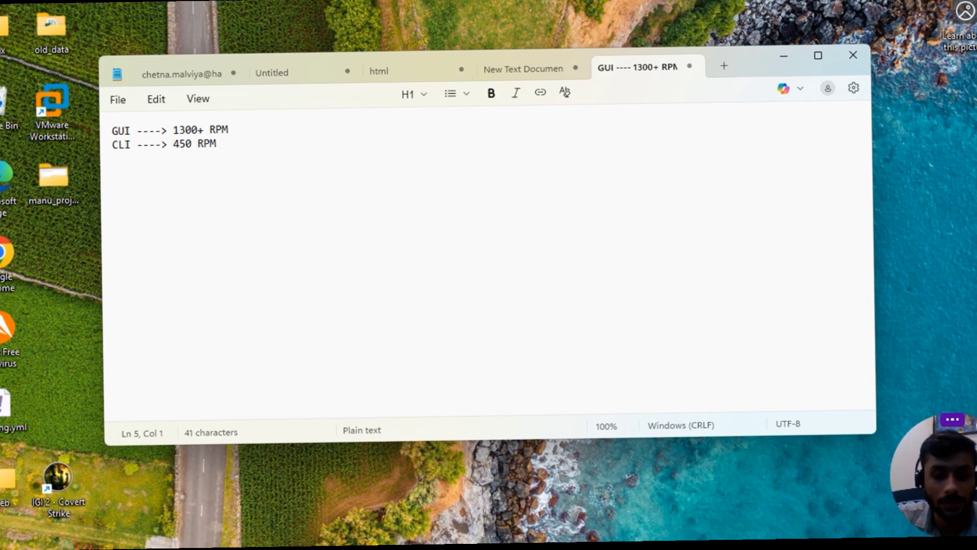
text(FTP )
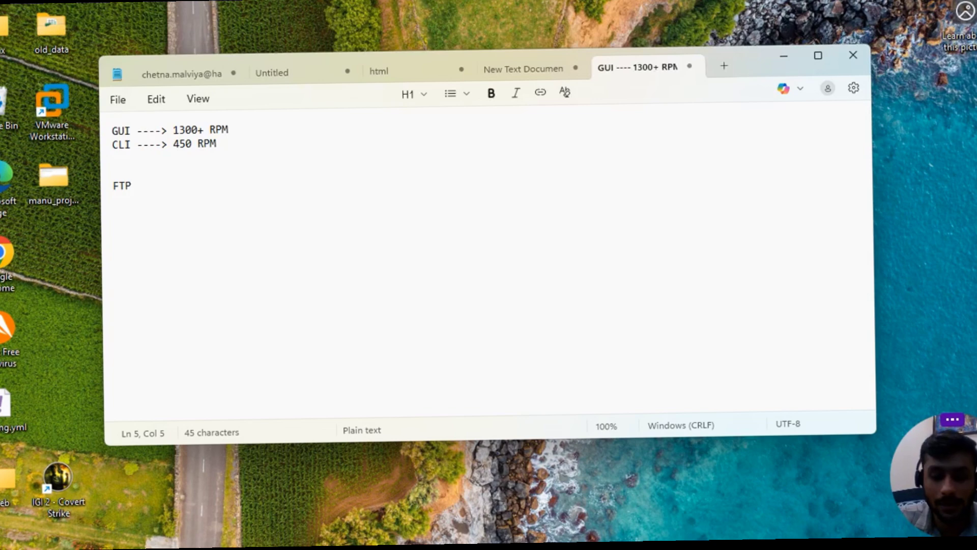
text(-----> )
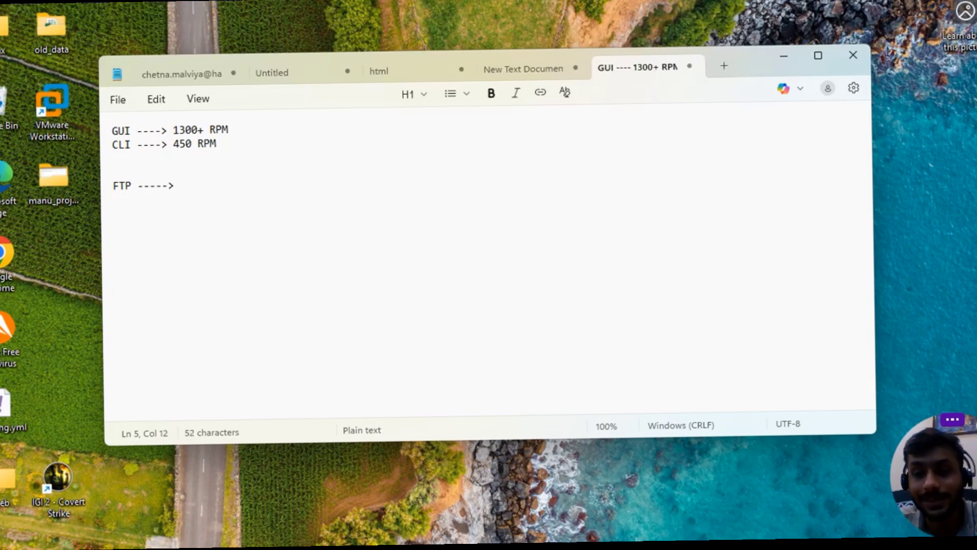
text(5)
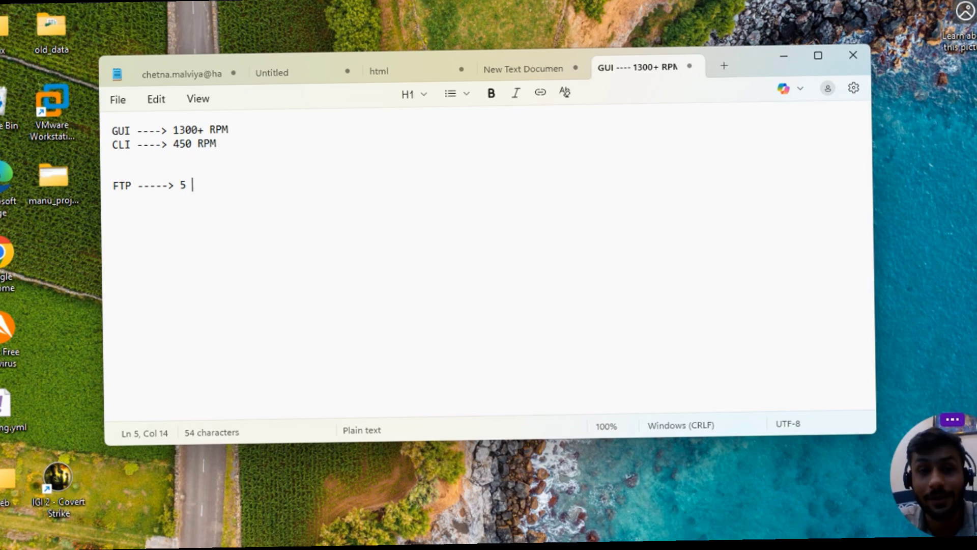
Append '----->> 1305+' to the end of the GUI line
key(Up)
key(Up)
key(Up)
key(Up)
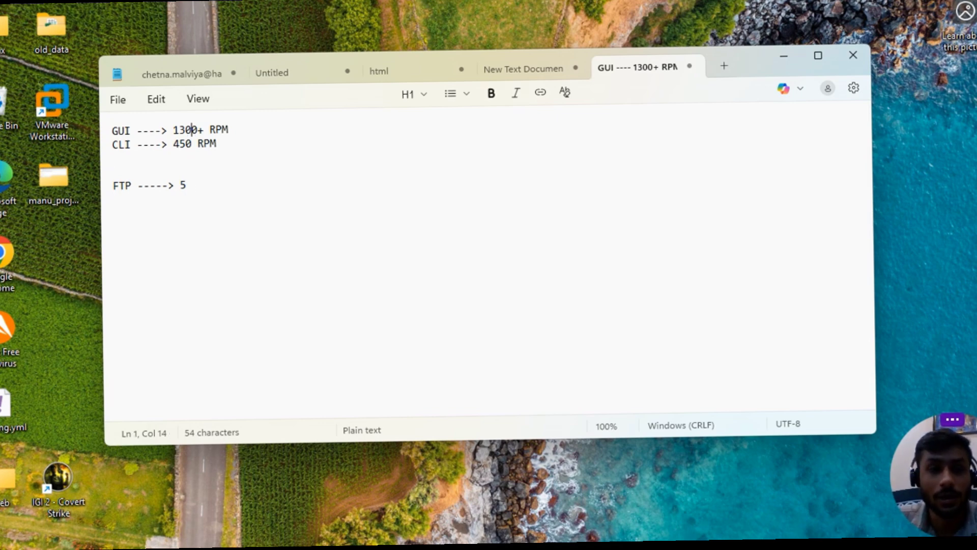
key(End)
text(-----)
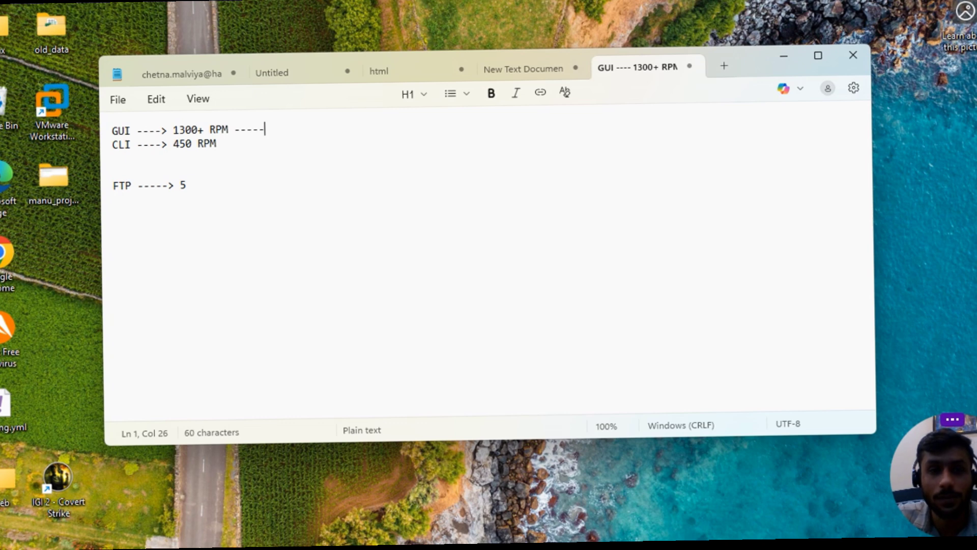
text(>>)
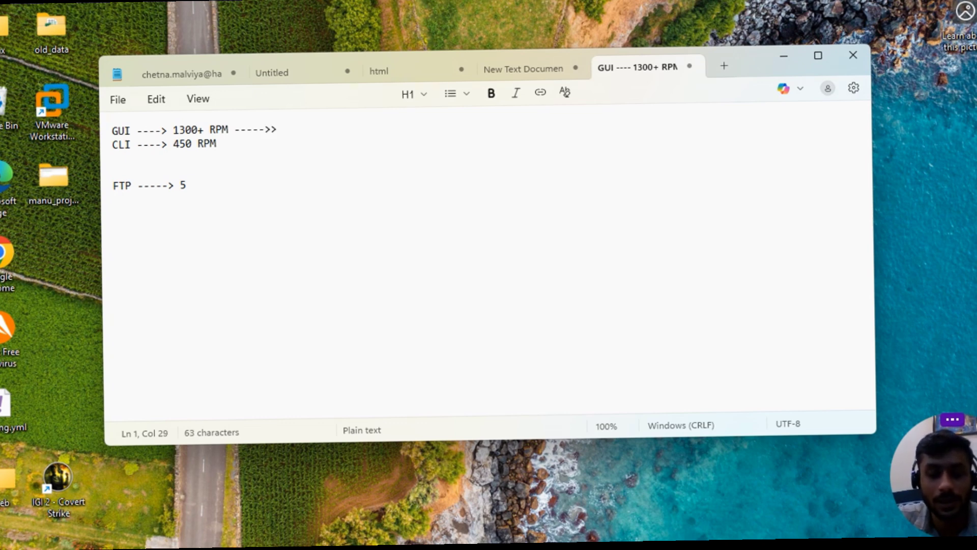
text( 1300)
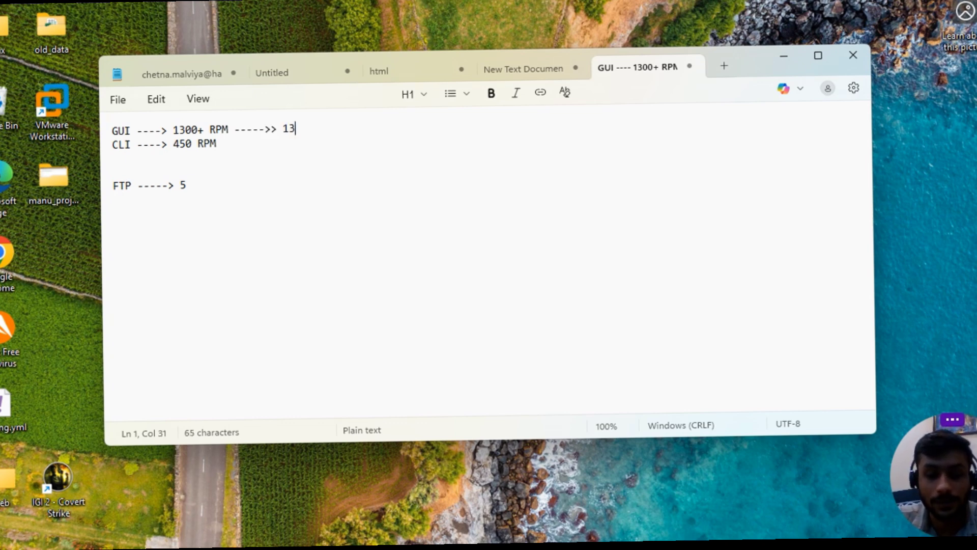
key(BackSpace)
text(5)
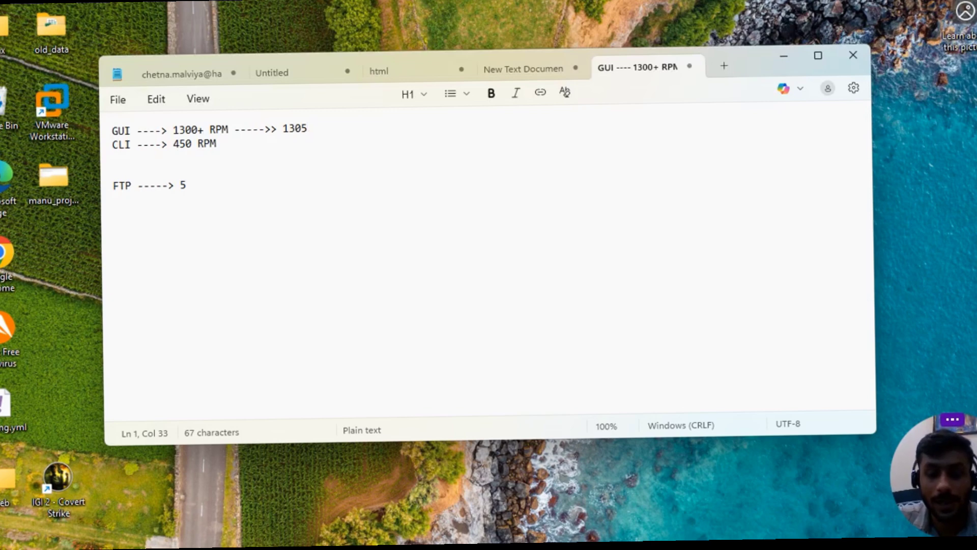
text(+)
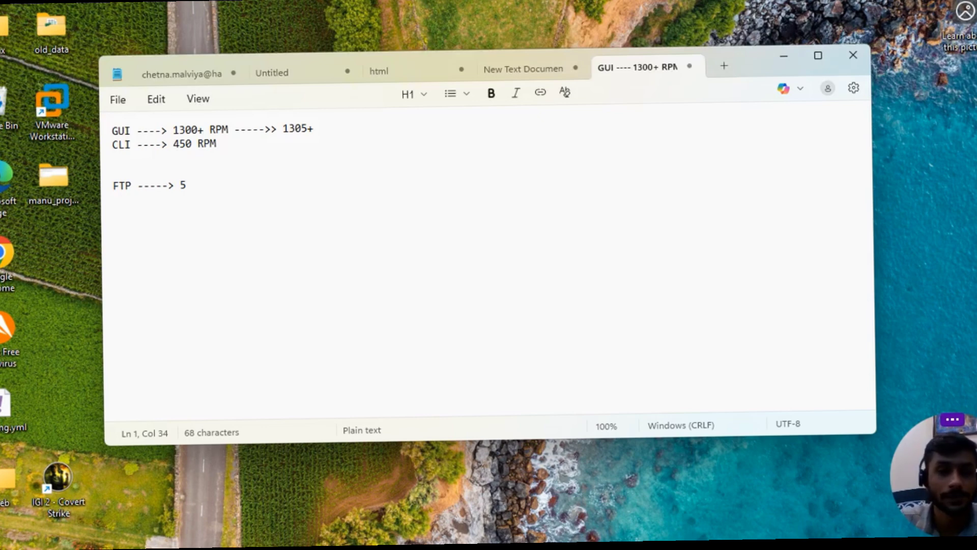
key(Down)
key(Down)
key(Up)
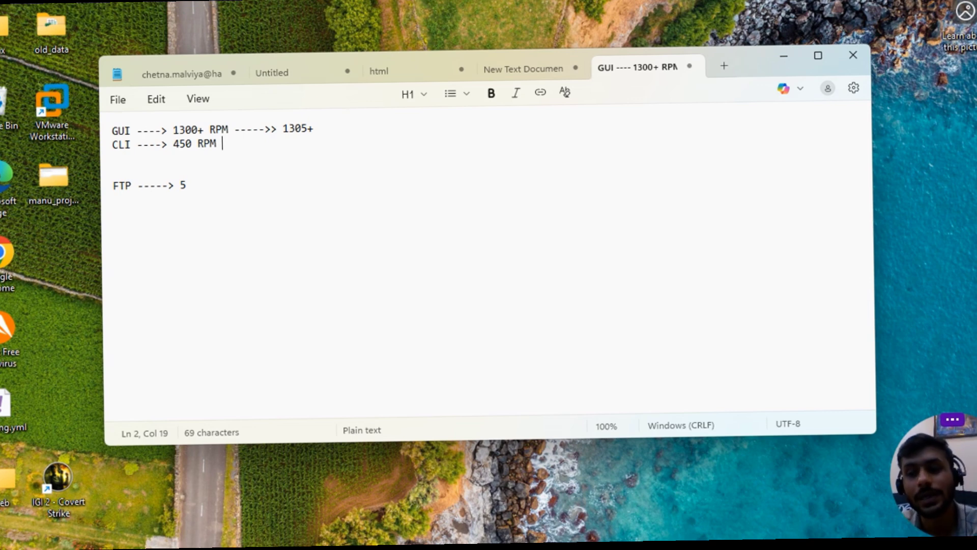
key(Down)
key(Down)
key(Down)
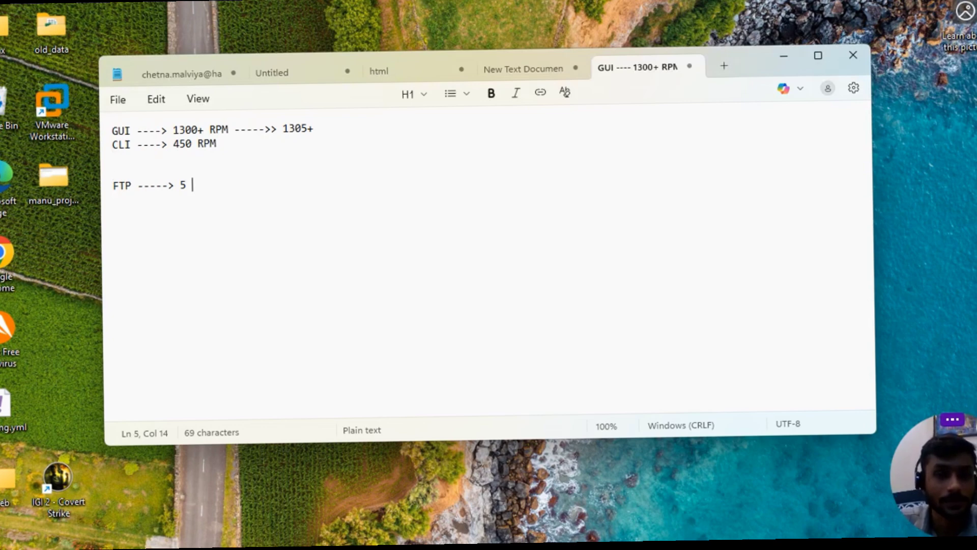
Below the FTP note, list 'auto' and '/' on separate lines
key(alt+Tab)
click(328, 188)
key(Return)
key(Return)
key(Return)
key(Return)
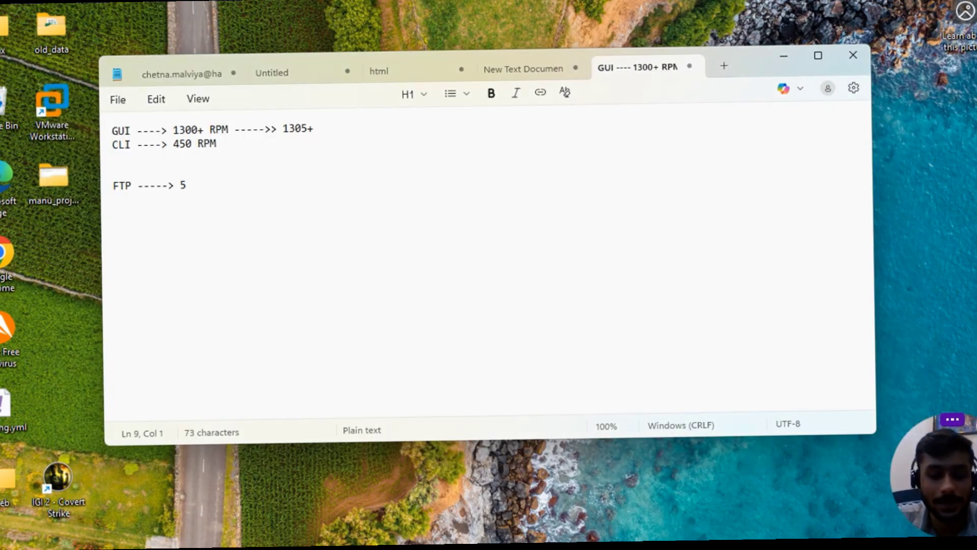
text(auto)
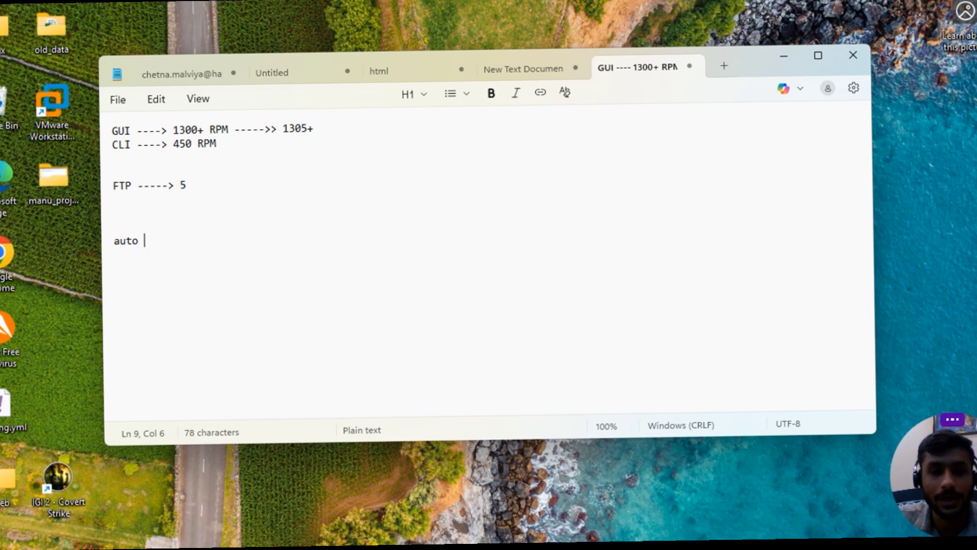
key(Return)
key(Return)
key(BackSpace)
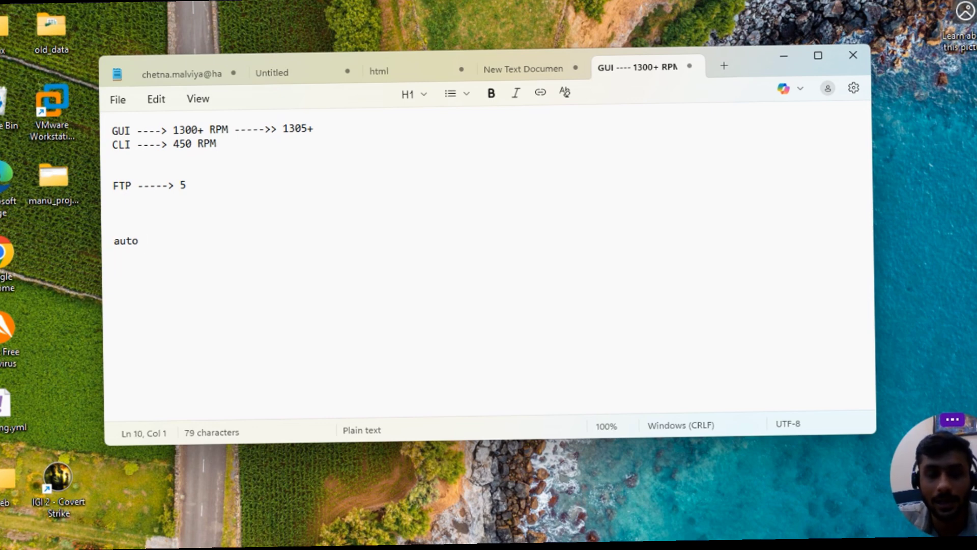
text(/)
key(Return)
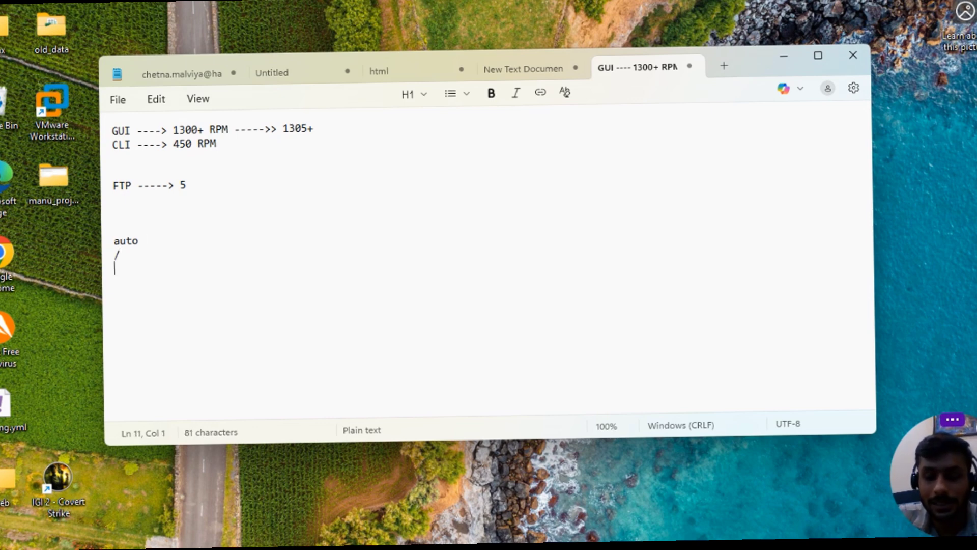
Continue the list with /home, /var and /opt, then return to the VM
text(/homer)
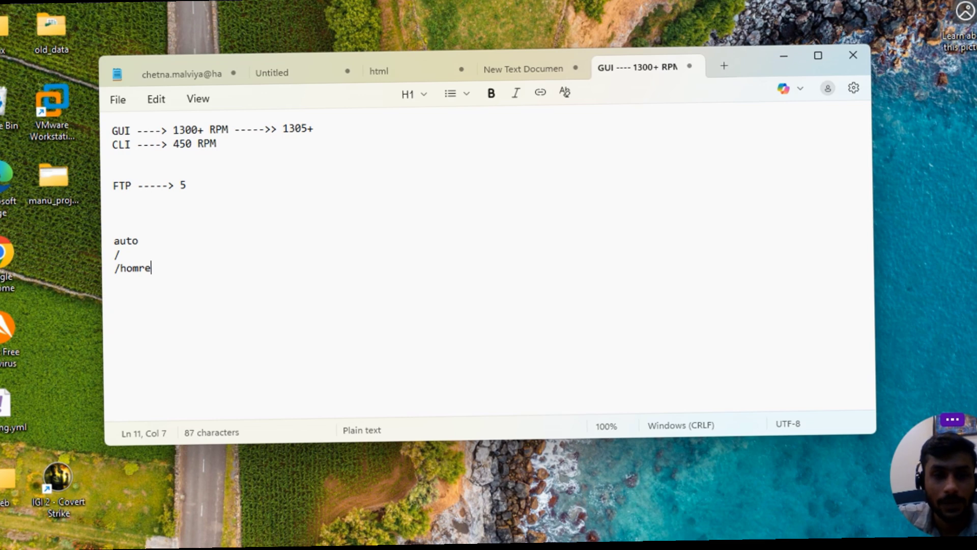
key(BackSpace)
key(Return)
text(/var)
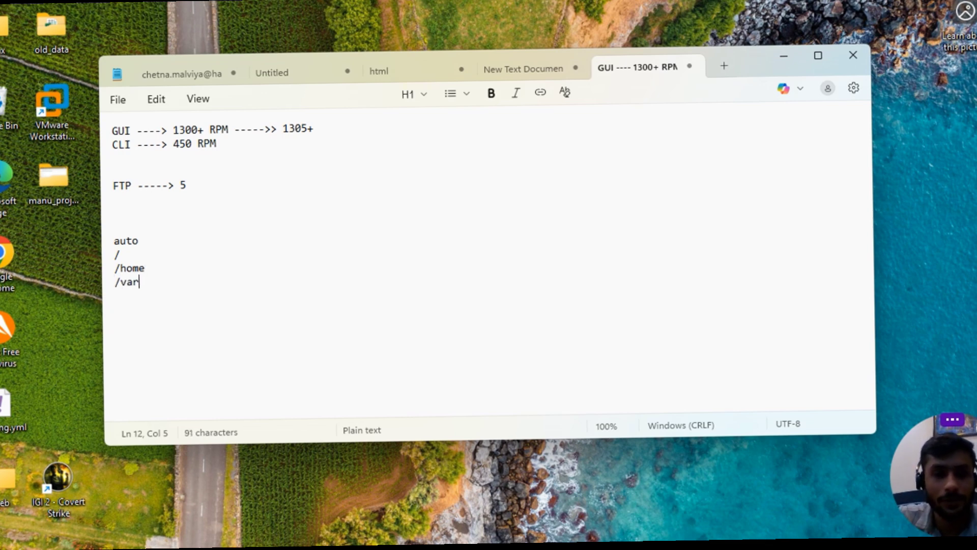
key(Return)
text(/opt)
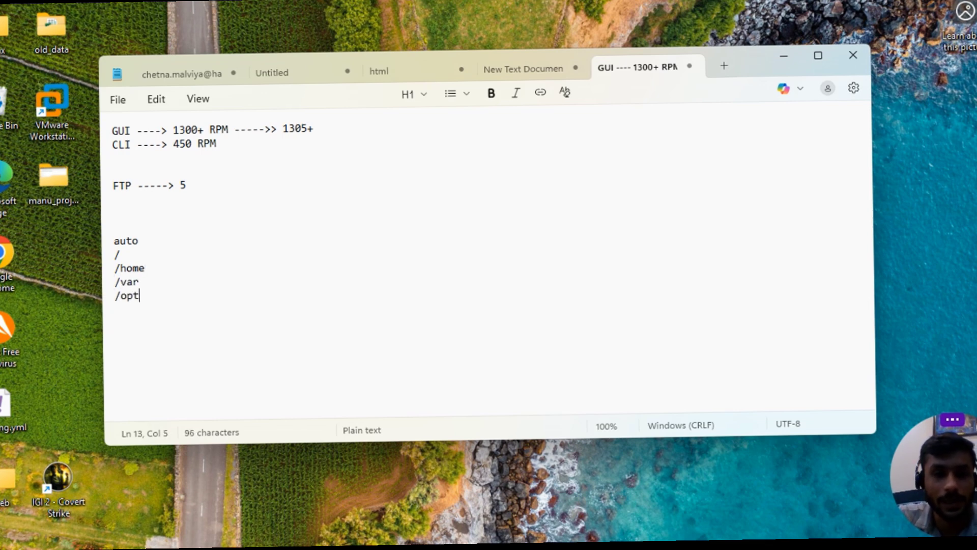
key(Return)
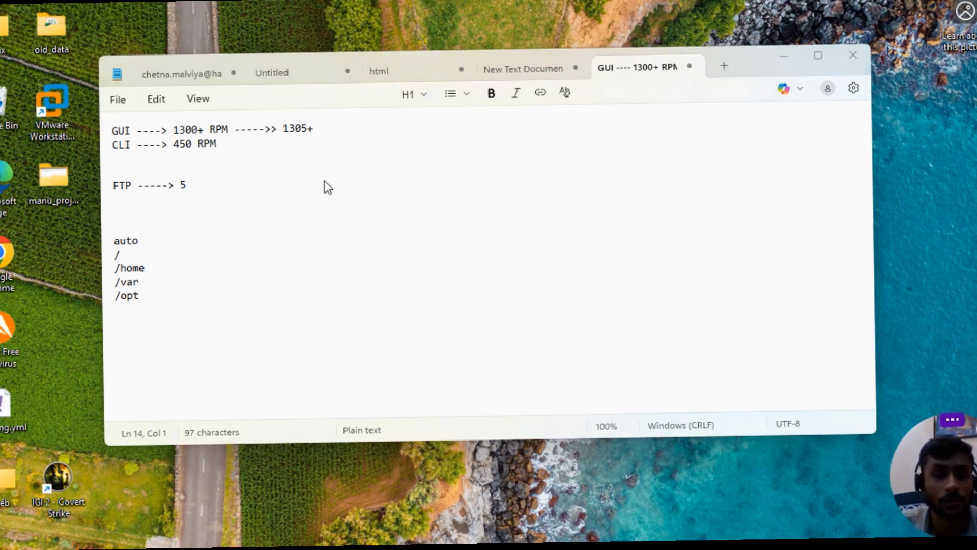
key(alt+Tab)
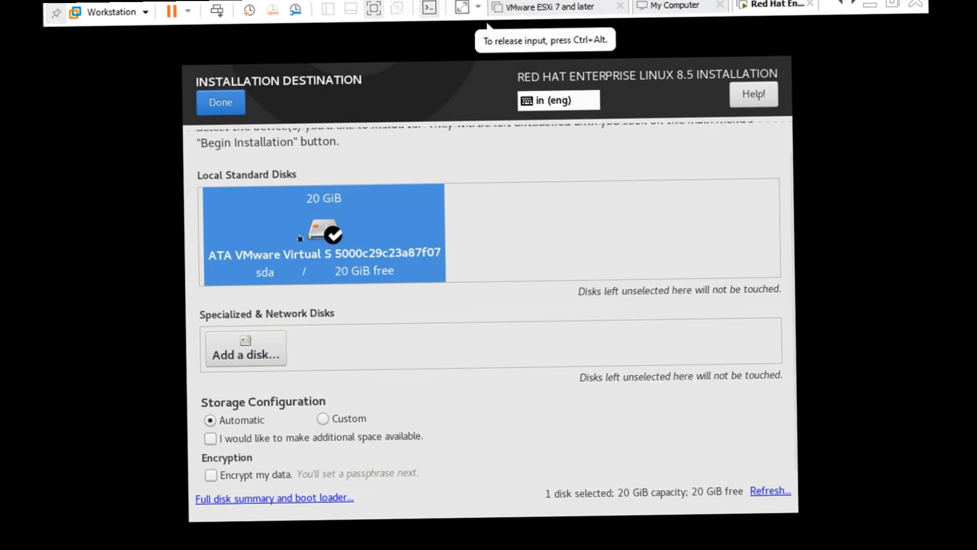
Select the 20 GiB sda disk for custom partitioning, keep the LVM scheme, and start a new mount point
click(323, 418)
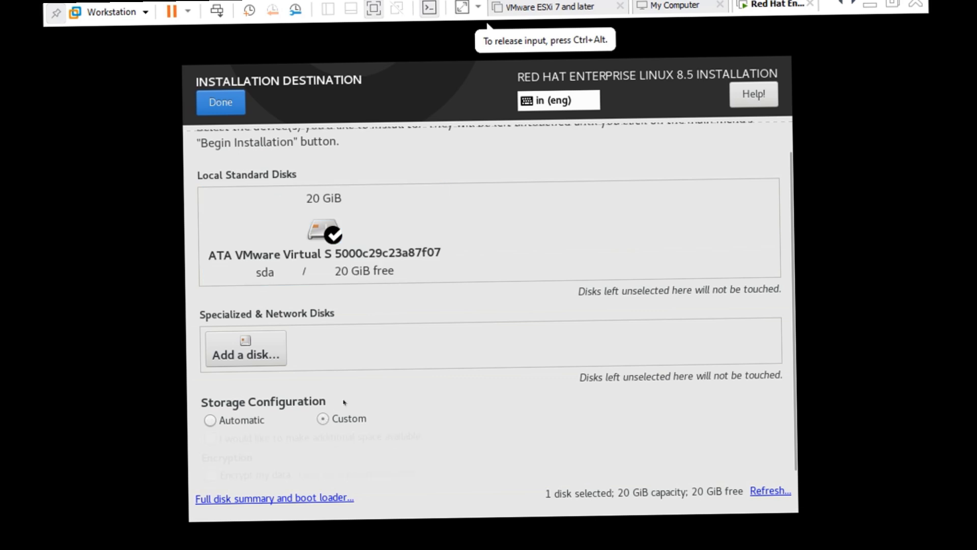
click(321, 237)
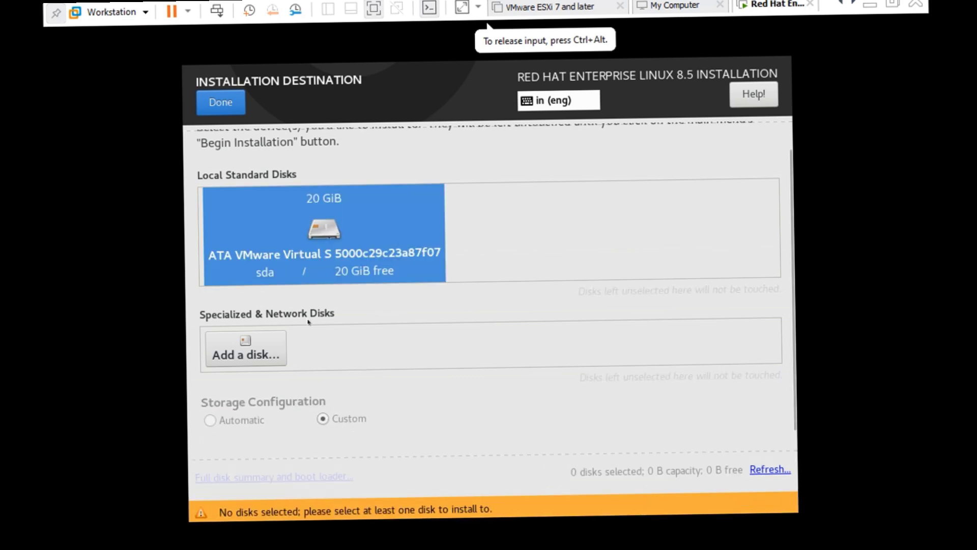
click(298, 237)
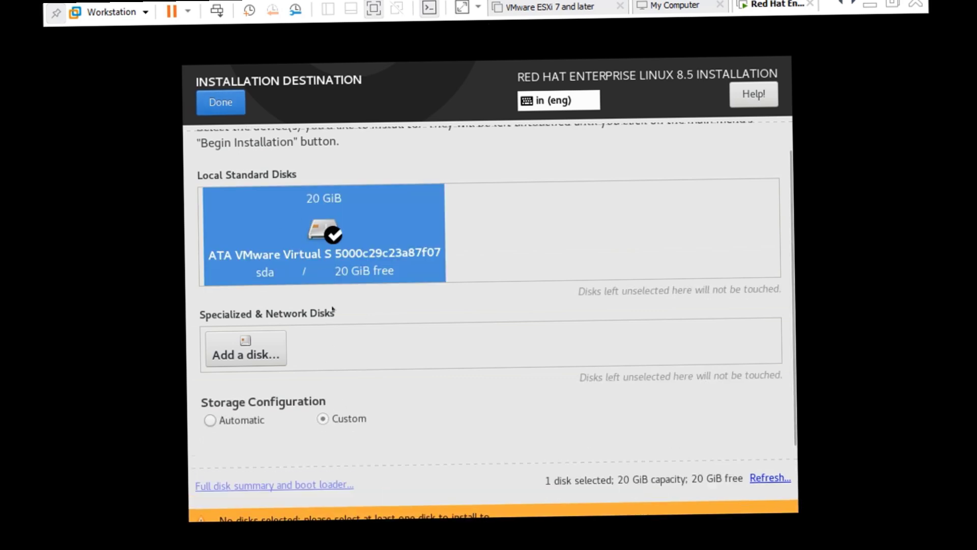
click(231, 104)
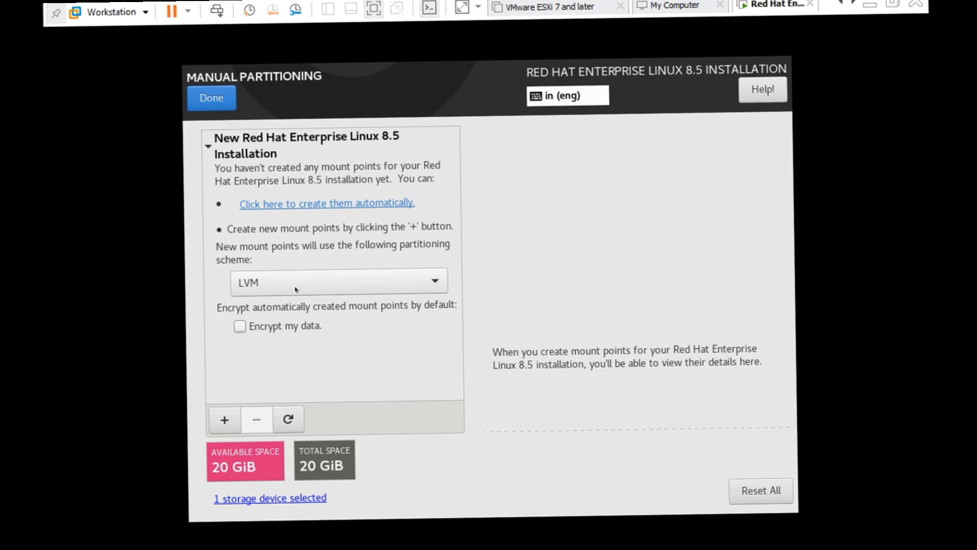
click(294, 290)
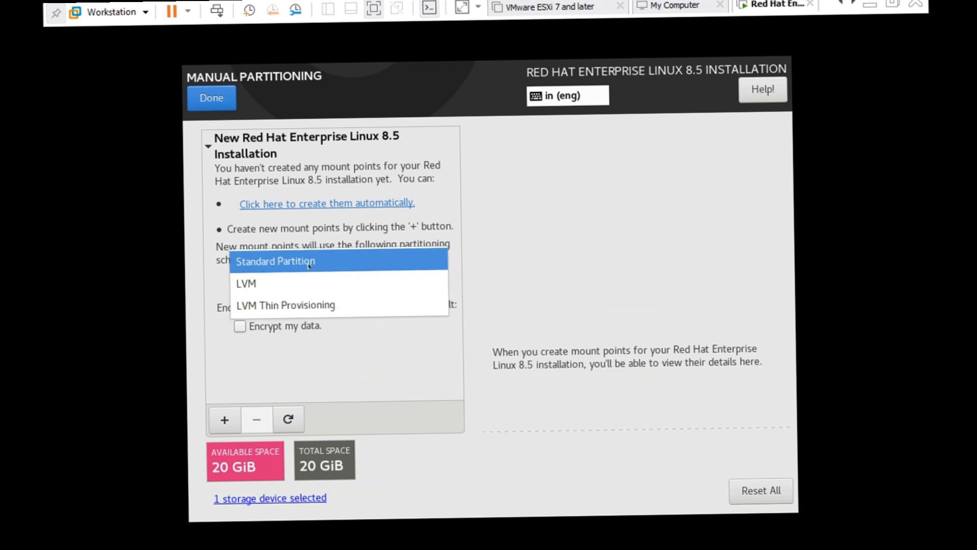
click(302, 289)
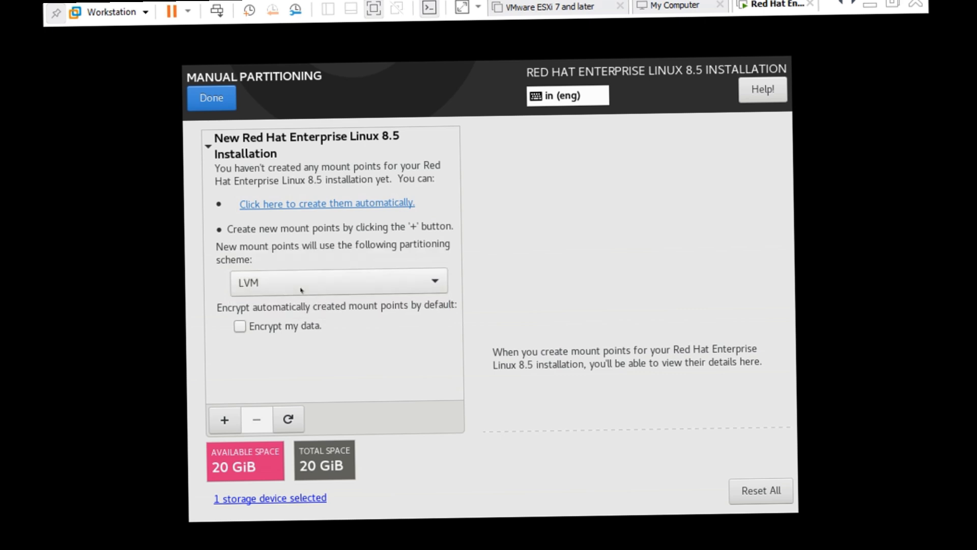
click(225, 420)
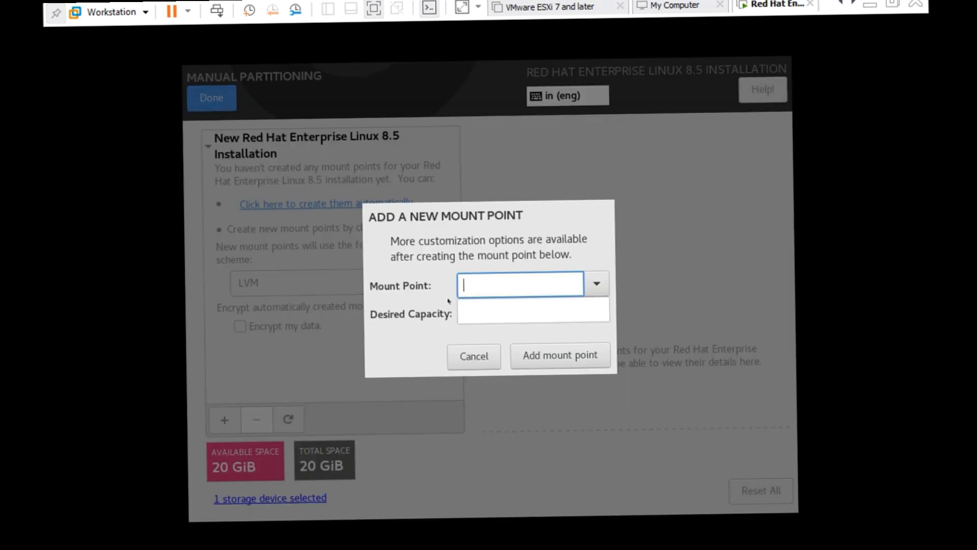
Add a root (/) mount point with a desired capacity of 10G
click(597, 286)
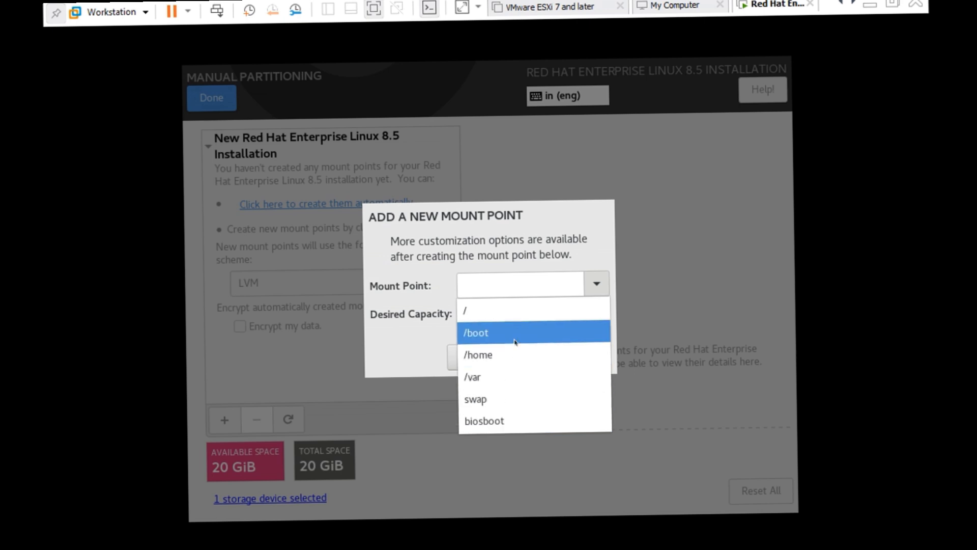
click(520, 320)
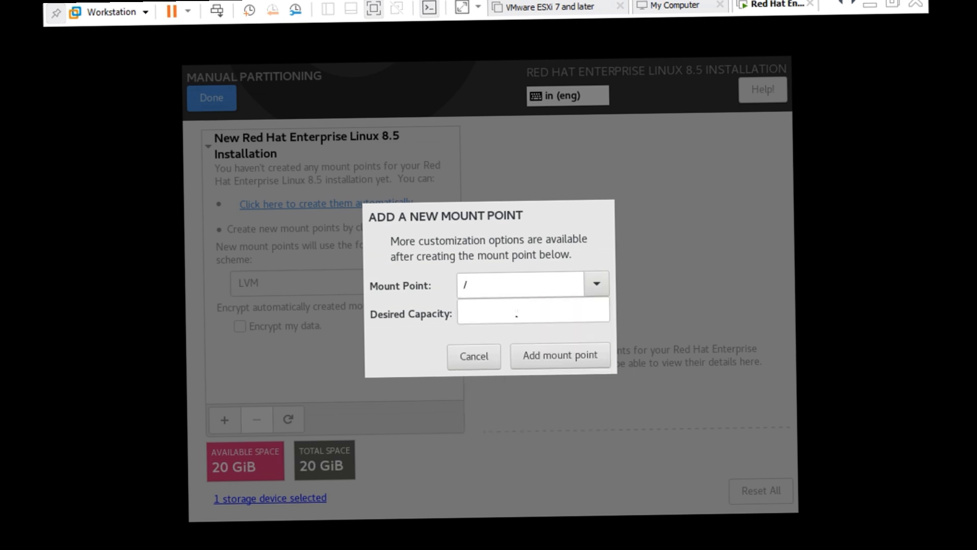
click(488, 309)
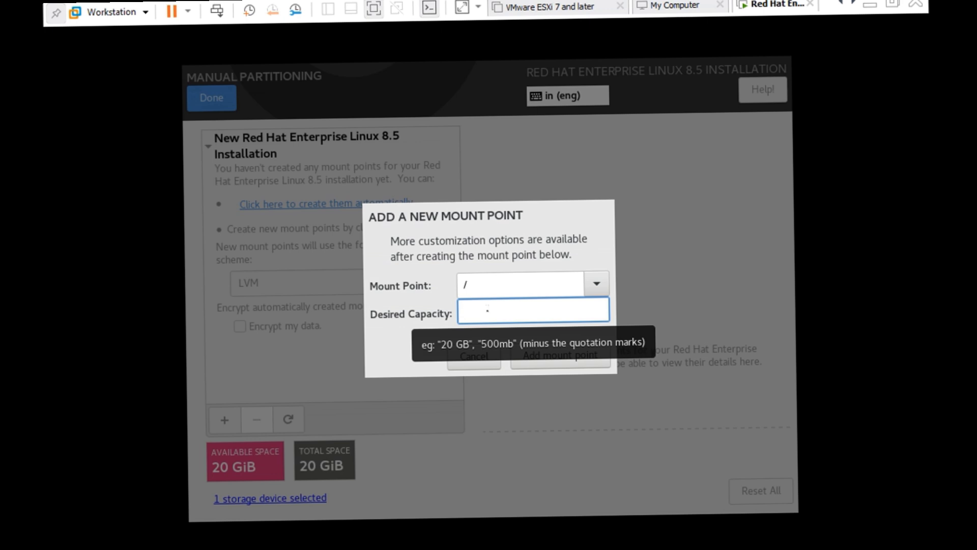
text(10G)
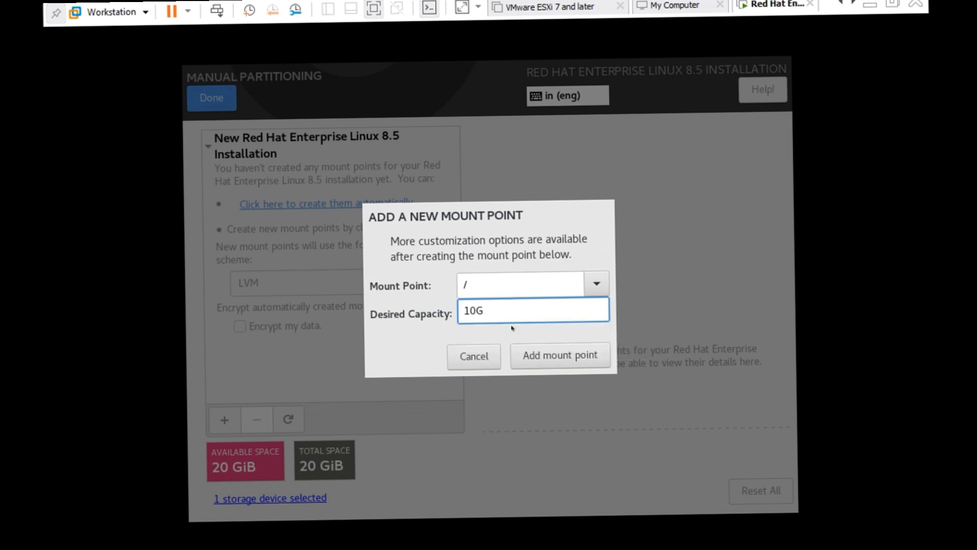
click(544, 359)
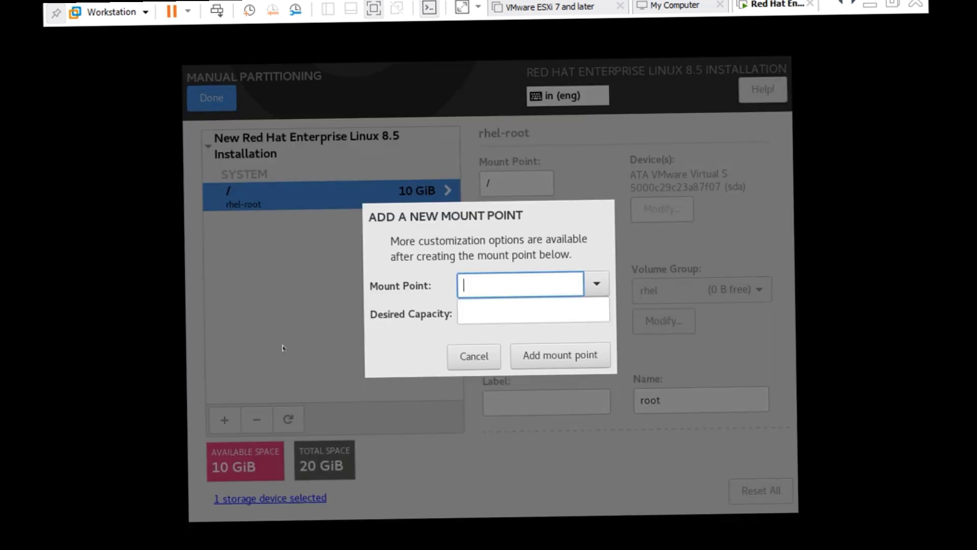
Add a /home mount point with a capacity of 5
click(595, 284)
click(521, 337)
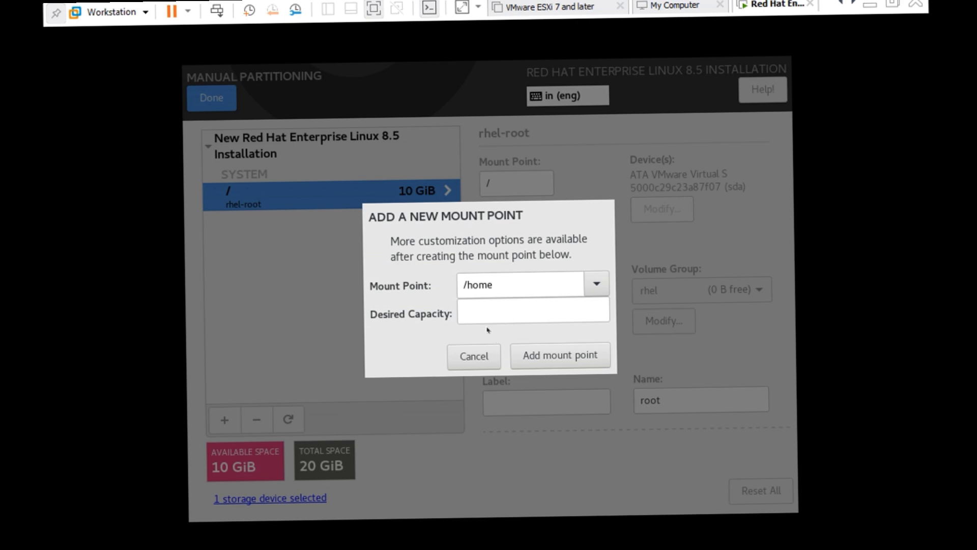
click(487, 309)
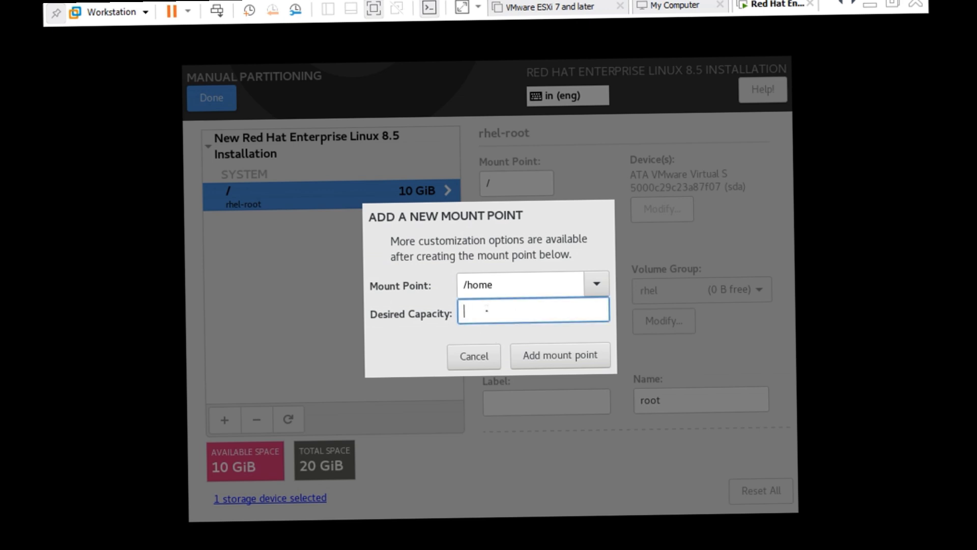
text(5)
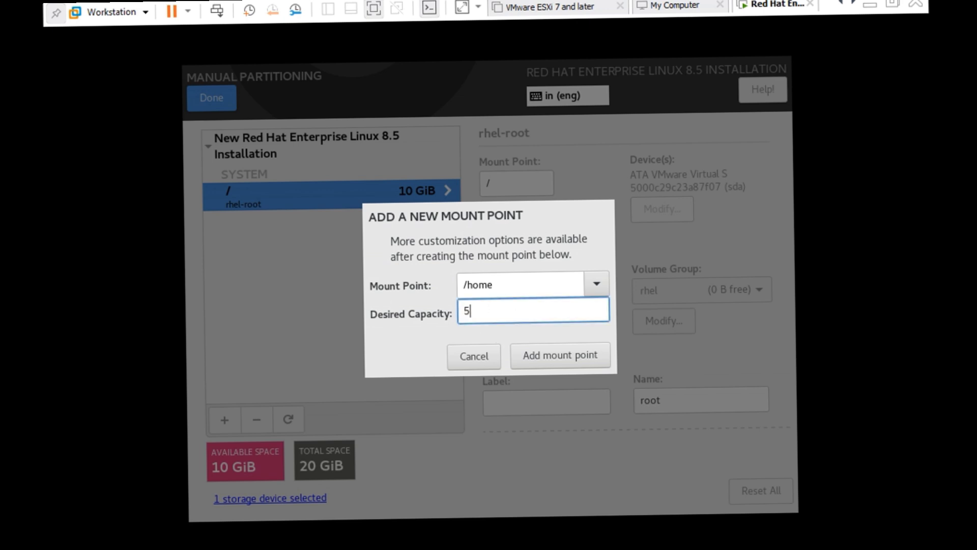
click(557, 361)
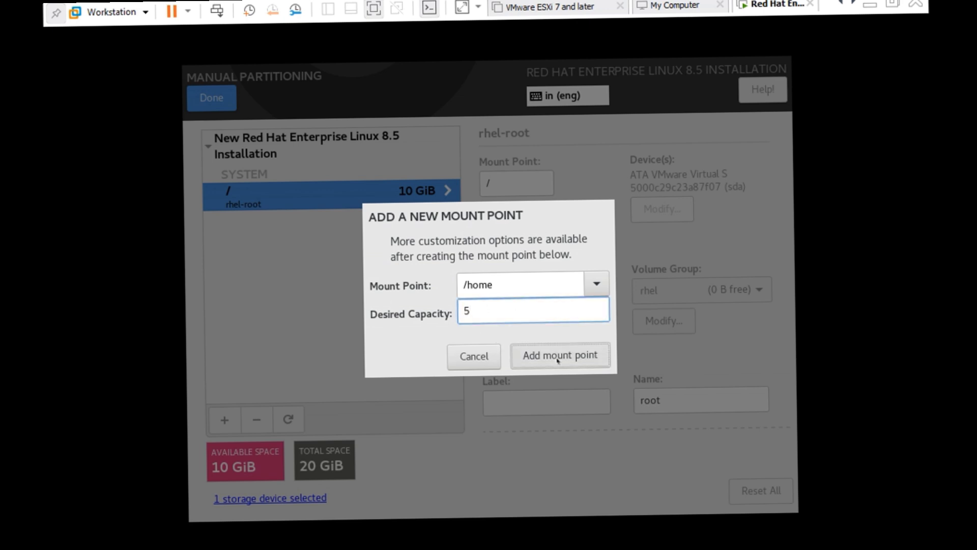
click(529, 352)
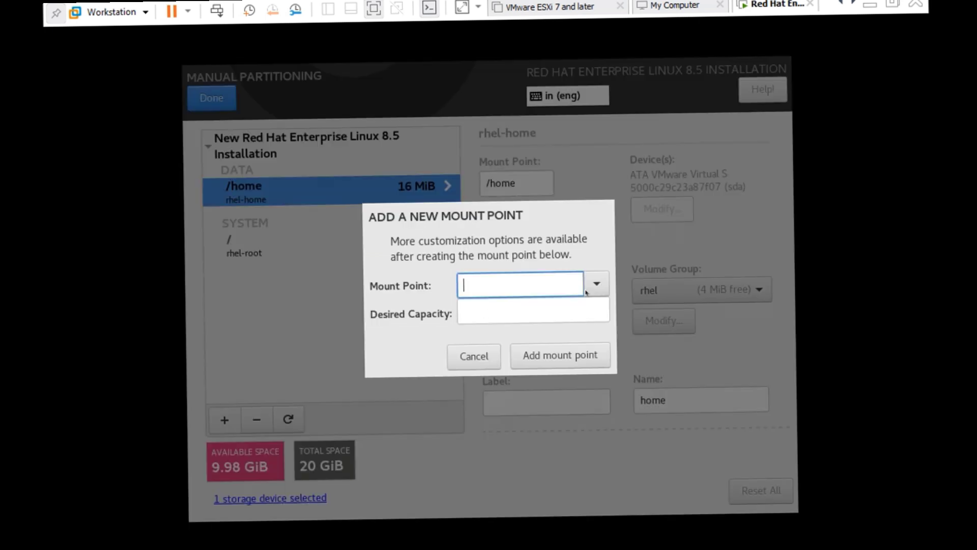
Dismiss the extra mount point dialog, select the / partition, and try to finish partitioning
click(597, 284)
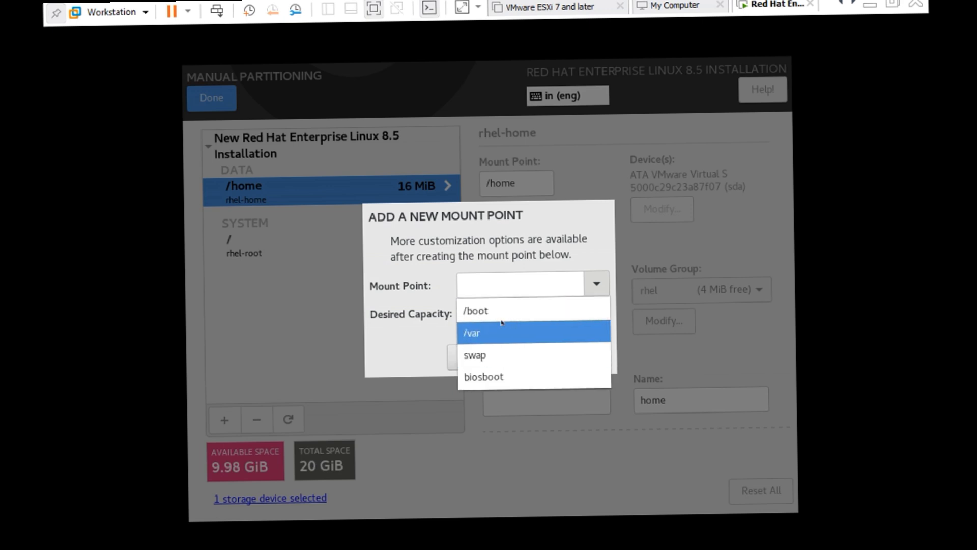
click(290, 378)
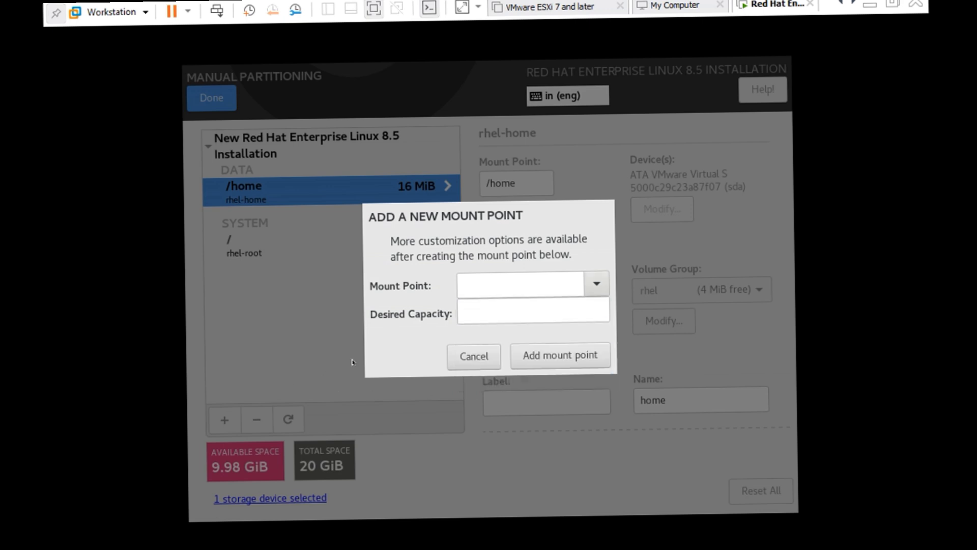
click(475, 357)
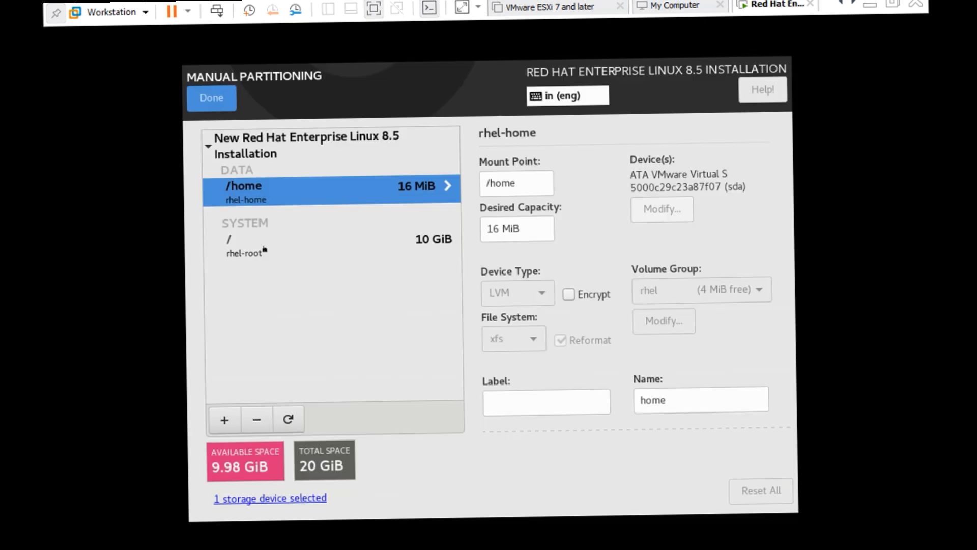
click(390, 249)
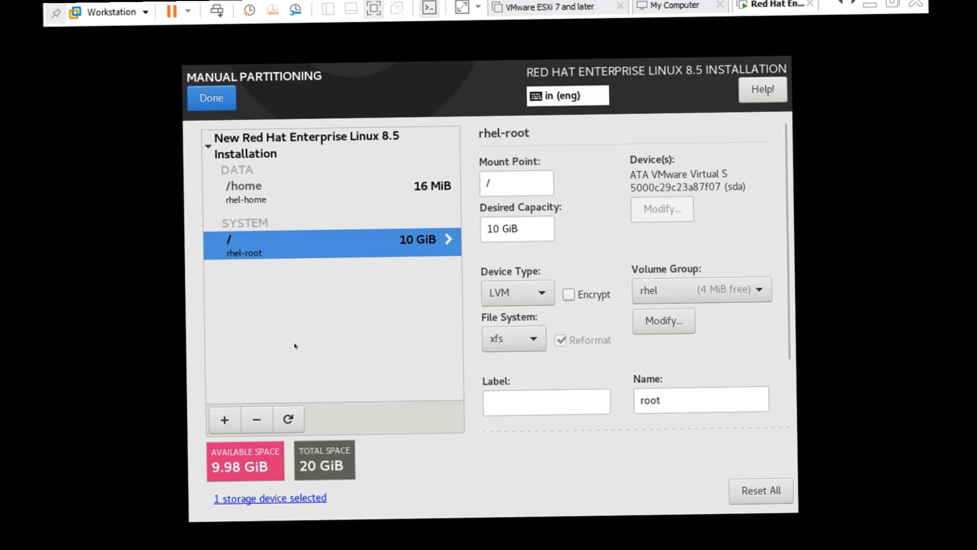
click(218, 103)
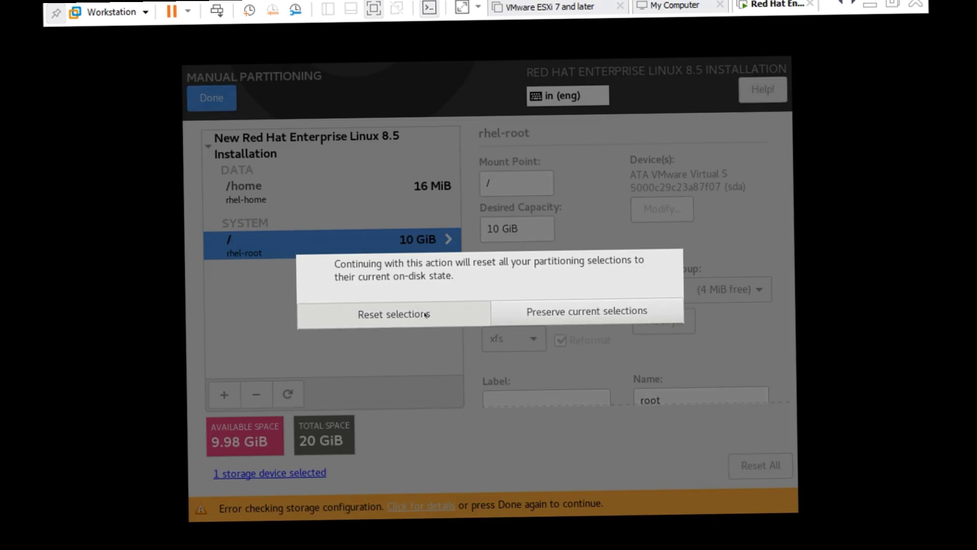
Reset all partitioning selections, finish, and accept the summarised disk changes
click(514, 312)
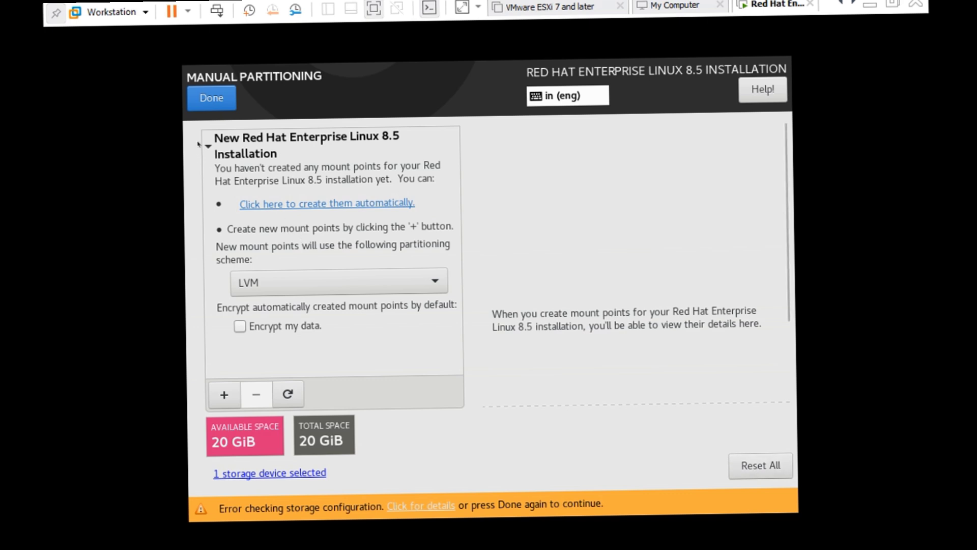
click(218, 105)
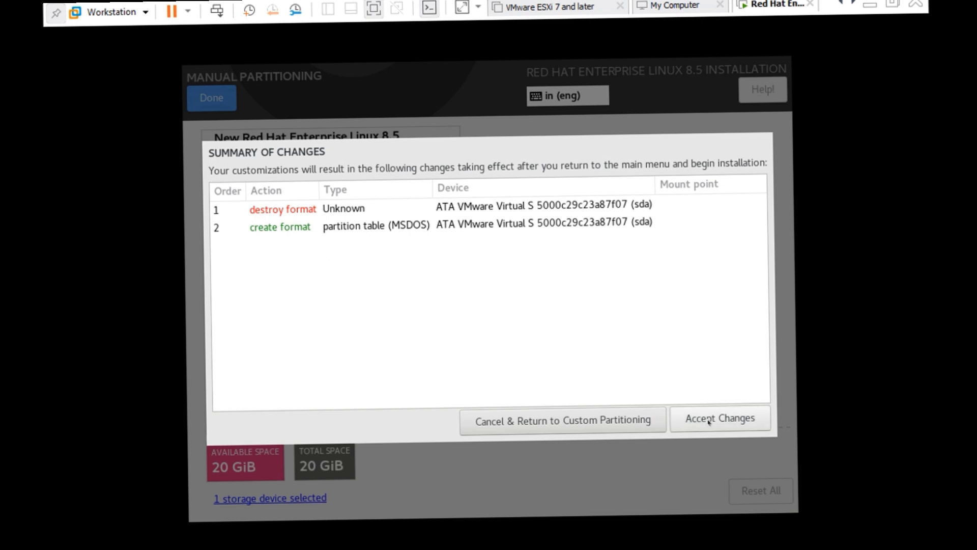
click(709, 421)
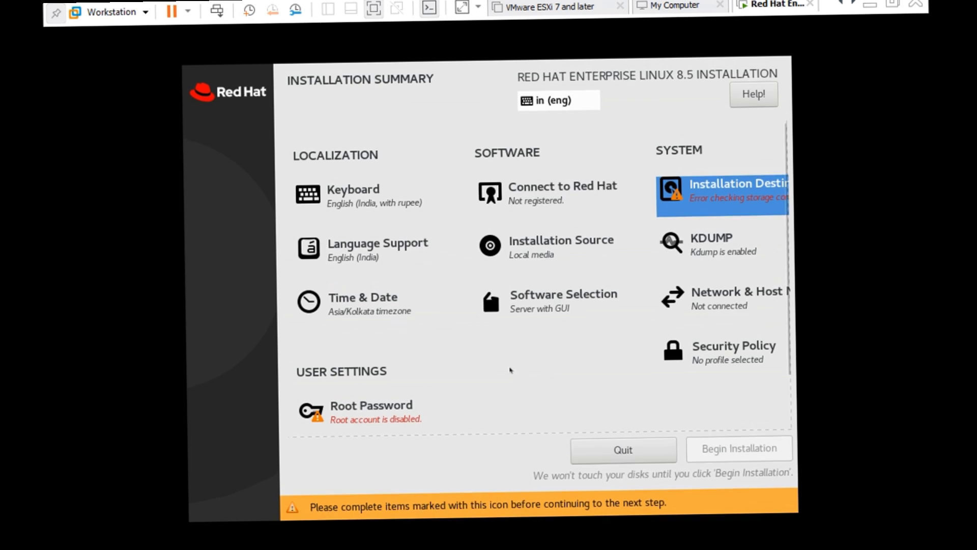
Reselect the sda disk with automatic partitioning, then go to Network & Host Name
click(662, 214)
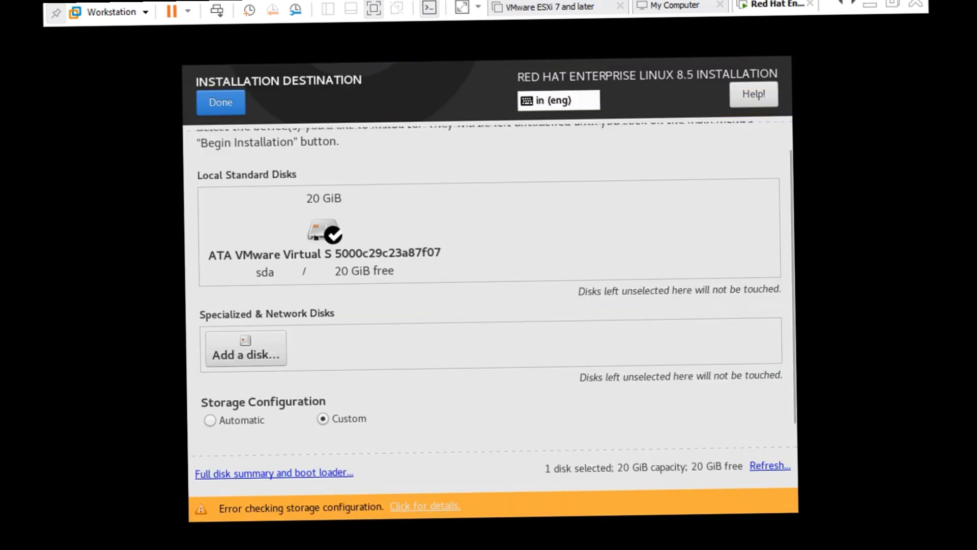
click(323, 229)
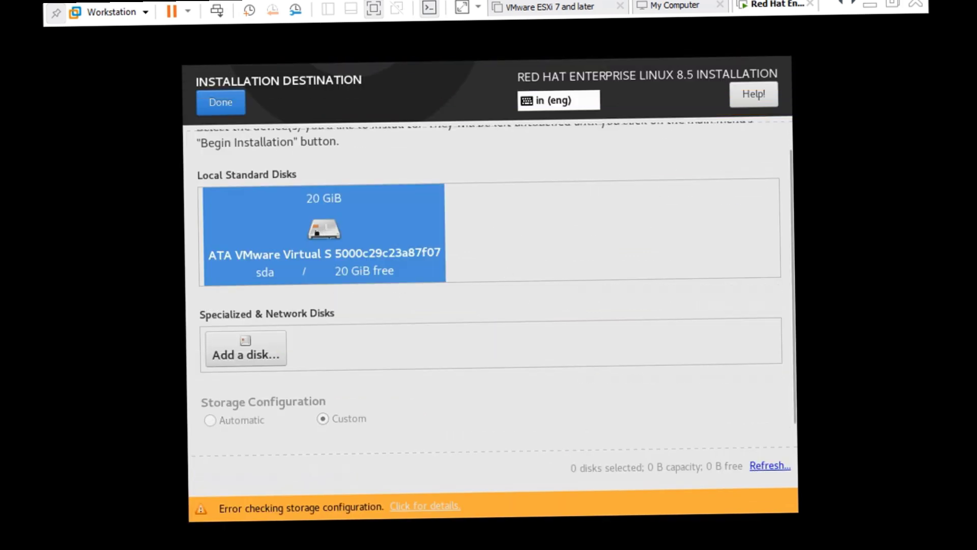
click(312, 265)
click(209, 421)
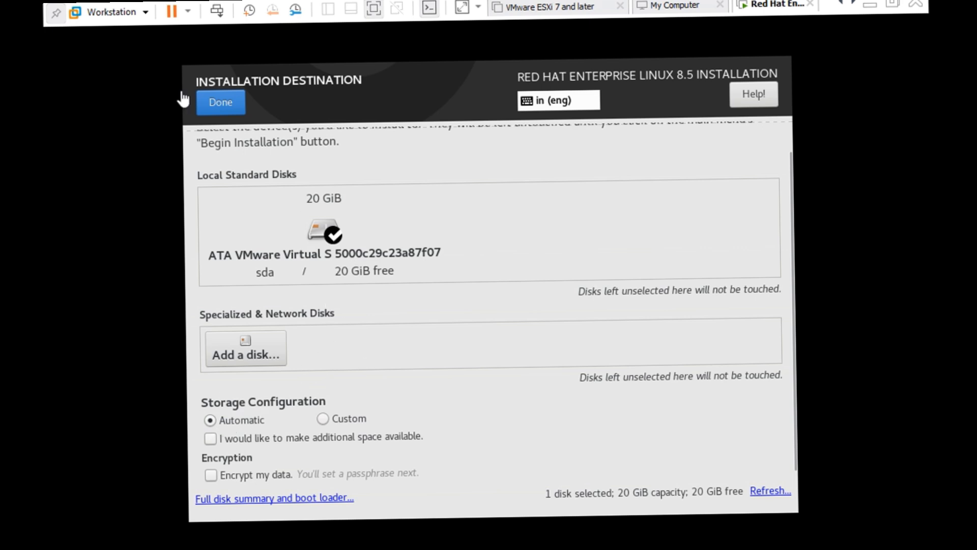
click(219, 101)
click(219, 101)
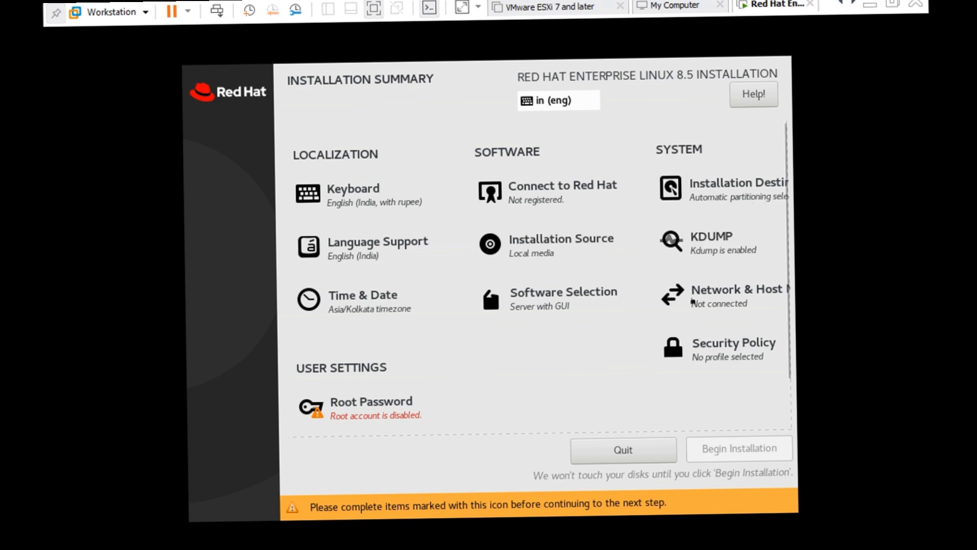
click(710, 298)
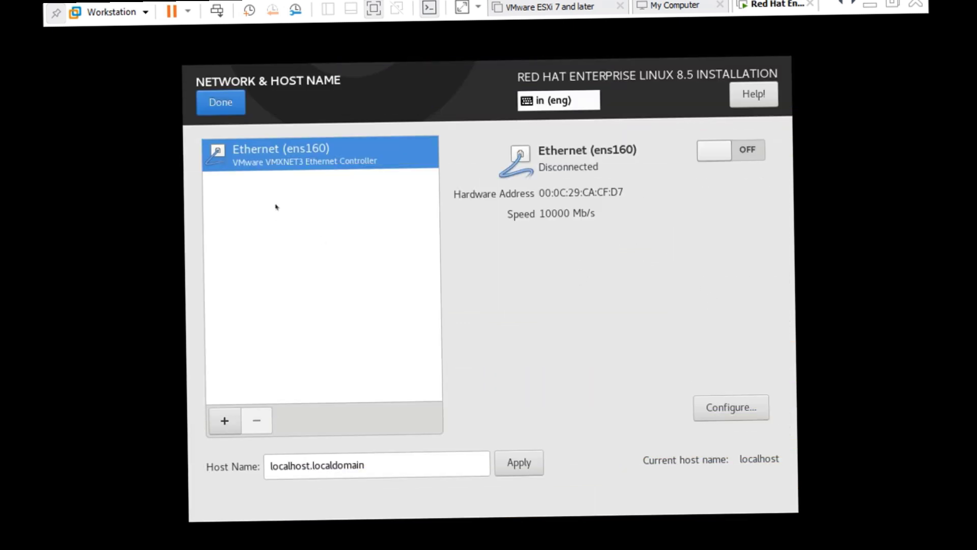
Switch ens160 Ethernet on to get 192.168.17.129/24, then select the host name text
click(722, 158)
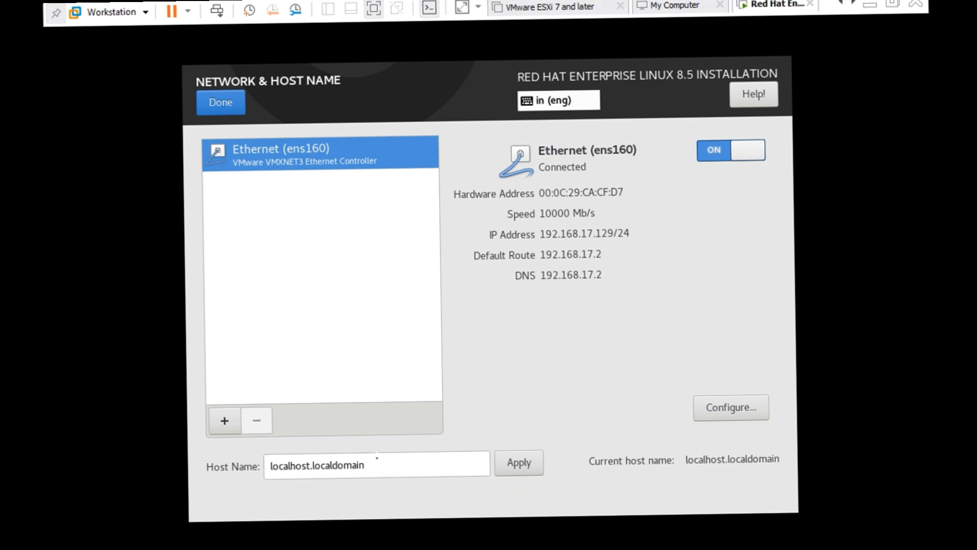
drag(377, 458, 237, 471)
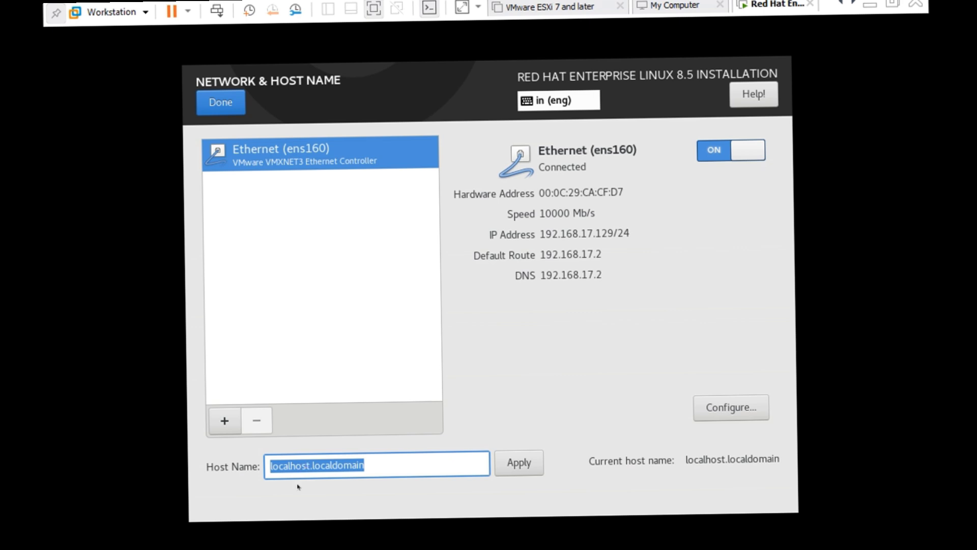
Select the localhost.localdomain text in the Host Name field
click(383, 466)
drag(334, 460, 278, 467)
click(373, 464)
drag(383, 460, 243, 463)
click(392, 460)
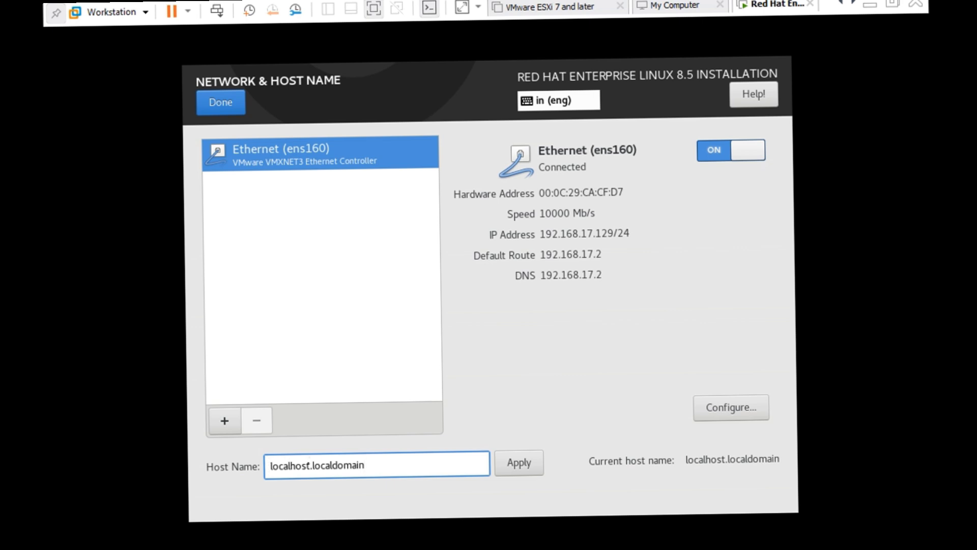
drag(310, 465, 380, 464)
click(330, 464)
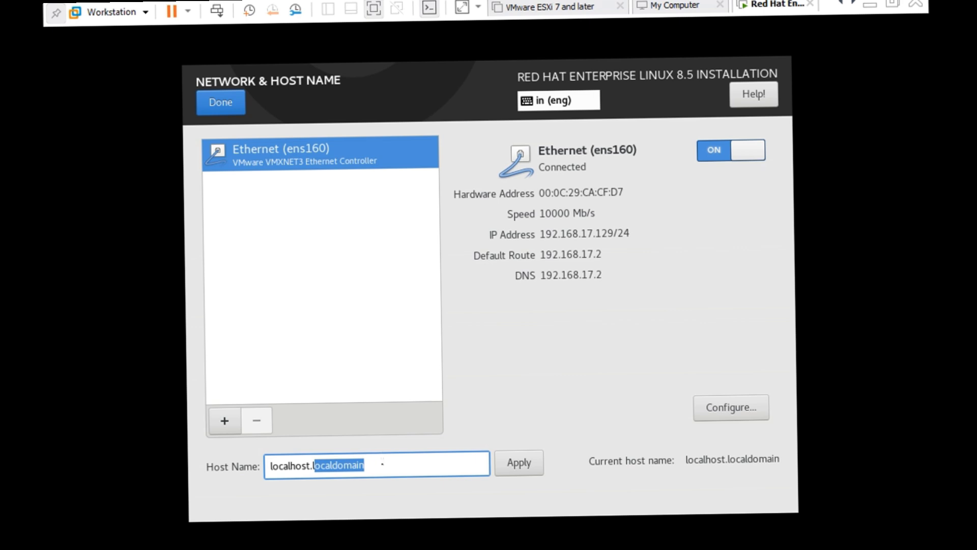
click(382, 463)
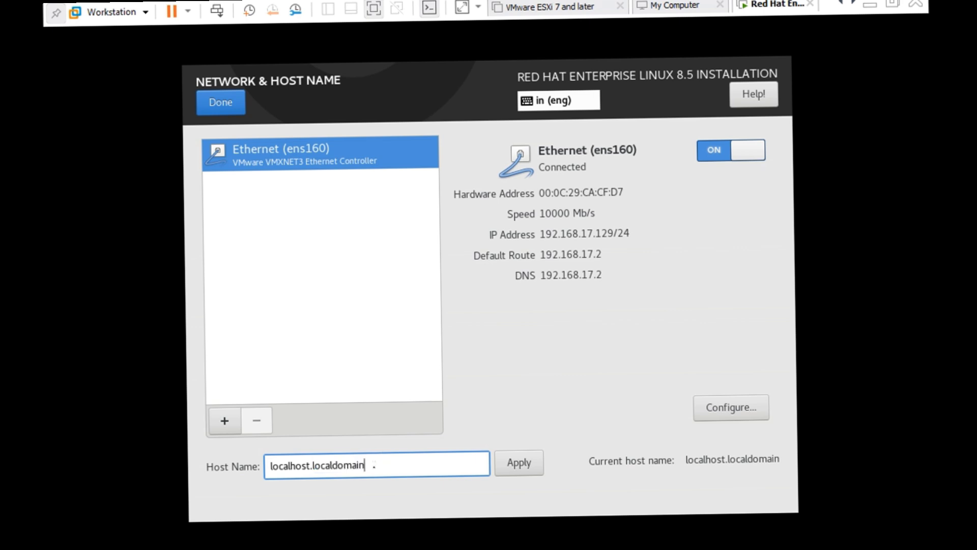
drag(371, 463, 264, 467)
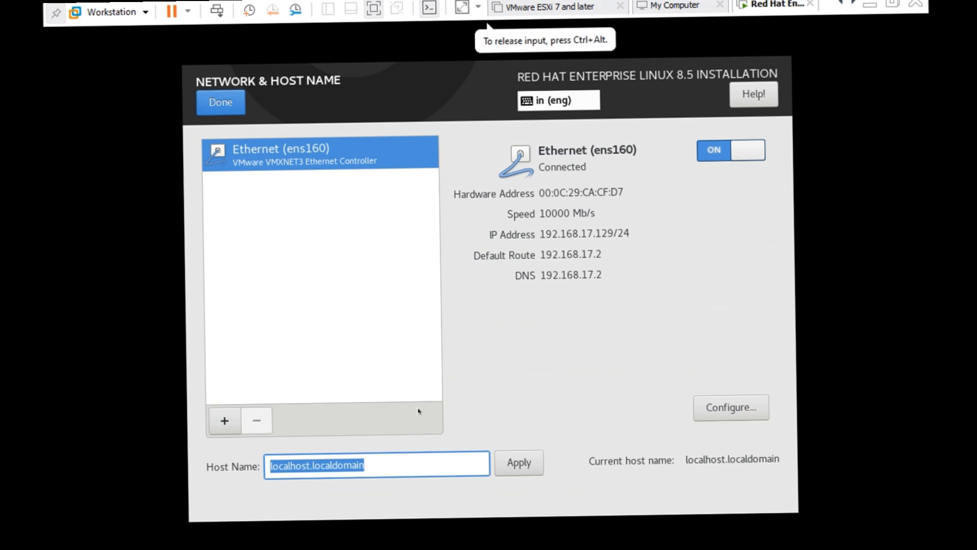
click(375, 464)
Replace localhost with servertest and apply the host name servertest.localdomain
key(Left)
key(Left)
key(Left)
key(Left)
key(Left)
key(Left)
key(Left)
key(Left)
key(Left)
key(Left)
key(Left)
key(Left)
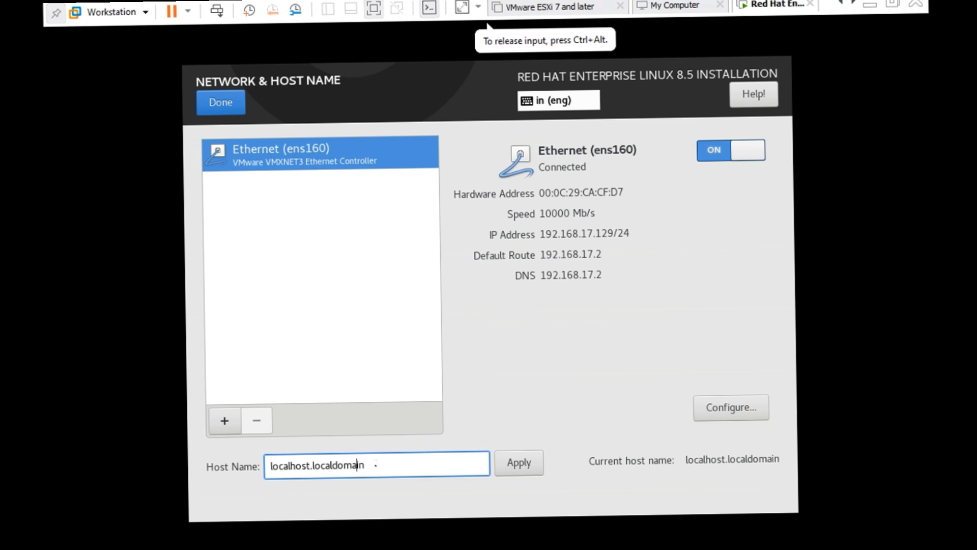
key(BackSpace)
key(BackSpace)
key(BackSpace)
key(BackSpace)
key(BackSpace)
key(BackSpace)
key(BackSpace)
key(BackSpace)
key(BackSpace)
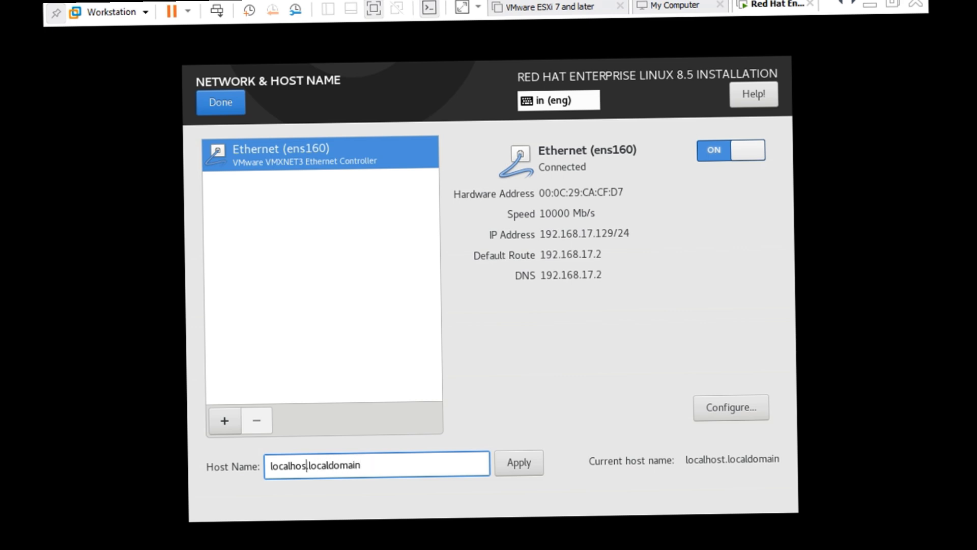
text(server)
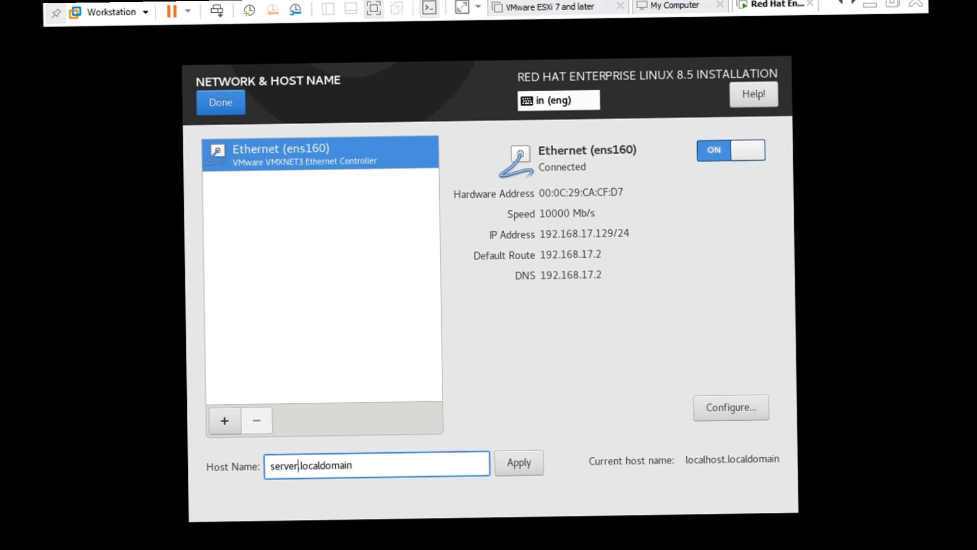
text(test)
click(537, 473)
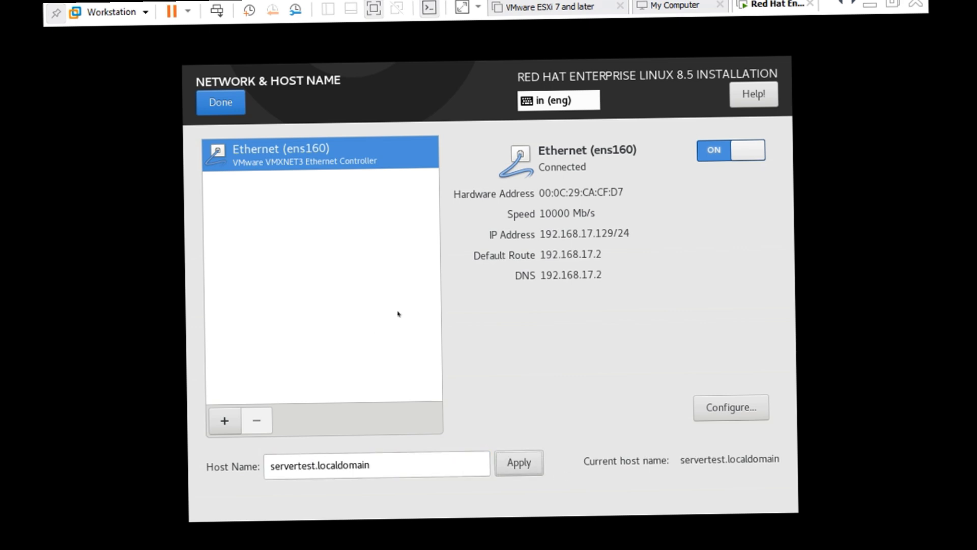
Close network settings, review the Security Policy profiles, and leave it with no profile selected
click(227, 108)
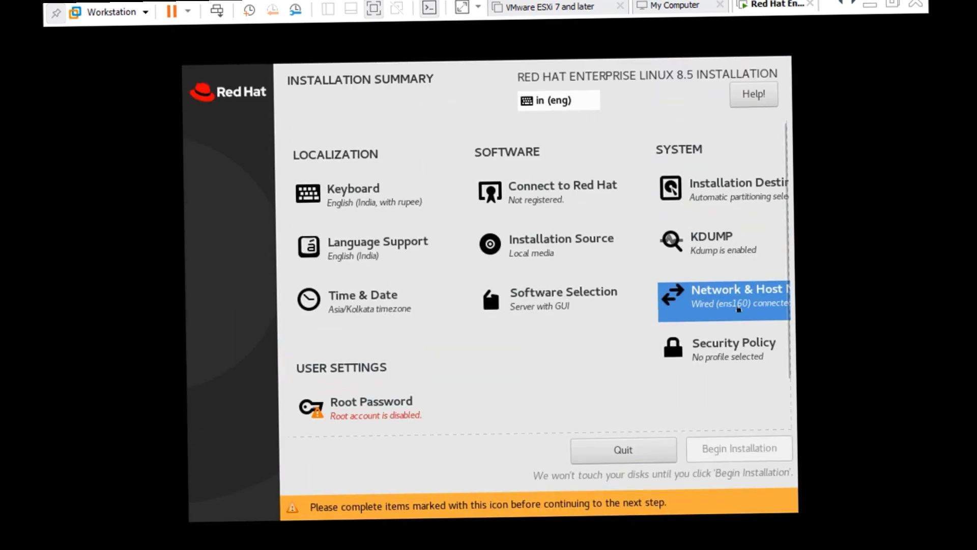
click(648, 353)
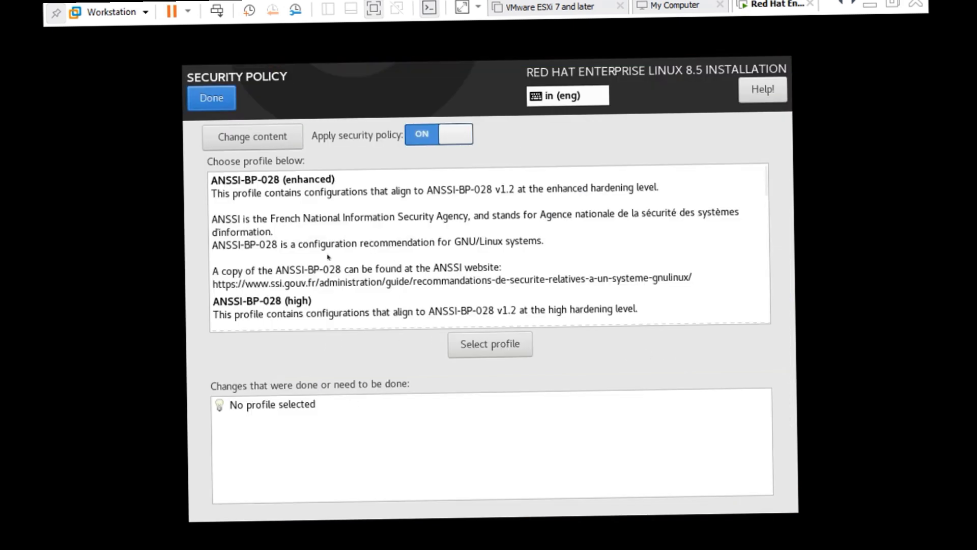
scroll(351, 241, down, 4)
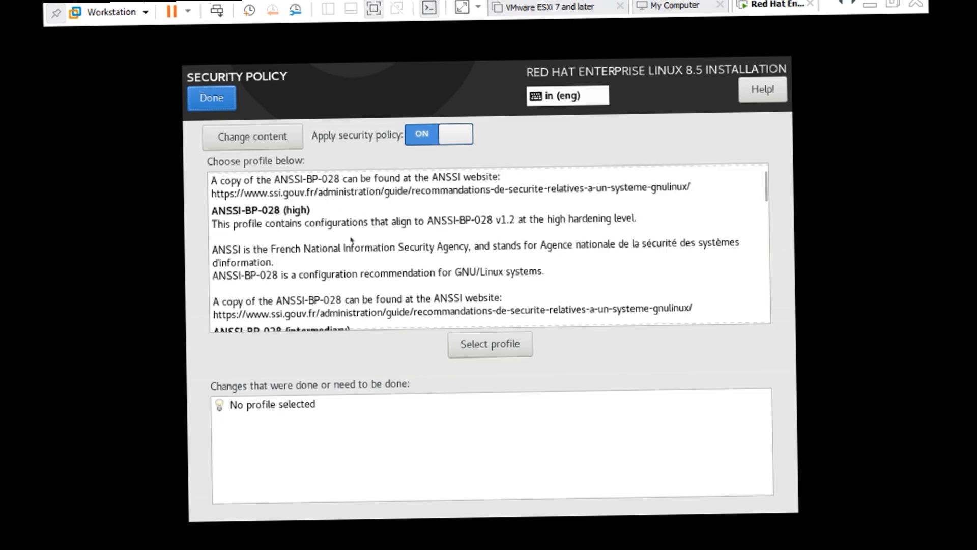
scroll(288, 245, up, 4)
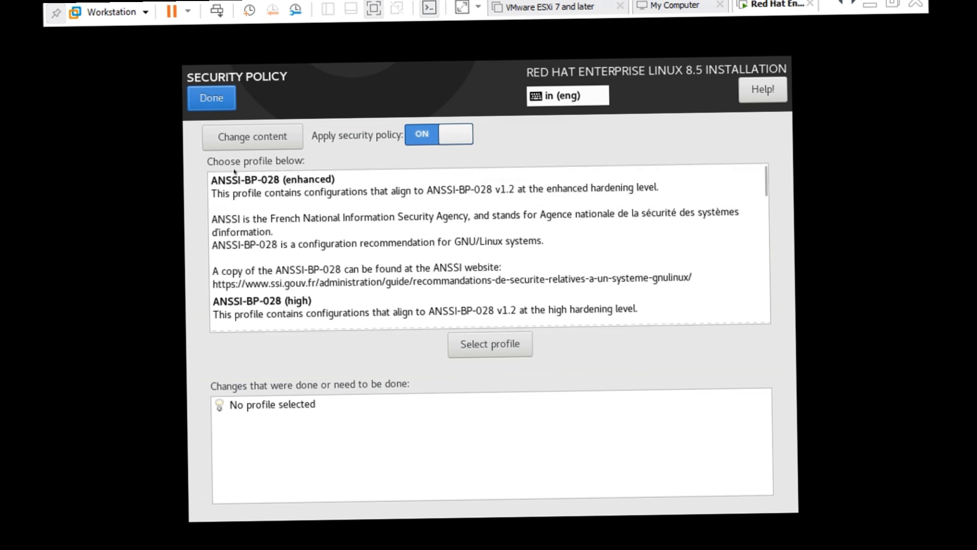
click(219, 99)
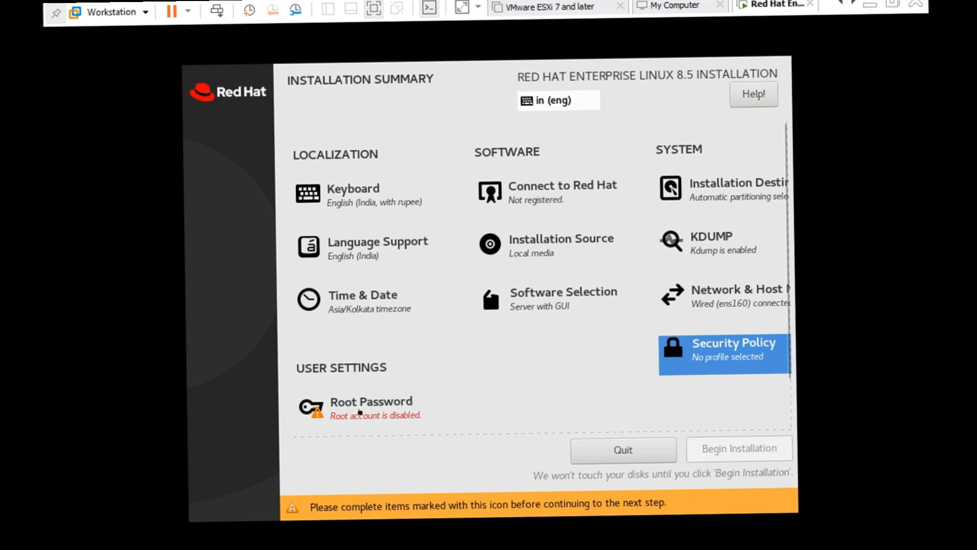
Enter and confirm a root password, accepting the weak-password warning
click(360, 412)
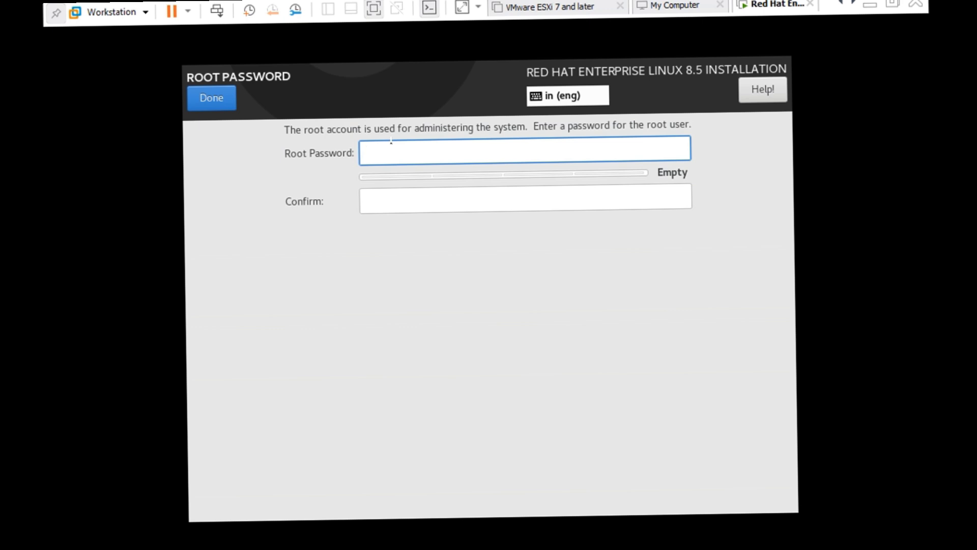
text(•)
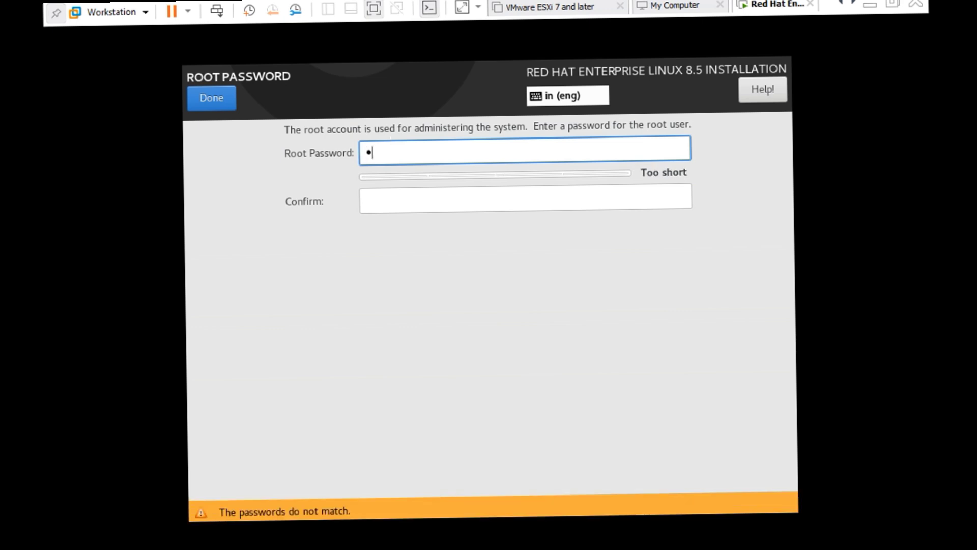
key(BackSpace)
text(••••••)
key(Tab)
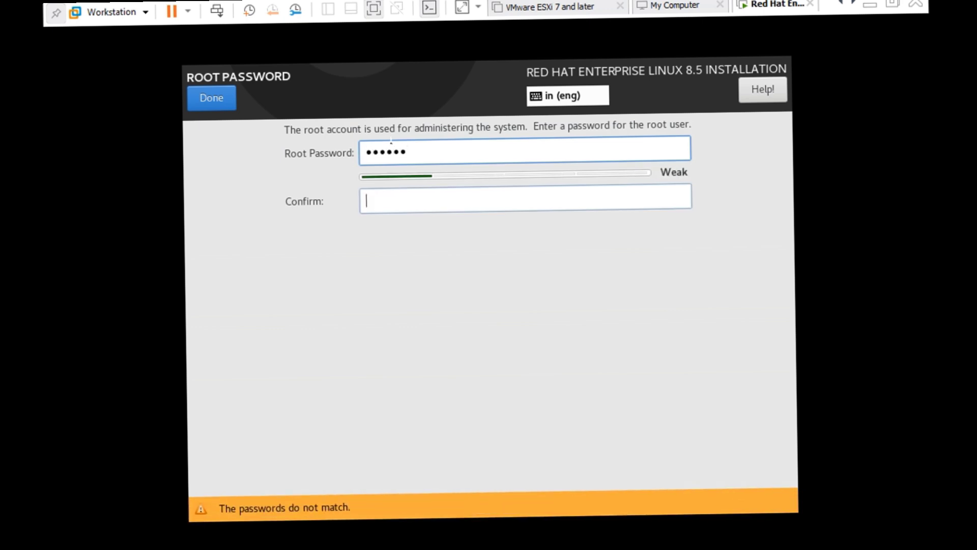
text(••••••)
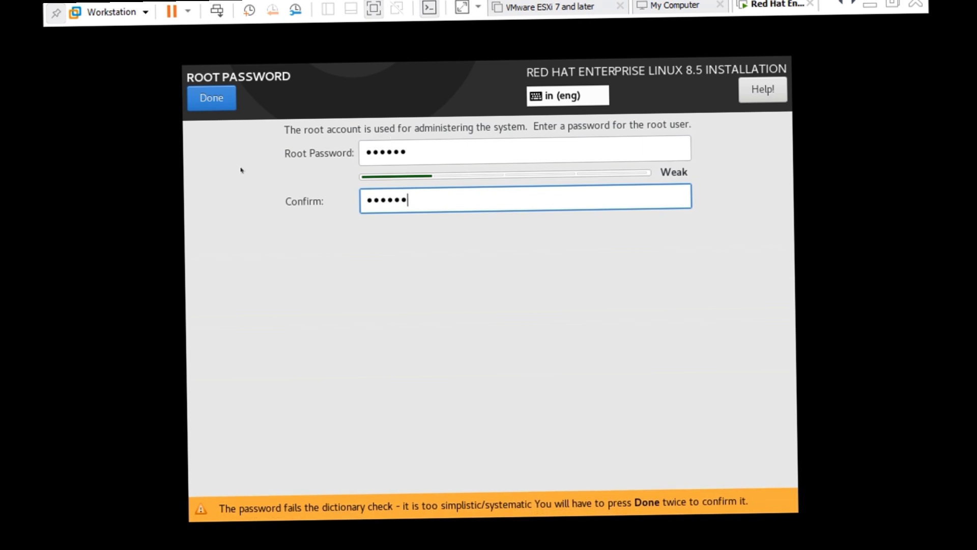
click(204, 104)
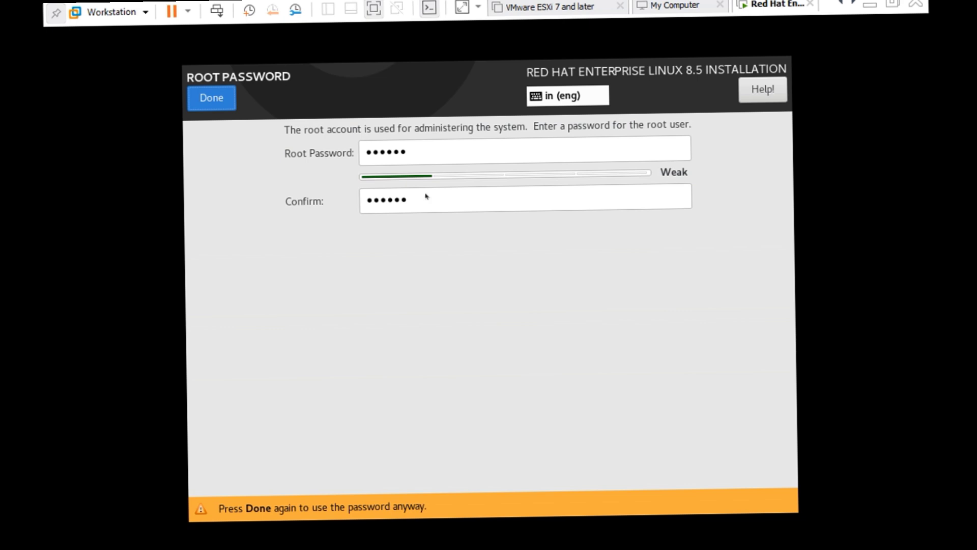
key(Return)
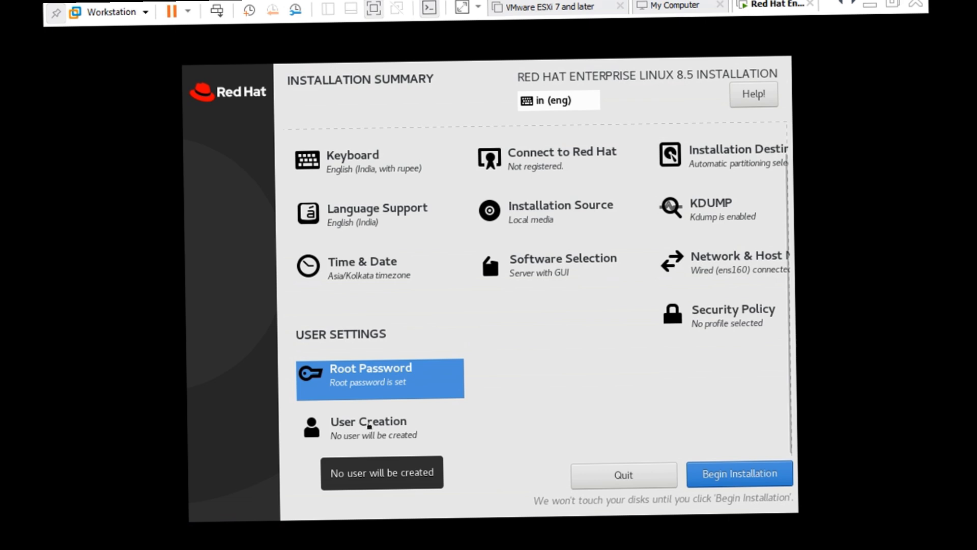
Start a new user account, enter the user's full name, and toggle the administrator option
click(359, 424)
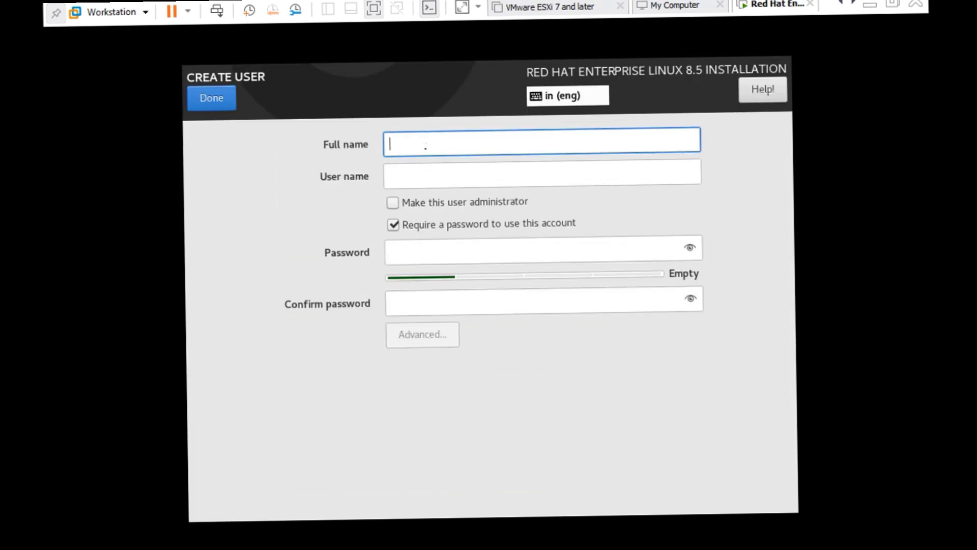
click(405, 202)
click(400, 203)
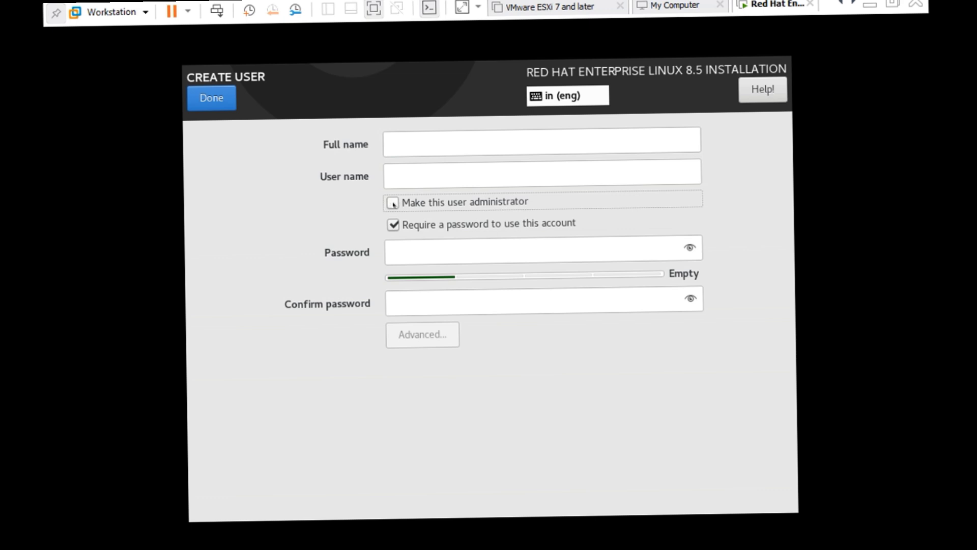
click(420, 148)
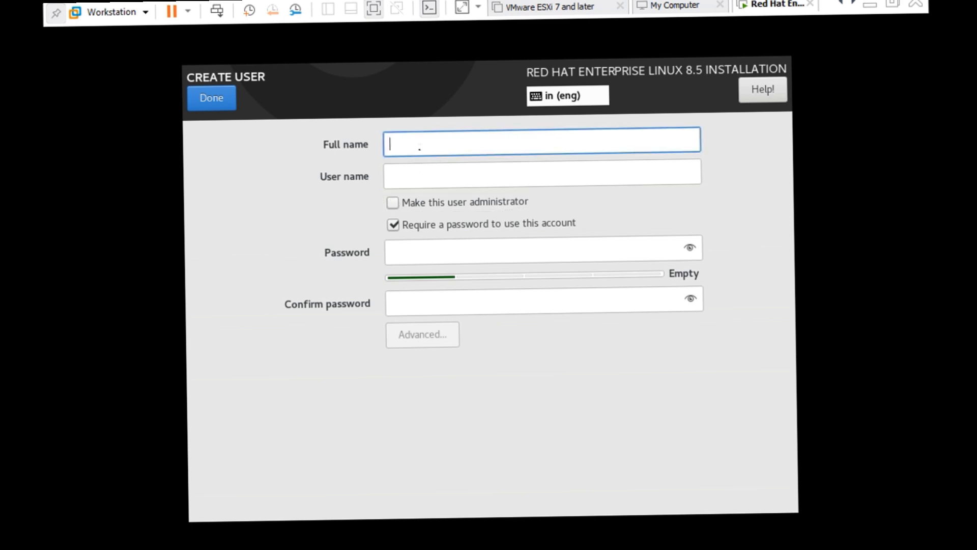
text(abhi)
key(Tab)
Enter and confirm the user's password, accepting the short-password warning
key(Tab)
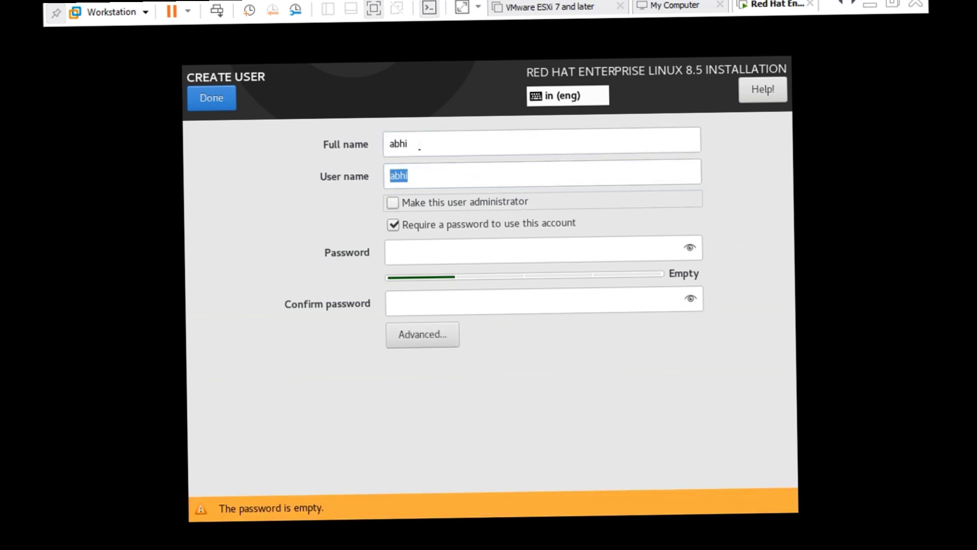
click(393, 202)
click(393, 202)
click(410, 252)
key(Tab)
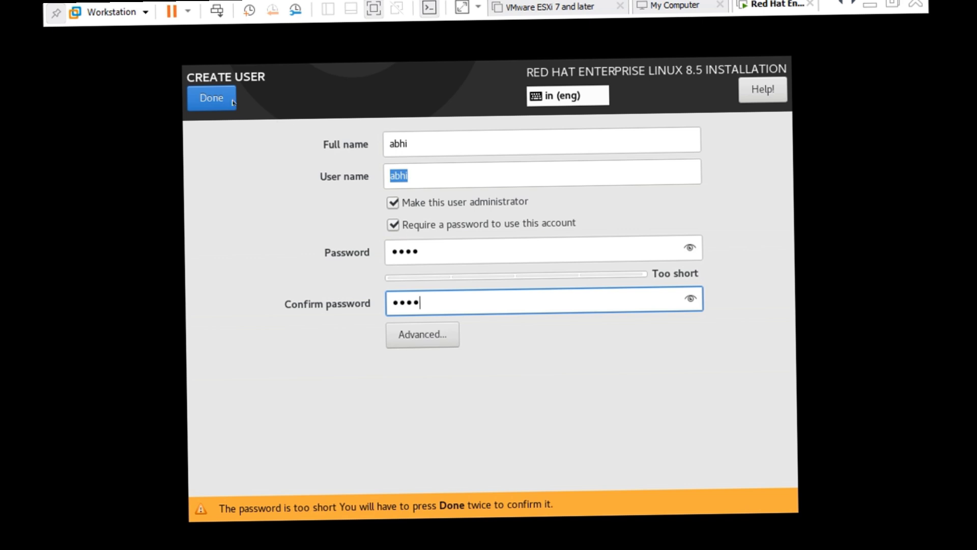
click(211, 97)
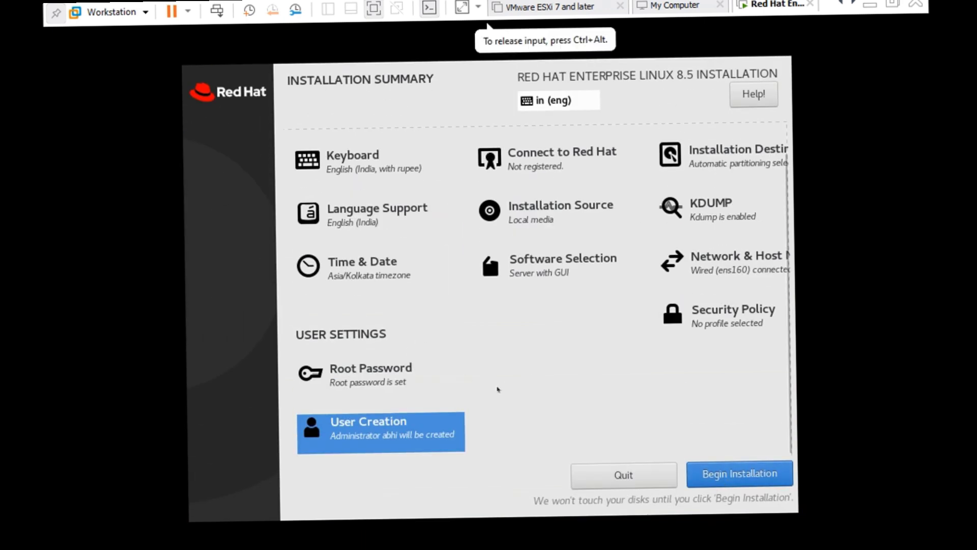
Begin installing RHEL 8.5 onto the disk from the Installation Summary
click(758, 474)
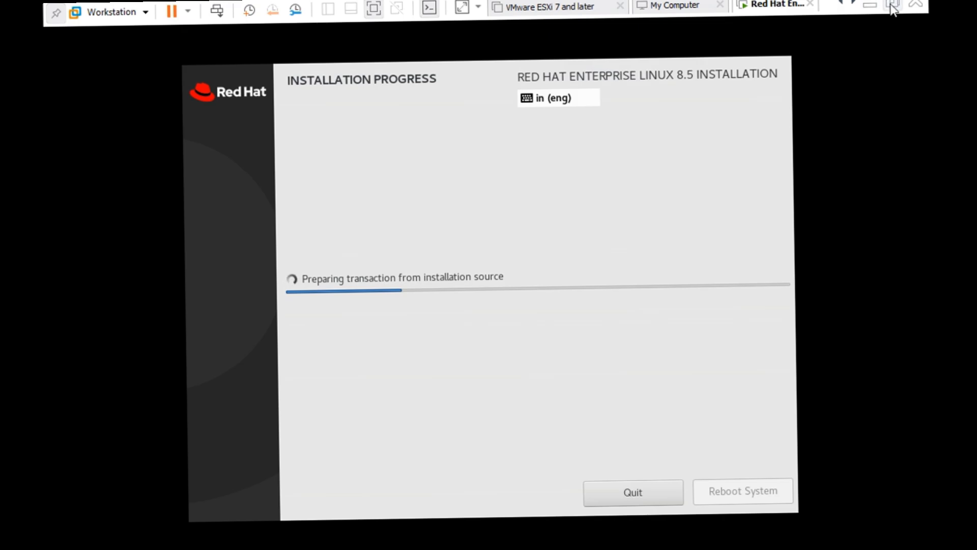
Minimize VMware and add 'GUI ----- > 1300 RPM' and 'CLI ------> 450 RPM' lines in Notepad
click(872, 5)
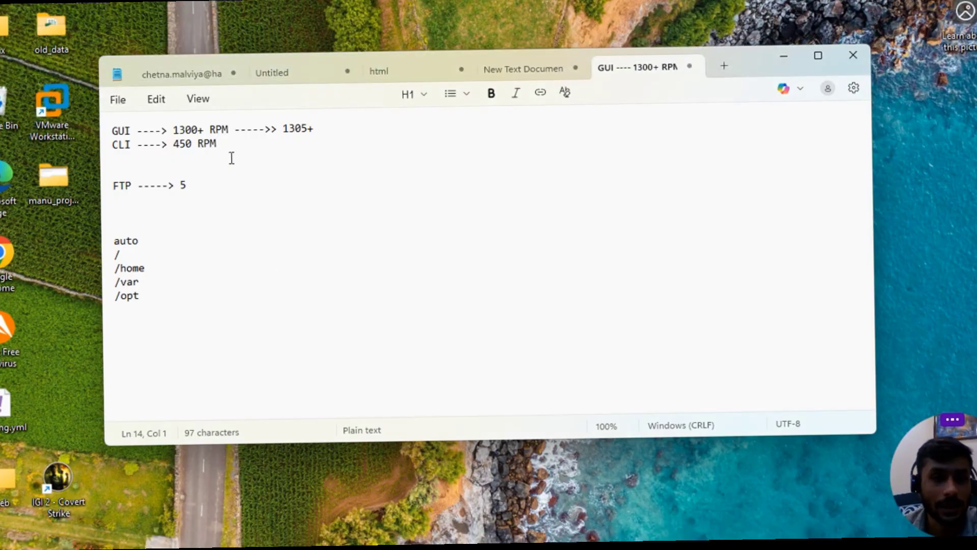
click(193, 159)
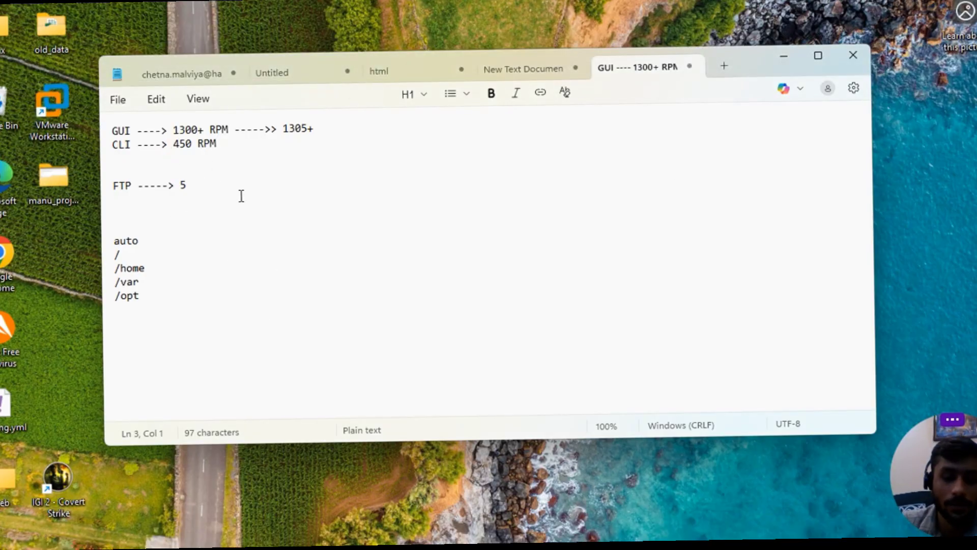
key(Return)
key(Return)
key(Return)
key(Up)
key(Up)
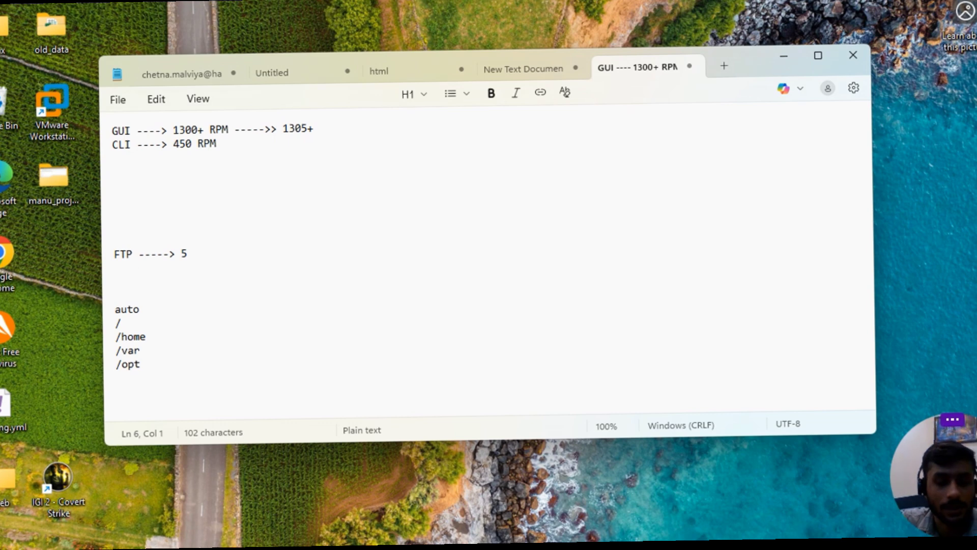
text(GUI ----- > )
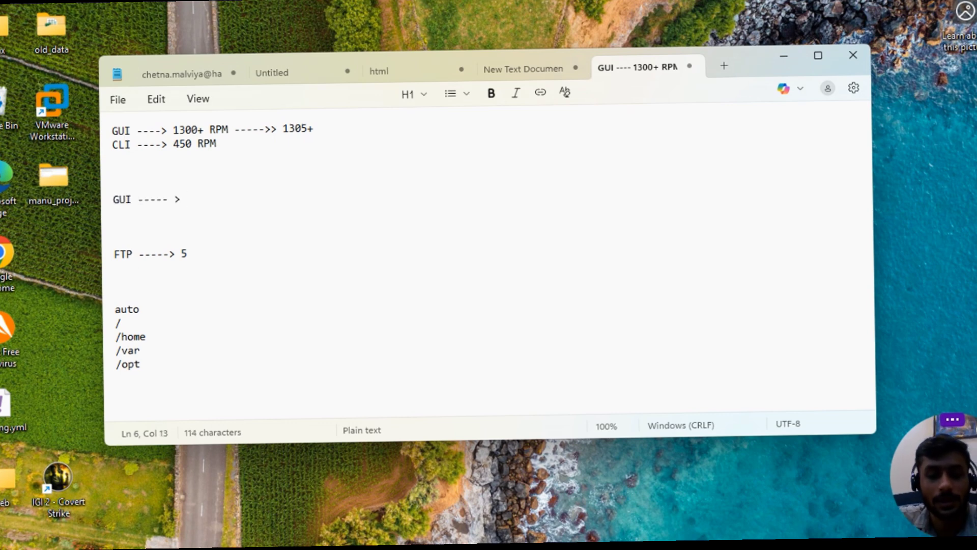
text(1300)
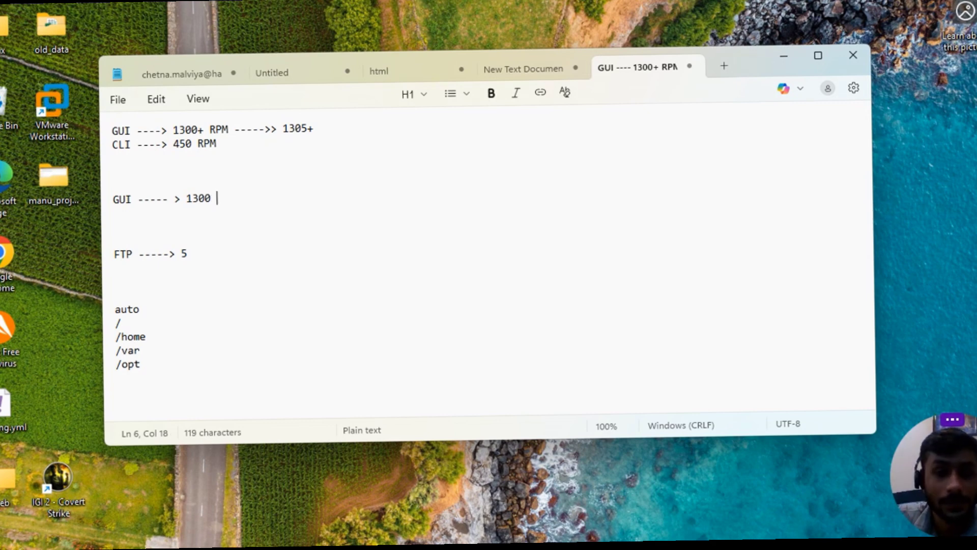
text( R)
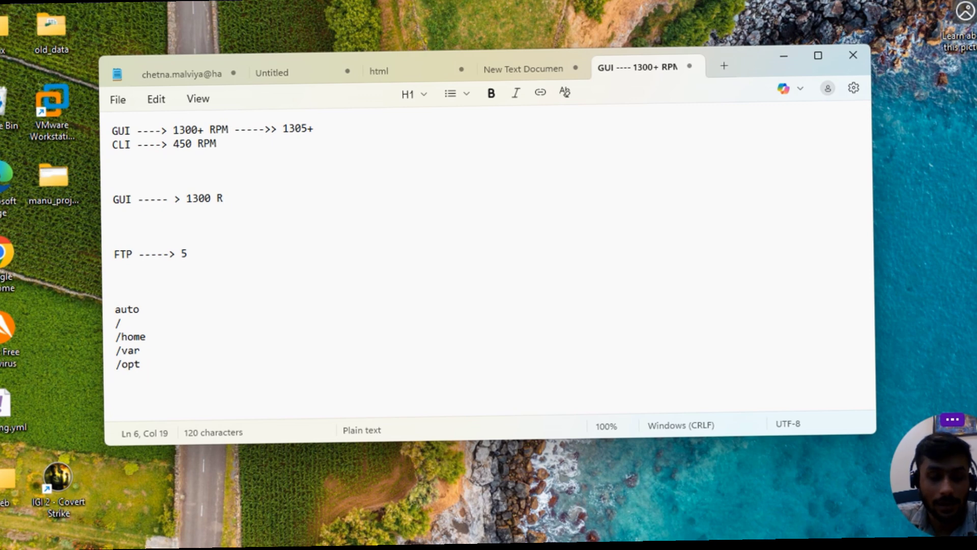
text(PM)
key(Return)
key(Return)
key(Return)
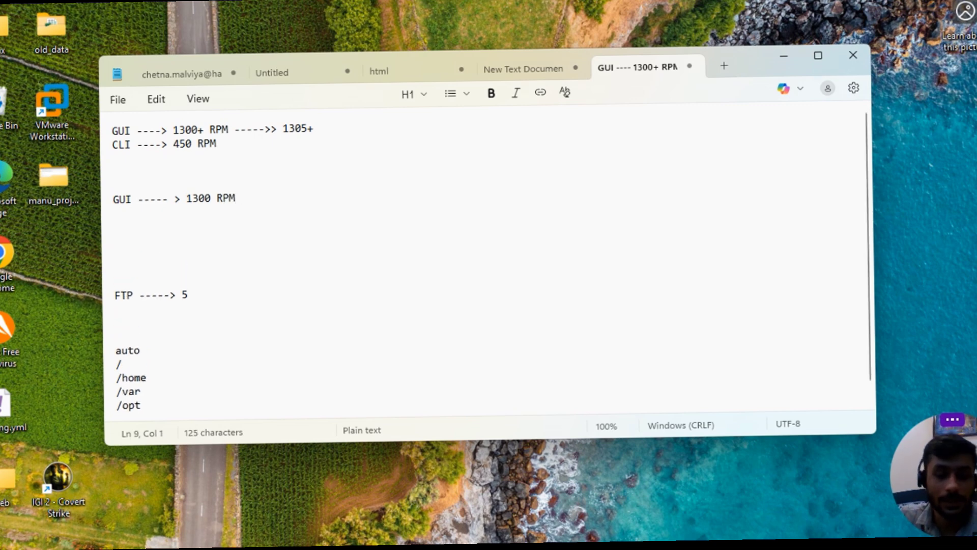
text(C)
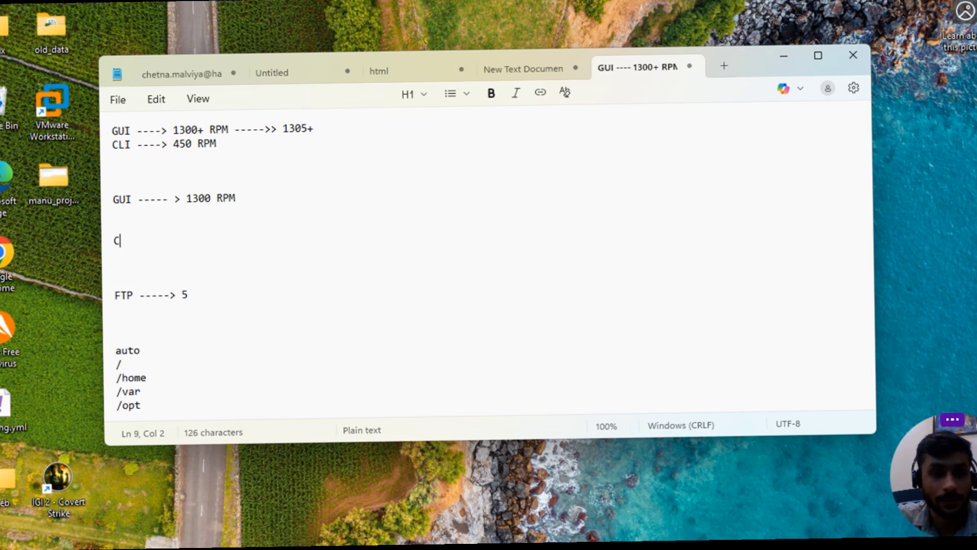
text(LI ------)
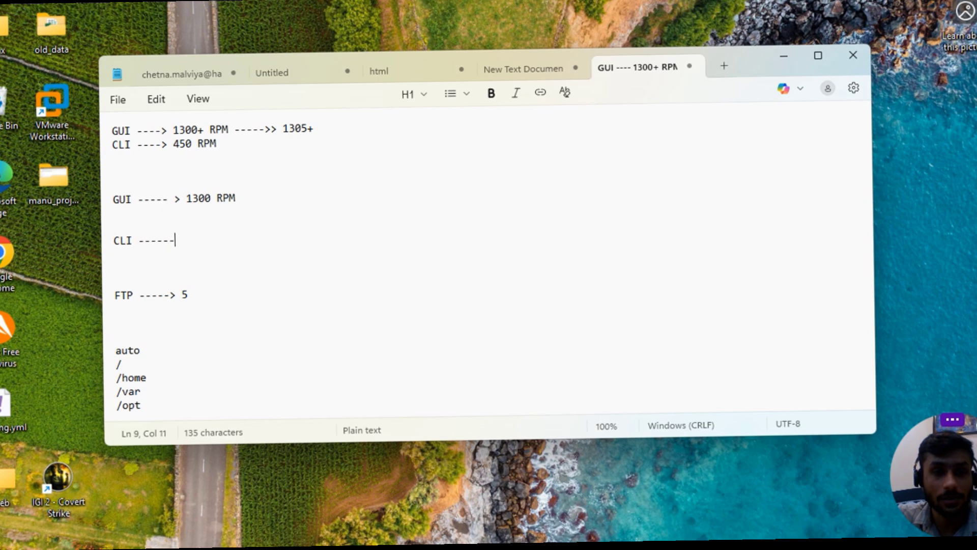
text(> )
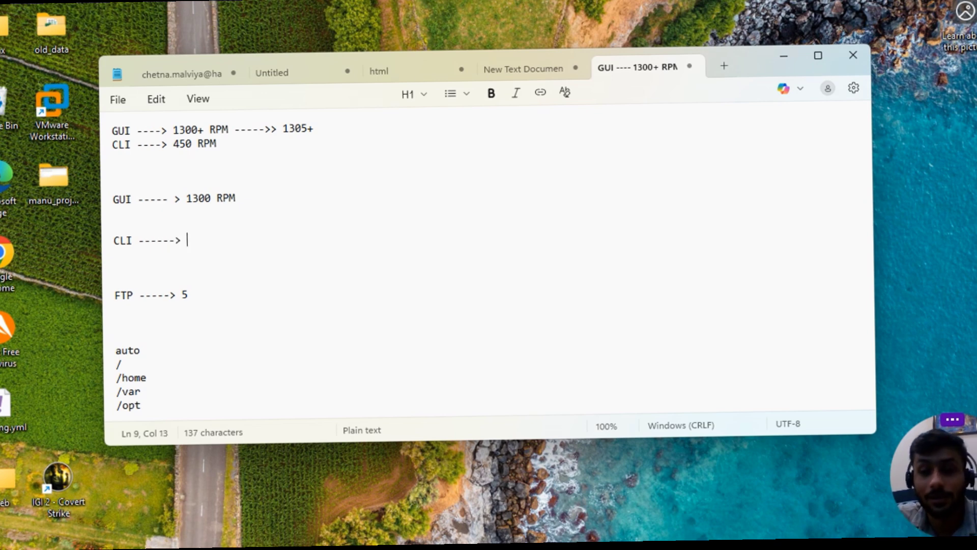
text(450 )
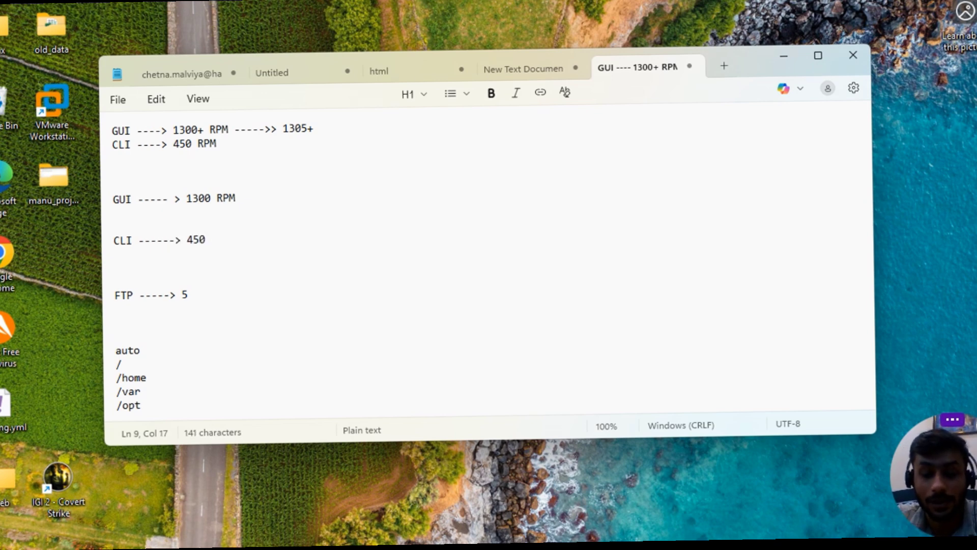
text(RPM)
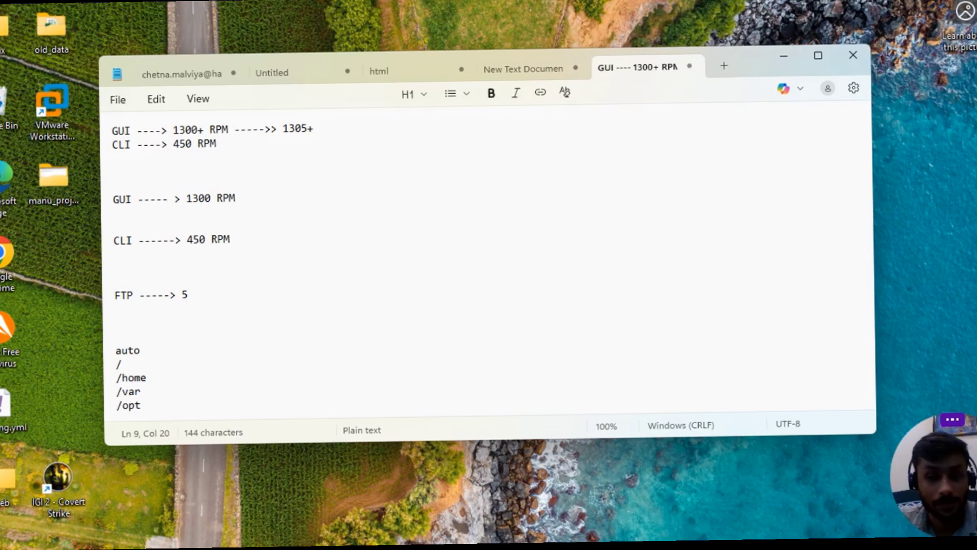
drag(181, 199, 230, 193)
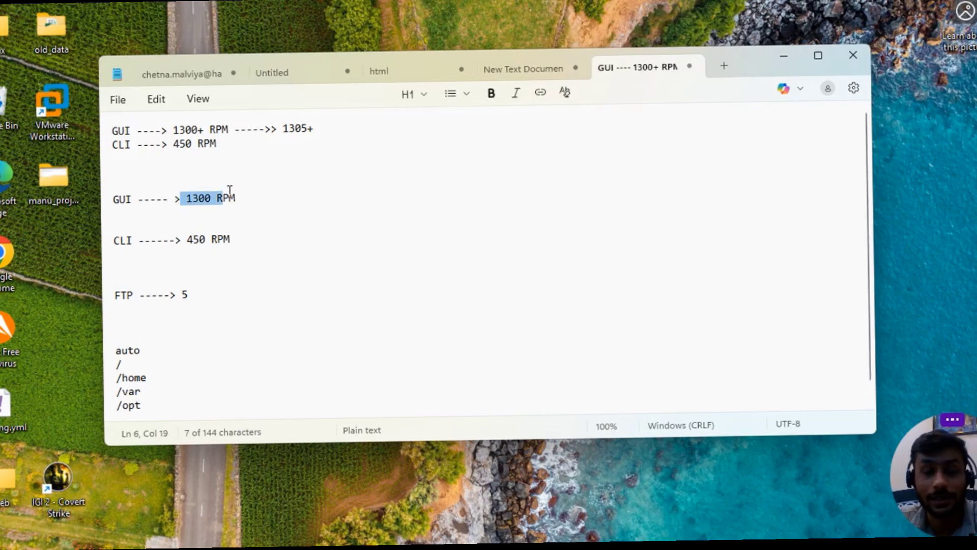
key(Down)
key(Down)
key(Down)
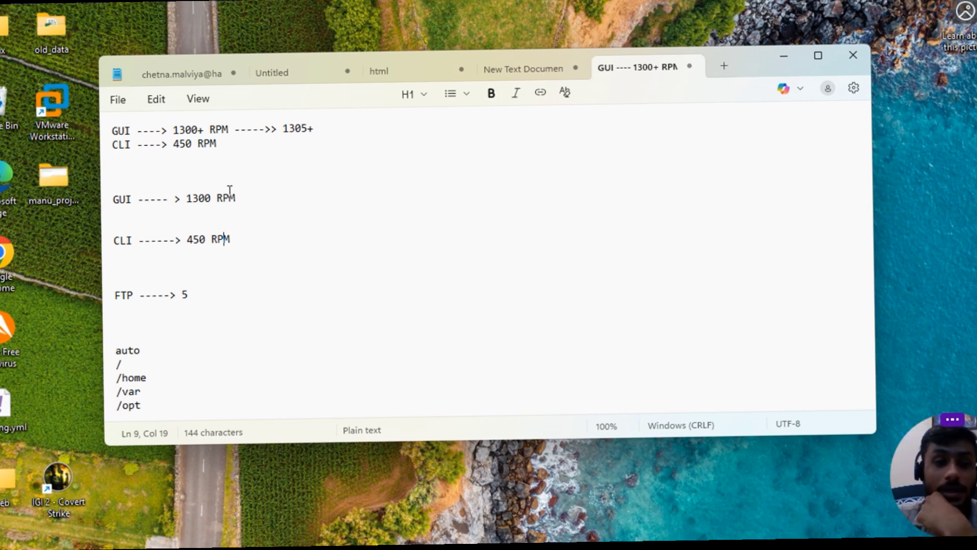
Type a new line 'ISO GUI group' below the CLI 450 RPM note, fixing the typo
key(End)
key(Return)
key(Return)
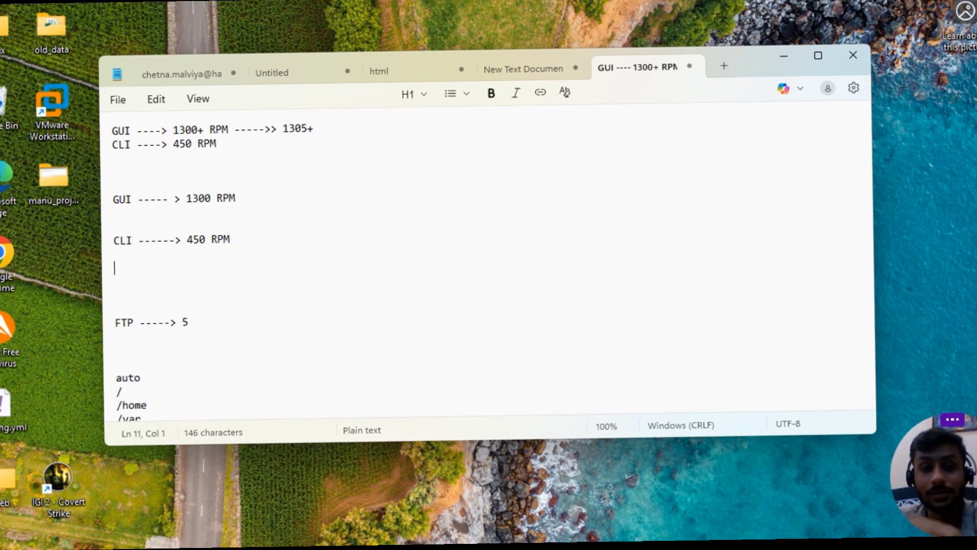
text(ISO)
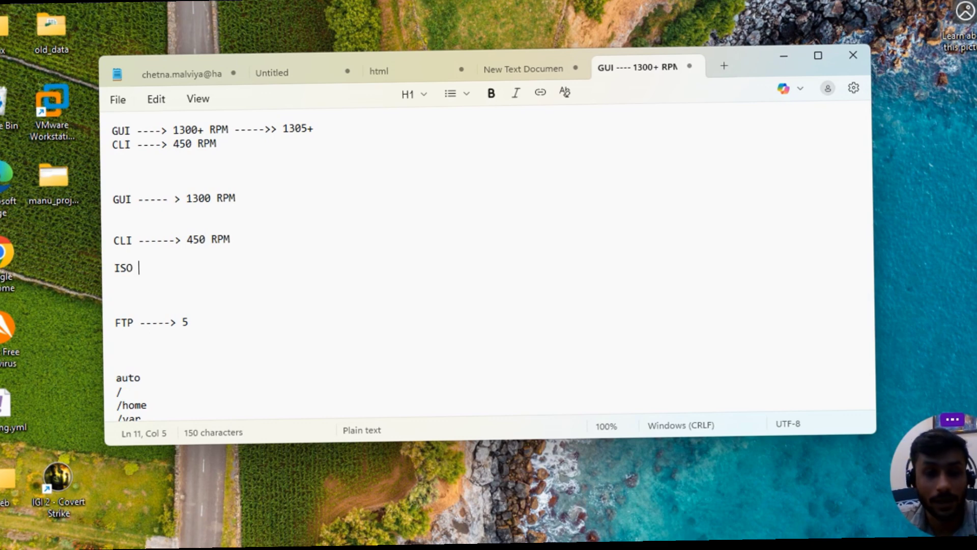
text(GUI)
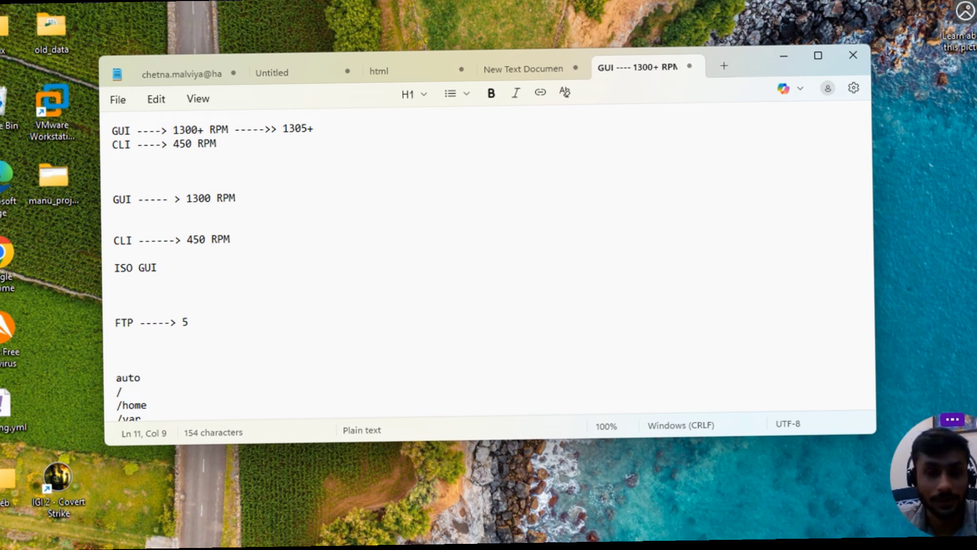
text(gru)
key(BackSpace)
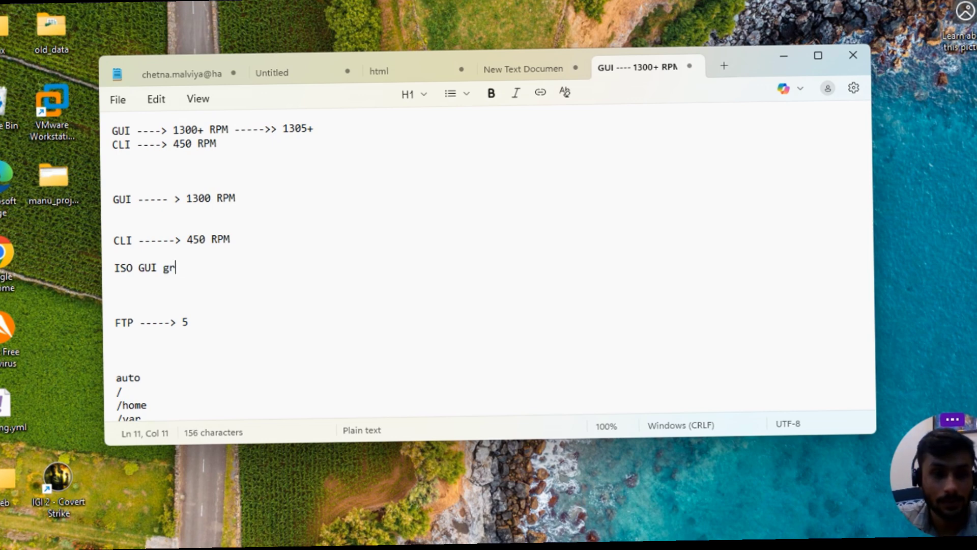
text(oup)
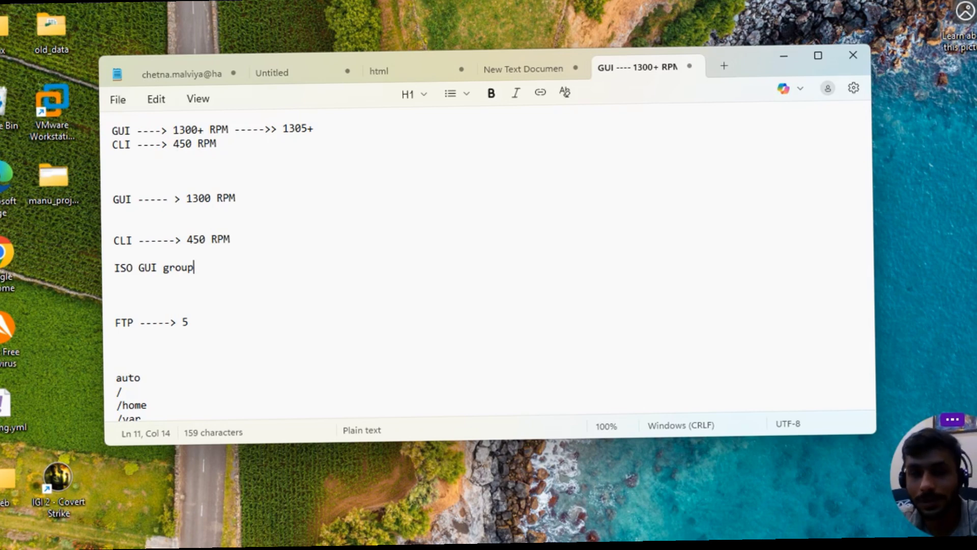
Extend the CLI line to read 'CLI ------> 450 RPM -------> GUI', deleting the stray n
key(Up)
key(Up)
key(End)
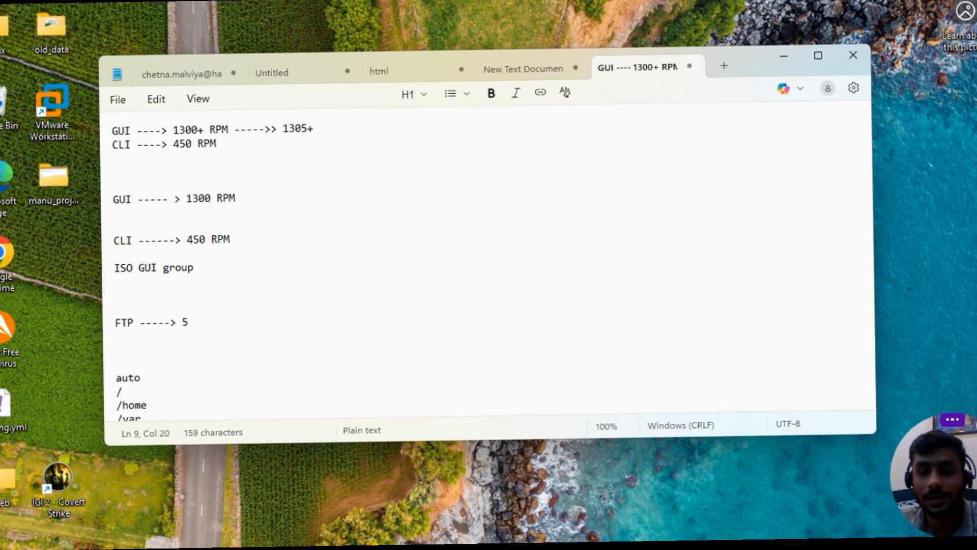
text(n-------)
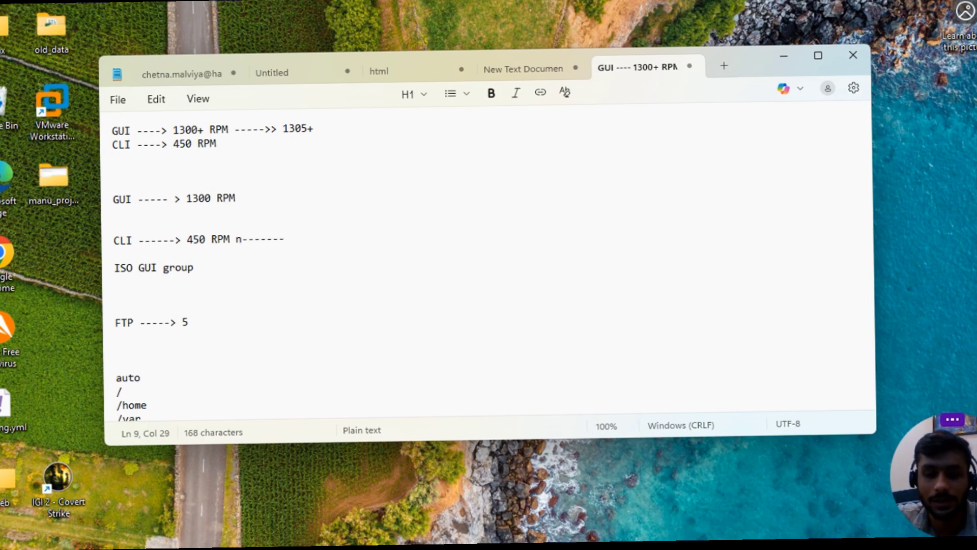
text(> GUI)
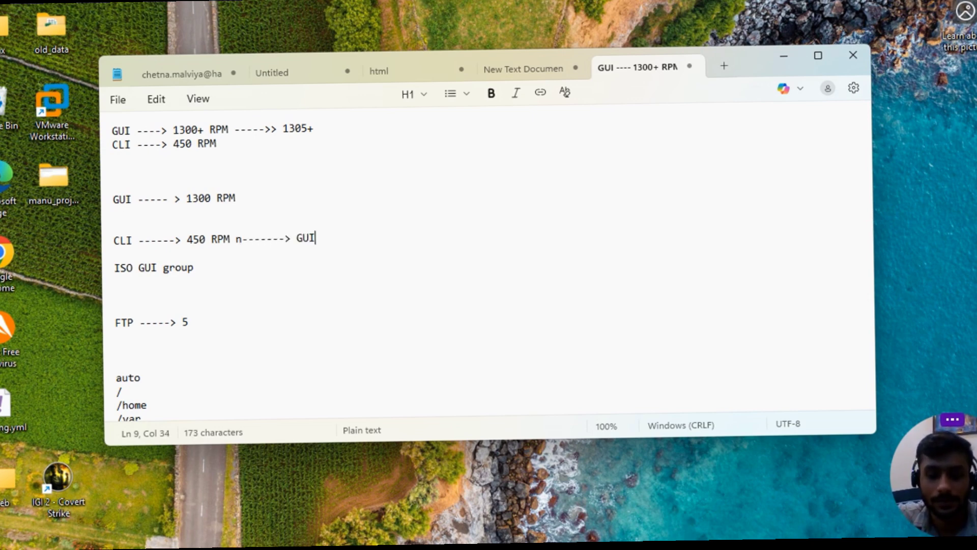
key(Left)
key(Left)
key(Left)
key(Left)
key(Left)
key(Left)
key(Left)
key(Left)
key(Left)
key(Left)
key(Left)
key(Left)
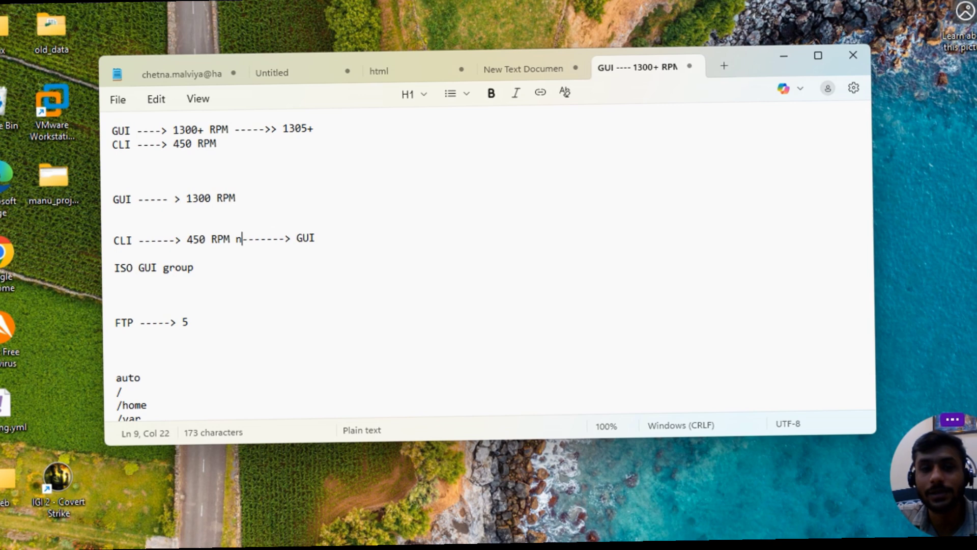
key(BackSpace)
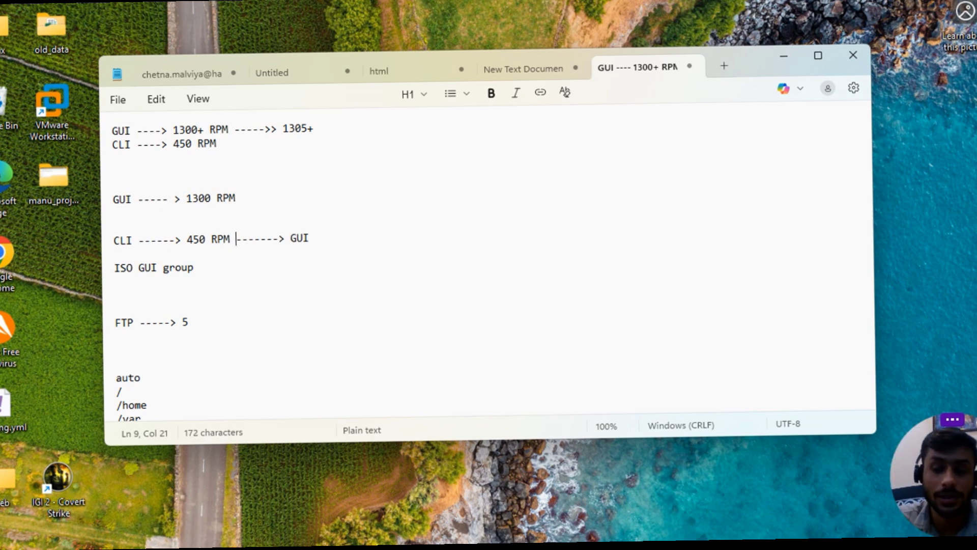
Type an indented '< ----------------------' arrow on the blank line under the CLI note
key(End)
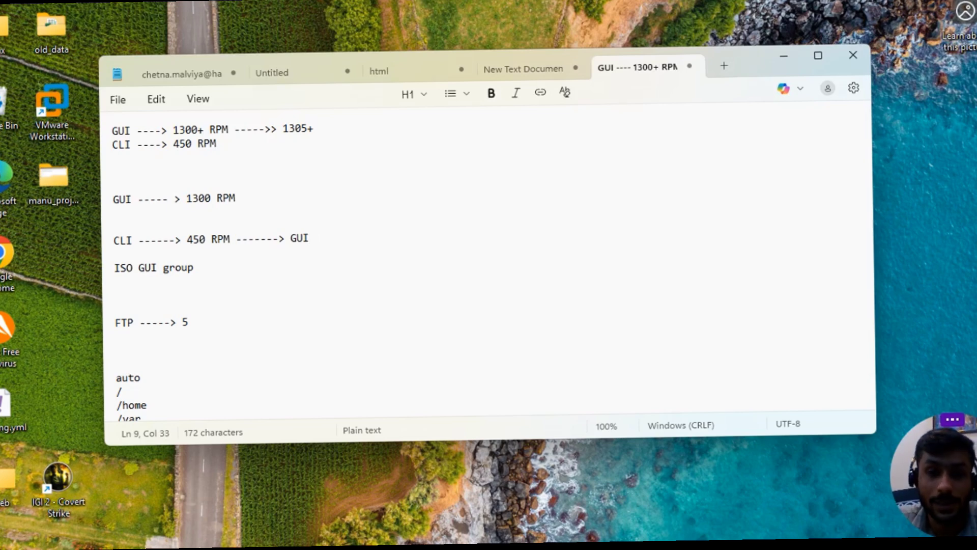
key(Right)
key(Right)
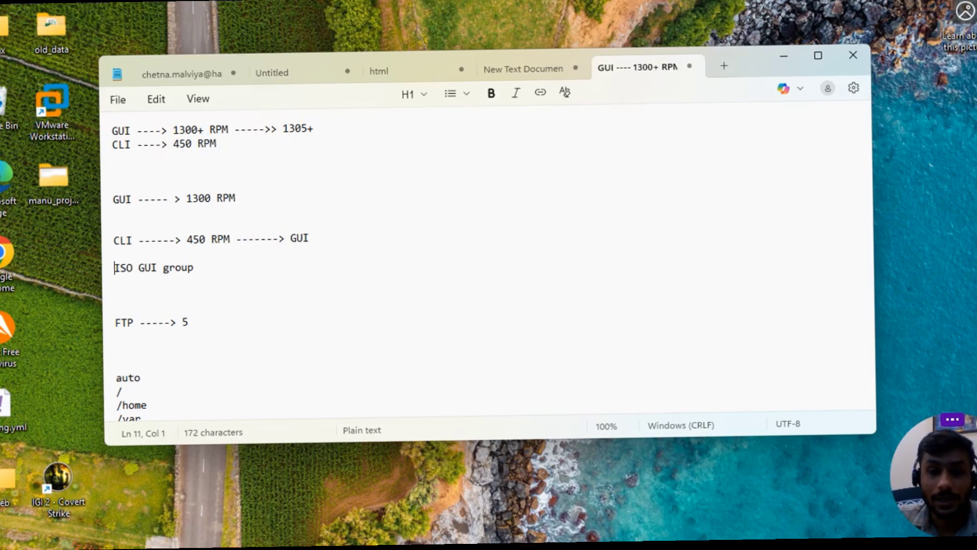
key(Up)
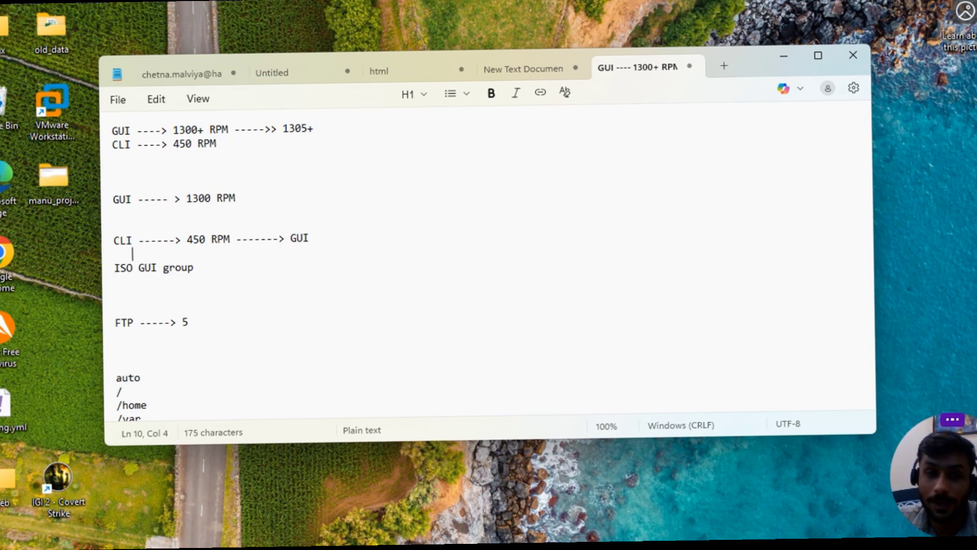
text(< -------)
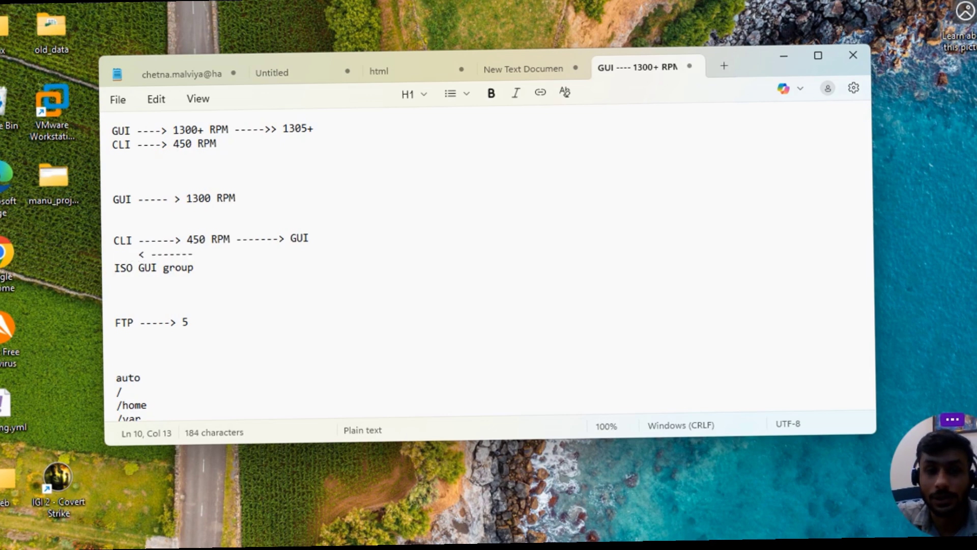
text(---------------)
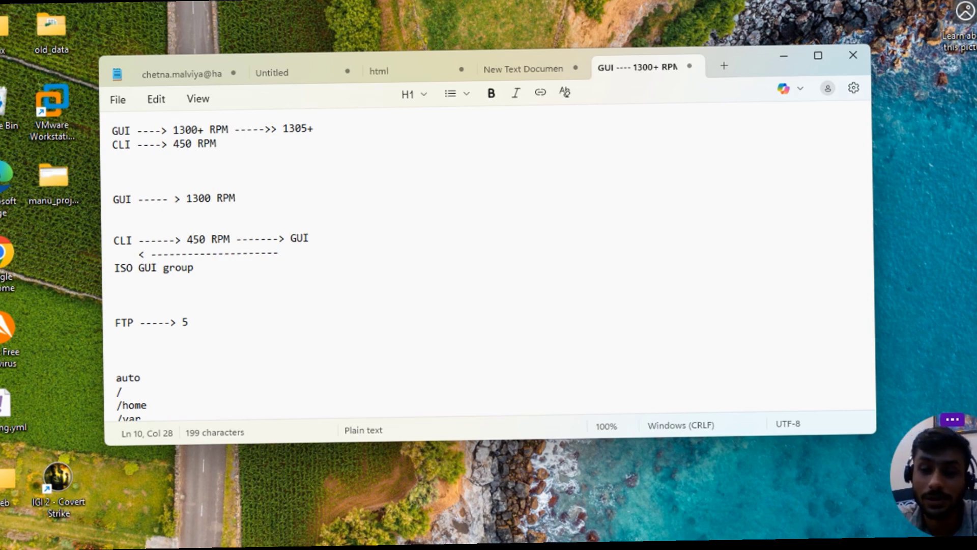
key(alt+Tab)
key(alt+Tab)
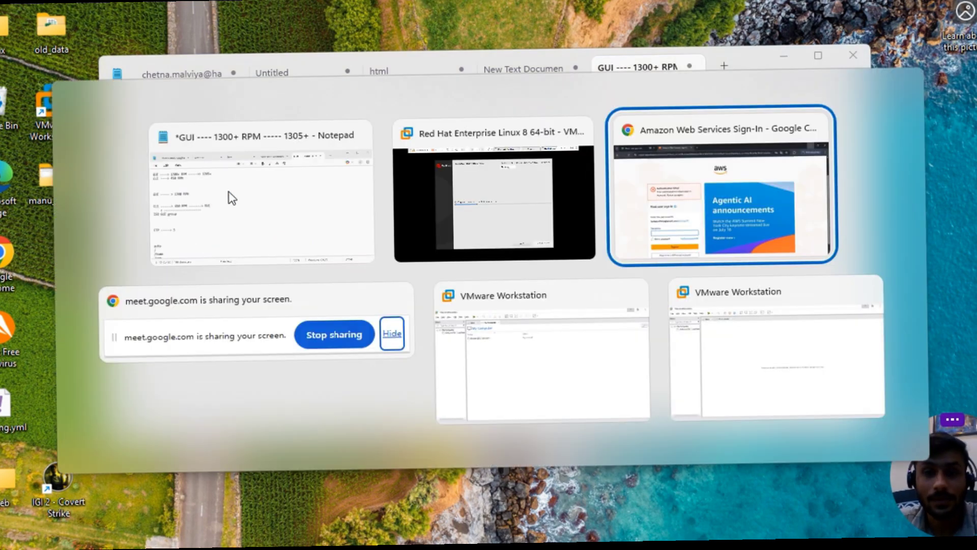
key(alt+shift+Tab)
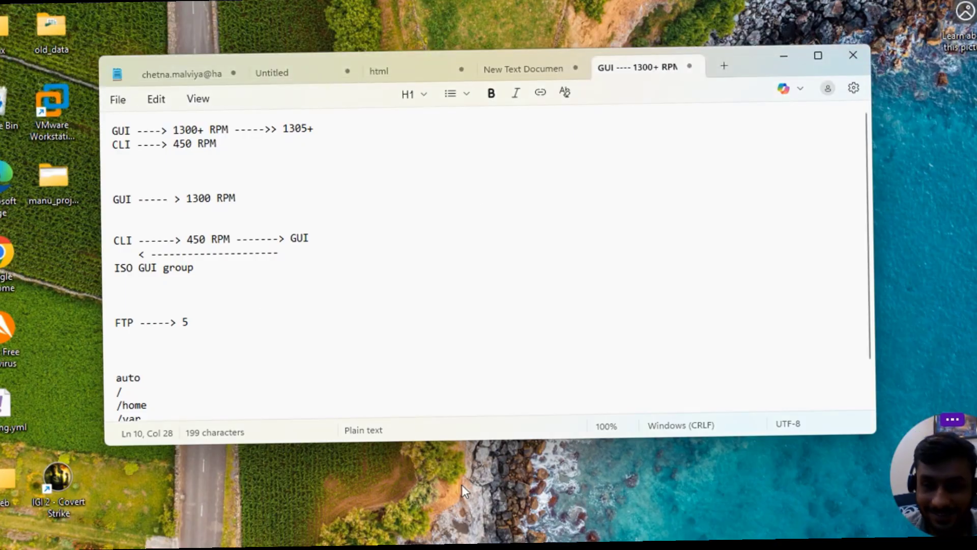
mouse_move(453, 549)
click(390, 521)
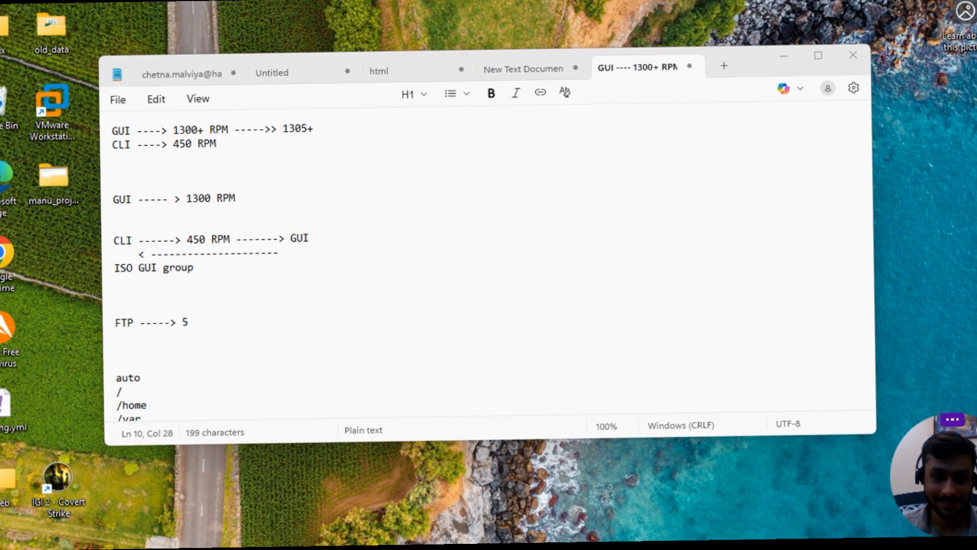
Enter the root user password on the AWS sign-in page and submit it
click(368, 499)
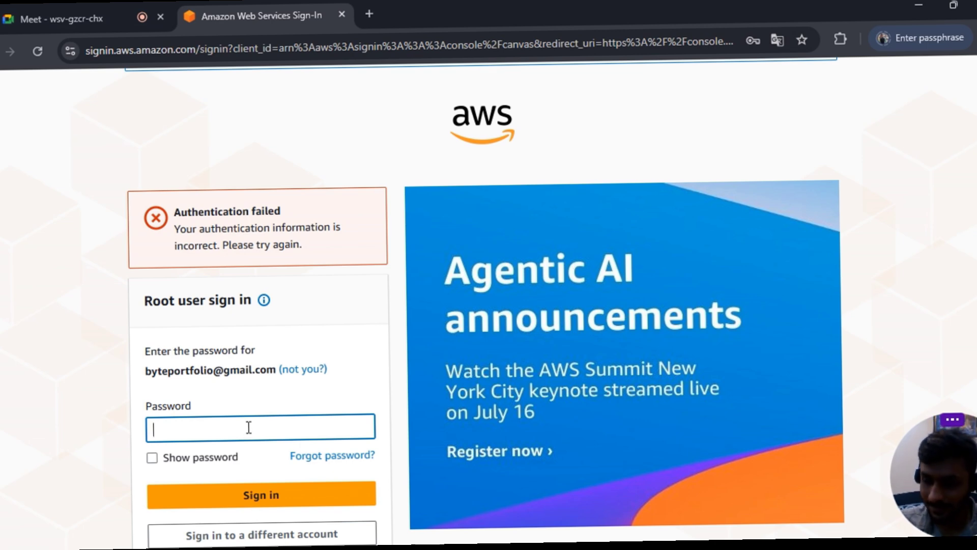
text(••••••••)
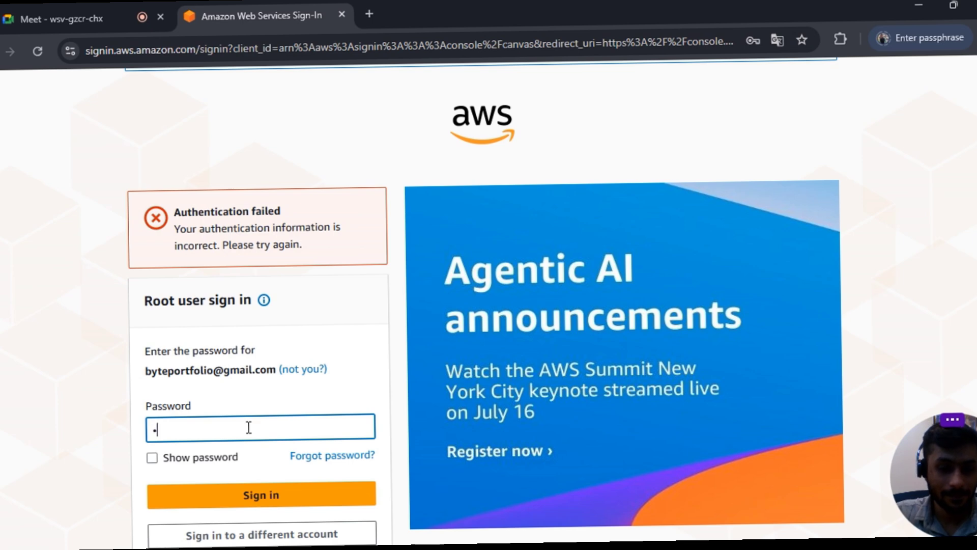
key(BackSpace)
key(BackSpace)
key(BackSpace)
key(BackSpace)
key(BackSpace)
key(BackSpace)
key(BackSpace)
key(BackSpace)
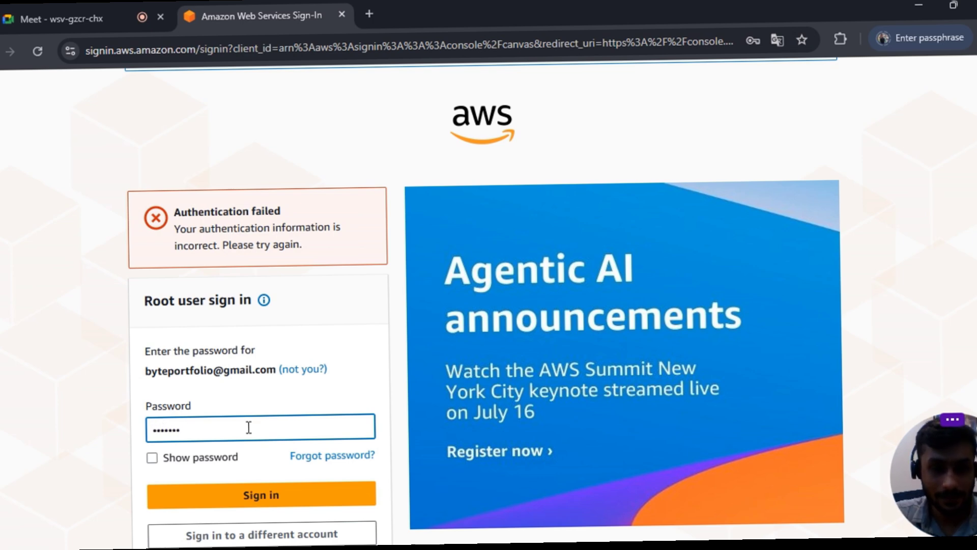
text(•••••)
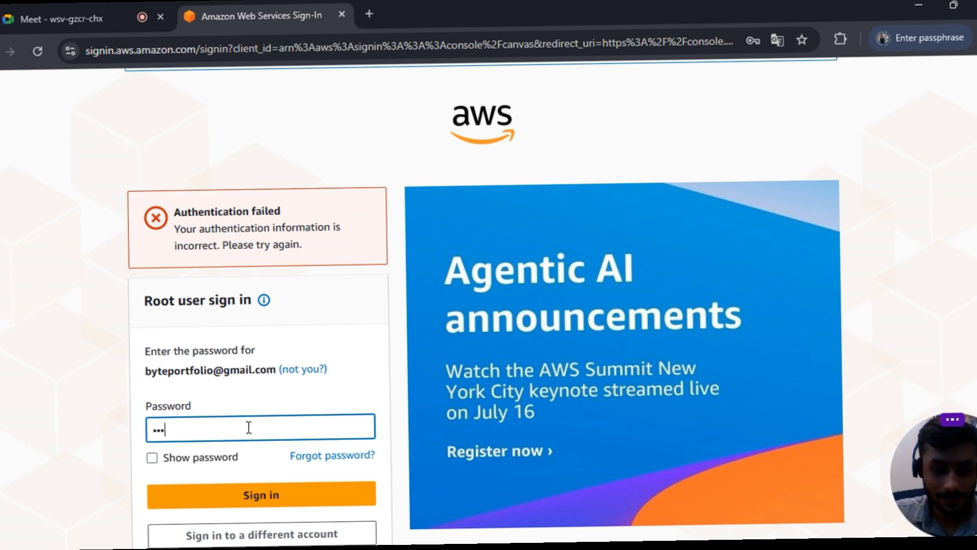
key(BackSpace)
key(BackSpace)
key(BackSpace)
key(BackSpace)
key(BackSpace)
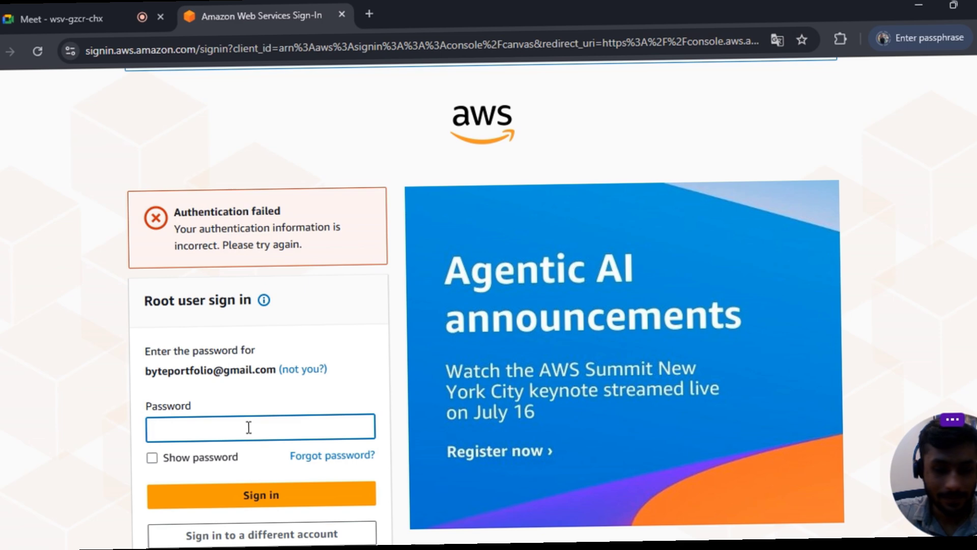
text(••••)
key(BackSpace)
key(BackSpace)
key(BackSpace)
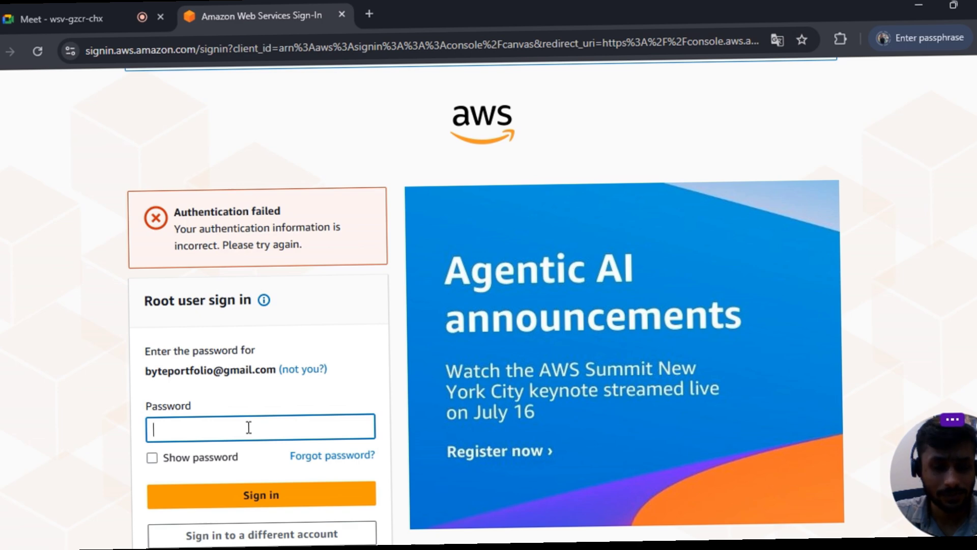
text(••••••••)
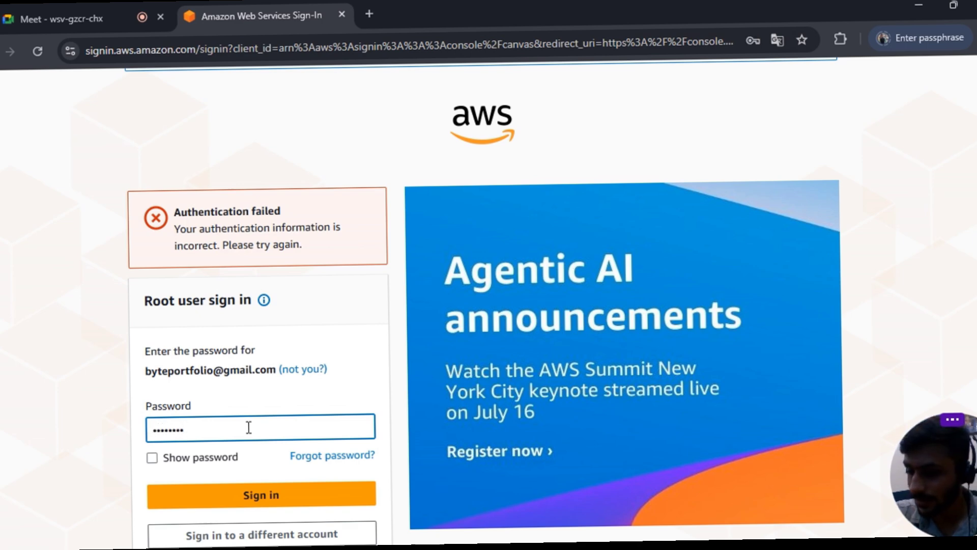
text(•)
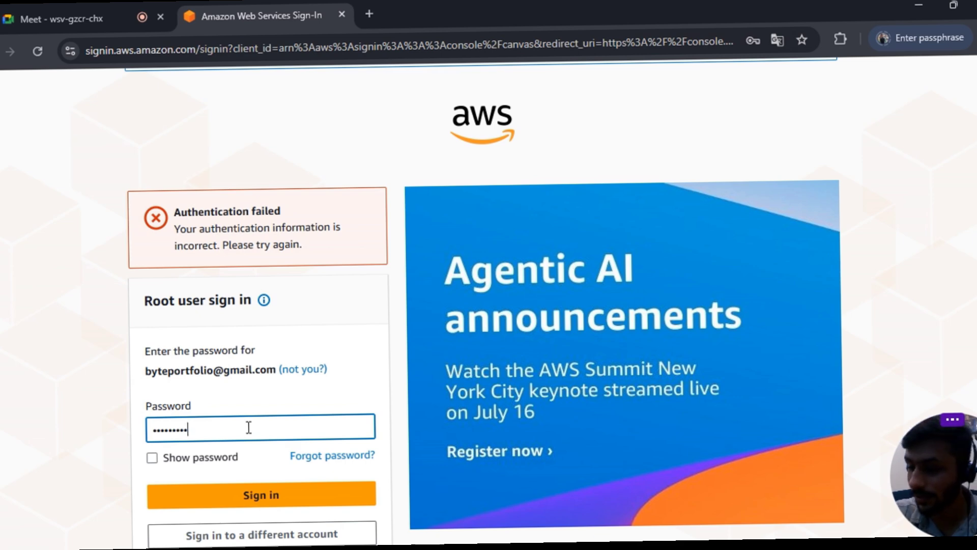
text(••••••)
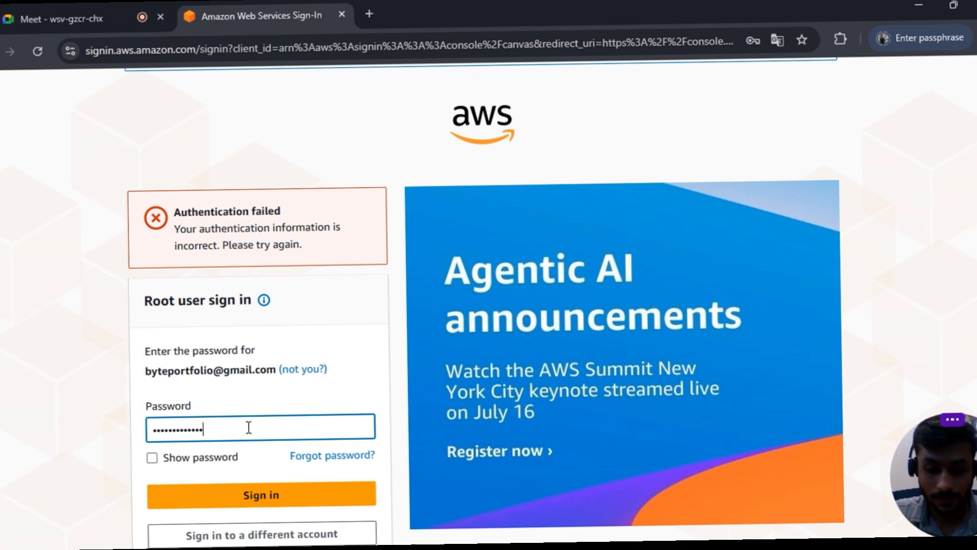
text(••••••)
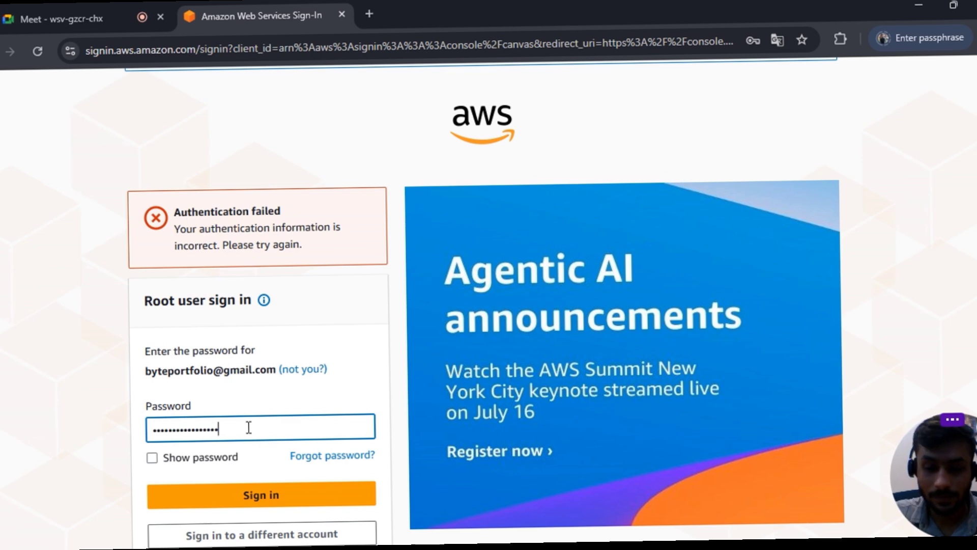
text(•)
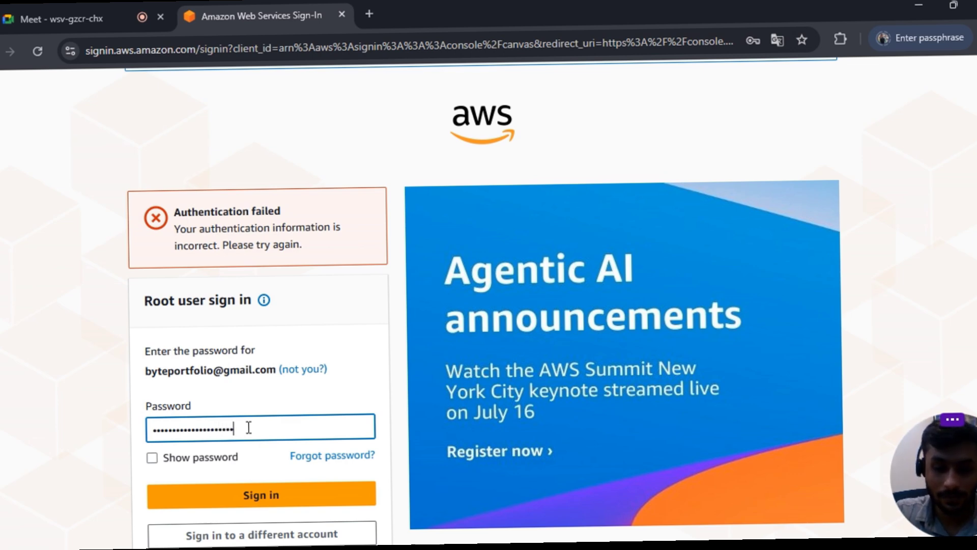
key(Return)
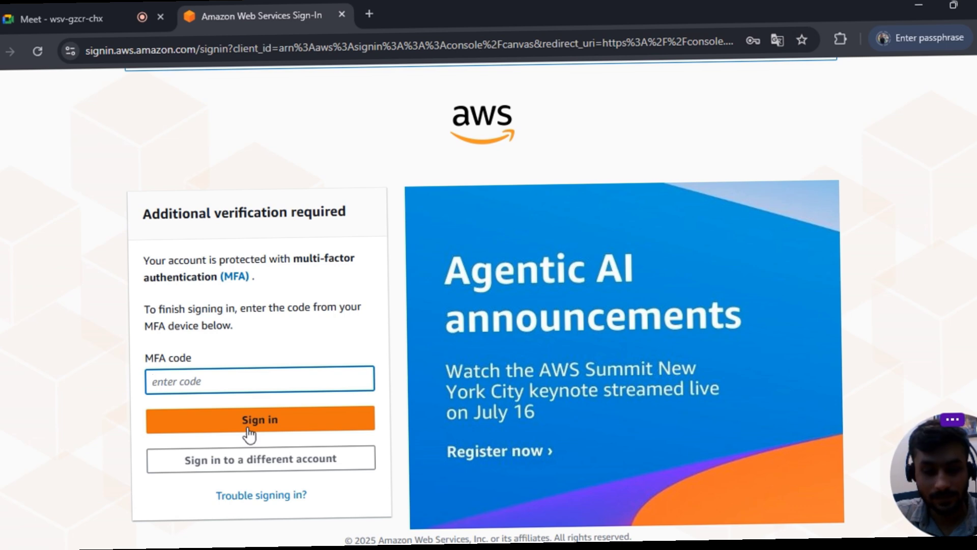
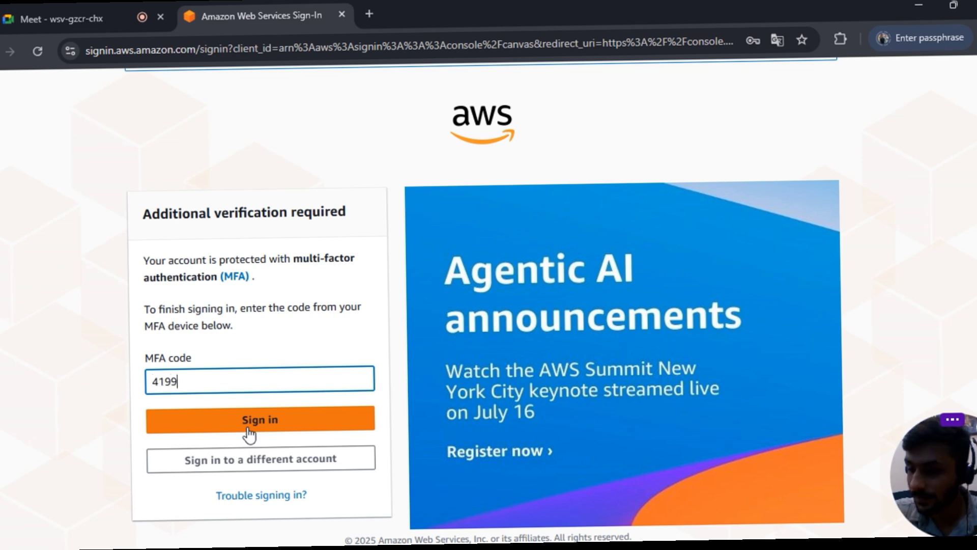
Submit an MFA code, re-enter the root password, and submit a second MFA code
click(249, 430)
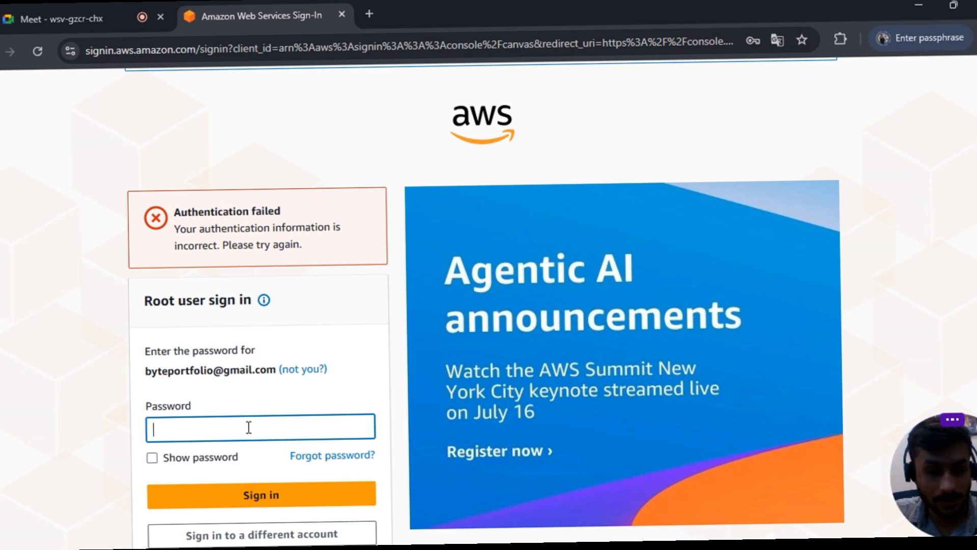
text(•••••••)
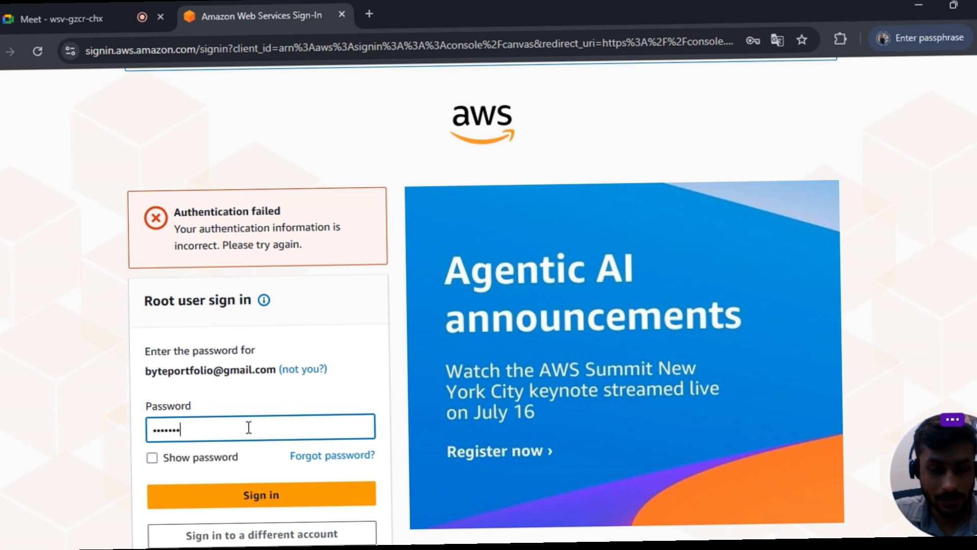
text(••)
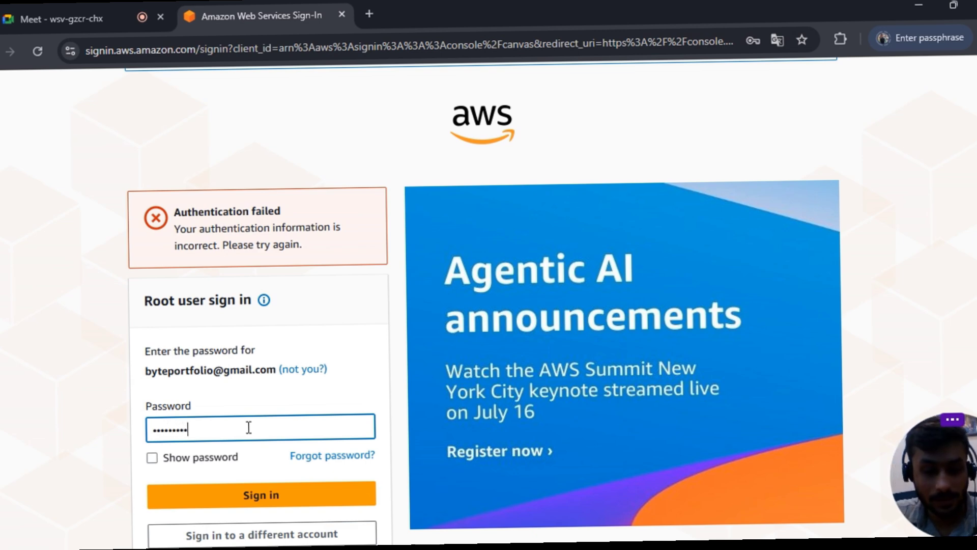
text(••••••)
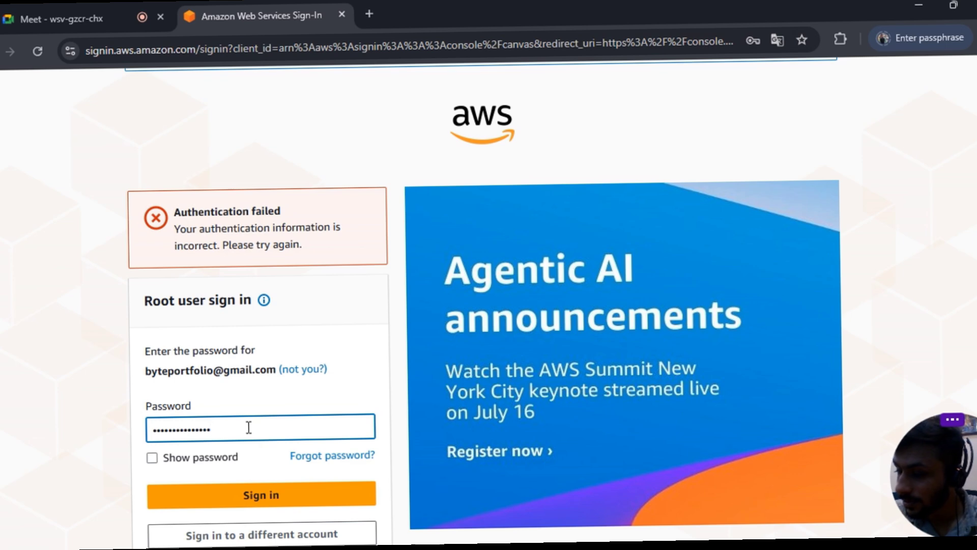
text(••••••)
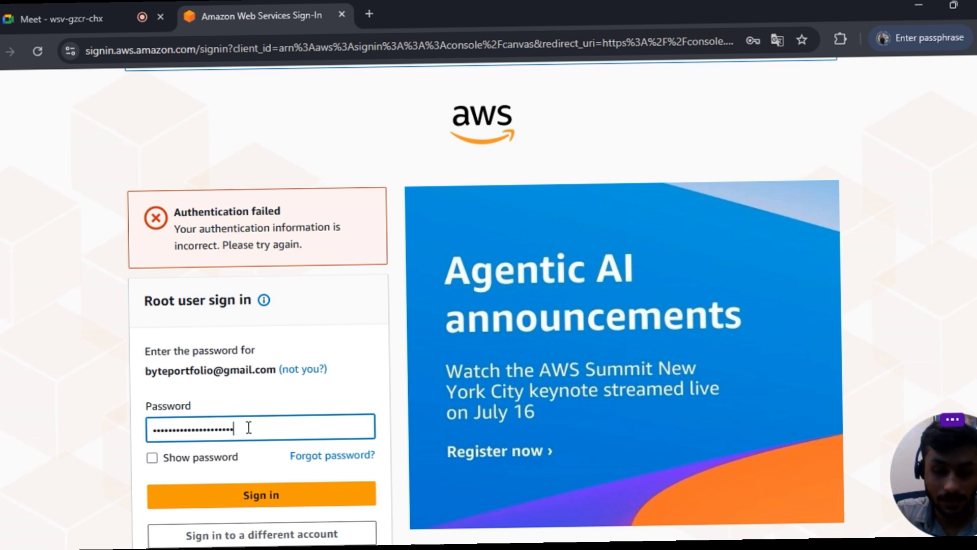
key(Return)
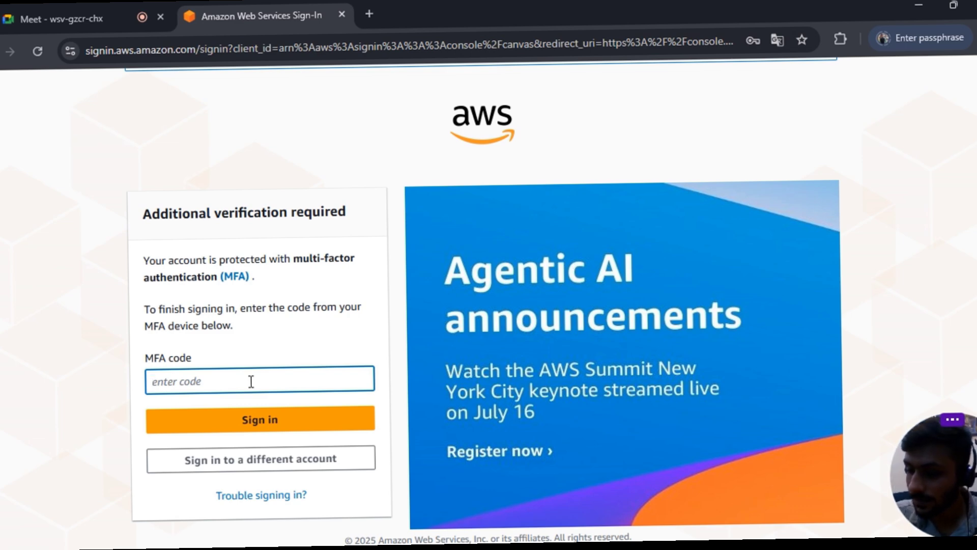
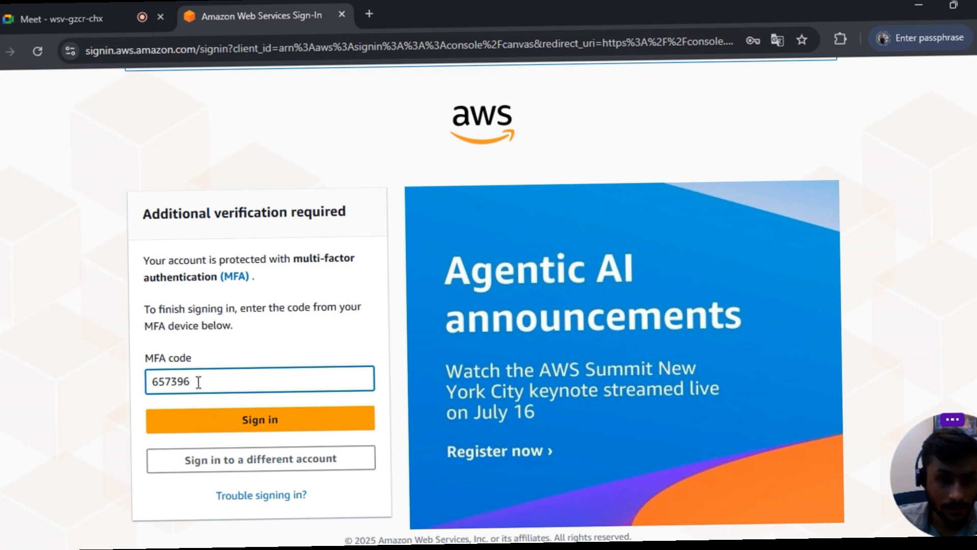
click(231, 414)
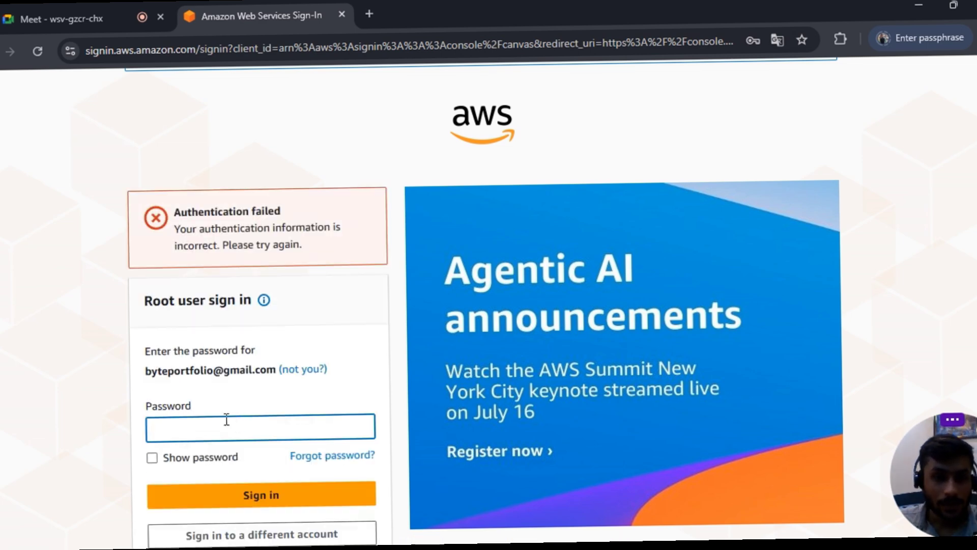
scroll(233, 384, down, 1)
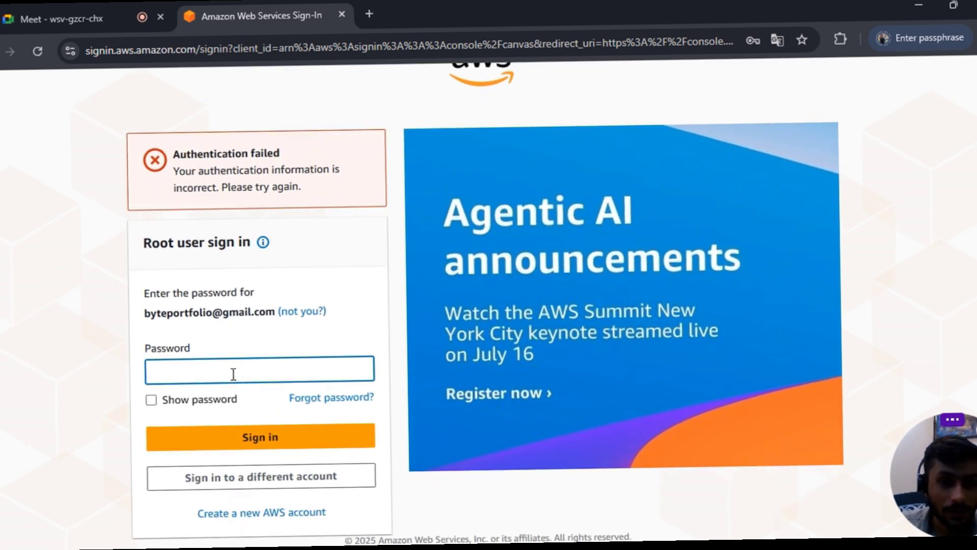
Request a root password reset via Forgot password, solving the captcha twice
click(331, 398)
scroll(242, 414, down, 1)
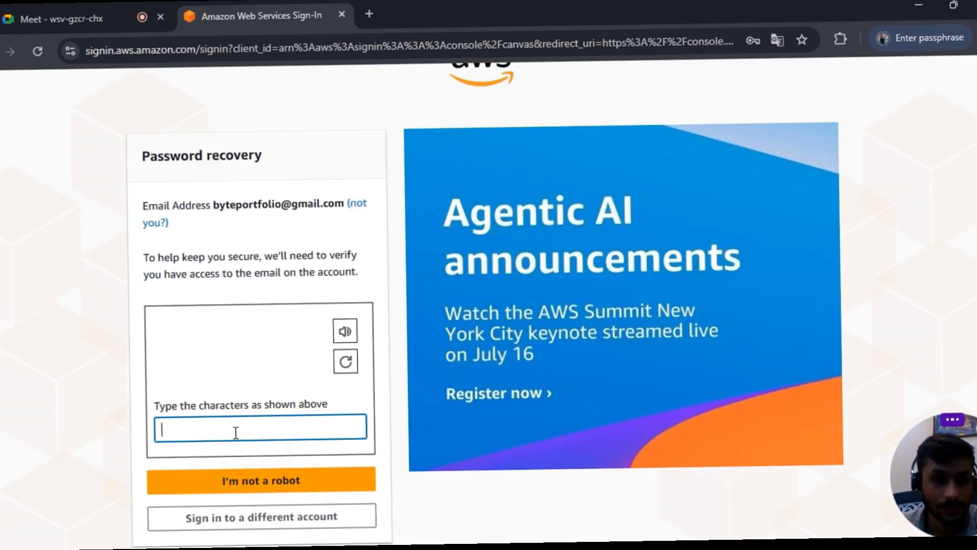
text(b)
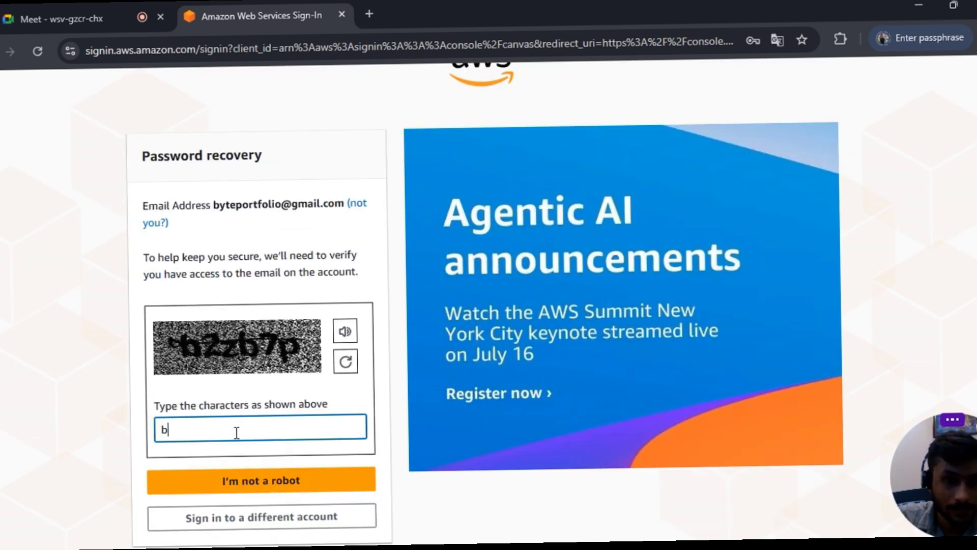
text(2Z)
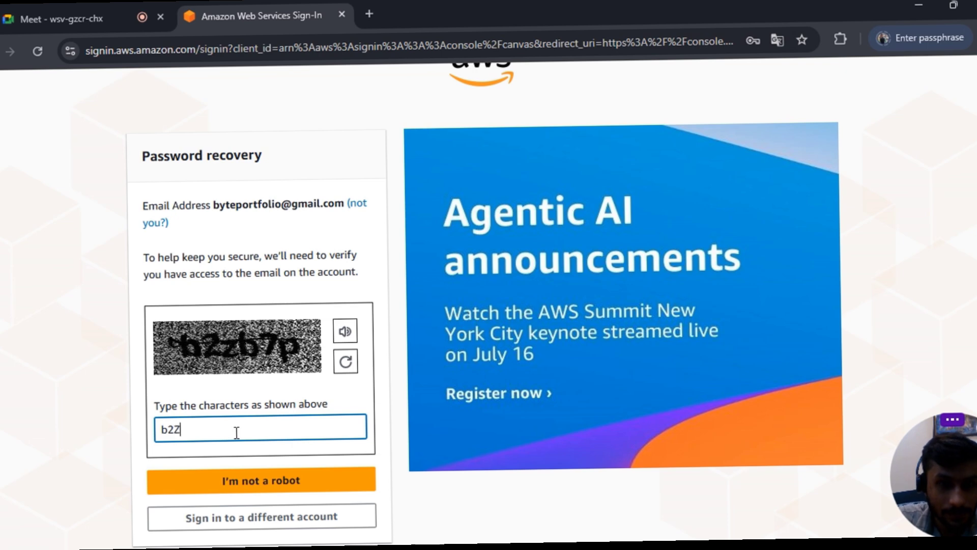
text(b)
text(7p)
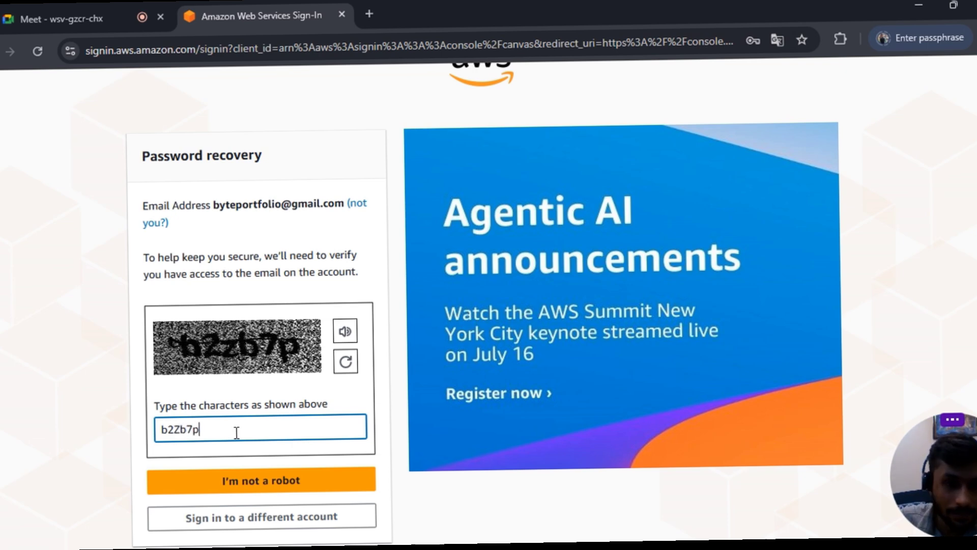
click(247, 480)
scroll(228, 452, down, 2)
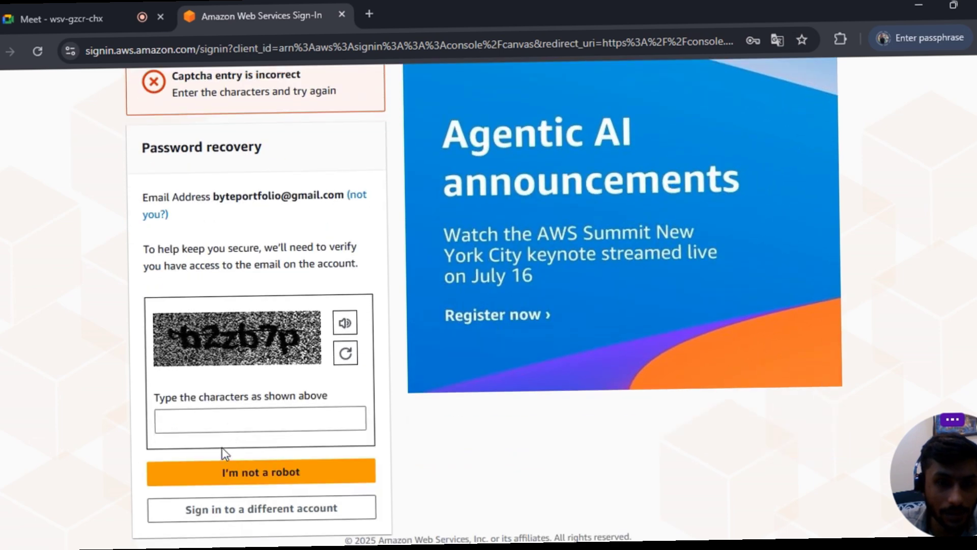
click(229, 422)
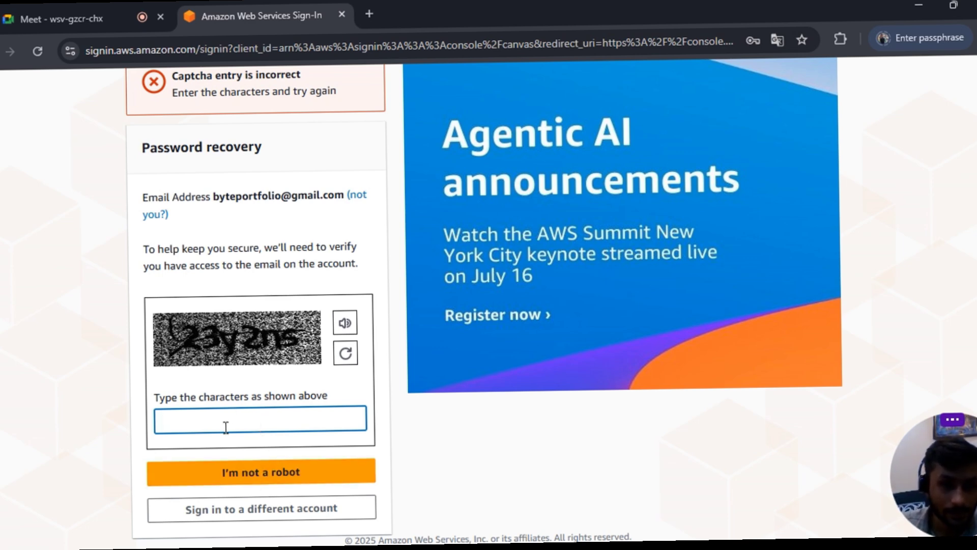
text(23)
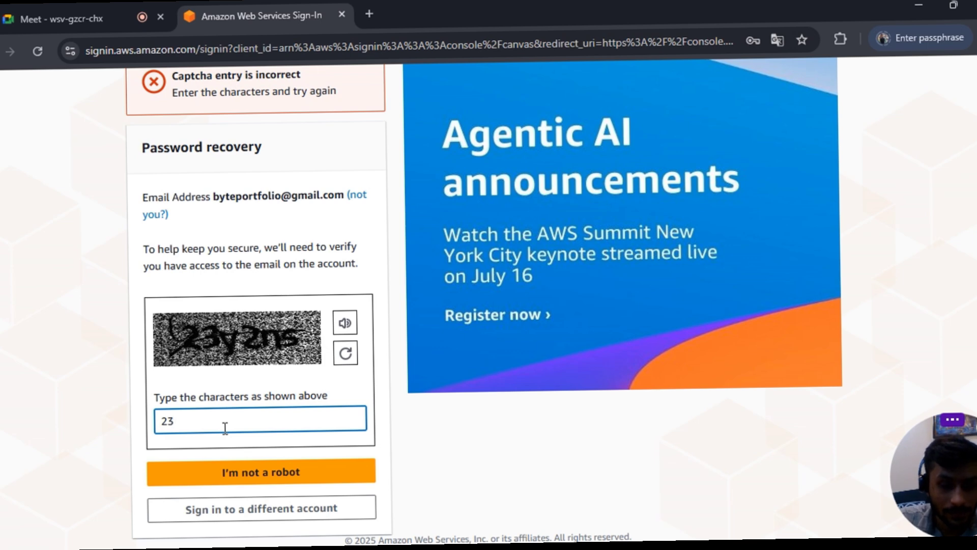
text(y2)
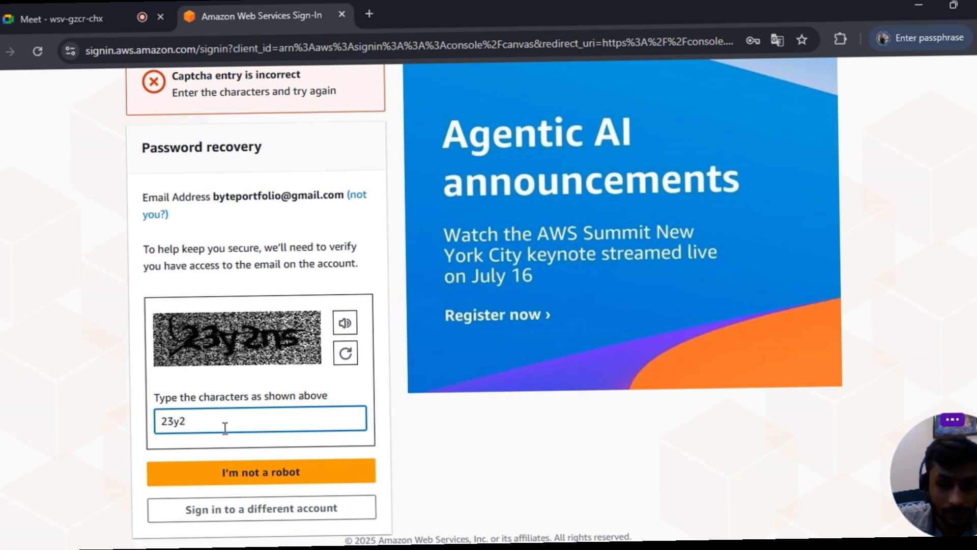
text(ns)
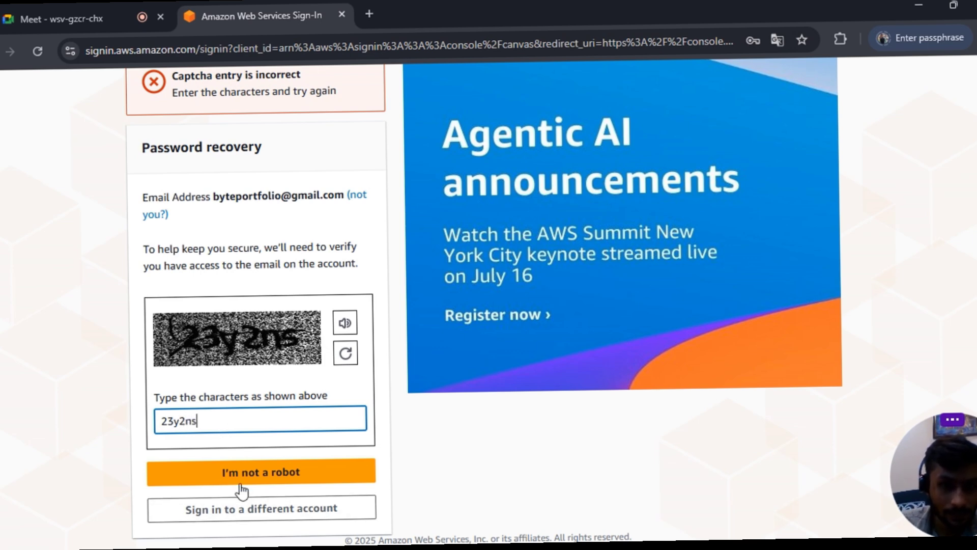
click(242, 481)
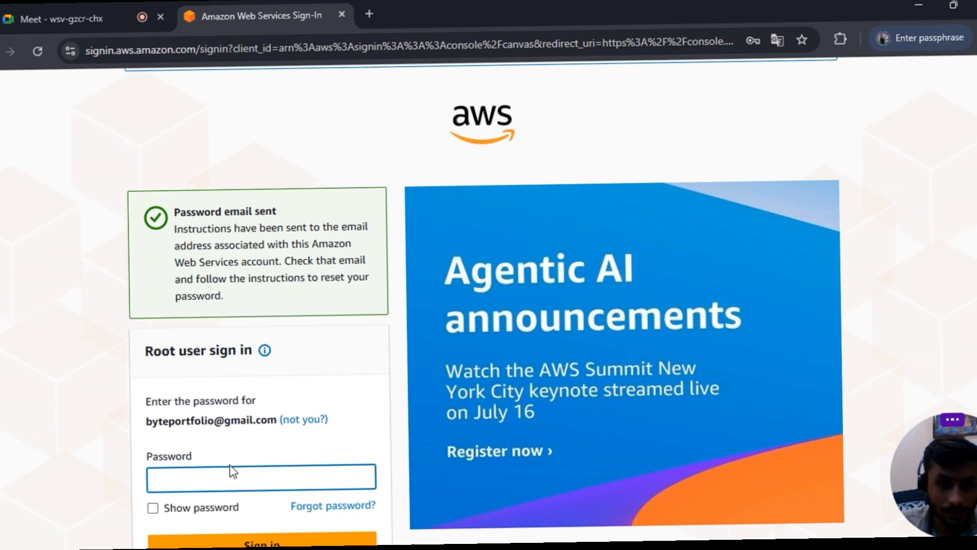
Re-enter the root password and submit a fresh MFA code
scroll(231, 469, down, 2)
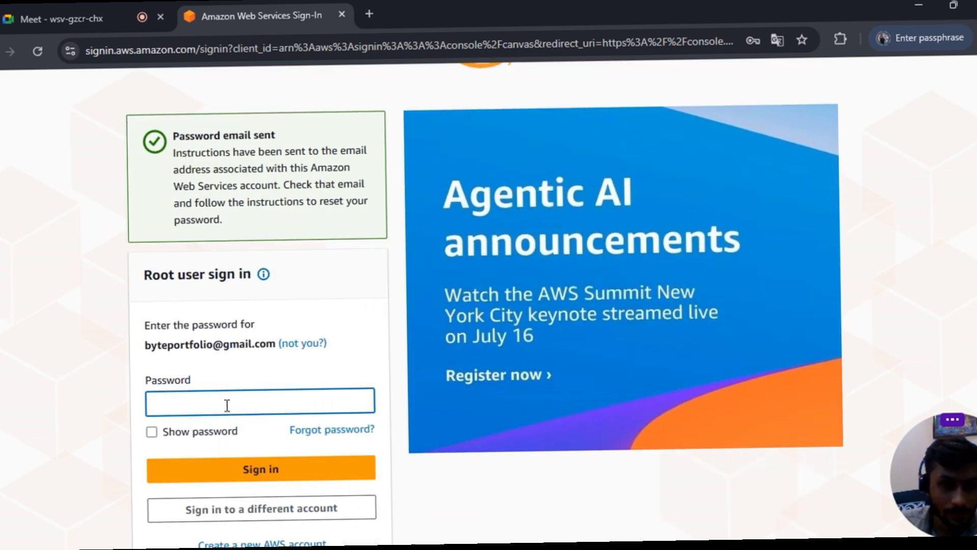
text(•)
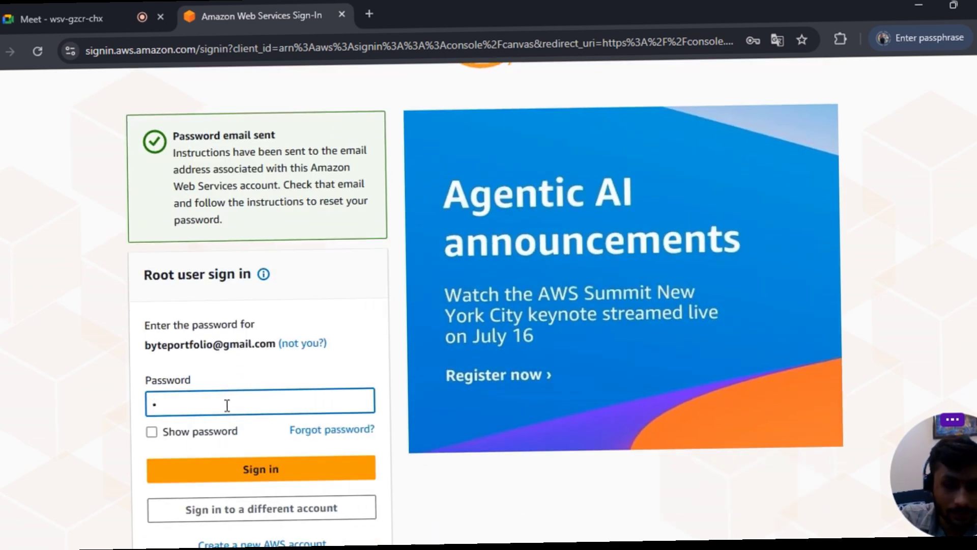
text(•••••••)
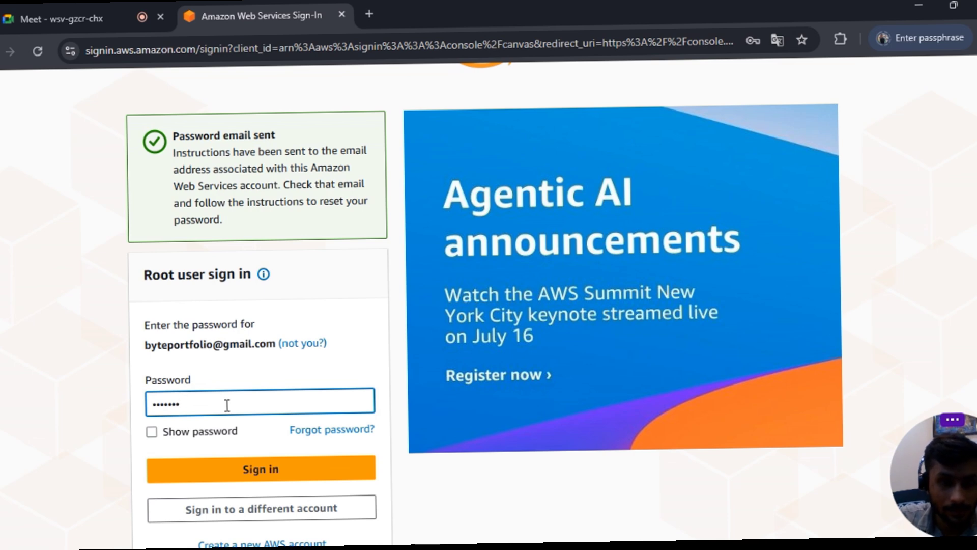
key(BackSpace)
key(BackSpace)
key(BackSpace)
key(BackSpace)
key(BackSpace)
key(BackSpace)
key(BackSpace)
text(••••)
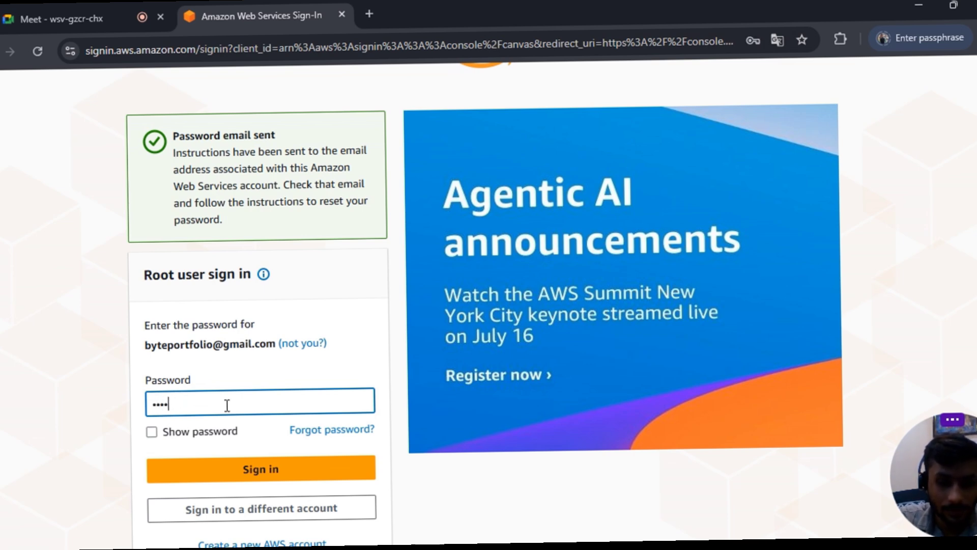
text(••••)
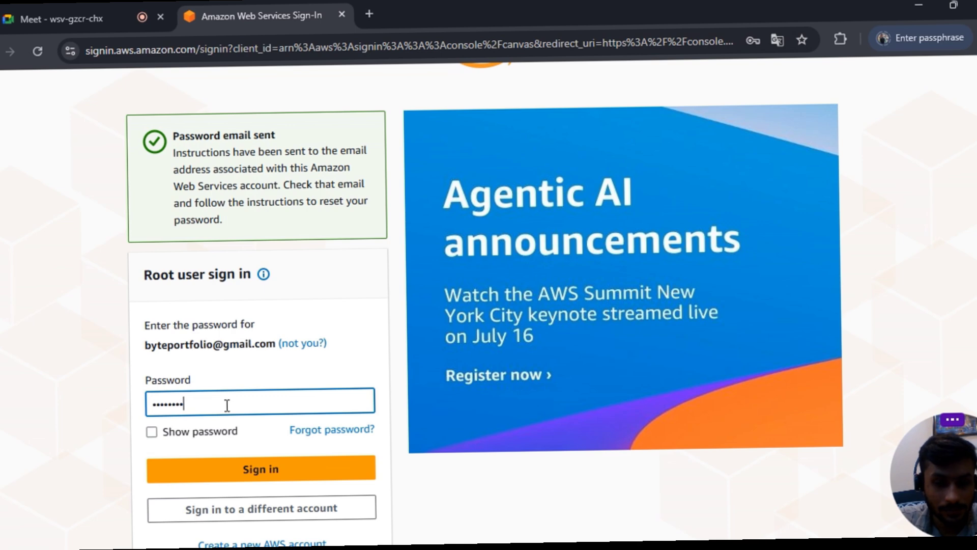
text(•)
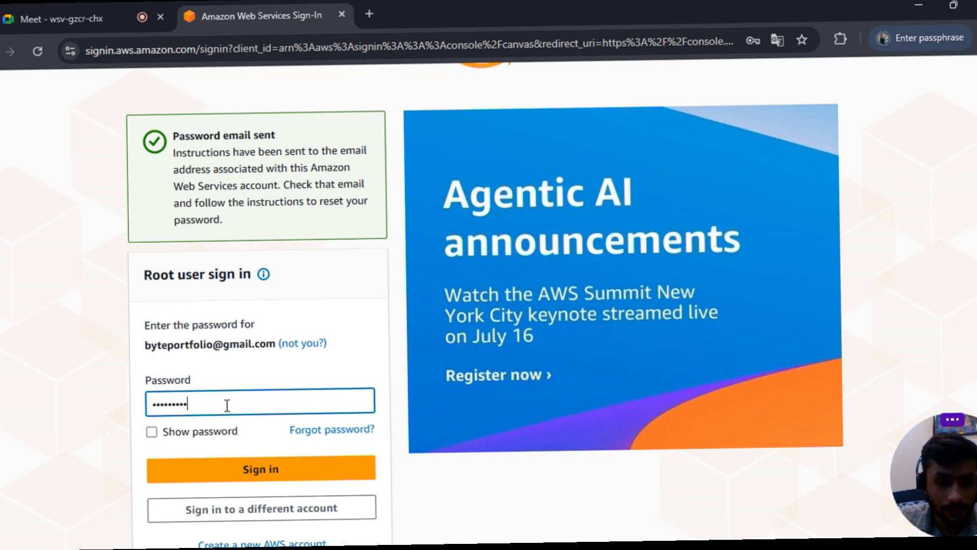
text(•••••••)
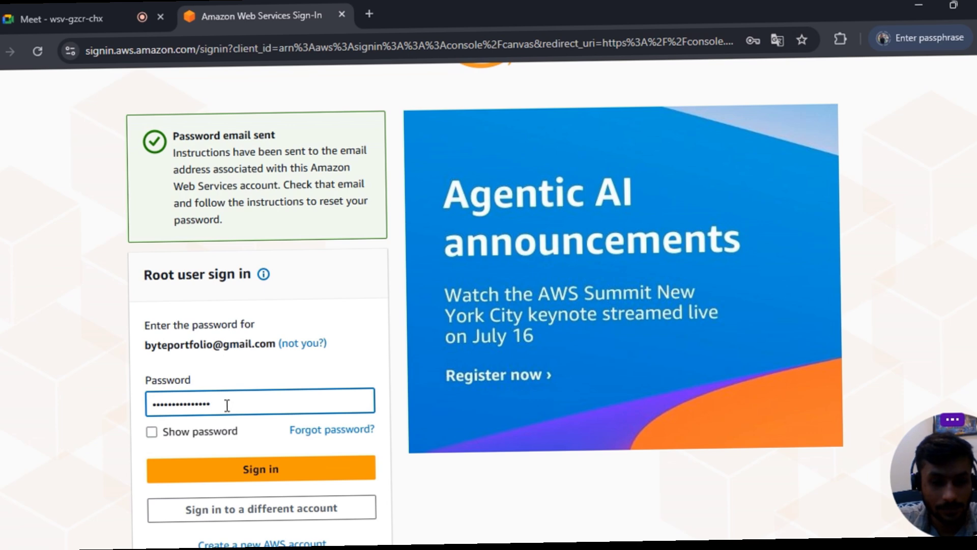
text(••••••)
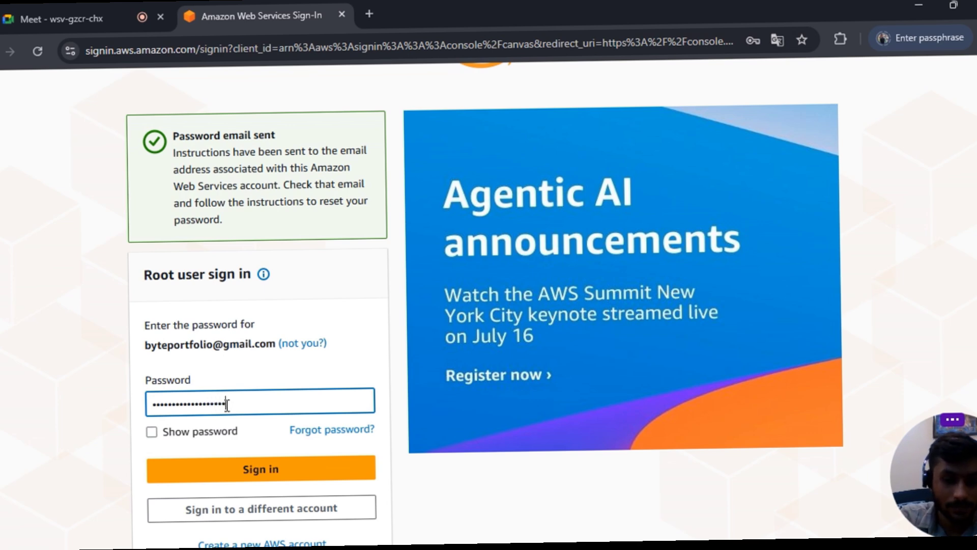
key(Return)
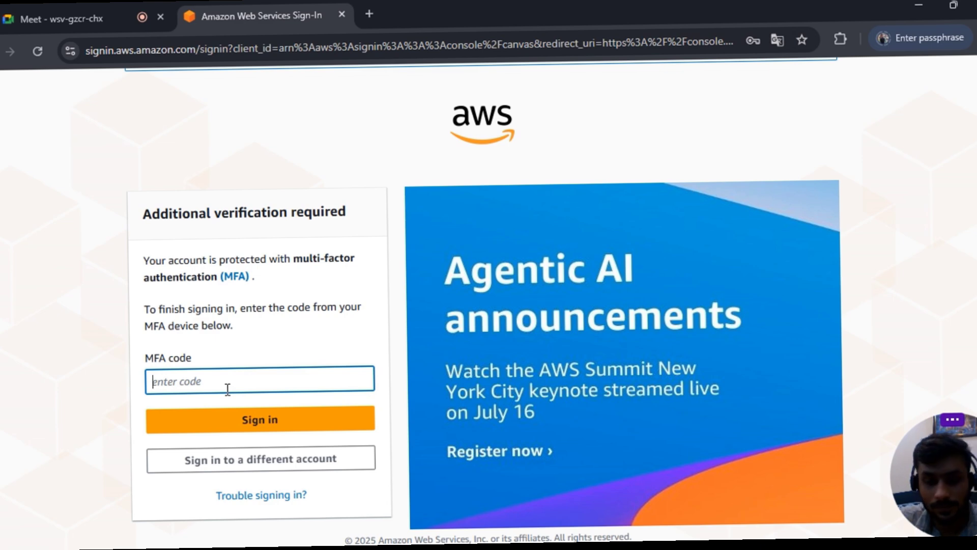
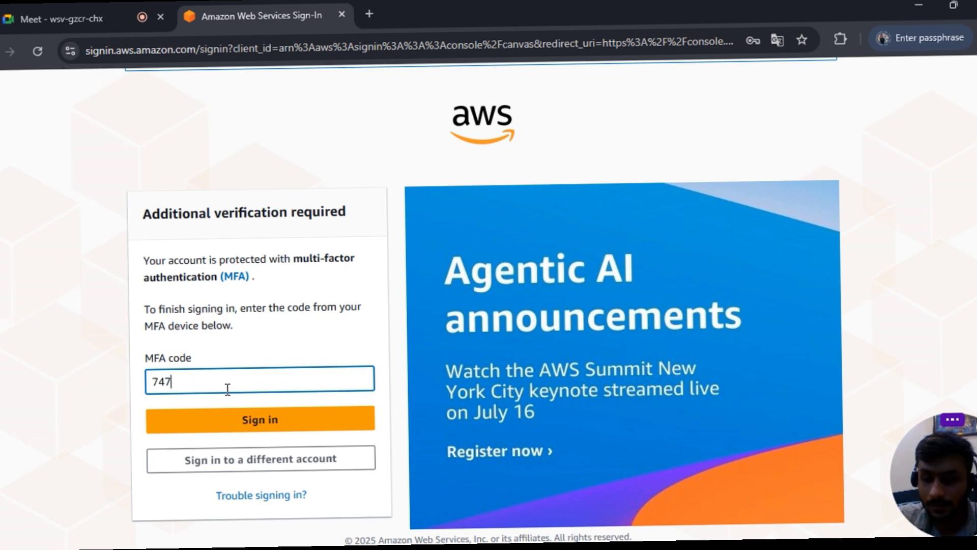
key(Return)
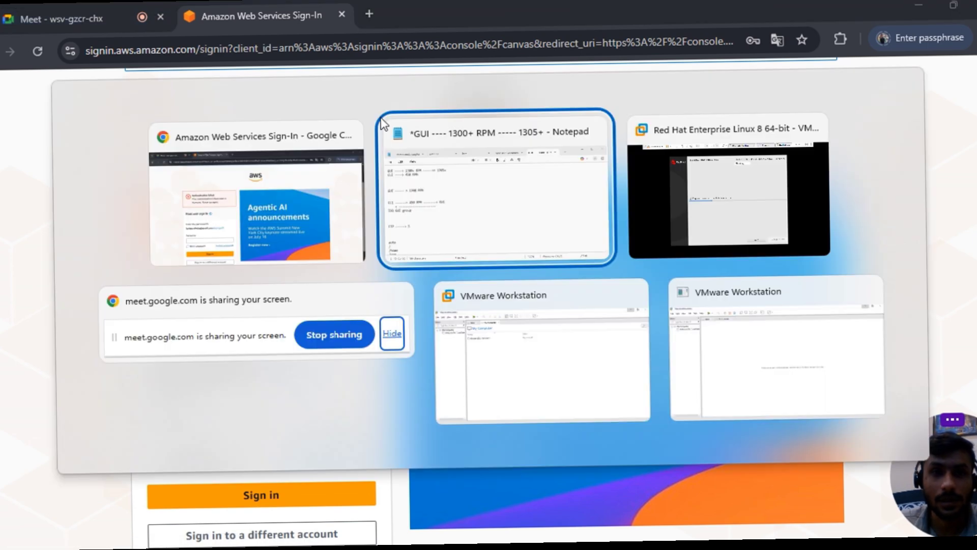
Switch the browser to the Google Meet tab
key(alt+Tab)
key(alt+shift+Tab)
click(89, 11)
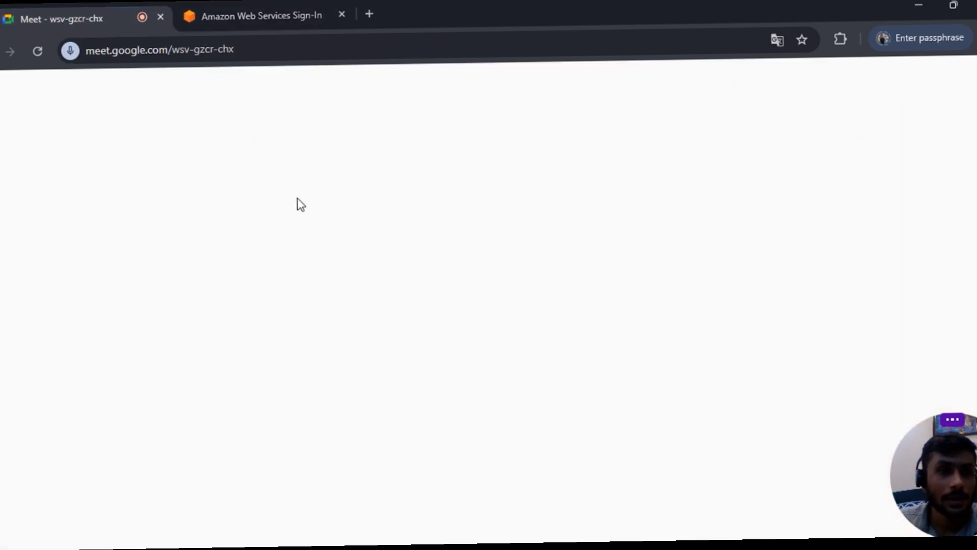